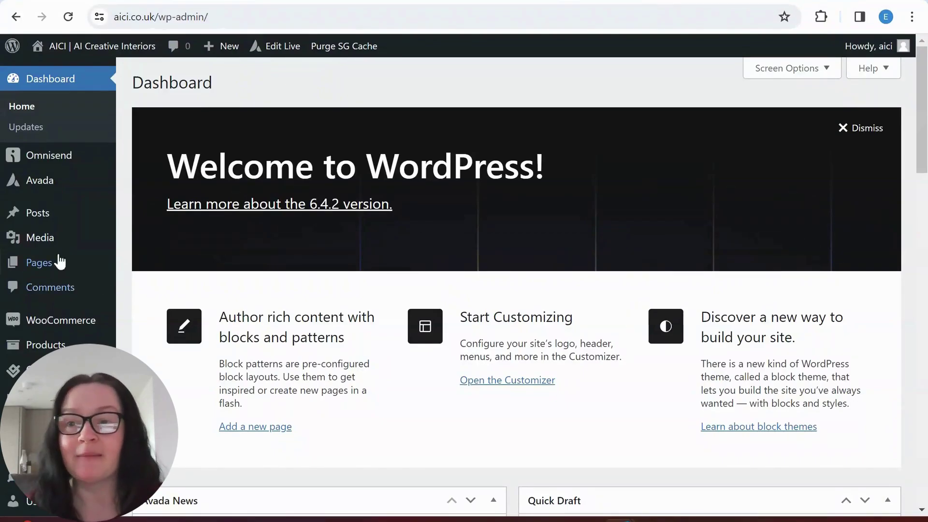
Step: Open the live AICI website from the WordPress dashboard and examine its homepage banner, navigation menu and introduction text
{"action": "left_click", "coordinate": [88, 64]}
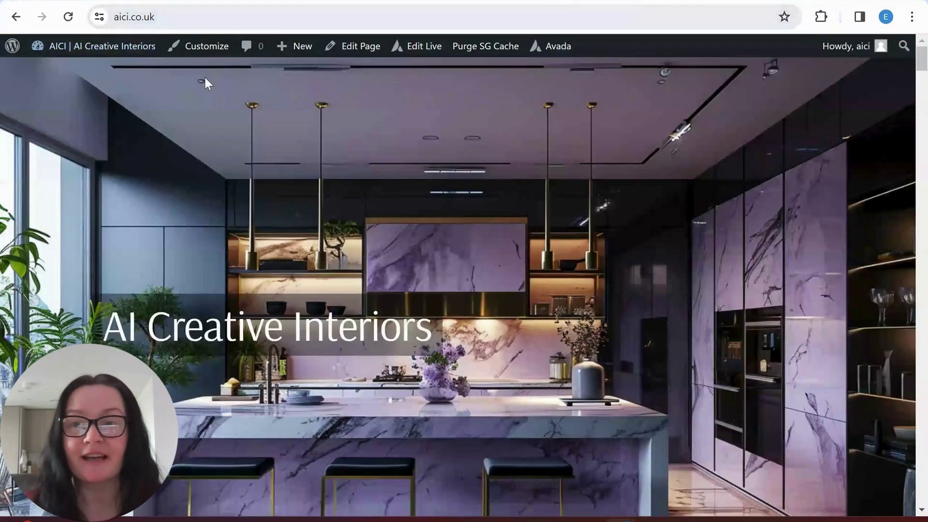
{"action": "scroll", "coordinate": [343, 201], "scroll_direction": "down", "scroll_amount": 5}
{"action": "scroll", "coordinate": [344, 200], "scroll_direction": "down", "scroll_amount": 10}
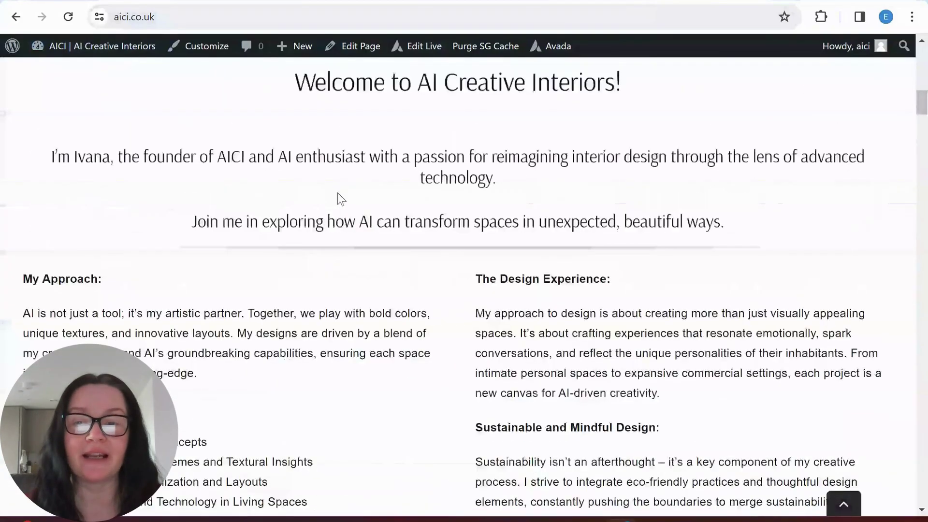
{"action": "scroll", "coordinate": [347, 203], "scroll_direction": "up", "scroll_amount": 1}
{"action": "scroll", "coordinate": [350, 205], "scroll_direction": "up", "scroll_amount": 8}
{"action": "scroll", "coordinate": [335, 216], "scroll_direction": "down", "scroll_amount": 8}
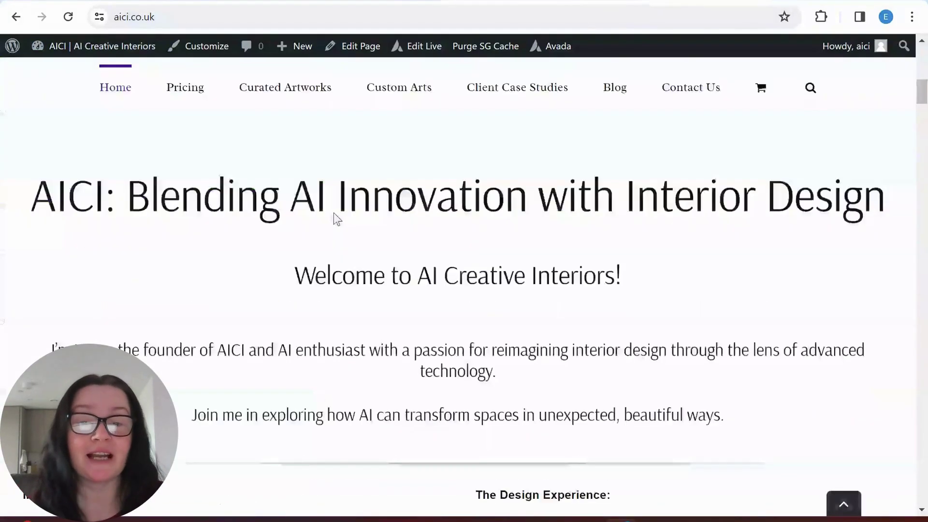
{"action": "scroll", "coordinate": [334, 218], "scroll_direction": "up", "scroll_amount": 5}
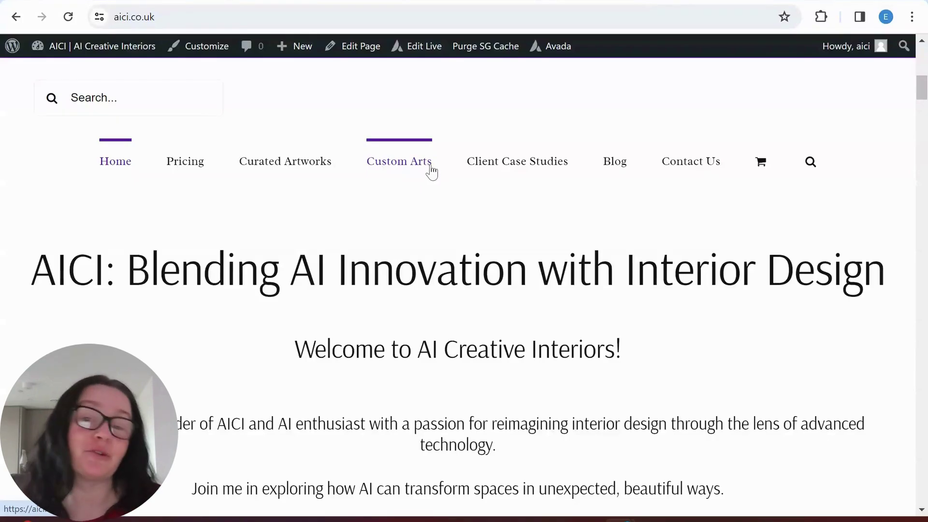
{"action": "scroll", "coordinate": [424, 167], "scroll_direction": "up", "scroll_amount": 5}
{"action": "scroll", "coordinate": [424, 165], "scroll_direction": "down", "scroll_amount": 4}
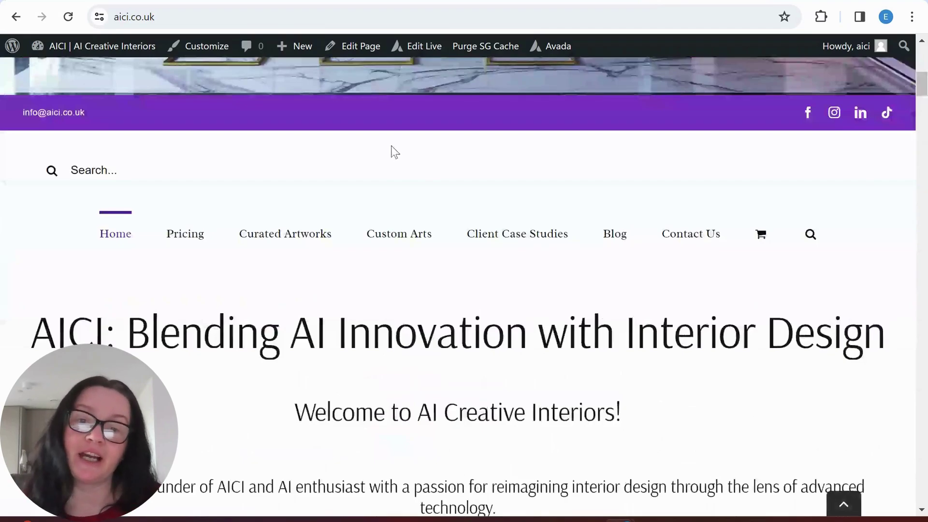
{"action": "scroll", "coordinate": [564, 169], "scroll_direction": "up", "scroll_amount": 8}
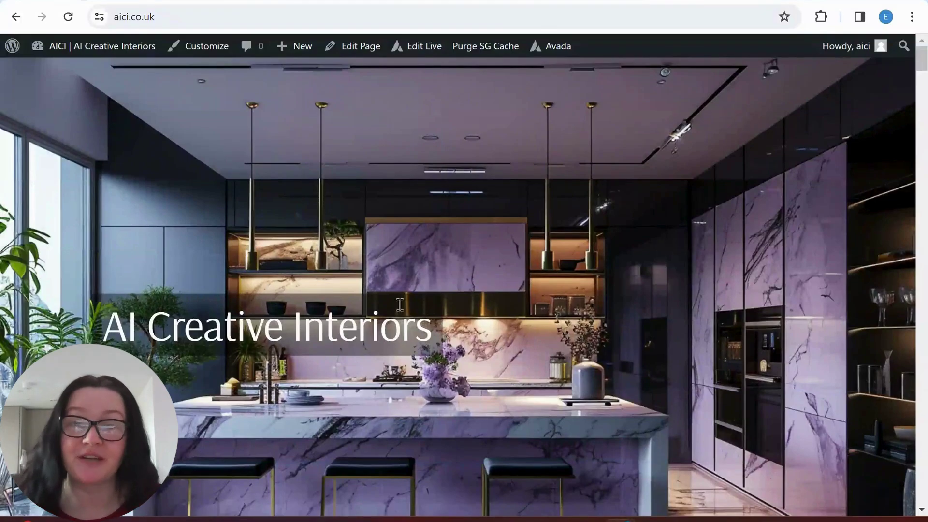
{"action": "scroll", "coordinate": [459, 304], "scroll_direction": "down", "scroll_amount": 5}
{"action": "scroll", "coordinate": [456, 303], "scroll_direction": "down", "scroll_amount": 4}
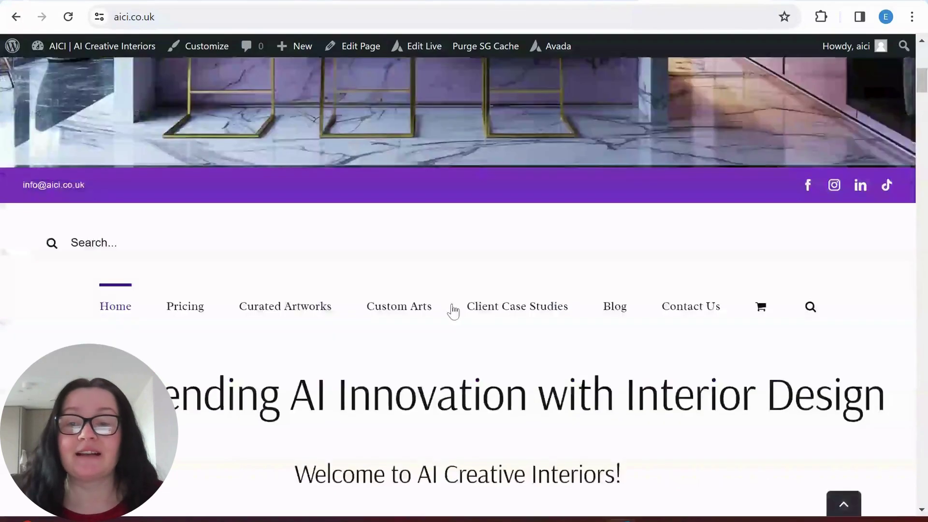
{"action": "scroll", "coordinate": [477, 340], "scroll_direction": "down", "scroll_amount": 6}
{"action": "scroll", "coordinate": [476, 340], "scroll_direction": "down", "scroll_amount": 2}
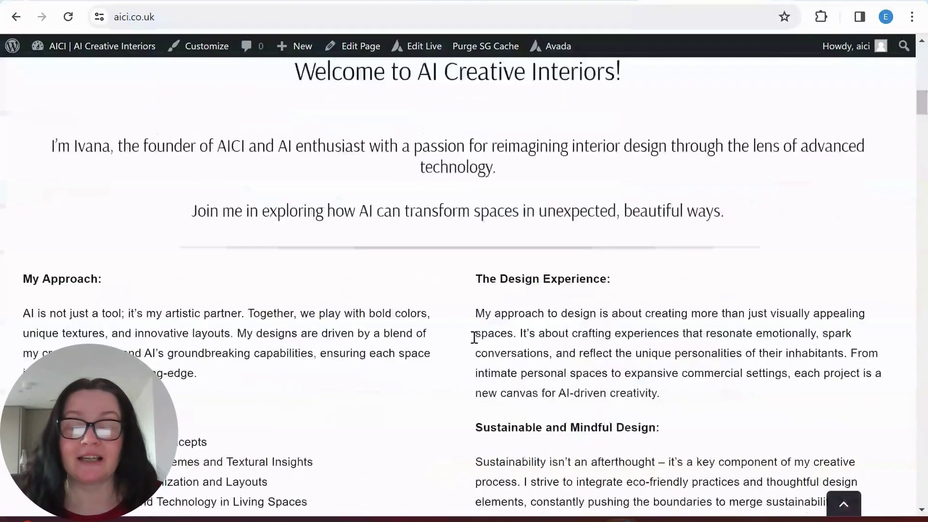
Step: Return from the live site to the WordPress dashboard and look over the WooCommerce and Products entries
{"action": "left_click", "coordinate": [57, 73]}
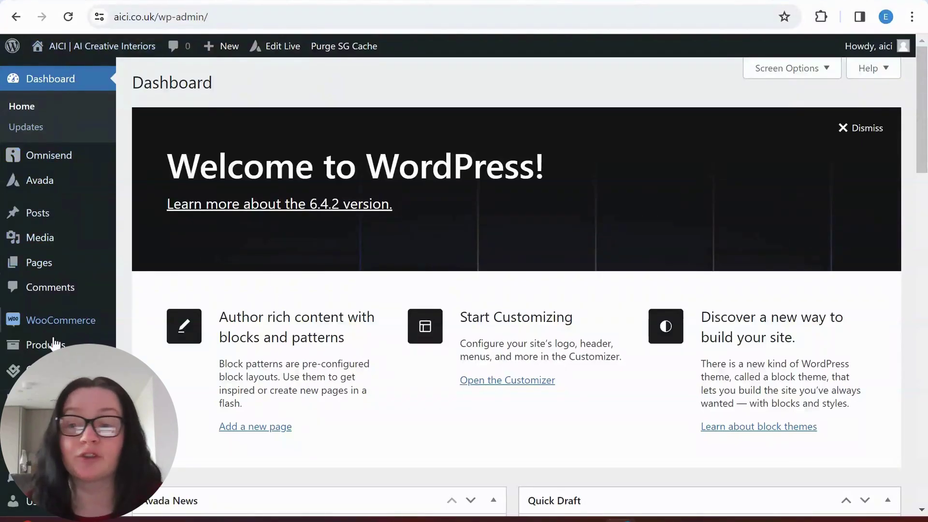
{"action": "mouse_move", "coordinate": [48, 345]}
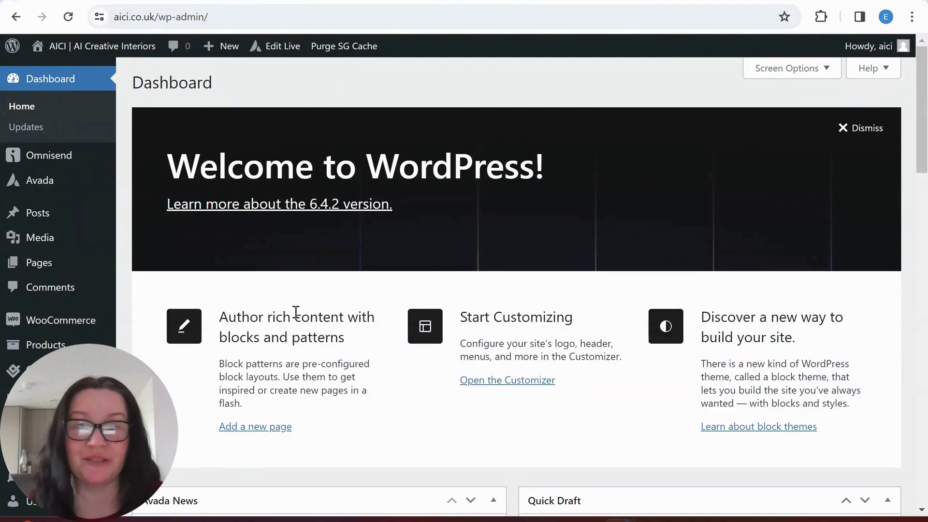
{"action": "mouse_move", "coordinate": [113, 329]}
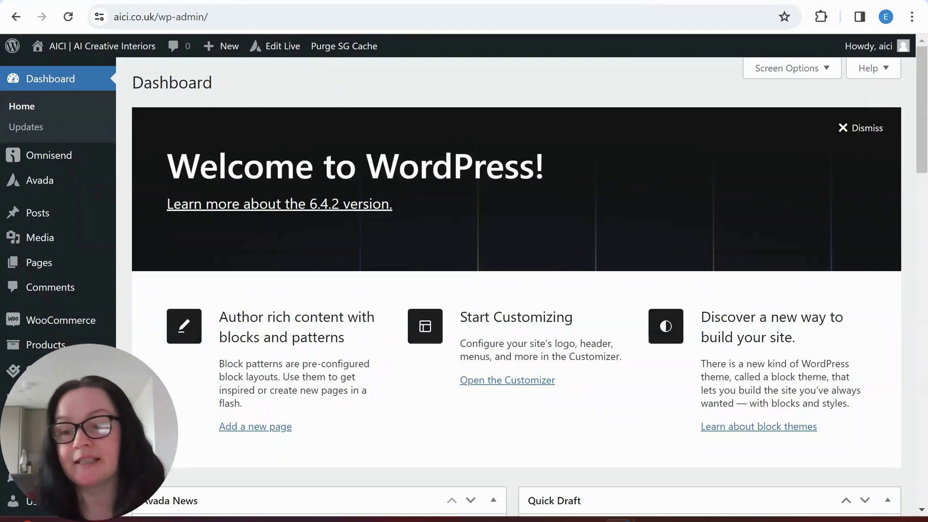
Step: Switch to Printify and view its My Products page
{"action": "mouse_move", "coordinate": [49, 404]}
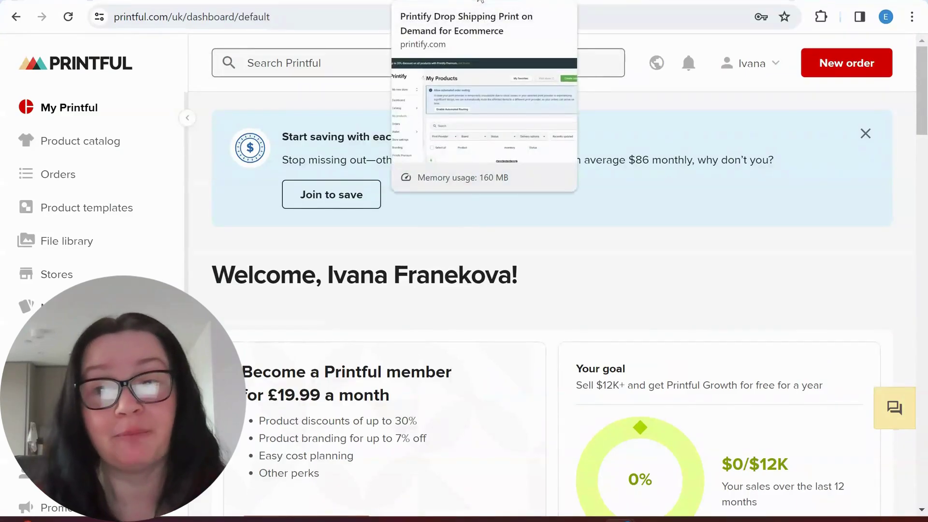
{"action": "left_click", "coordinate": [479, 2]}
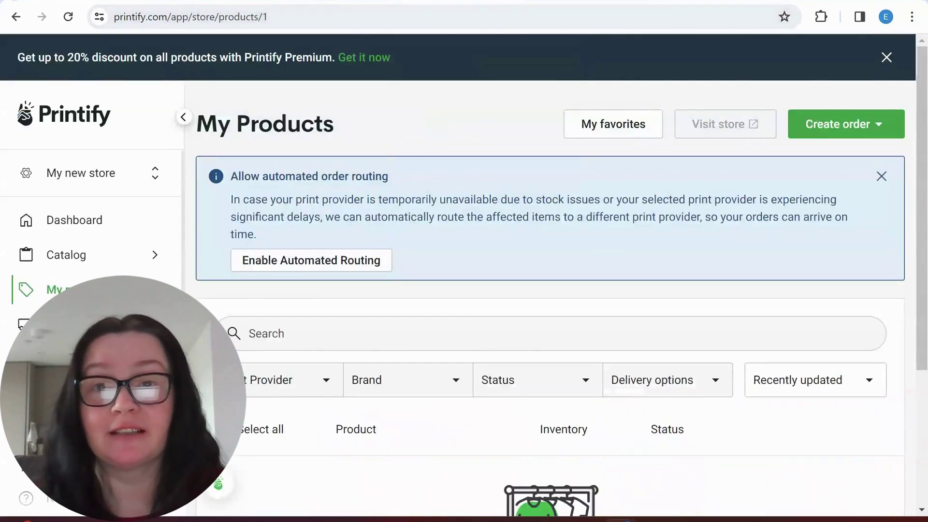
{"action": "left_click", "coordinate": [367, 1]}
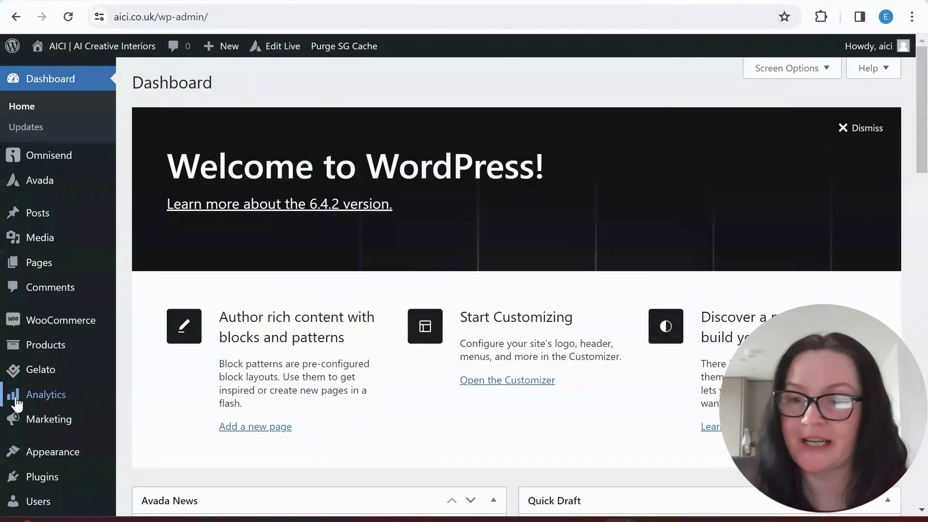
Step: Examine the WordPress admin navigation from Omnisend down to Security Optimizer, including the WooCommerce and Products submenus
{"action": "scroll", "coordinate": [143, 356], "scroll_direction": "down", "scroll_amount": 3}
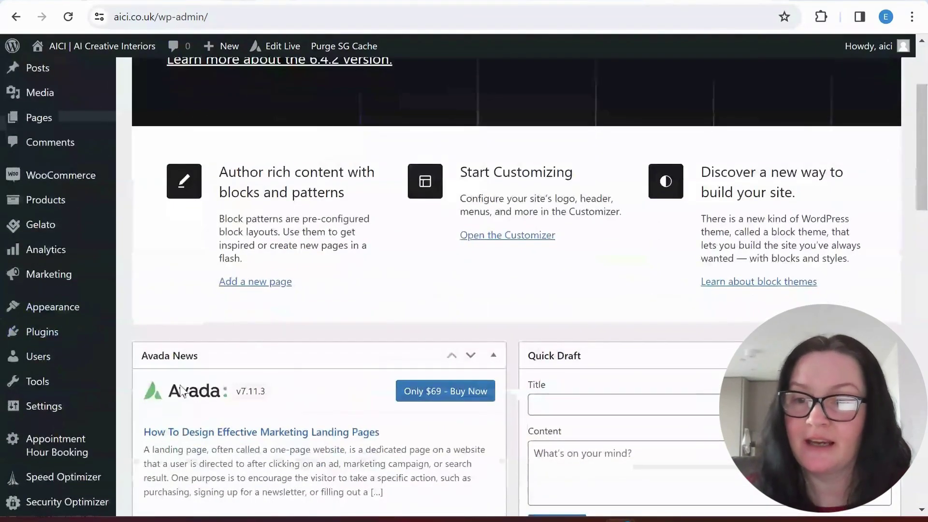
{"action": "mouse_move", "coordinate": [29, 446]}
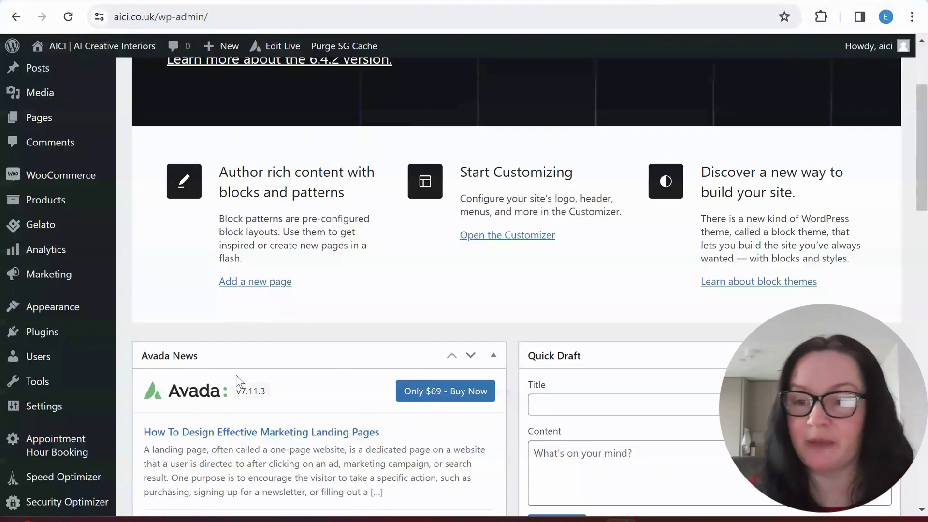
{"action": "scroll", "coordinate": [29, 459], "scroll_direction": "down", "scroll_amount": 1}
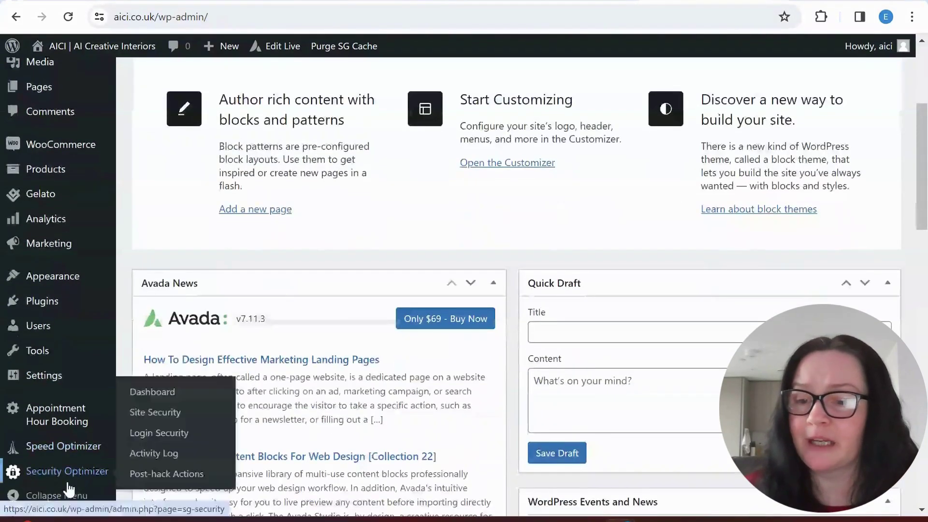
{"action": "scroll", "coordinate": [58, 481], "scroll_direction": "up", "scroll_amount": 5}
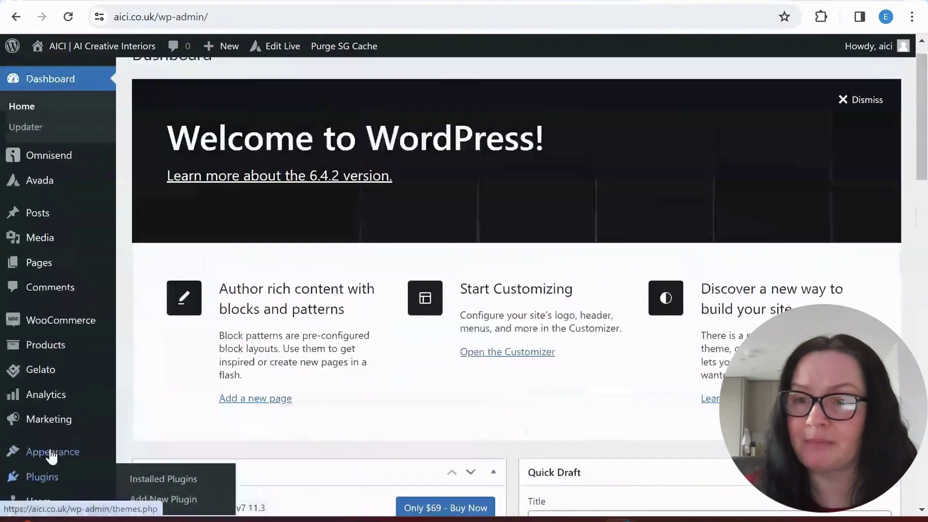
{"action": "mouse_move", "coordinate": [91, 330]}
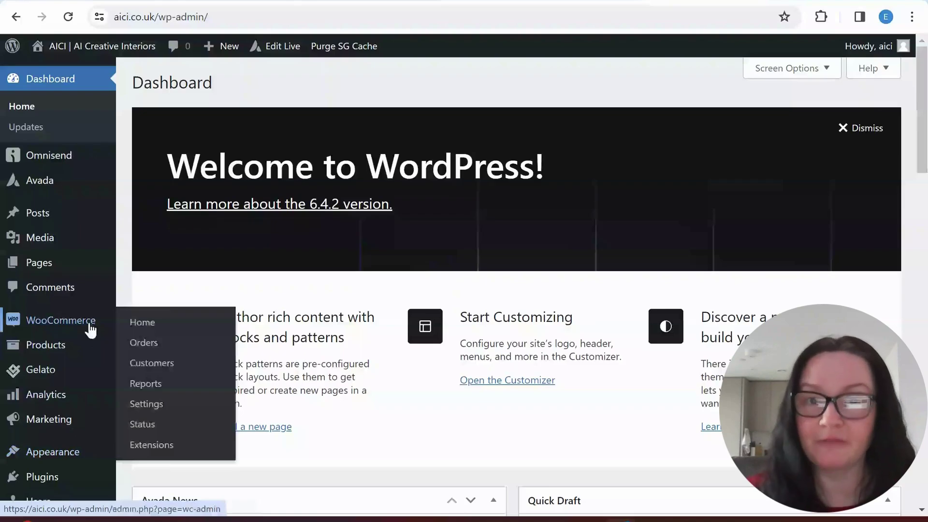
{"action": "mouse_move", "coordinate": [29, 157]}
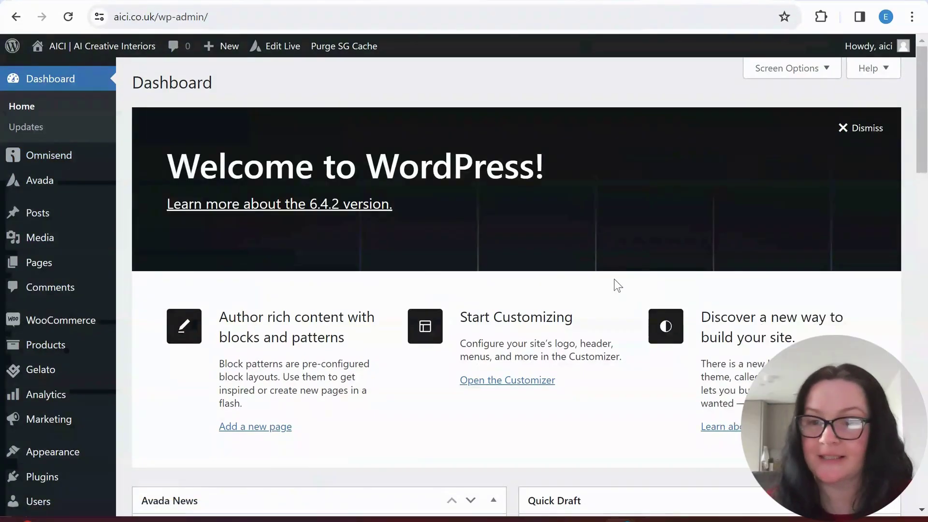
{"action": "mouse_move", "coordinate": [44, 347]}
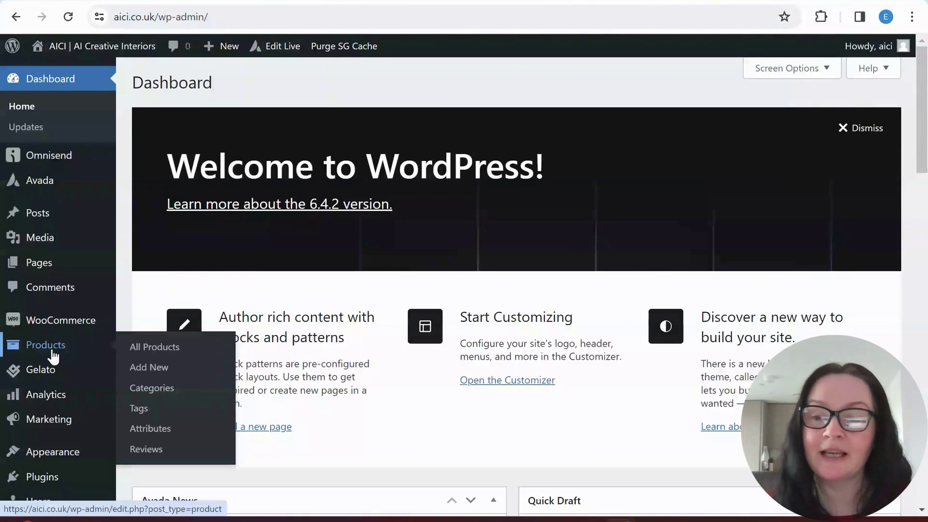
Step: View the Gelato plugin's home page and the list of all store products
{"action": "left_click", "coordinate": [50, 382]}
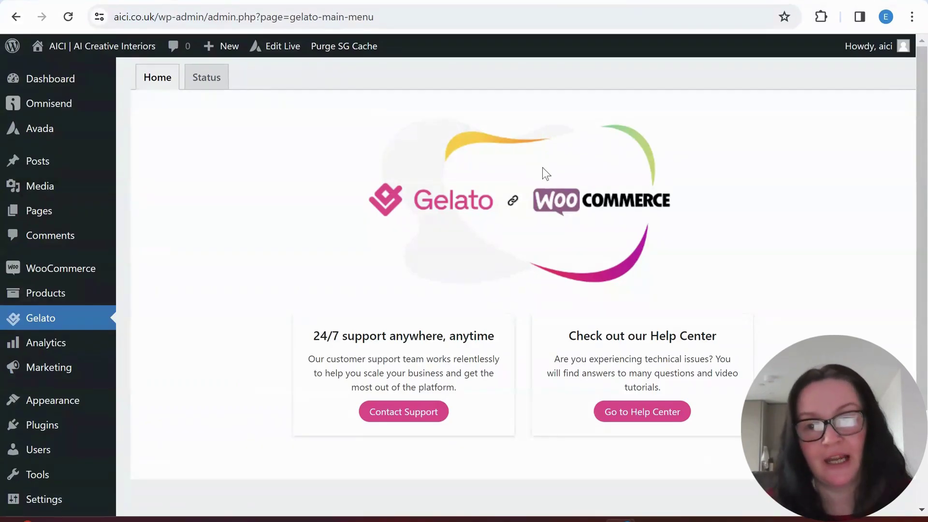
{"action": "mouse_move", "coordinate": [49, 295]}
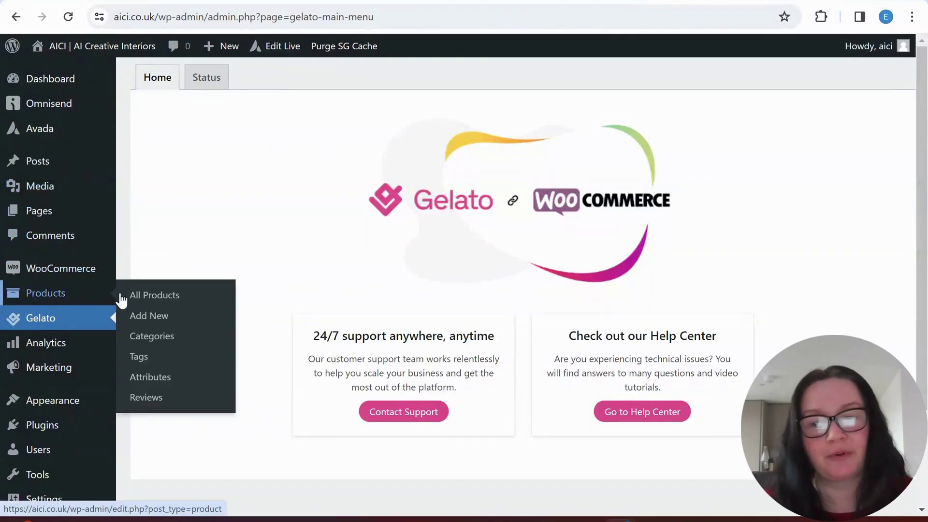
{"action": "left_click", "coordinate": [162, 295]}
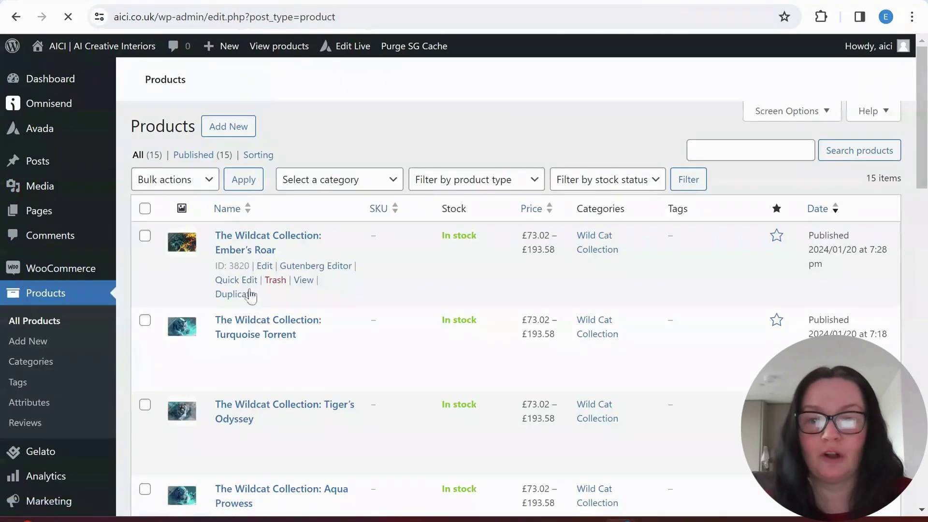
Step: Open the Solitary Glow Collection under Curated Artworks on the live site and browse its canvases
{"action": "left_click", "coordinate": [84, 53]}
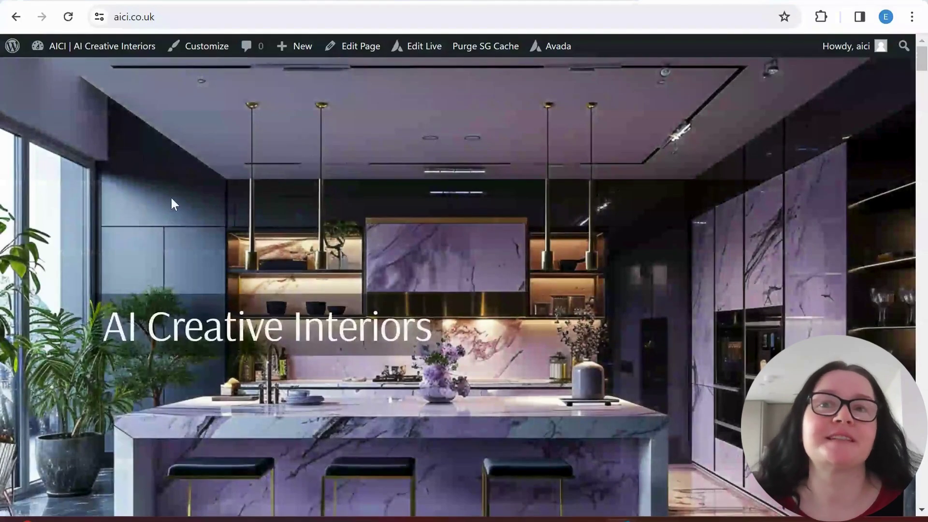
{"action": "scroll", "coordinate": [244, 215], "scroll_direction": "down", "scroll_amount": 10}
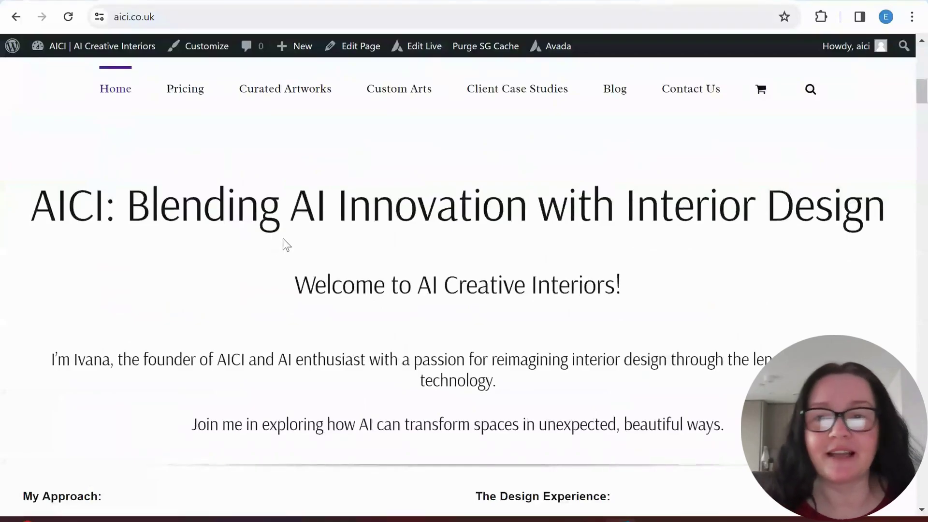
{"action": "scroll", "coordinate": [284, 245], "scroll_direction": "up", "scroll_amount": 3}
{"action": "mouse_move", "coordinate": [284, 245]}
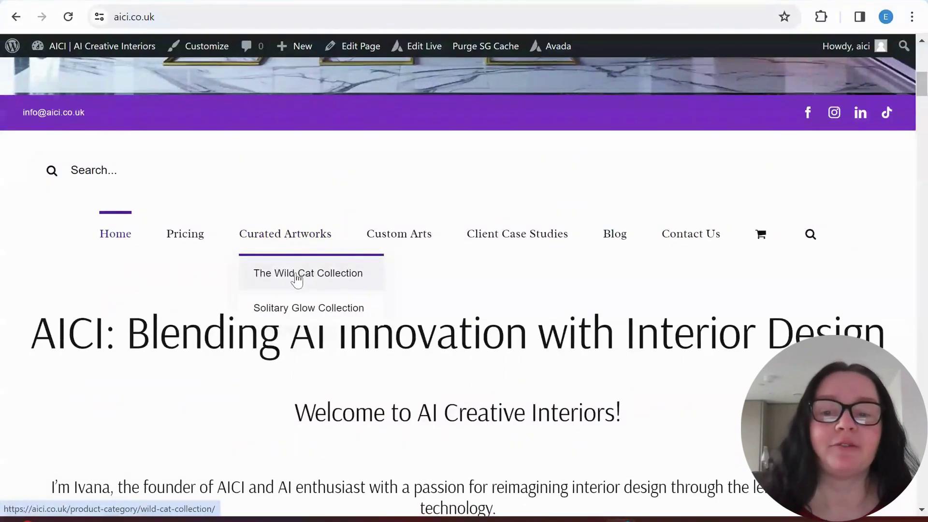
{"action": "left_click", "coordinate": [301, 315]}
{"action": "scroll", "coordinate": [412, 303], "scroll_direction": "down", "scroll_amount": 5}
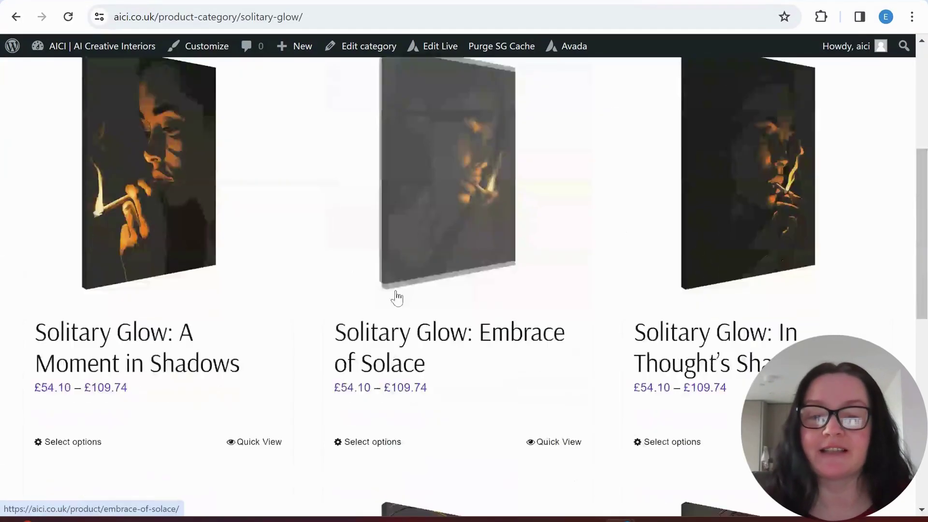
{"action": "scroll", "coordinate": [367, 297], "scroll_direction": "down", "scroll_amount": 5}
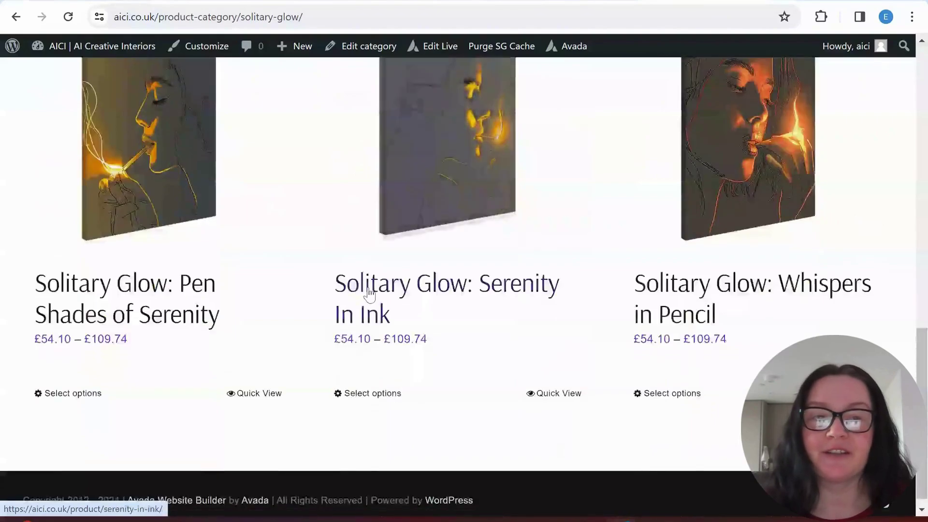
{"action": "scroll", "coordinate": [371, 299], "scroll_direction": "up", "scroll_amount": 2}
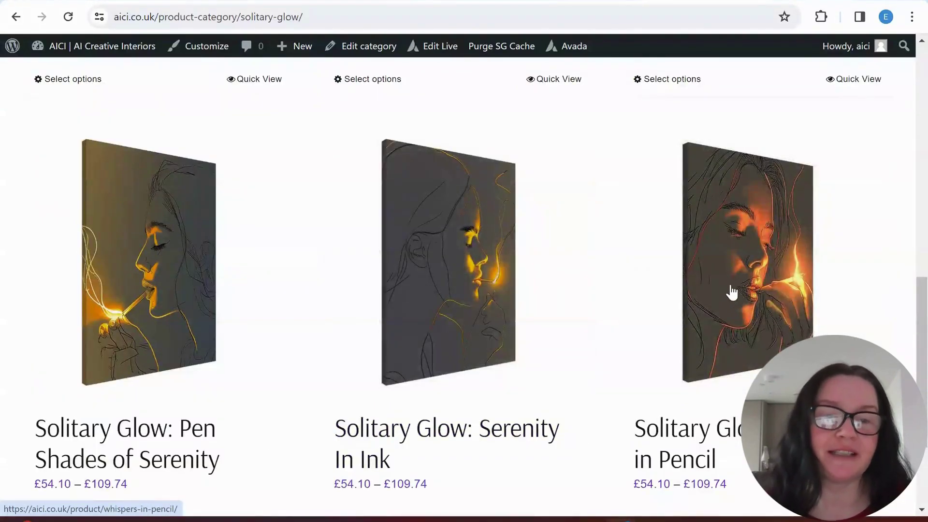
Step: Open the Solitary Glow: Whispers in Pencil product and examine its images and purchase options
{"action": "left_click", "coordinate": [731, 292]}
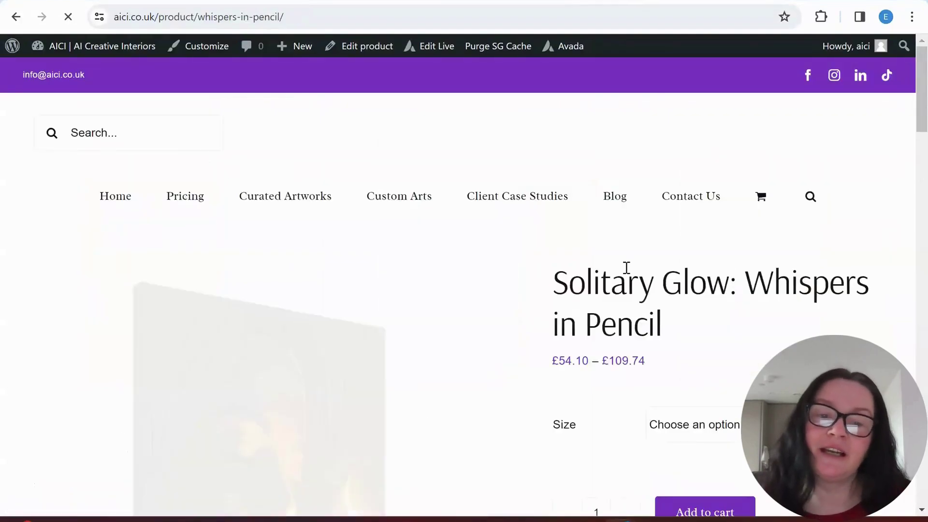
{"action": "scroll", "coordinate": [538, 290], "scroll_direction": "down", "scroll_amount": 5}
{"action": "scroll", "coordinate": [733, 314], "scroll_direction": "up", "scroll_amount": 4}
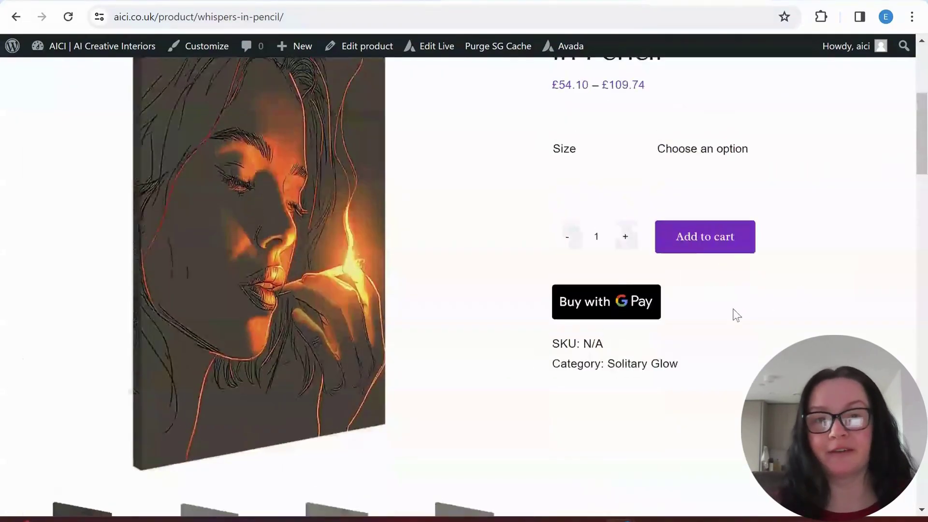
{"action": "scroll", "coordinate": [661, 334], "scroll_direction": "down", "scroll_amount": 3}
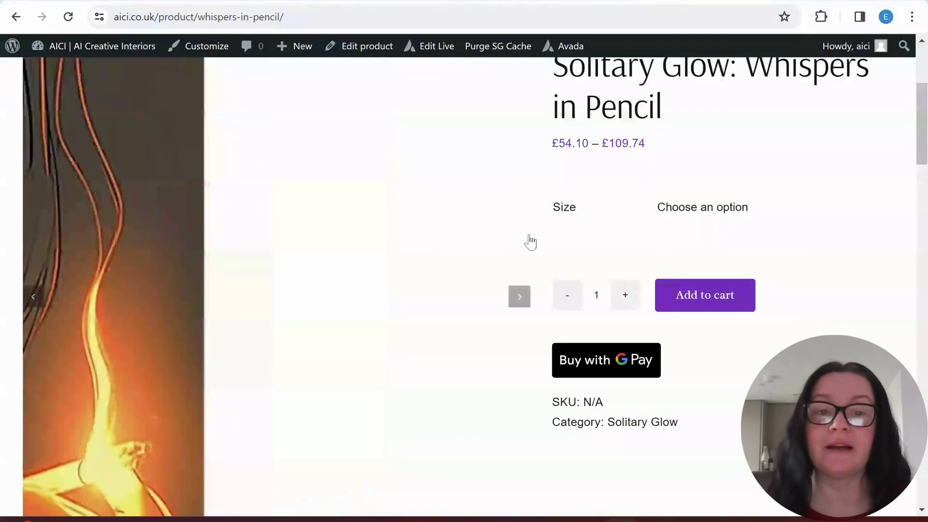
Step: Select the 45x60 cm / 18x24″ size for the Whispers in Pencil canvas and review the product details
{"action": "left_click", "coordinate": [719, 210]}
{"action": "left_click", "coordinate": [725, 261]}
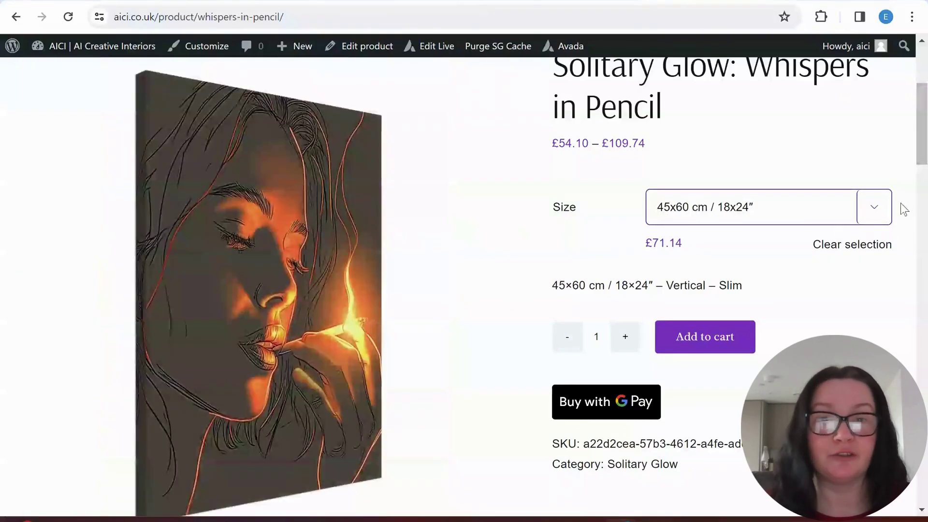
{"action": "scroll", "coordinate": [894, 202], "scroll_direction": "down", "scroll_amount": 2}
{"action": "scroll", "coordinate": [467, 283], "scroll_direction": "up", "scroll_amount": 3}
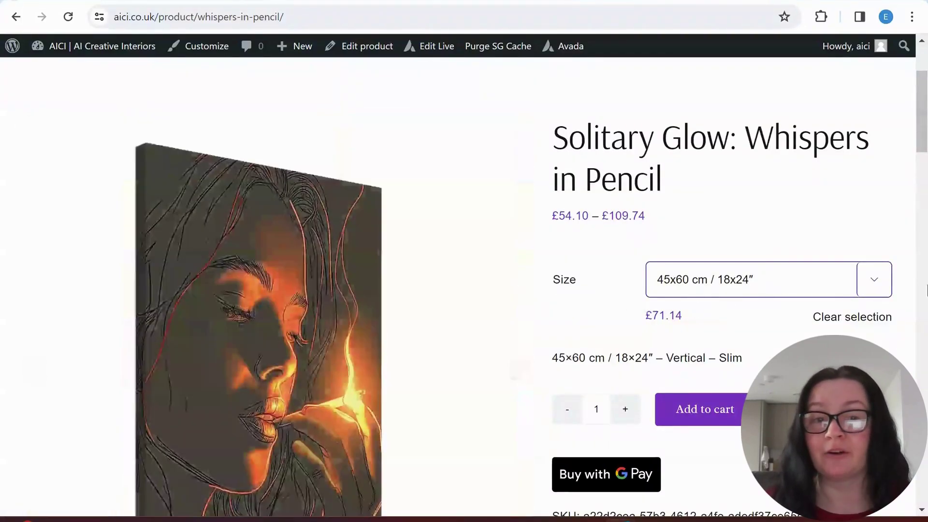
Step: Review the Whispers in Pencil purchase details and display the fourth canvas image in the product gallery
{"action": "scroll", "coordinate": [878, 288], "scroll_direction": "down", "scroll_amount": 2}
{"action": "scroll", "coordinate": [878, 288], "scroll_direction": "down", "scroll_amount": 4}
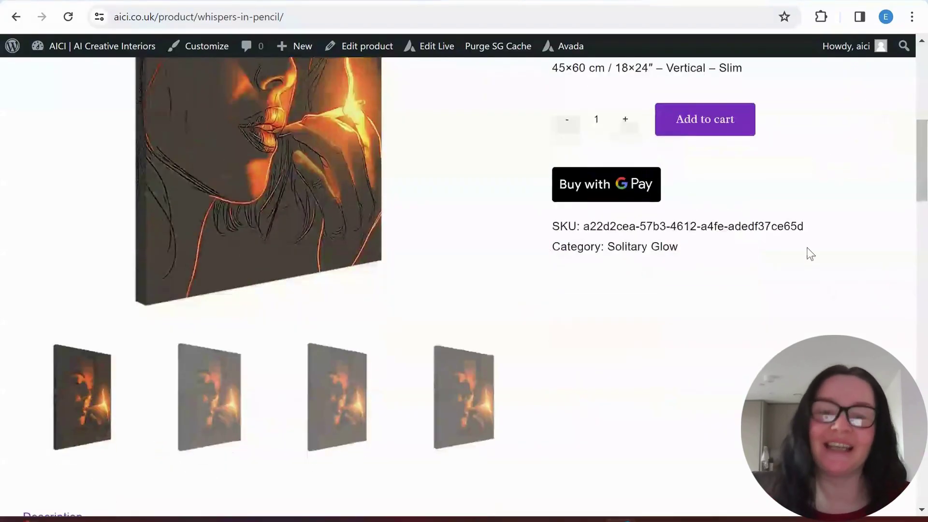
{"action": "scroll", "coordinate": [290, 512], "scroll_direction": "up", "scroll_amount": 6}
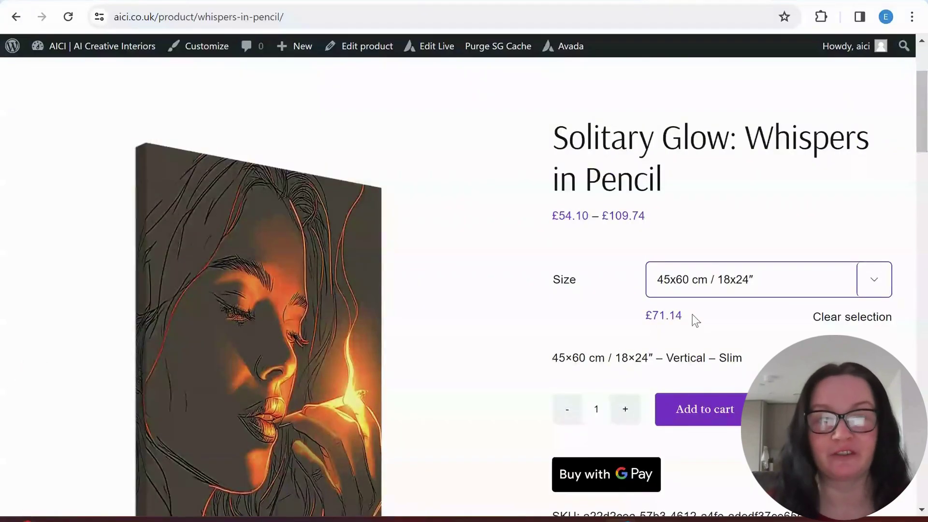
{"action": "scroll", "coordinate": [549, 283], "scroll_direction": "down", "scroll_amount": 6}
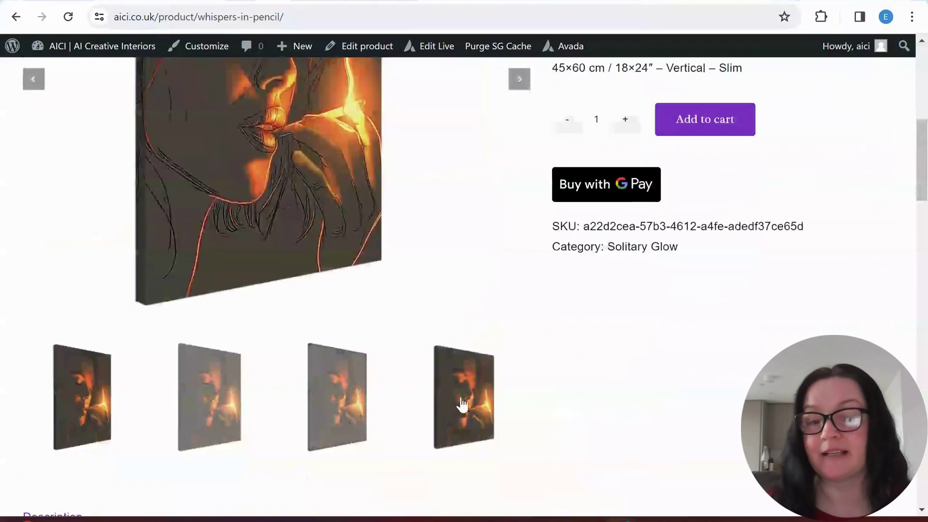
{"action": "left_click", "coordinate": [461, 403]}
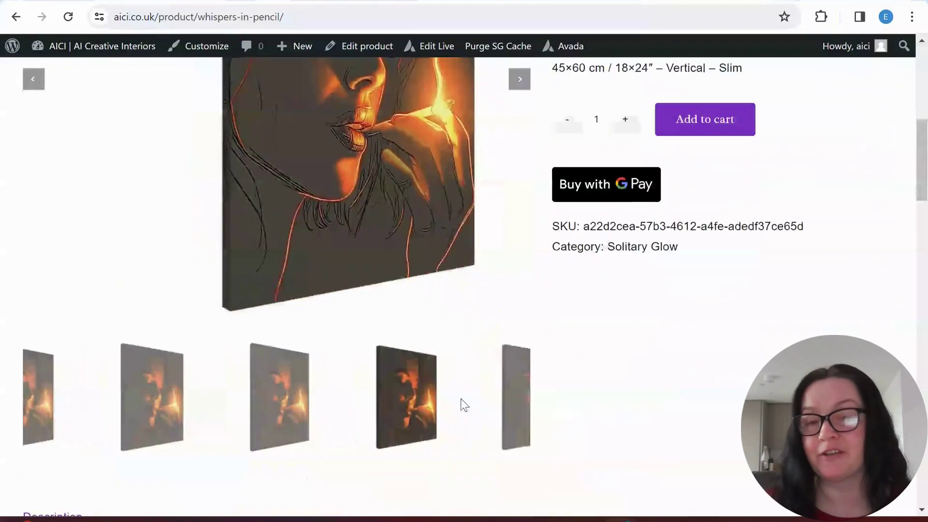
{"action": "scroll", "coordinate": [460, 403], "scroll_direction": "up", "scroll_amount": 5}
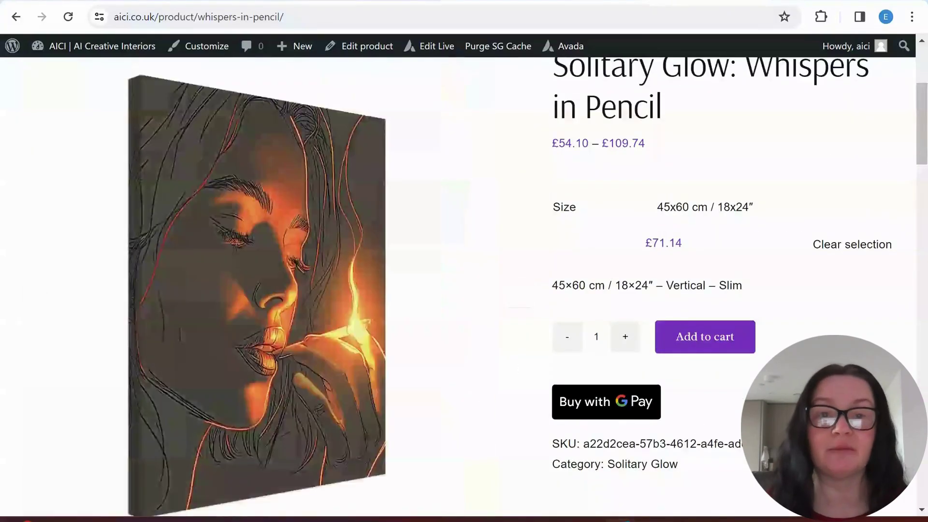
{"action": "scroll", "coordinate": [686, 358], "scroll_direction": "up", "scroll_amount": 5}
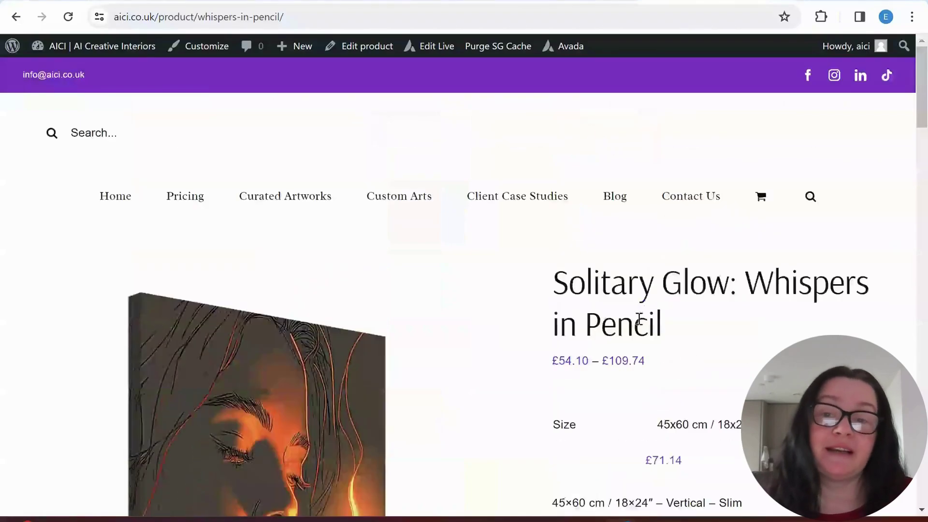
Step: Open The Wild Cat Collection under Curated Artworks and browse its acrylic prints
{"action": "mouse_move", "coordinate": [270, 186]}
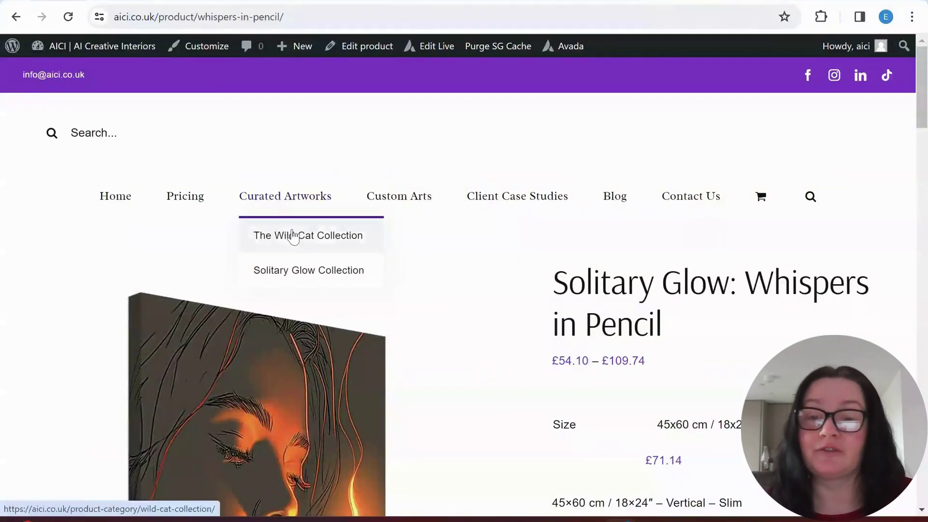
{"action": "left_click", "coordinate": [293, 237]}
{"action": "scroll", "coordinate": [762, 363], "scroll_direction": "down", "scroll_amount": 8}
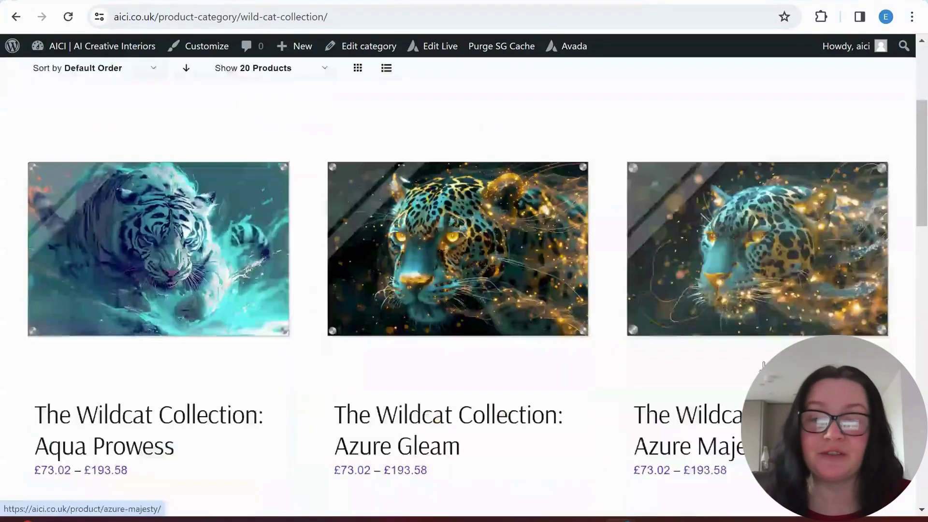
{"action": "scroll", "coordinate": [763, 363], "scroll_direction": "down", "scroll_amount": 7}
{"action": "scroll", "coordinate": [290, 193], "scroll_direction": "up", "scroll_amount": 8}
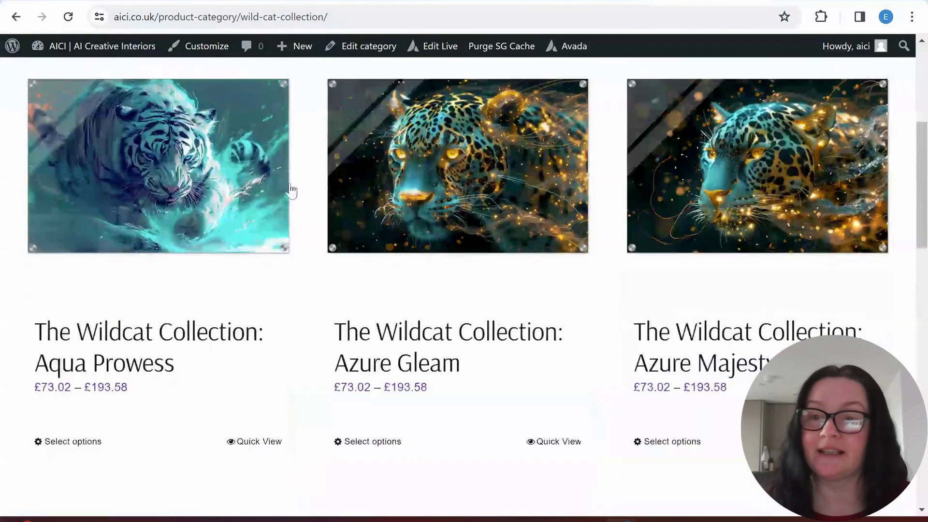
Step: Open The Wildcat Collection: Aqua Prowess product and view its available size options
{"action": "left_click", "coordinate": [185, 186]}
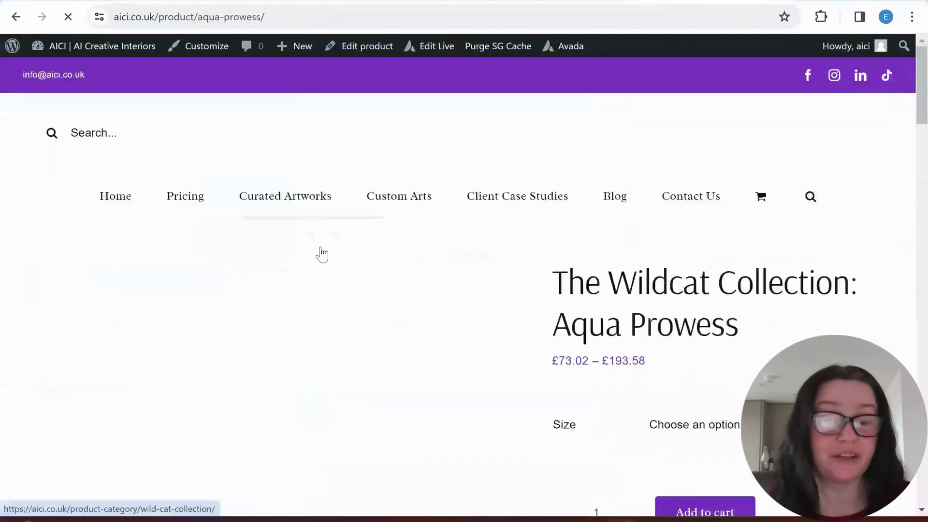
{"action": "scroll", "coordinate": [710, 338], "scroll_direction": "down", "scroll_amount": 3}
{"action": "scroll", "coordinate": [457, 302], "scroll_direction": "down", "scroll_amount": 4}
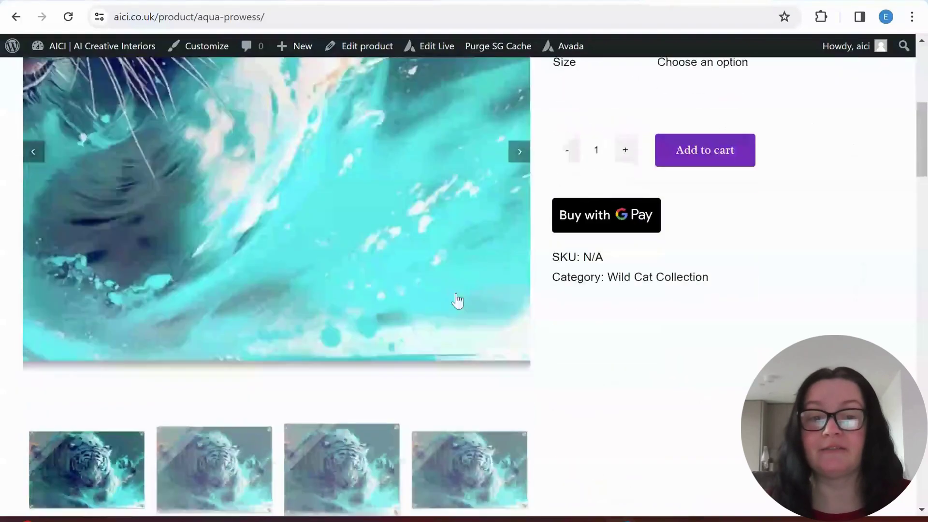
{"action": "scroll", "coordinate": [648, 302], "scroll_direction": "up", "scroll_amount": 2}
{"action": "scroll", "coordinate": [647, 301], "scroll_direction": "up", "scroll_amount": 2}
{"action": "left_click", "coordinate": [718, 278]}
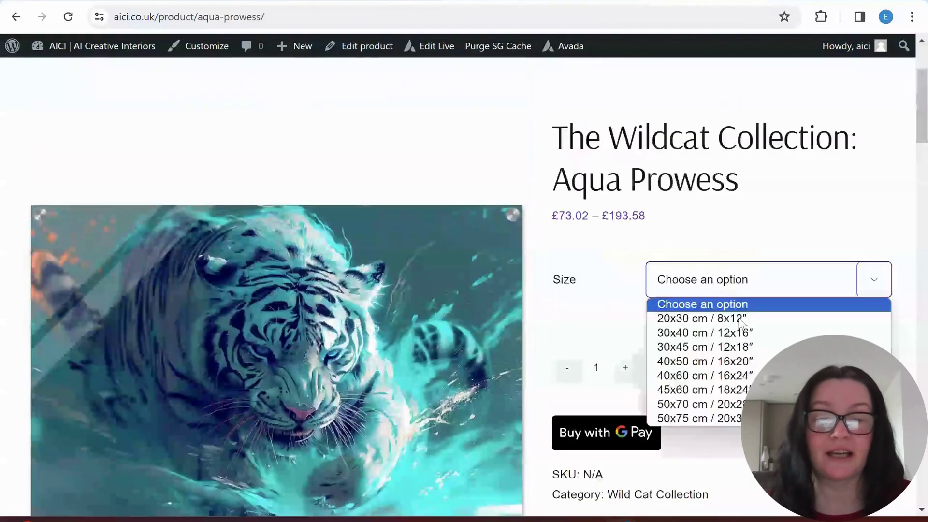
Step: Examine the Aqua Prowess gallery images and price range without choosing a size
{"action": "scroll", "coordinate": [449, 131], "scroll_direction": "down", "scroll_amount": 4}
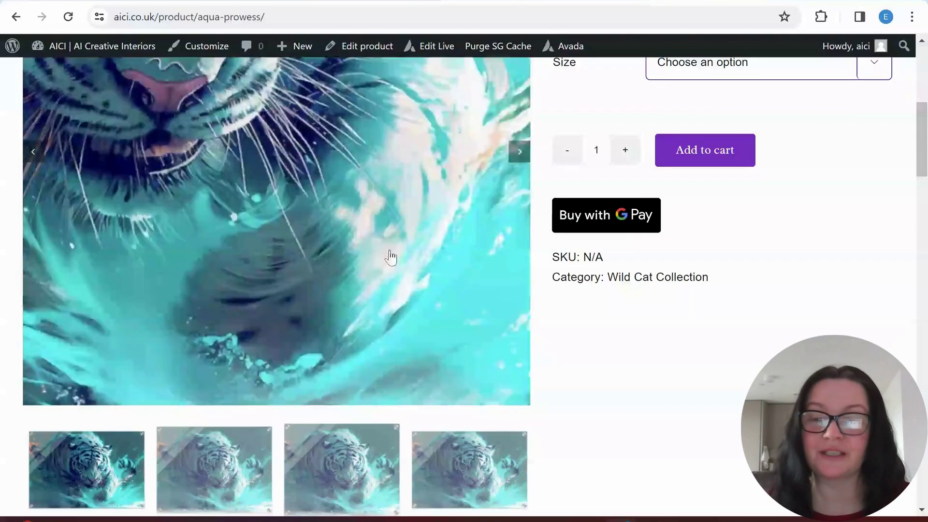
{"action": "scroll", "coordinate": [454, 302], "scroll_direction": "down", "scroll_amount": 1}
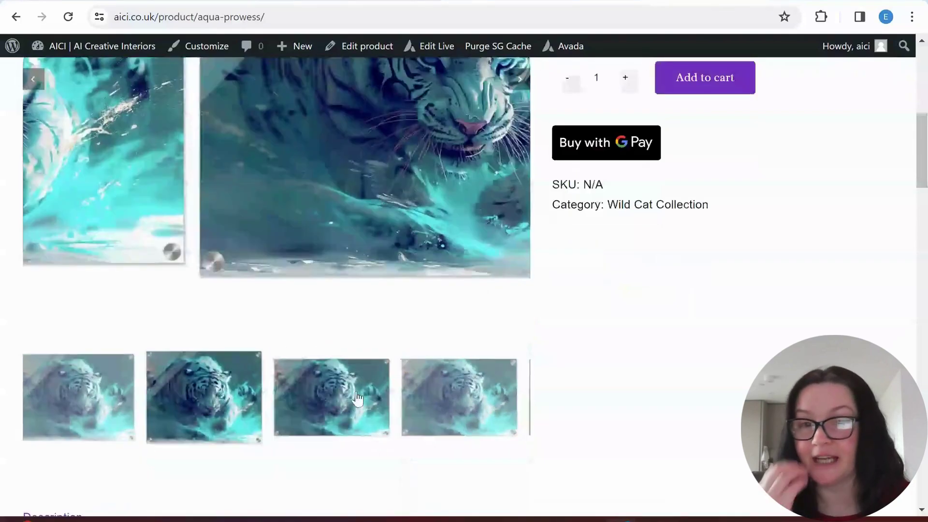
{"action": "scroll", "coordinate": [363, 382], "scroll_direction": "up", "scroll_amount": 4}
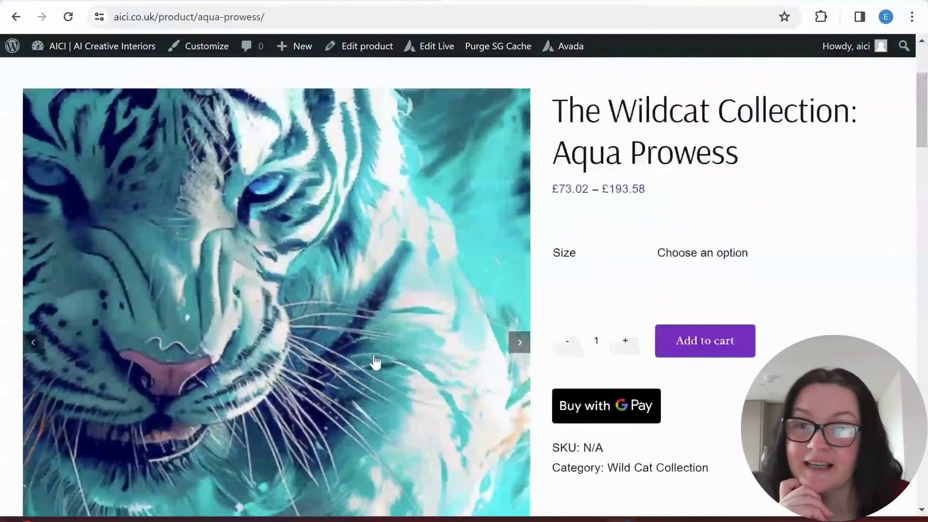
{"action": "scroll", "coordinate": [375, 361], "scroll_direction": "up", "scroll_amount": 2}
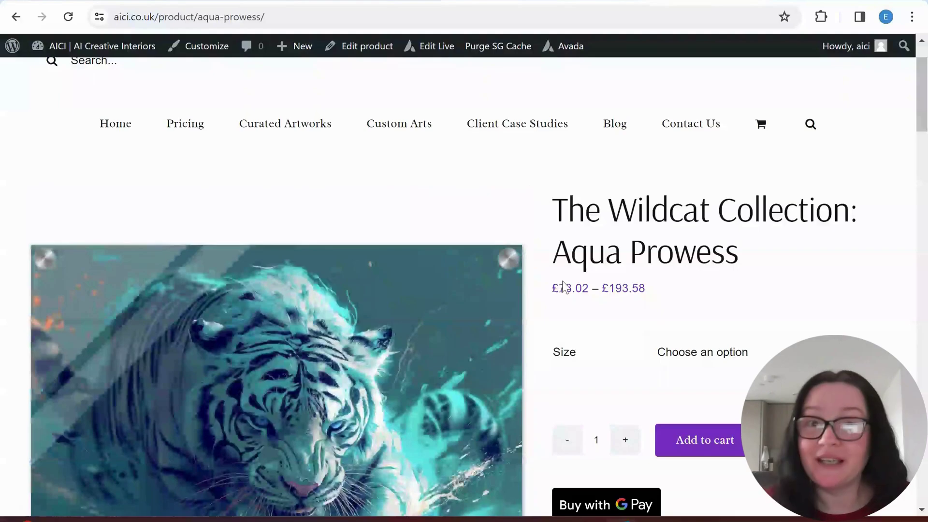
Step: Read the Aqua Prowess description, including the available sizes and the acrylic print features
{"action": "scroll", "coordinate": [563, 286], "scroll_direction": "down", "scroll_amount": 12}
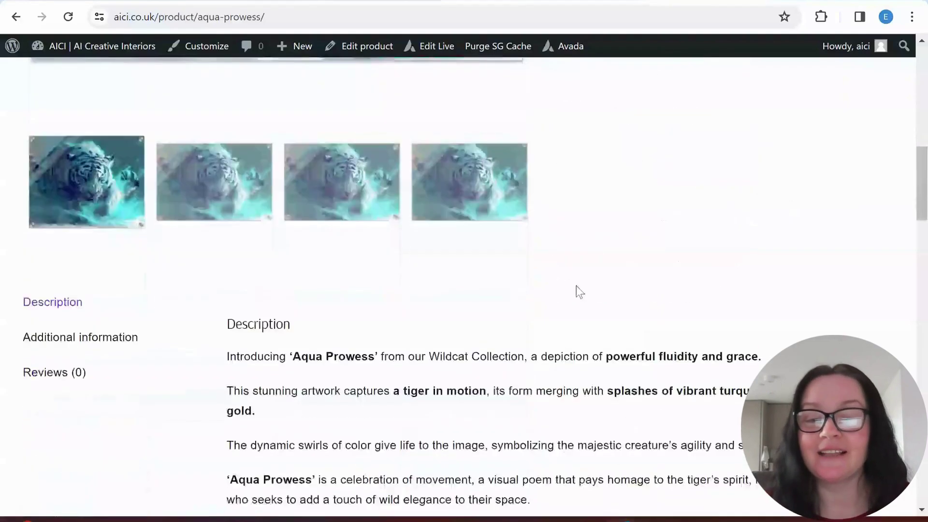
{"action": "scroll", "coordinate": [435, 410], "scroll_direction": "down", "scroll_amount": 3}
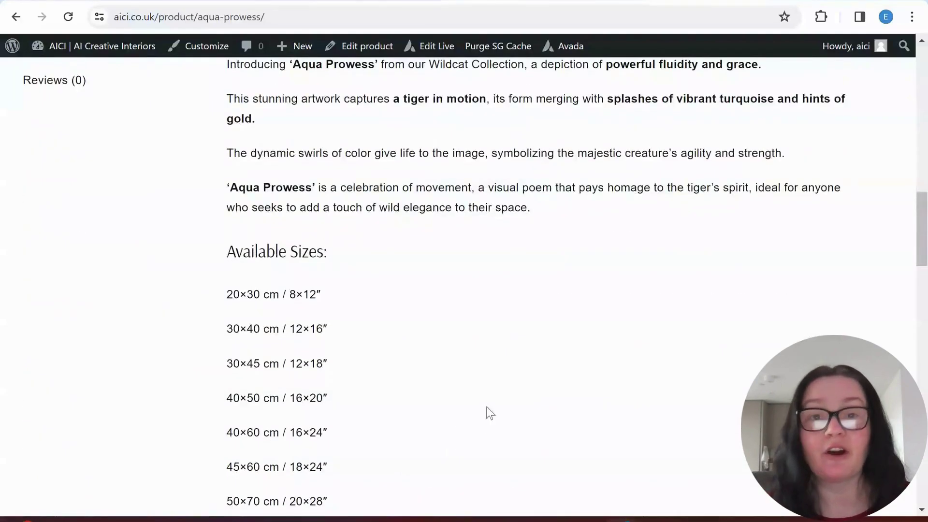
{"action": "scroll", "coordinate": [512, 368], "scroll_direction": "down", "scroll_amount": 7}
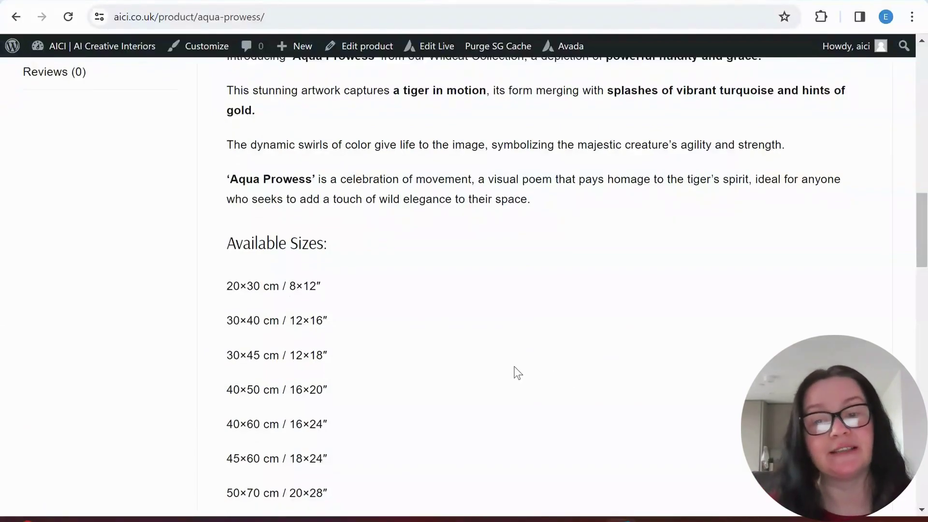
{"action": "scroll", "coordinate": [512, 368], "scroll_direction": "down", "scroll_amount": 1}
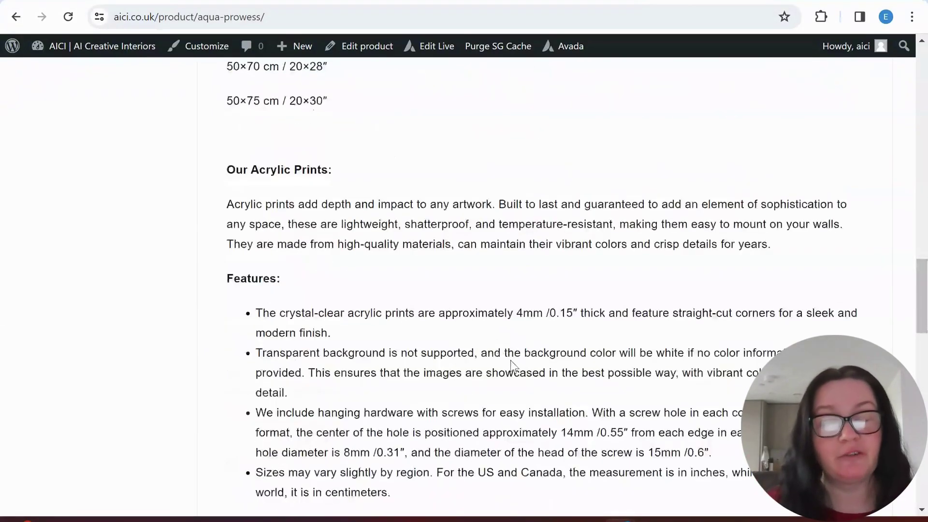
{"action": "scroll", "coordinate": [520, 360], "scroll_direction": "up", "scroll_amount": 20}
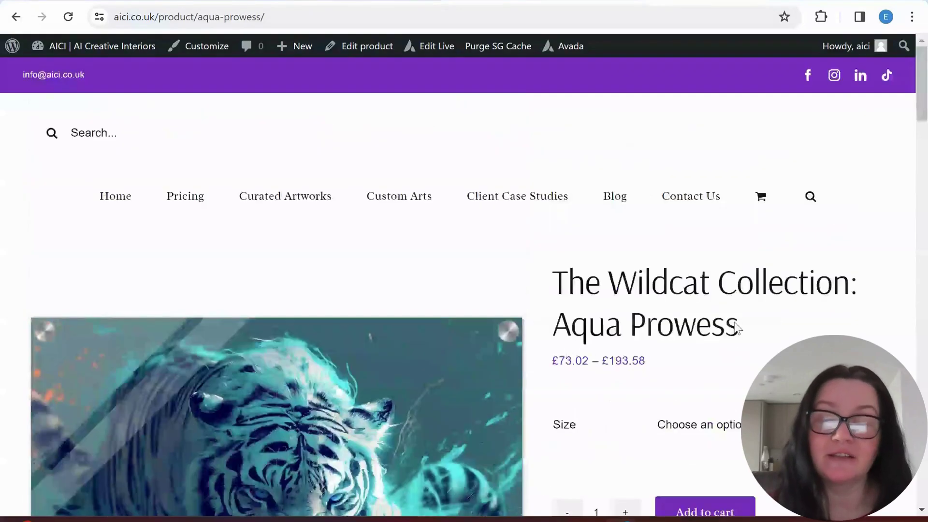
Step: Open the site's home page and look through its sections as far as the custom art gallery
{"action": "left_click", "coordinate": [118, 201]}
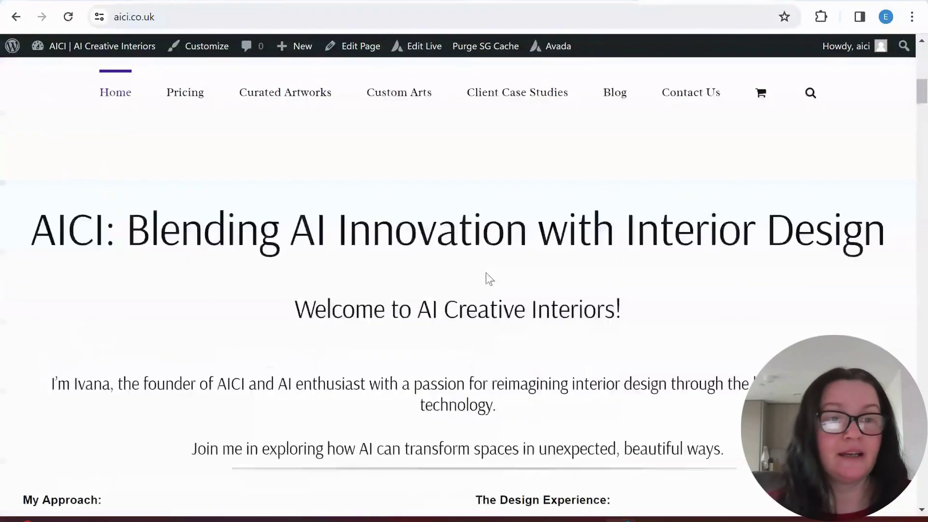
{"action": "scroll", "coordinate": [476, 277], "scroll_direction": "down", "scroll_amount": 5}
{"action": "scroll", "coordinate": [465, 279], "scroll_direction": "down", "scroll_amount": 20}
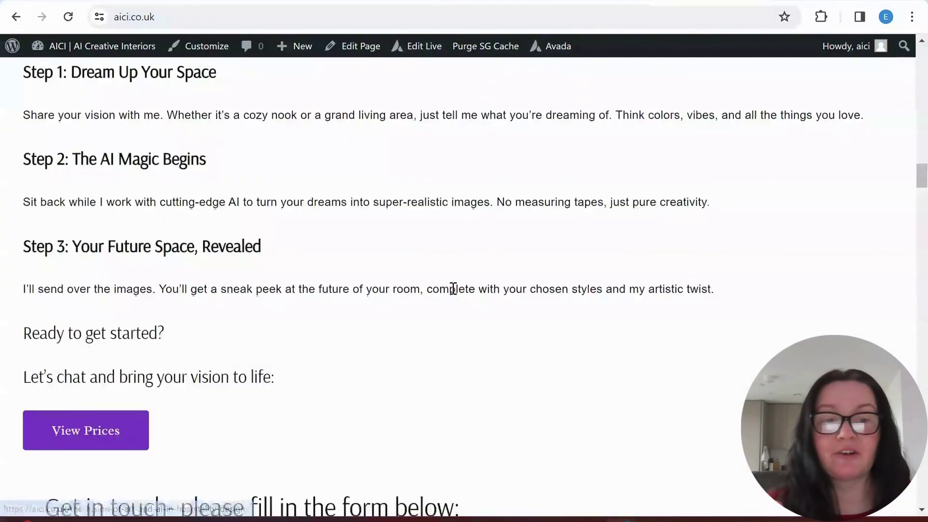
{"action": "scroll", "coordinate": [431, 304], "scroll_direction": "down", "scroll_amount": 20}
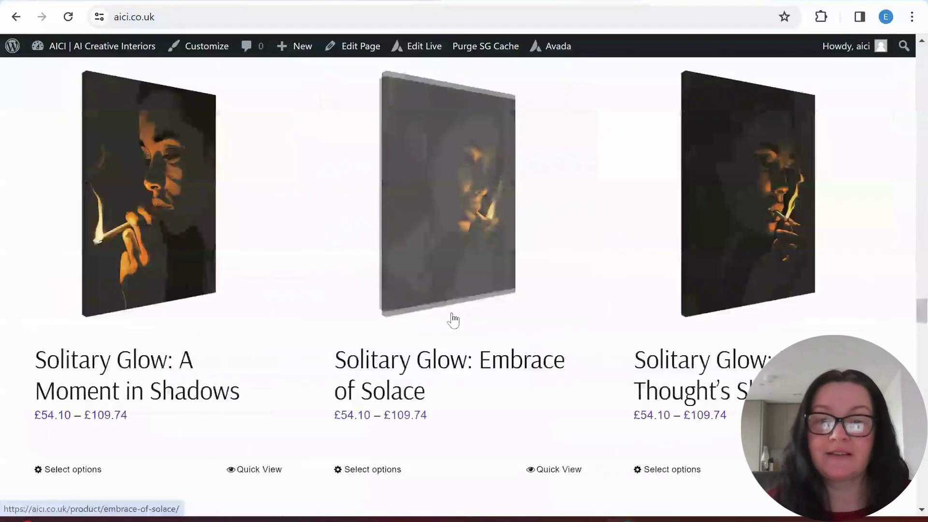
{"action": "scroll", "coordinate": [452, 317], "scroll_direction": "up", "scroll_amount": 15}
{"action": "scroll", "coordinate": [500, 305], "scroll_direction": "up", "scroll_amount": 1}
{"action": "scroll", "coordinate": [642, 302], "scroll_direction": "down", "scroll_amount": 5}
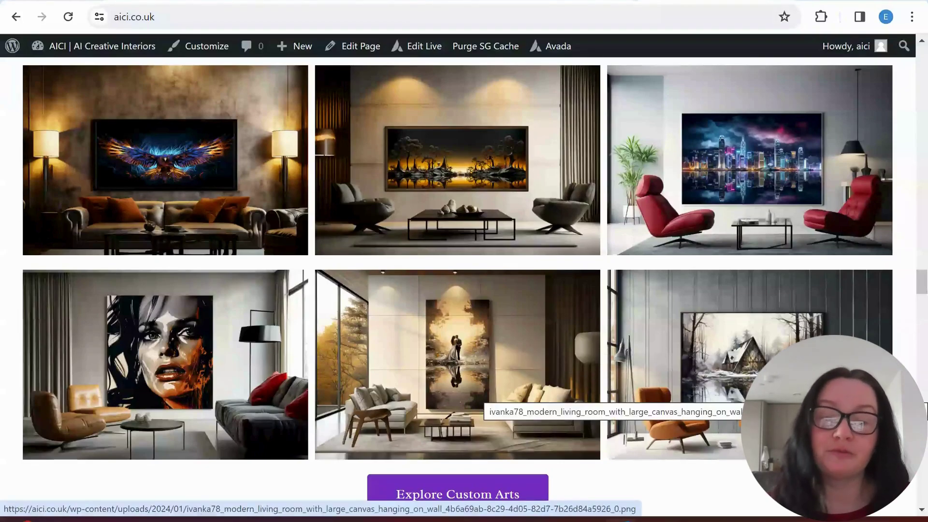
Step: Examine the Solitary Glow and Wildcat products shown in the home page's Explore Curated ArtWorks section
{"action": "scroll", "coordinate": [205, 443], "scroll_direction": "down", "scroll_amount": 9}
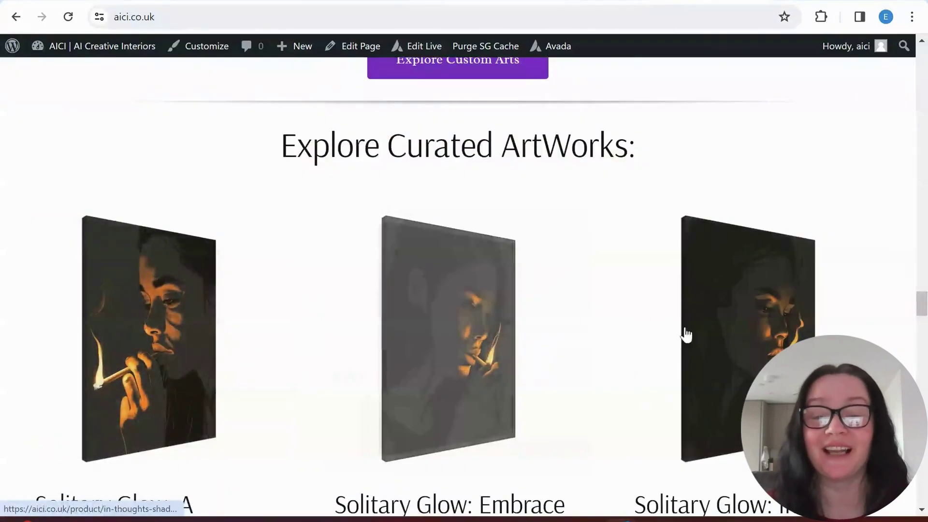
{"action": "scroll", "coordinate": [491, 345], "scroll_direction": "up", "scroll_amount": 5}
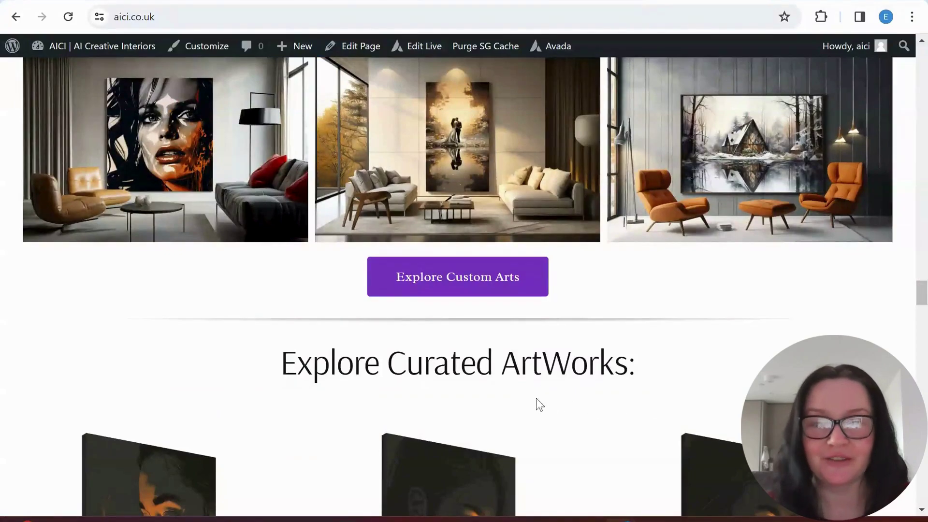
{"action": "scroll", "coordinate": [539, 405], "scroll_direction": "down", "scroll_amount": 15}
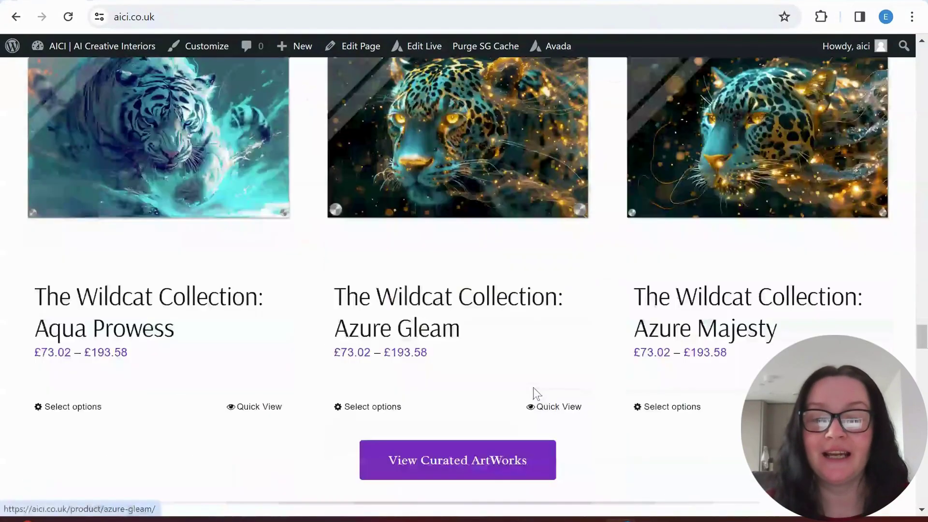
{"action": "scroll", "coordinate": [607, 369], "scroll_direction": "up", "scroll_amount": 5}
{"action": "scroll", "coordinate": [226, 200], "scroll_direction": "up", "scroll_amount": 4}
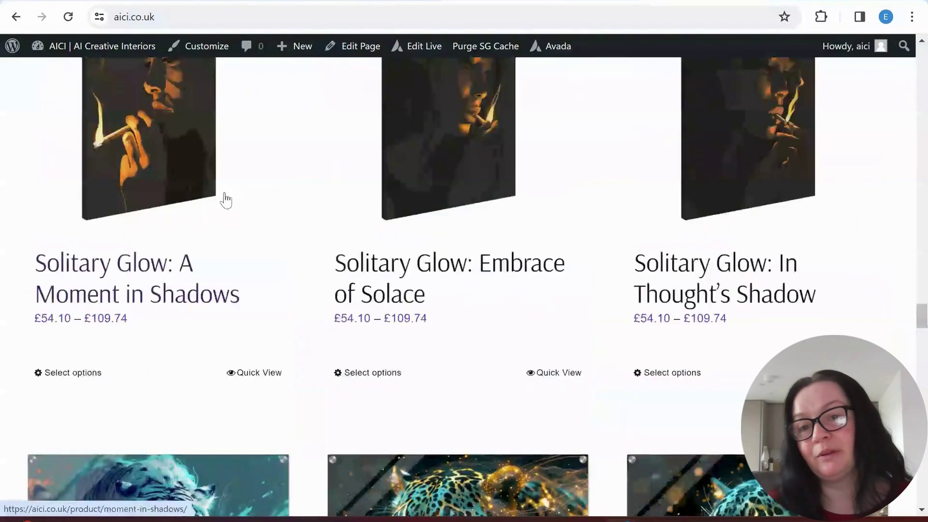
{"action": "scroll", "coordinate": [393, 304], "scroll_direction": "up", "scroll_amount": 3}
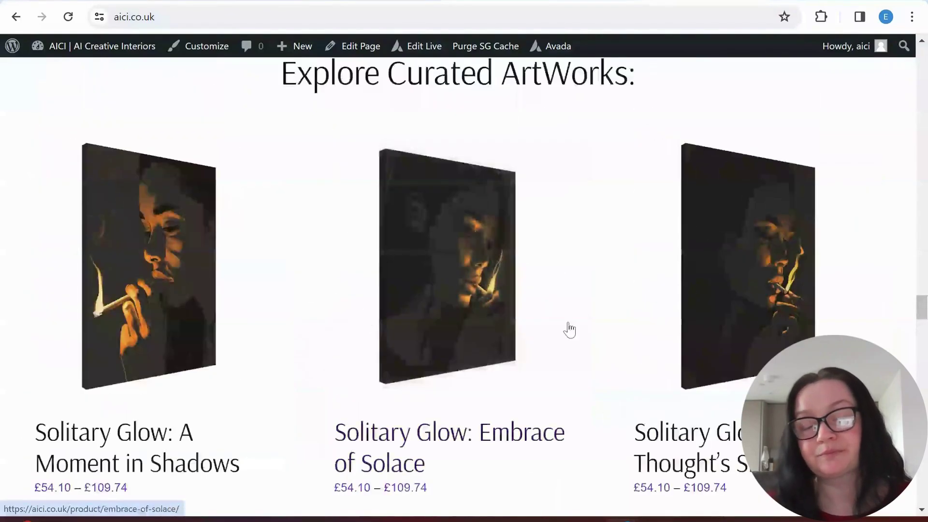
Step: Open the home page in the page editor and locate its Explore Curated ArtWorks container in the builder
{"action": "left_click", "coordinate": [356, 54]}
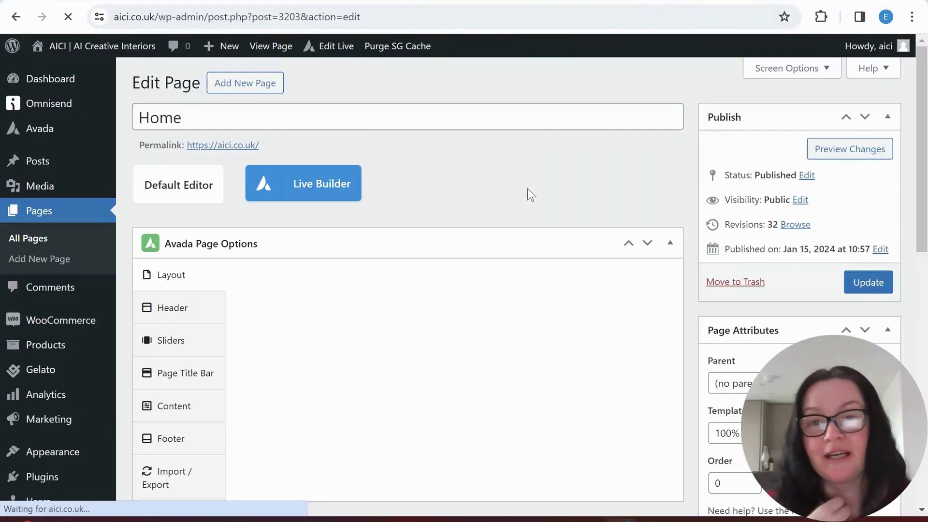
{"action": "scroll", "coordinate": [449, 251], "scroll_direction": "down", "scroll_amount": 5}
{"action": "scroll", "coordinate": [440, 257], "scroll_direction": "down", "scroll_amount": 9}
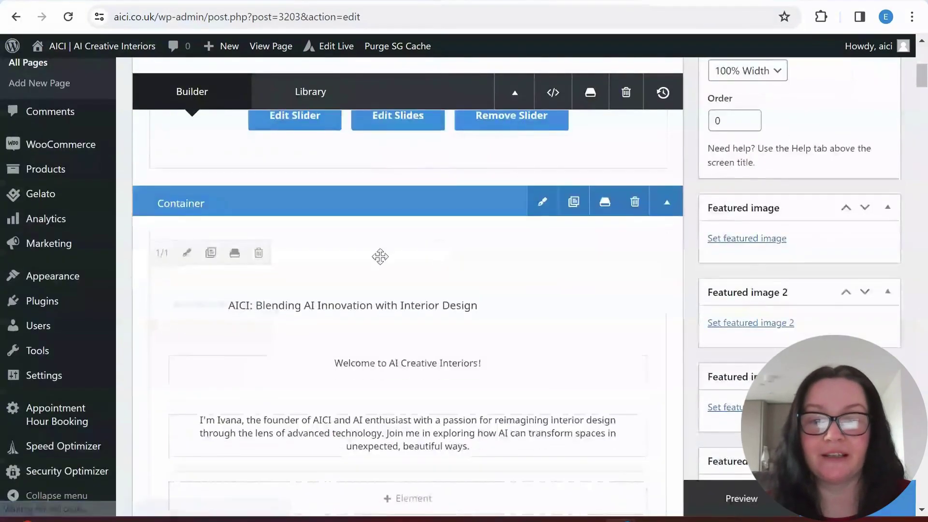
{"action": "scroll", "coordinate": [457, 241], "scroll_direction": "down", "scroll_amount": 8}
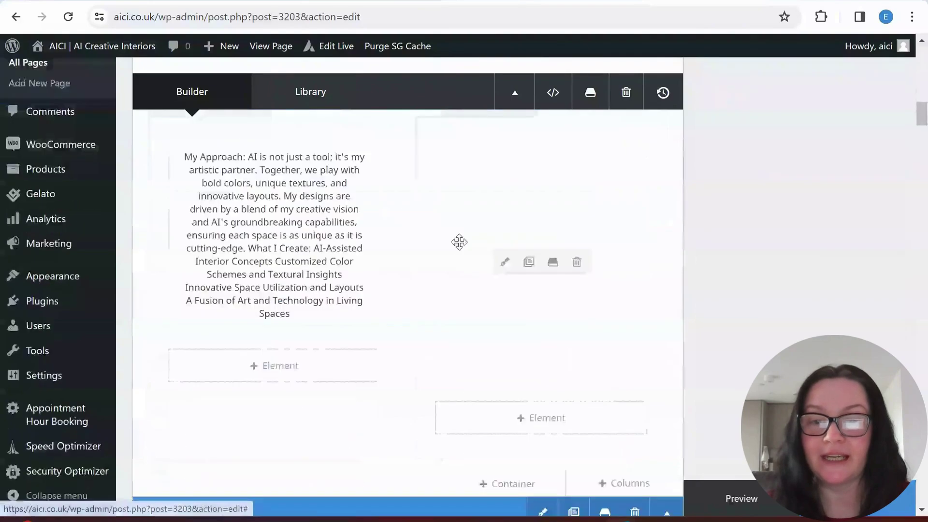
{"action": "scroll", "coordinate": [386, 249], "scroll_direction": "down", "scroll_amount": 3}
{"action": "scroll", "coordinate": [416, 251], "scroll_direction": "down", "scroll_amount": 10}
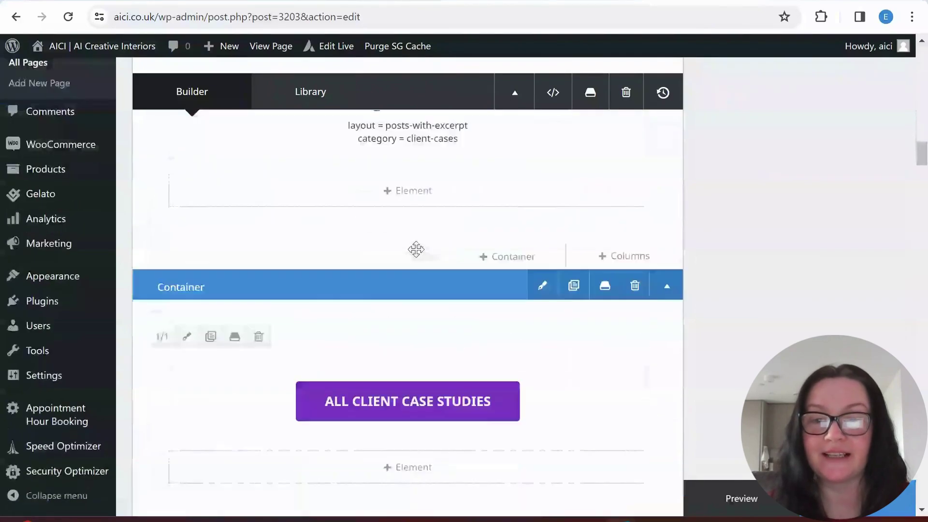
{"action": "scroll", "coordinate": [415, 249], "scroll_direction": "down", "scroll_amount": 15}
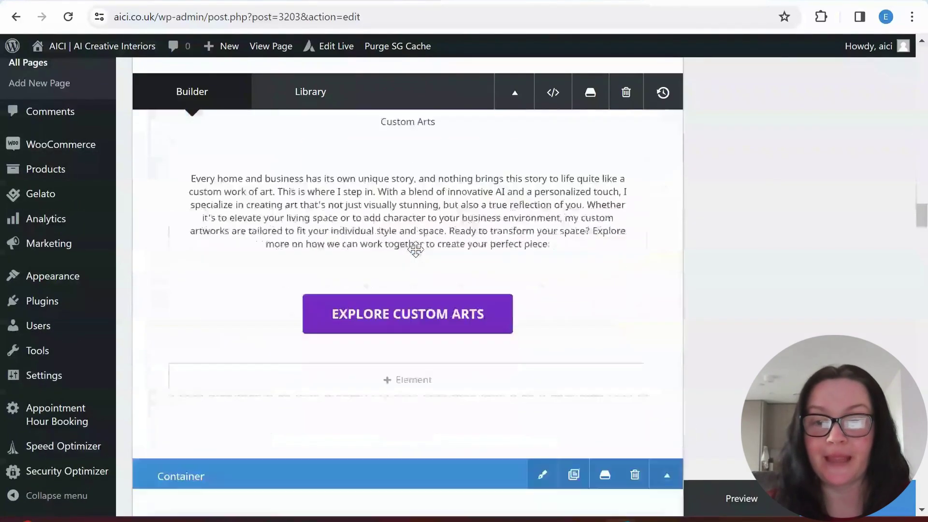
{"action": "scroll", "coordinate": [349, 343], "scroll_direction": "down", "scroll_amount": 15}
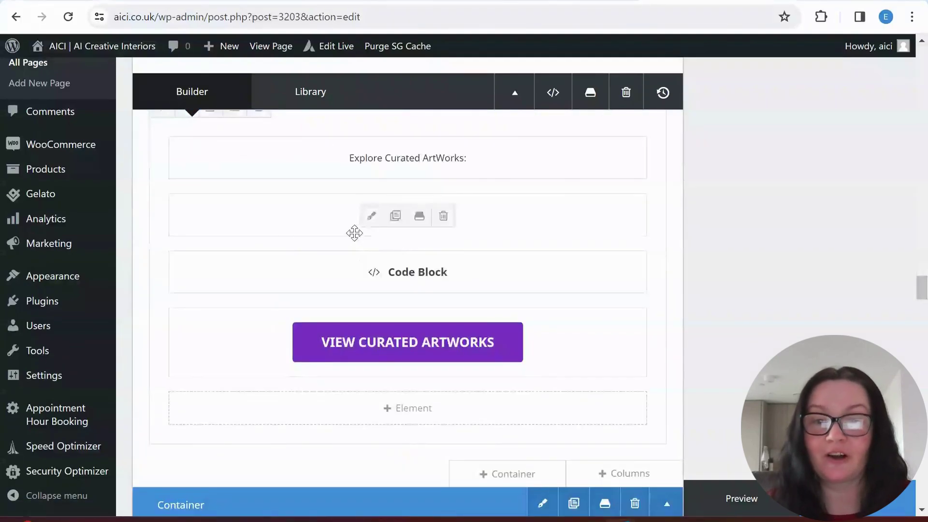
Step: Review the products shortcode in the first code block under the Explore Curated ArtWorks heading and save the block as it is
{"action": "left_click", "coordinate": [372, 218]}
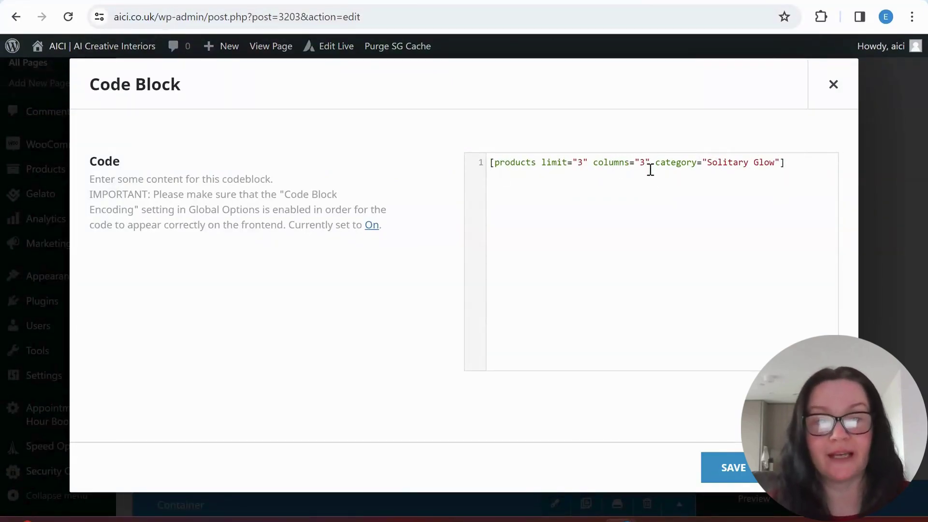
{"action": "left_click", "coordinate": [718, 469]}
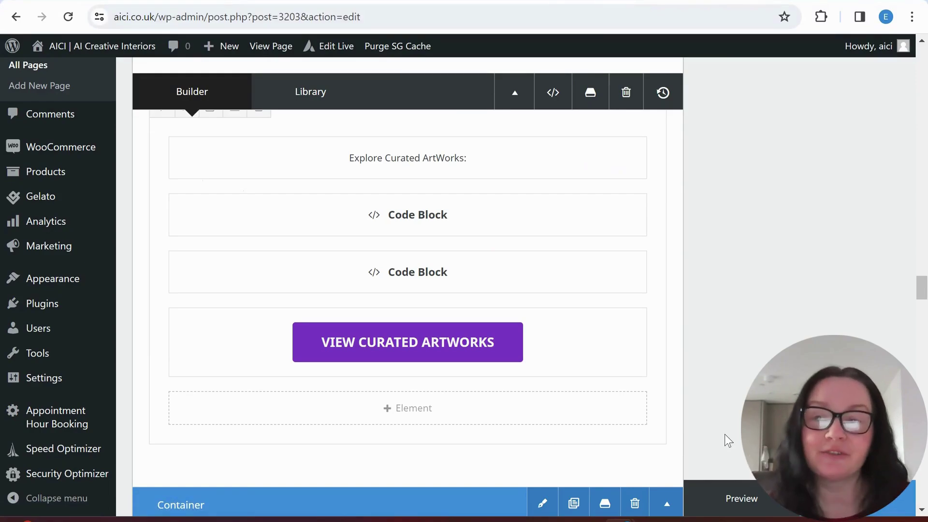
{"action": "left_click_drag", "start_coordinate": [332, 285], "coordinate": [338, 217]}
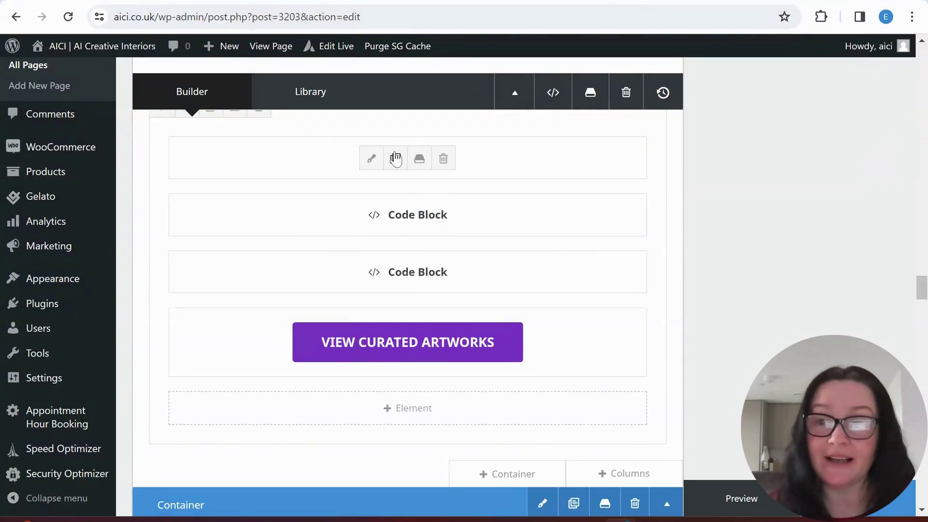
Step: Return to the live home page and look through its sections down to the latest blog posts
{"action": "left_click", "coordinate": [91, 46]}
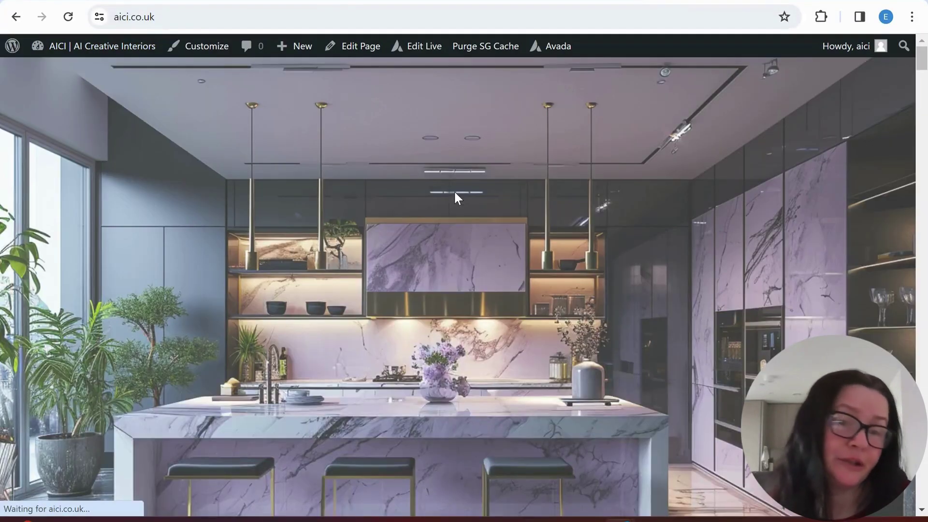
{"action": "scroll", "coordinate": [490, 227], "scroll_direction": "down", "scroll_amount": 20}
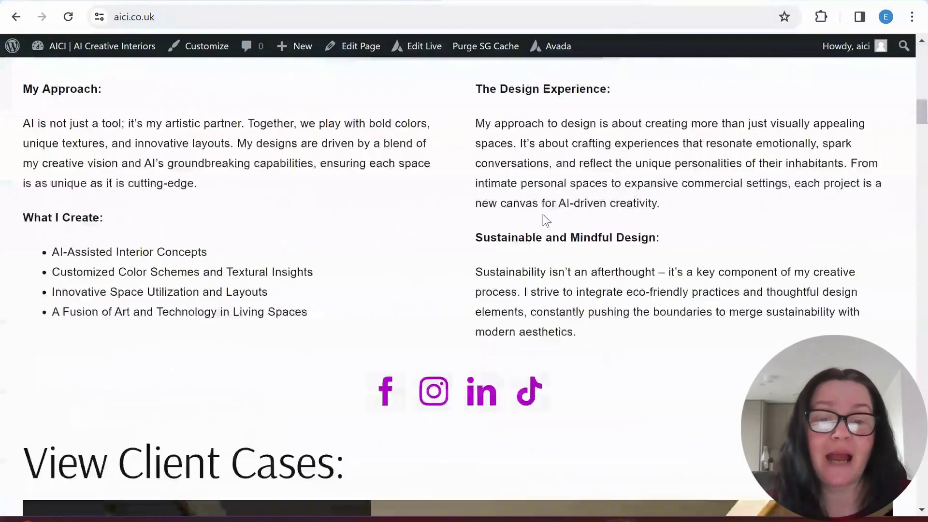
{"action": "scroll", "coordinate": [543, 215], "scroll_direction": "down", "scroll_amount": 20}
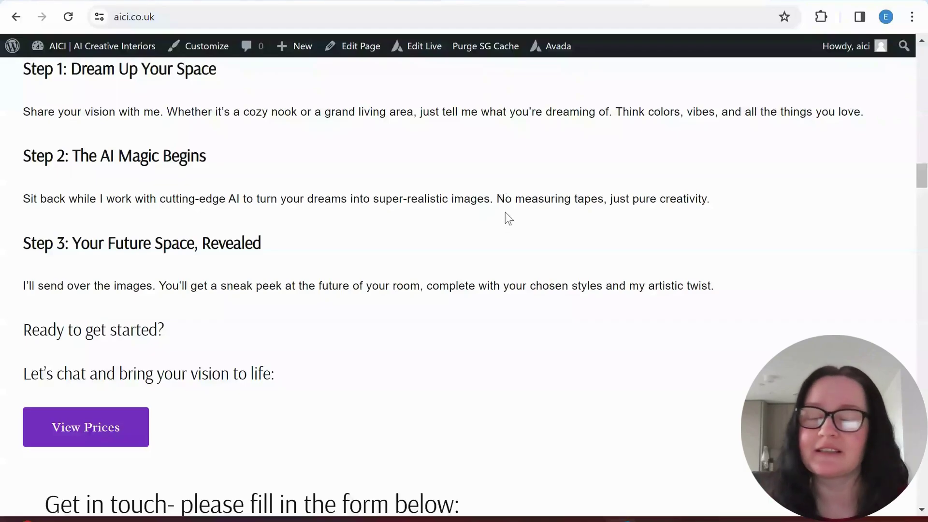
{"action": "scroll", "coordinate": [296, 266], "scroll_direction": "down", "scroll_amount": 20}
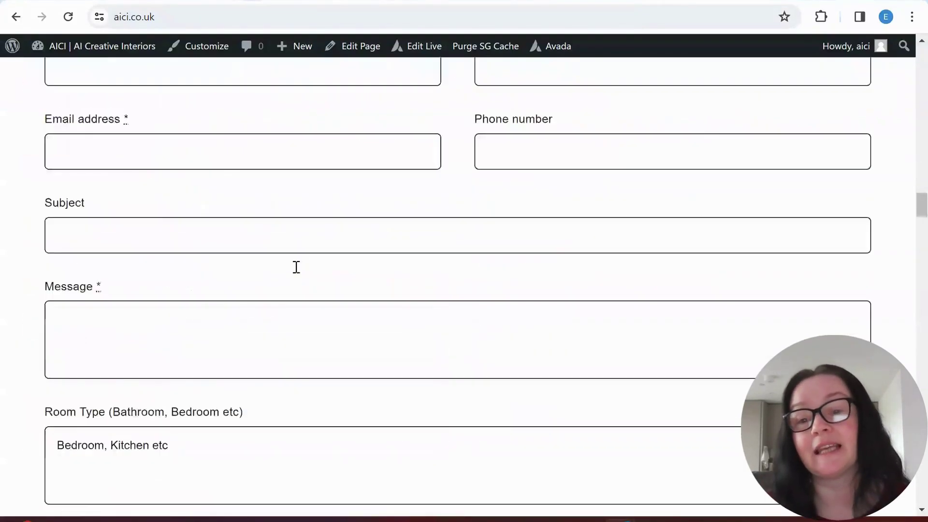
{"action": "scroll", "coordinate": [296, 266], "scroll_direction": "down", "scroll_amount": 20}
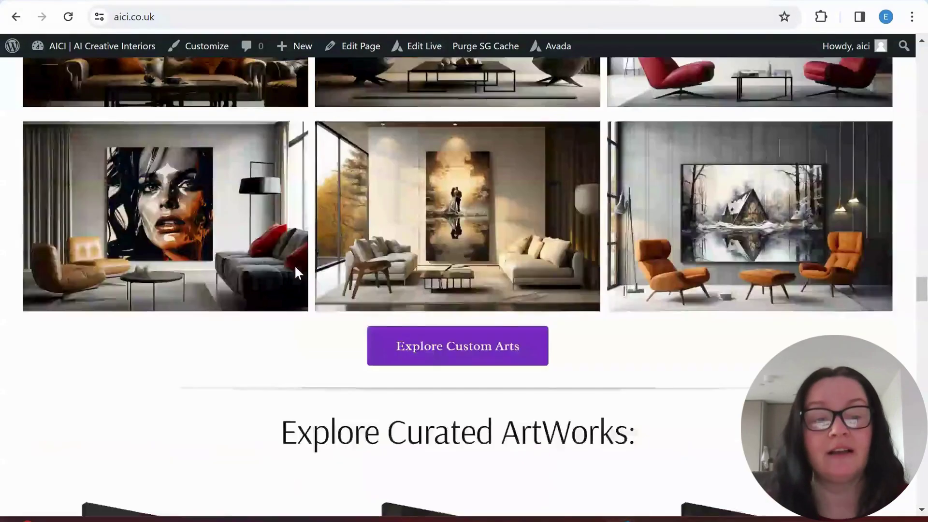
{"action": "scroll", "coordinate": [303, 258], "scroll_direction": "down", "scroll_amount": 20}
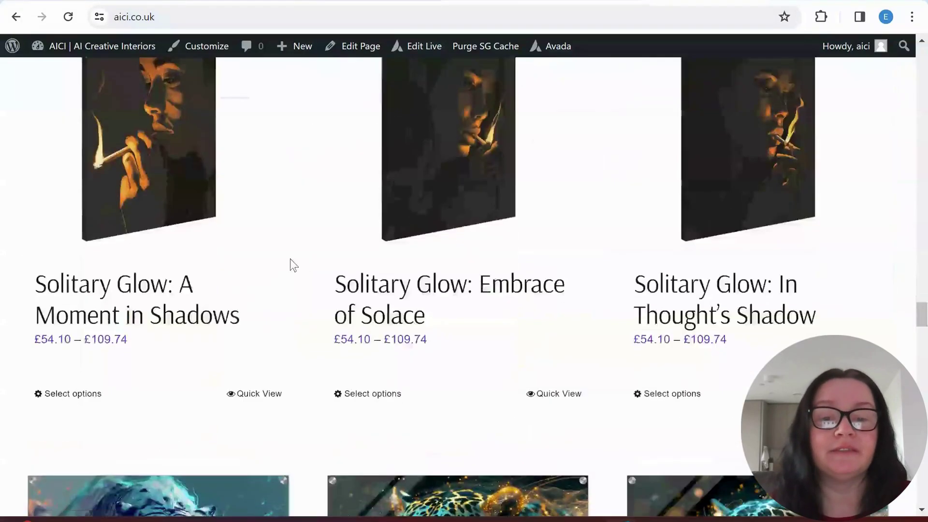
{"action": "scroll", "coordinate": [487, 302], "scroll_direction": "down", "scroll_amount": 5}
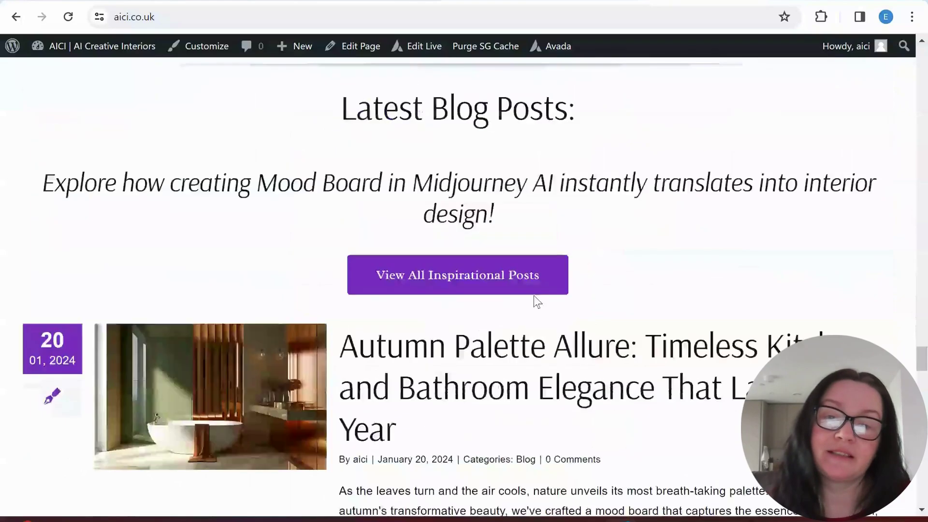
Step: Compare the Solitary Glow and Wildcat Collection product rows on the live home page, including the blog section below them
{"action": "scroll", "coordinate": [534, 300], "scroll_direction": "up", "scroll_amount": 15}
{"action": "scroll", "coordinate": [536, 300], "scroll_direction": "up", "scroll_amount": 1}
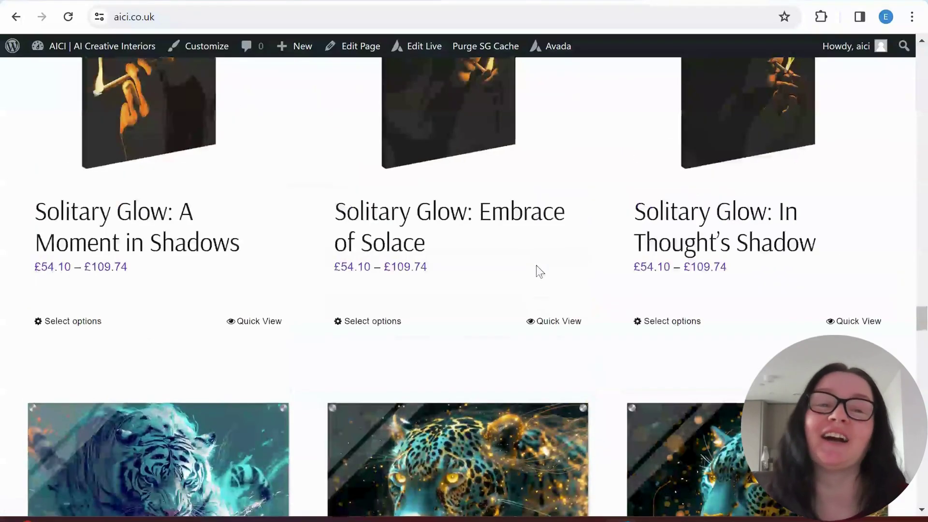
{"action": "scroll", "coordinate": [555, 264], "scroll_direction": "down", "scroll_amount": 6}
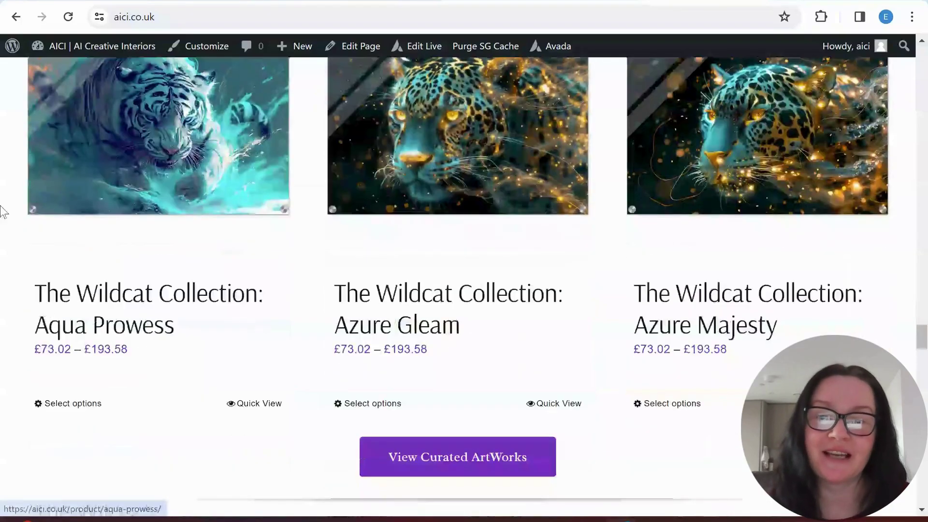
{"action": "scroll", "coordinate": [378, 206], "scroll_direction": "up", "scroll_amount": 9}
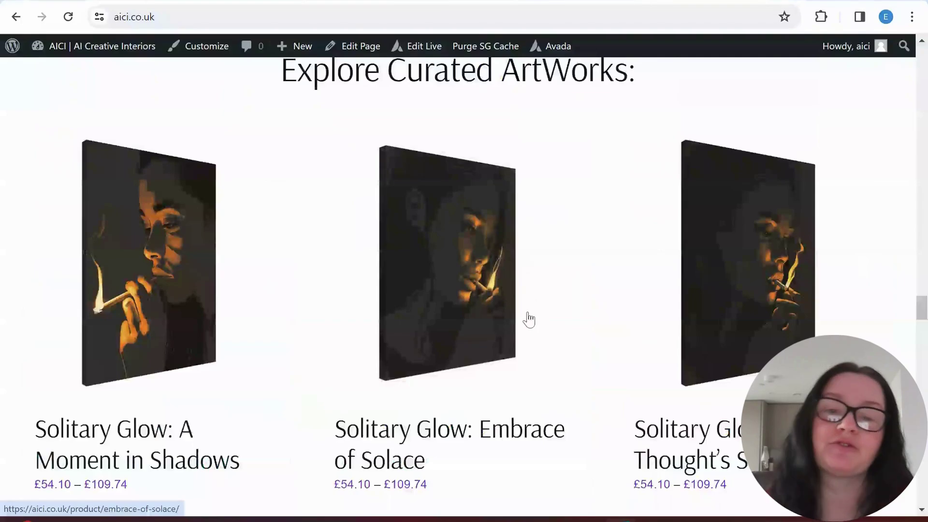
{"action": "scroll", "coordinate": [419, 280], "scroll_direction": "down", "scroll_amount": 10}
{"action": "scroll", "coordinate": [418, 280], "scroll_direction": "down", "scroll_amount": 20}
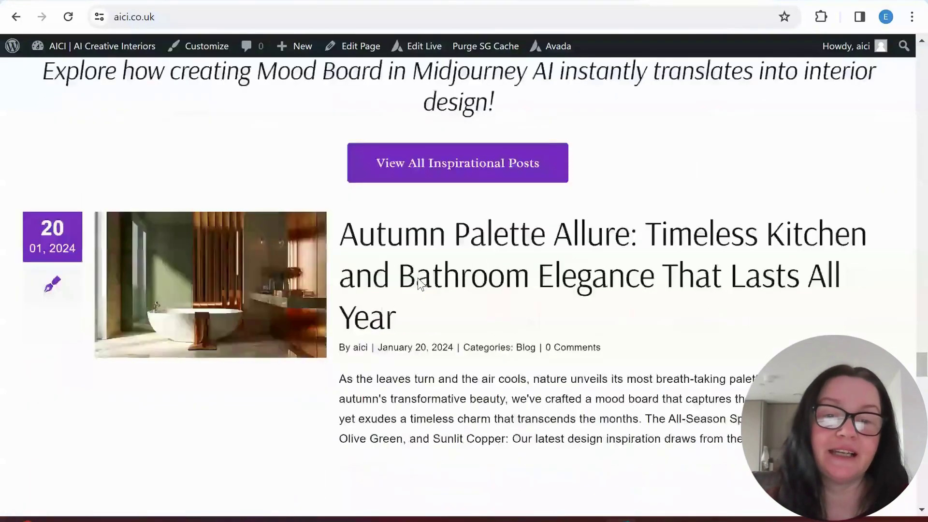
{"action": "scroll", "coordinate": [598, 301], "scroll_direction": "up", "scroll_amount": 5}
{"action": "scroll", "coordinate": [594, 297], "scroll_direction": "up", "scroll_amount": 20}
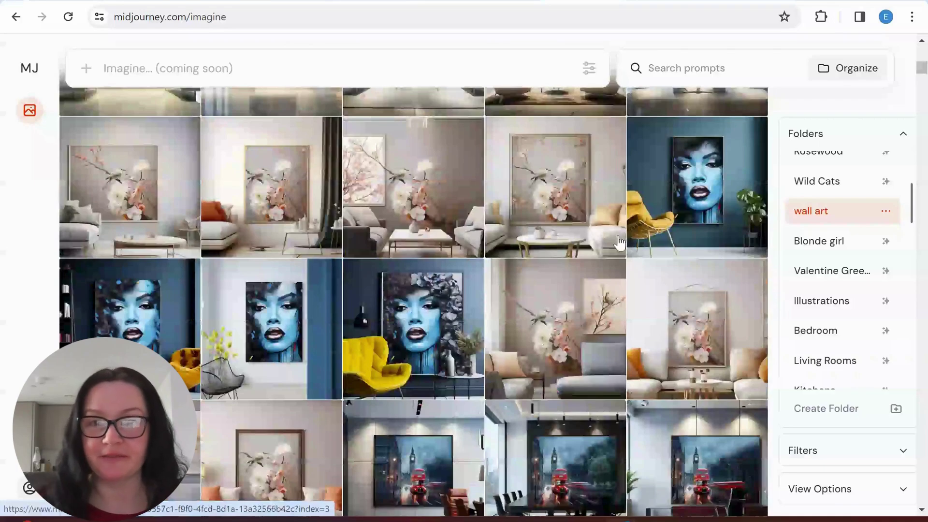
Step: Browse the interior mock-ups in Midjourney's wall art folder up to the dark city skyline artworks
{"action": "scroll", "coordinate": [604, 261], "scroll_direction": "up", "scroll_amount": 10}
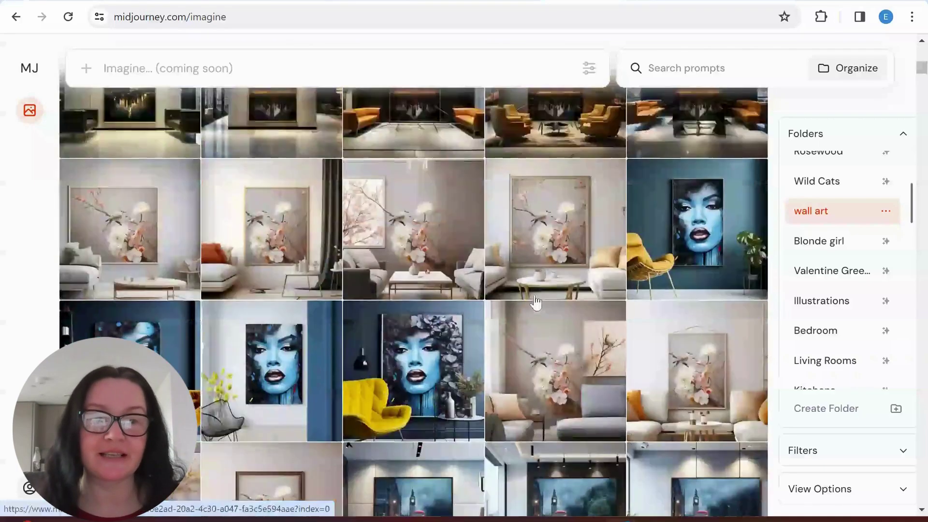
{"action": "scroll", "coordinate": [545, 289], "scroll_direction": "up", "scroll_amount": 3}
{"action": "scroll", "coordinate": [572, 259], "scroll_direction": "down", "scroll_amount": 8}
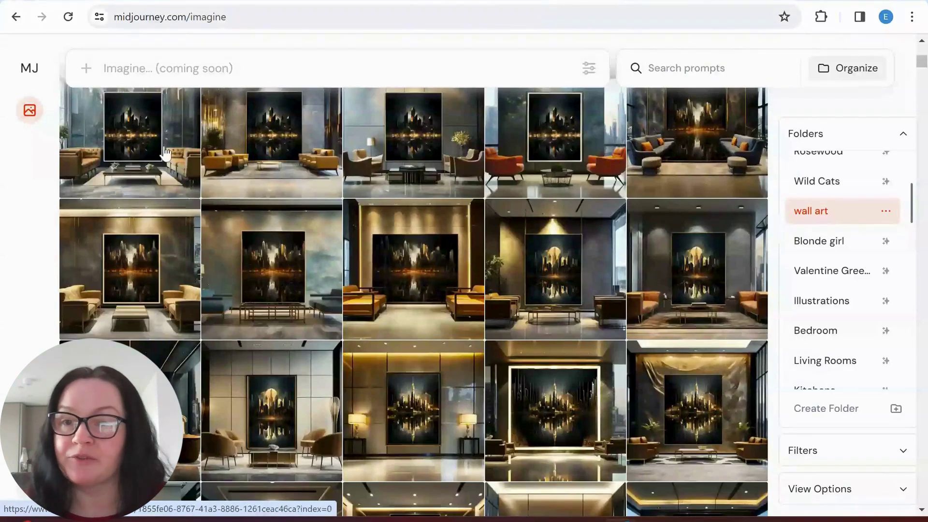
Step: View the office lobby mock-ups with city skyline wall art one by one at full size, including their shared prompt
{"action": "left_click", "coordinate": [126, 154]}
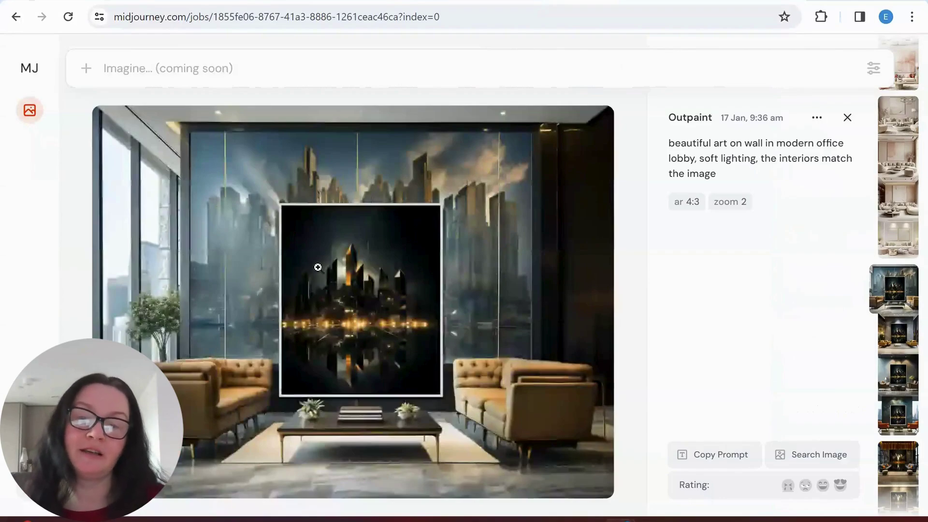
{"action": "key", "text": "Right"}
{"action": "key", "text": "Right"}
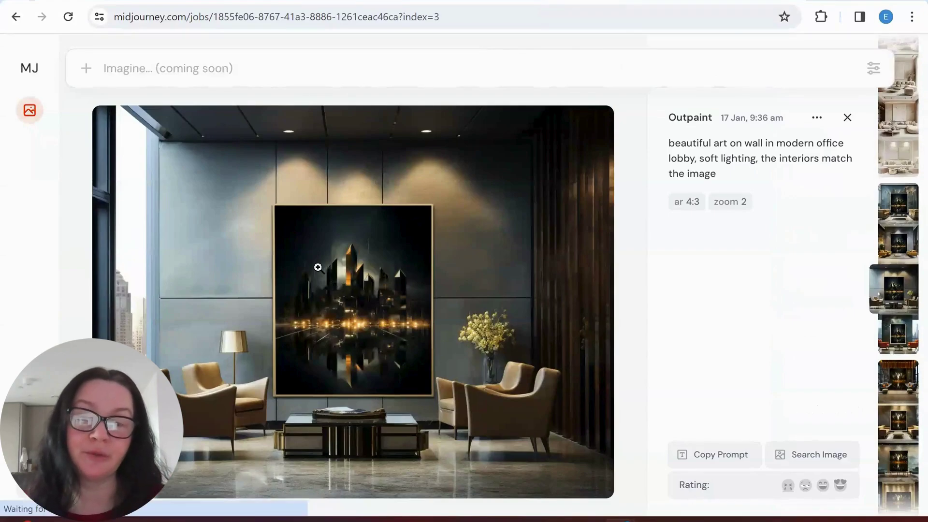
{"action": "key", "text": "Right"}
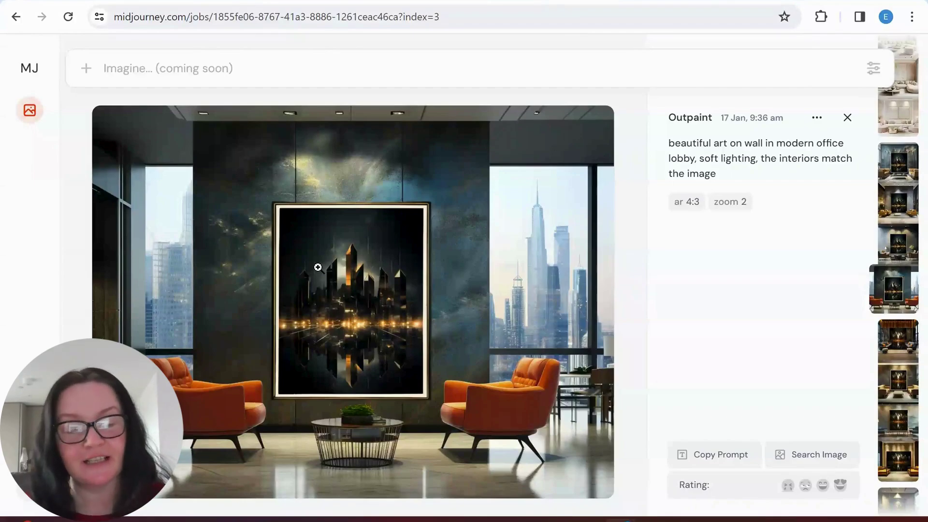
{"action": "key", "text": "Right"}
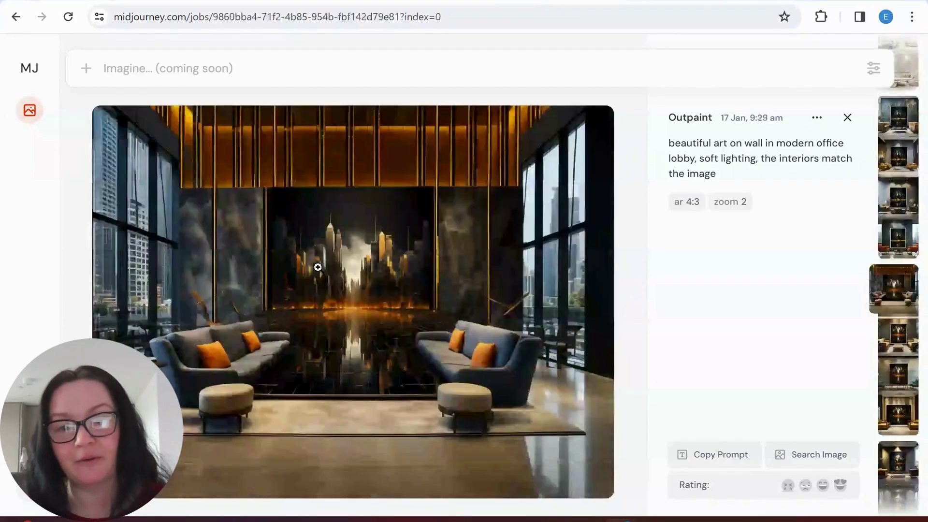
{"action": "key", "text": "Right"}
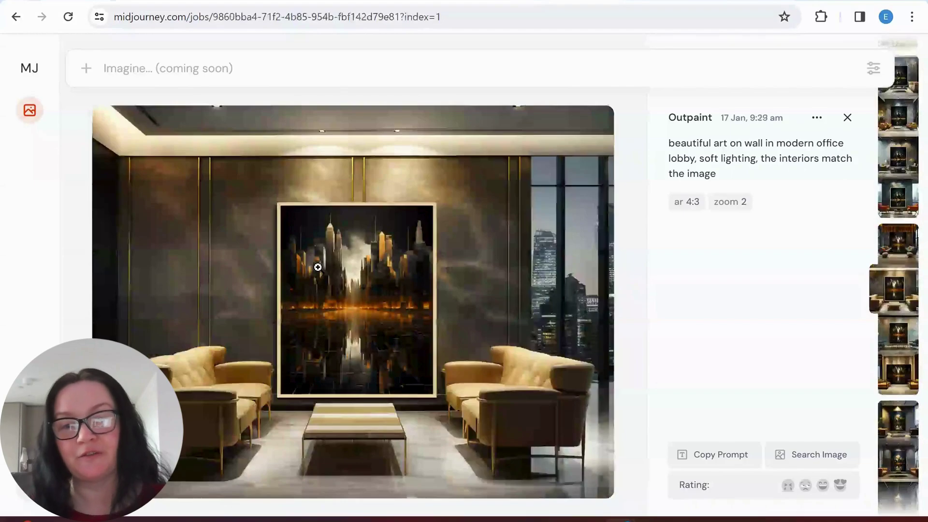
{"action": "key", "text": "Right"}
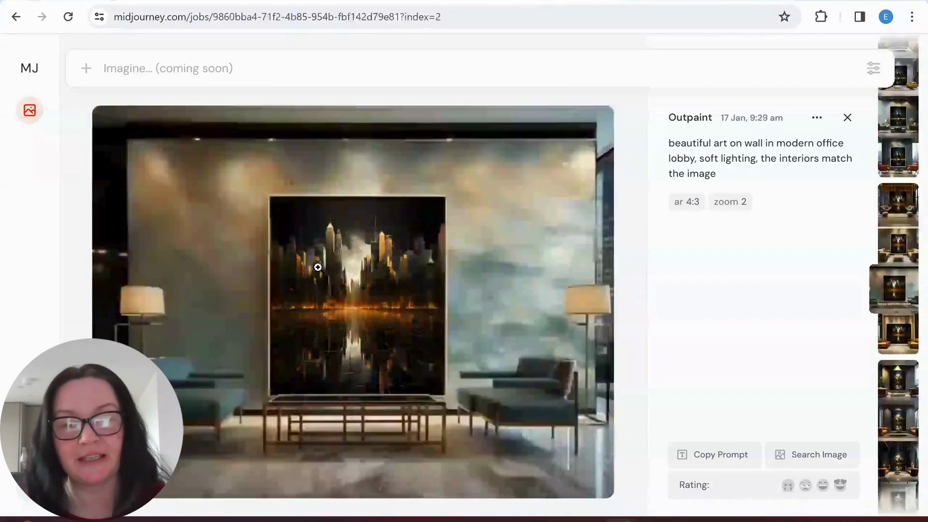
{"action": "key", "text": "Left"}
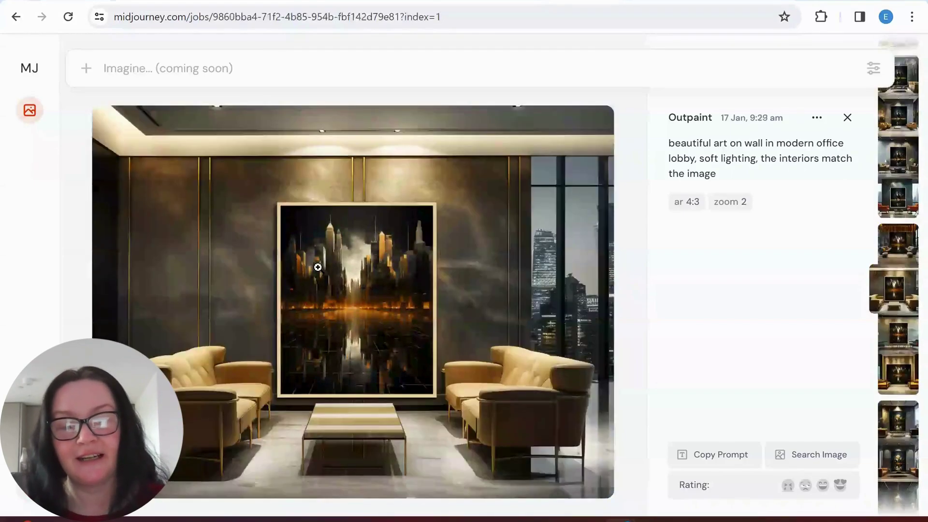
{"action": "key", "text": "Right"}
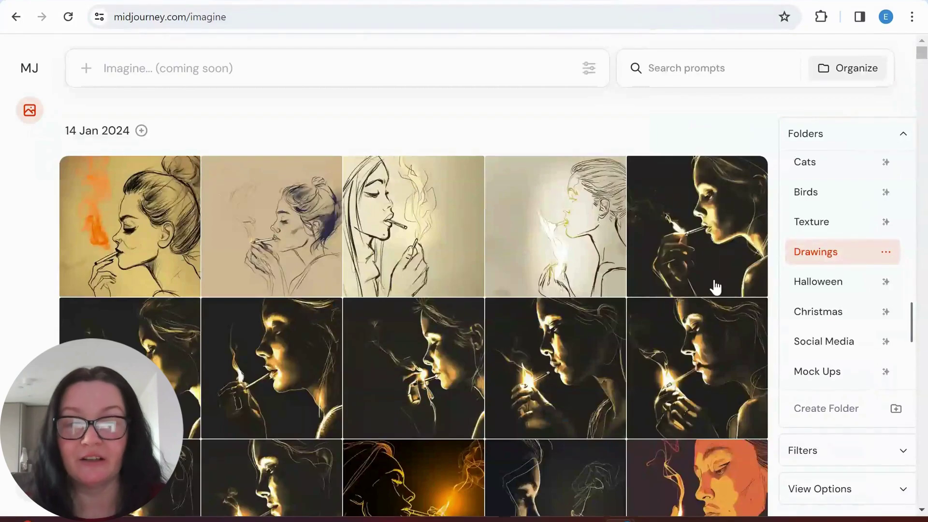
Step: Browse the Drawings folder and view the dark line-art portrait of a woman with a cigarette at full size, then close it
{"action": "scroll", "coordinate": [267, 300], "scroll_direction": "down", "scroll_amount": 5}
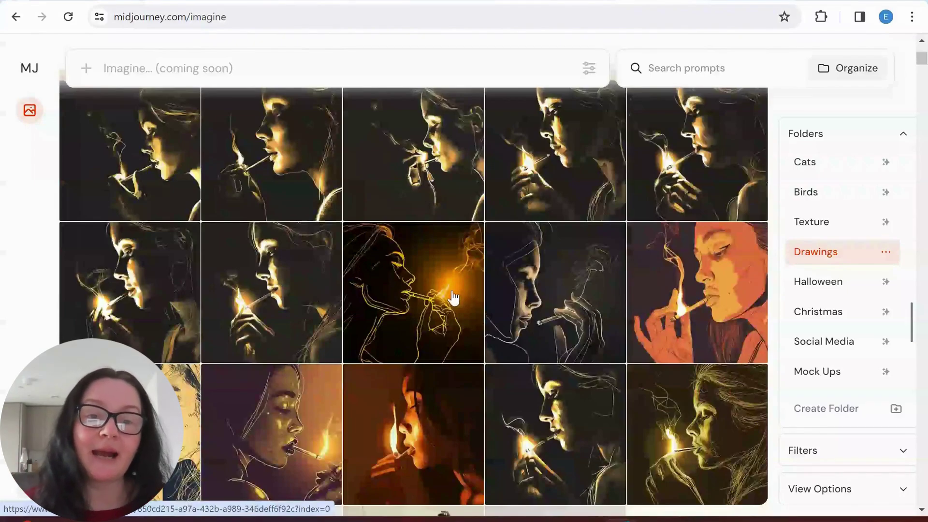
{"action": "left_click", "coordinate": [546, 283]}
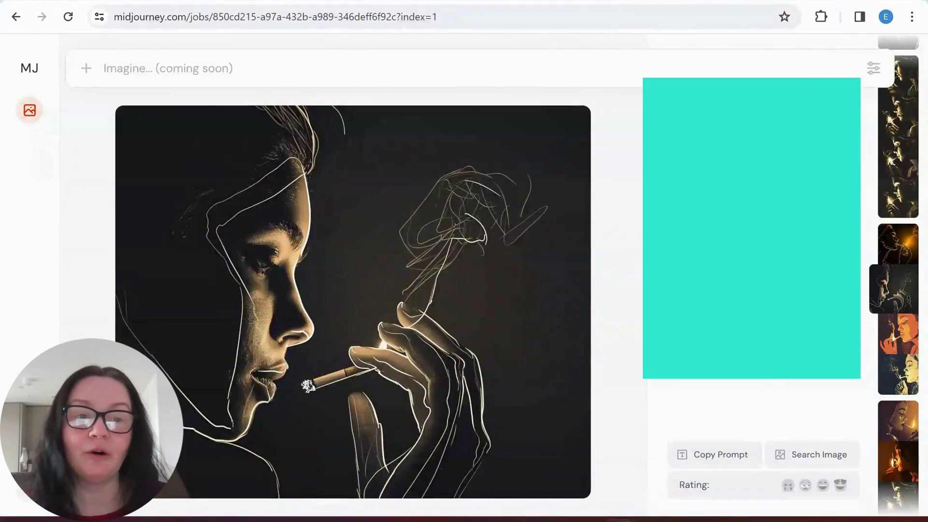
{"action": "key", "text": "Escape"}
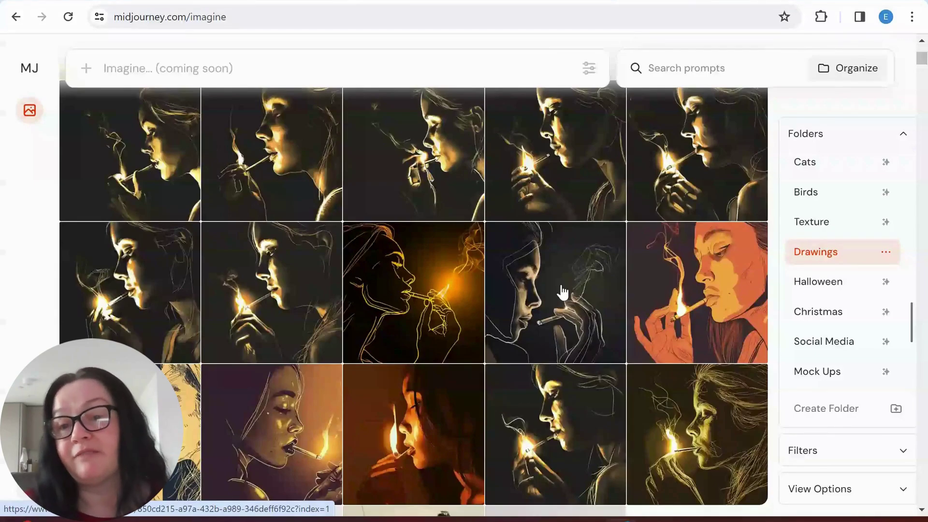
Step: Switch to the Canva home page
{"action": "left_click", "coordinate": [418, 1]}
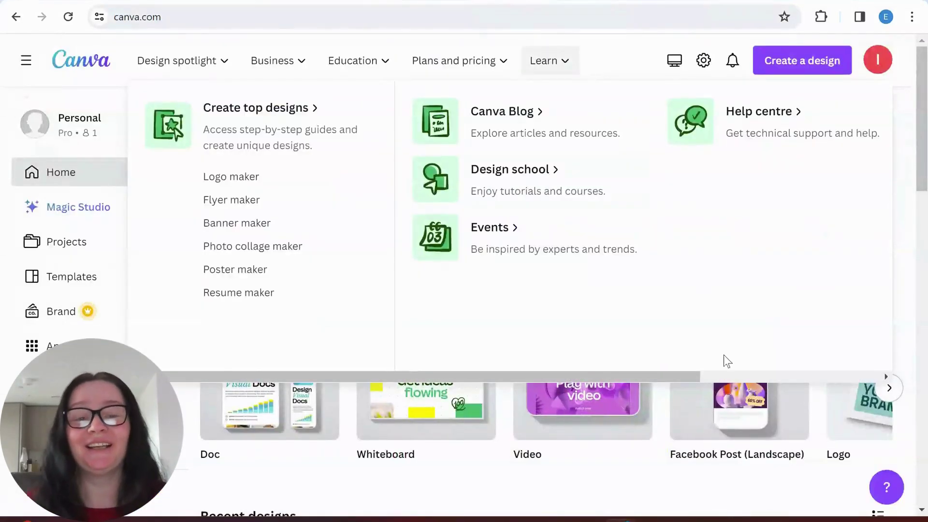
Step: Import the white and blue tiger artwork from the Downloads folder as media for a new design
{"action": "mouse_move", "coordinate": [611, 458]}
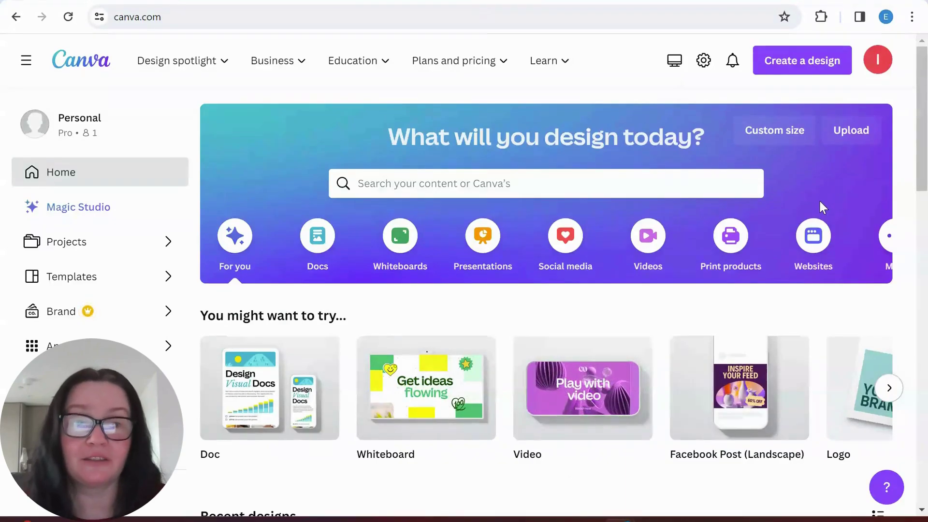
{"action": "left_click", "coordinate": [795, 63]}
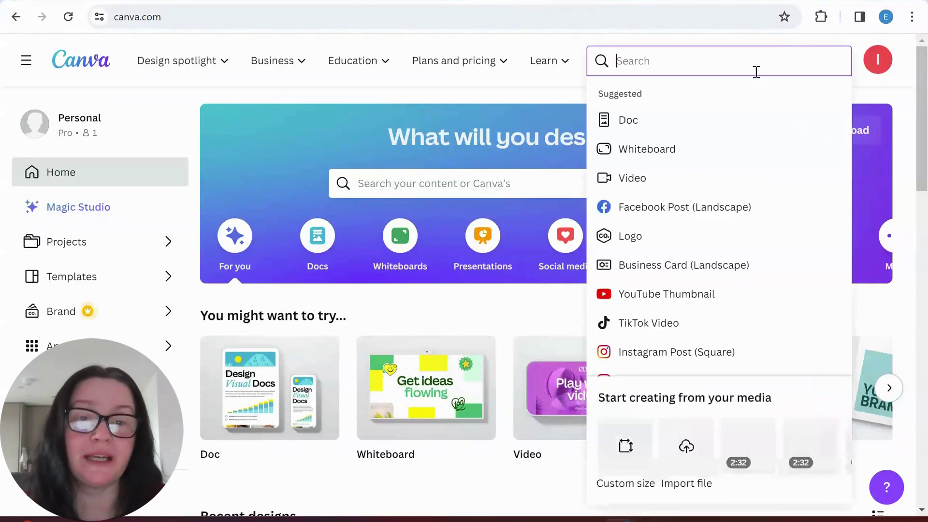
{"action": "left_click", "coordinate": [678, 459]}
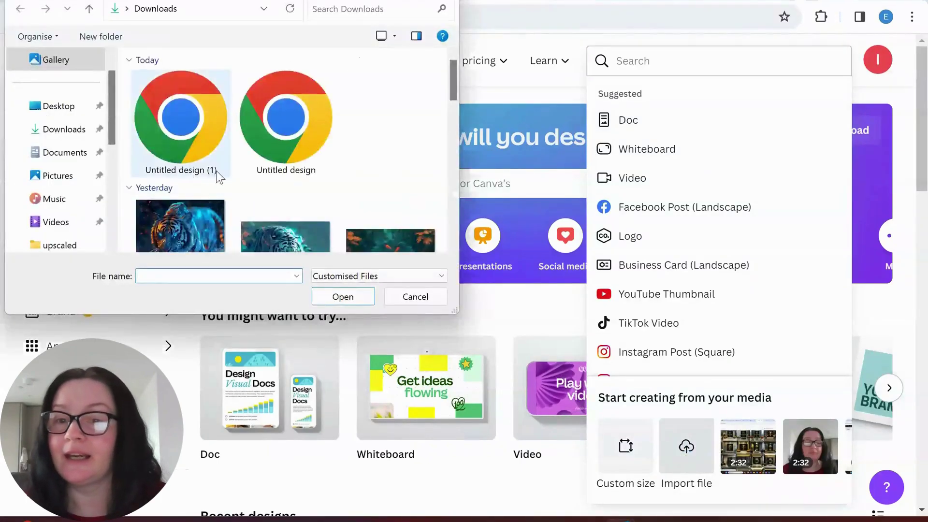
{"action": "scroll", "coordinate": [261, 184], "scroll_direction": "down", "scroll_amount": 2}
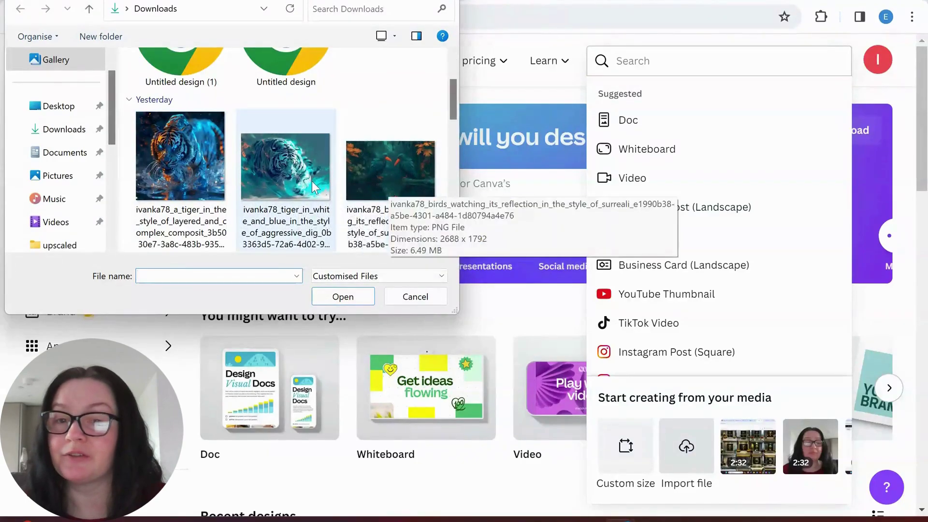
{"action": "double_click", "coordinate": [286, 177]}
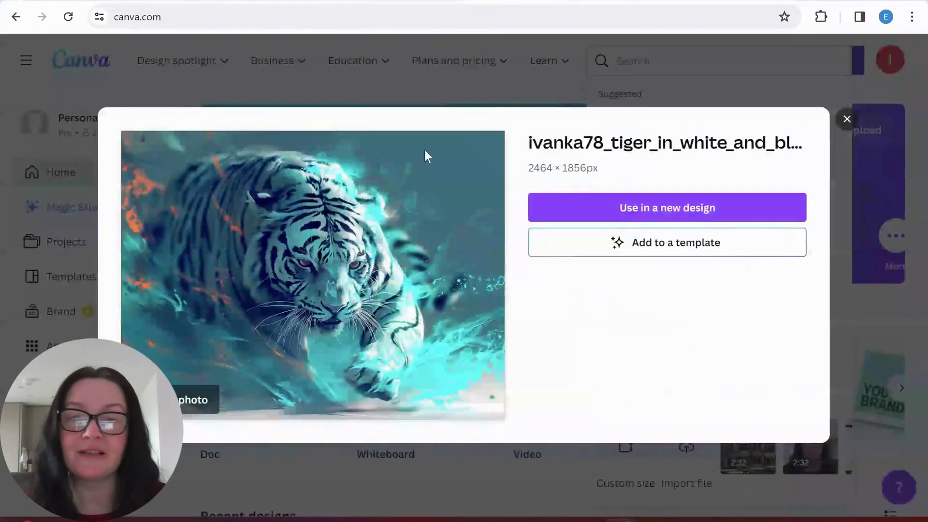
Step: Create a new custom-size design of 2464 × 1856 px from the imported tiger image
{"action": "left_click", "coordinate": [655, 216]}
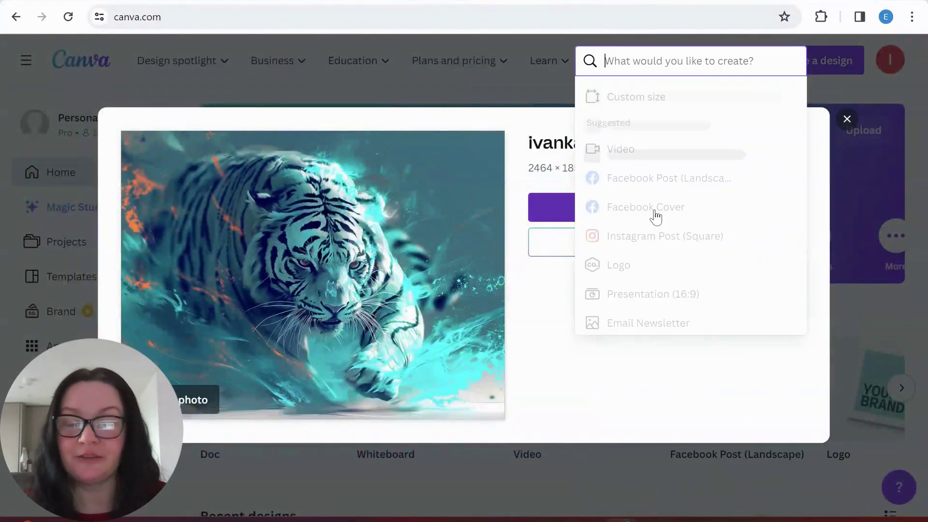
{"action": "left_click", "coordinate": [643, 98]}
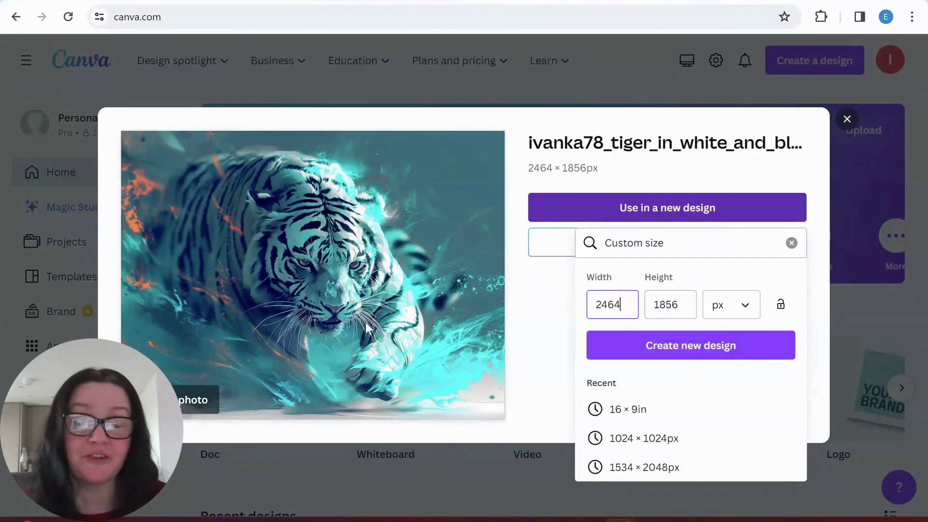
{"action": "left_click", "coordinate": [682, 345]}
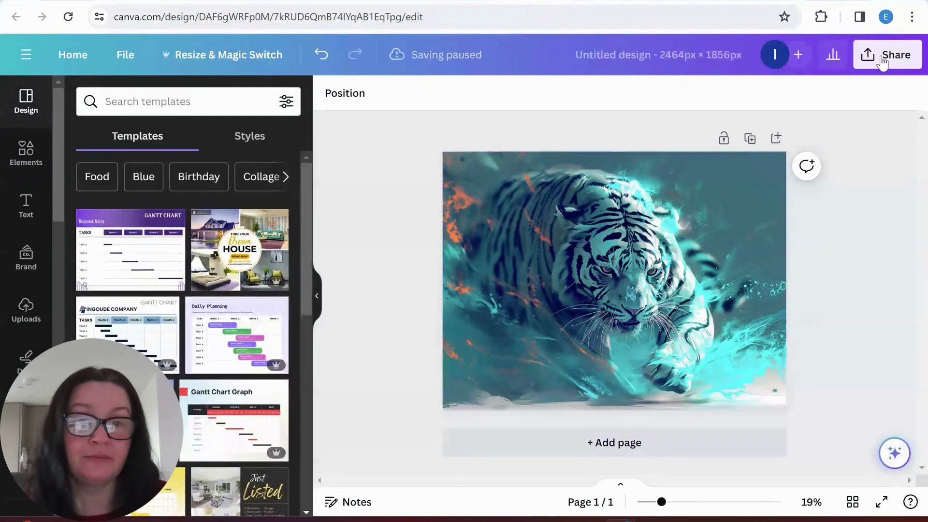
Step: Set up a PNG download of the tiger design at size 2.5, then close the download options
{"action": "left_click", "coordinate": [882, 60]}
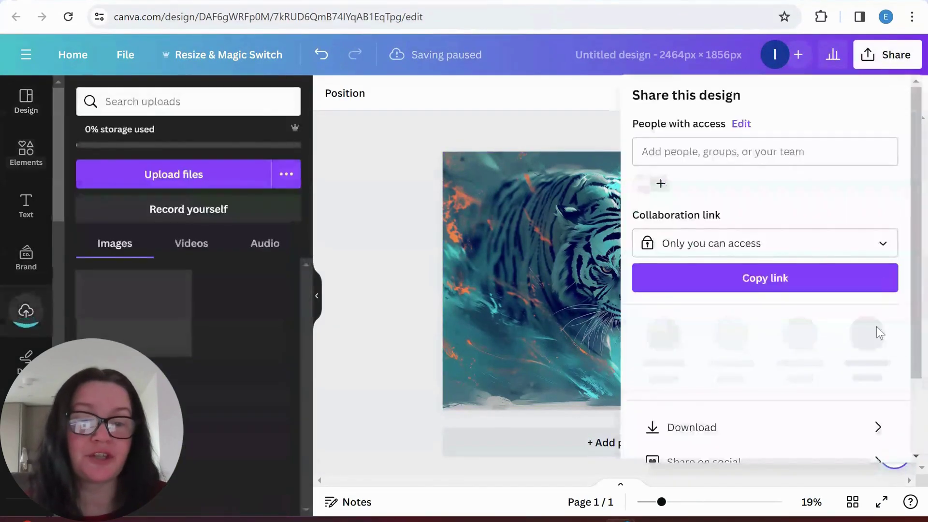
{"action": "left_click", "coordinate": [768, 426]}
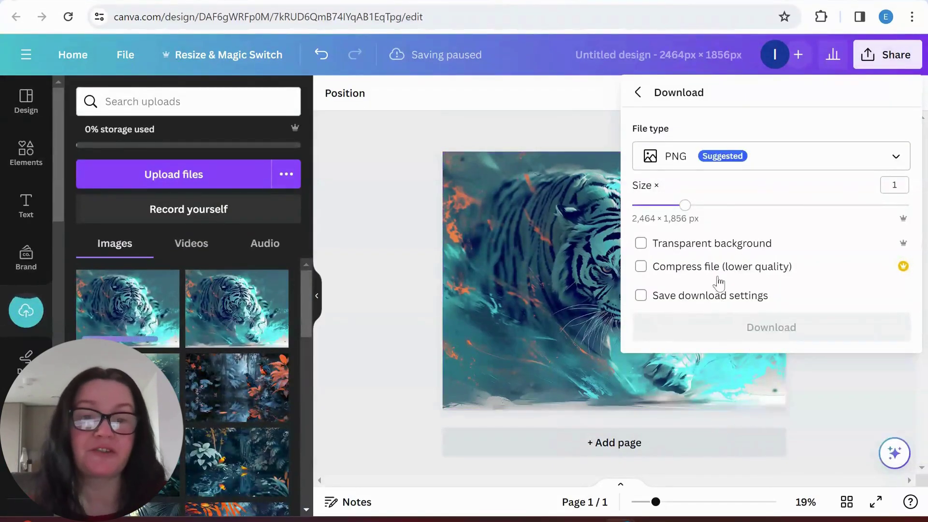
{"action": "left_click_drag", "start_coordinate": [686, 207], "coordinate": [871, 212]}
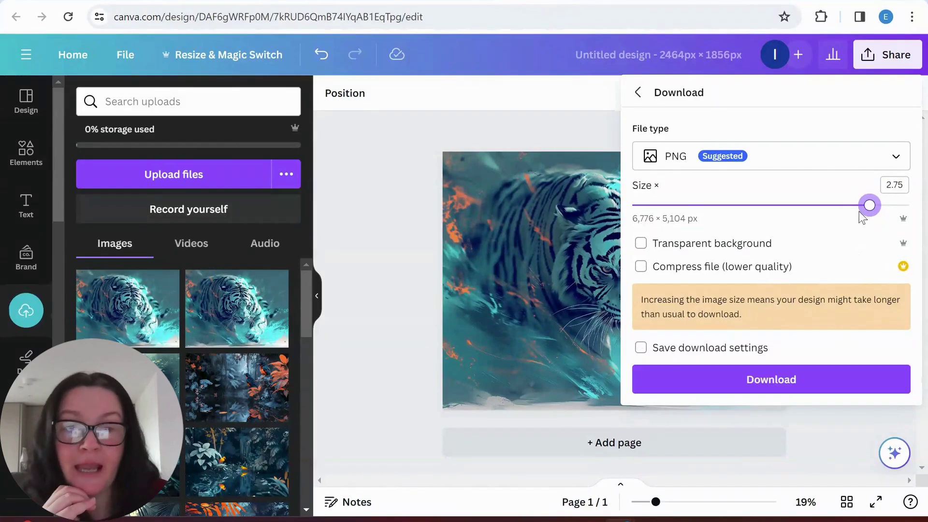
{"action": "left_click_drag", "start_coordinate": [865, 211], "coordinate": [844, 209]}
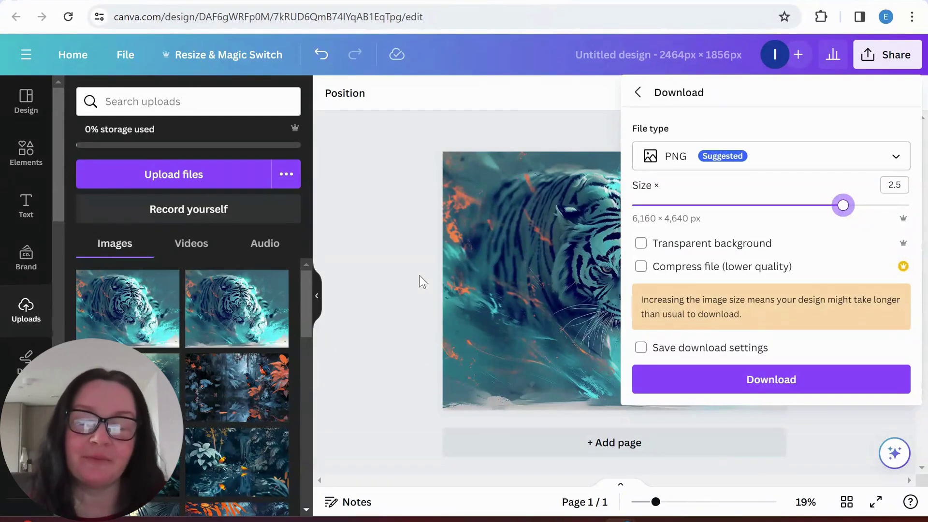
{"action": "left_click", "coordinate": [360, 259]}
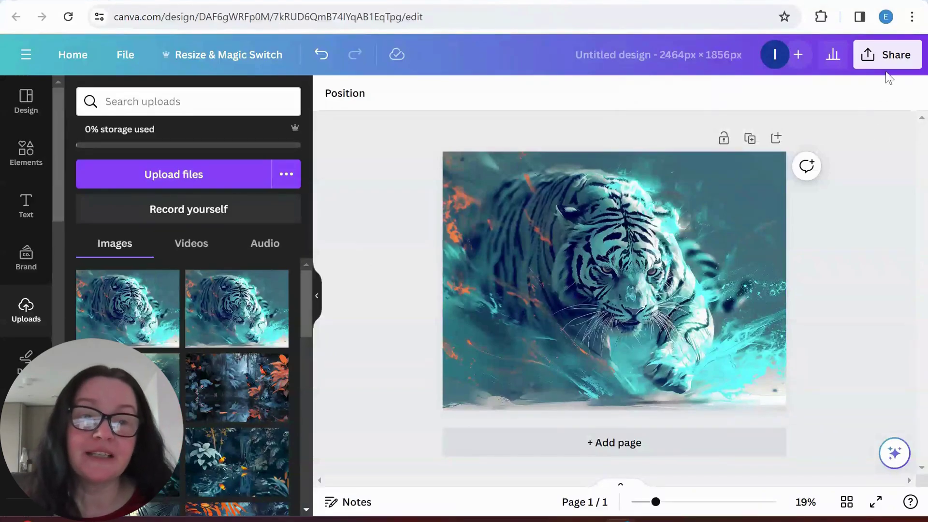
Step: Configure the design's download as a flattened PDF Print file with the CMYK colour profile for professional printing
{"action": "left_click", "coordinate": [890, 58]}
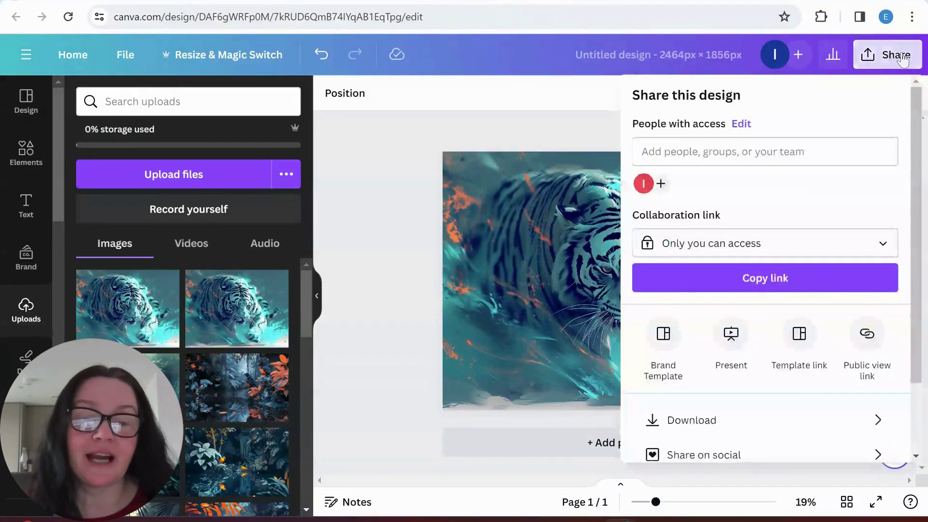
{"action": "left_click", "coordinate": [717, 422]}
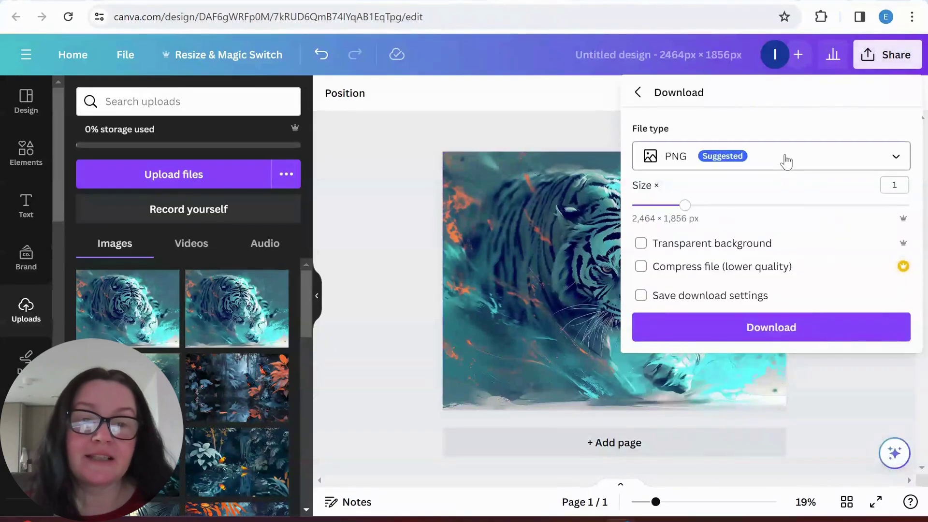
{"action": "left_click", "coordinate": [786, 159]}
{"action": "scroll", "coordinate": [724, 324], "scroll_direction": "down", "scroll_amount": 3}
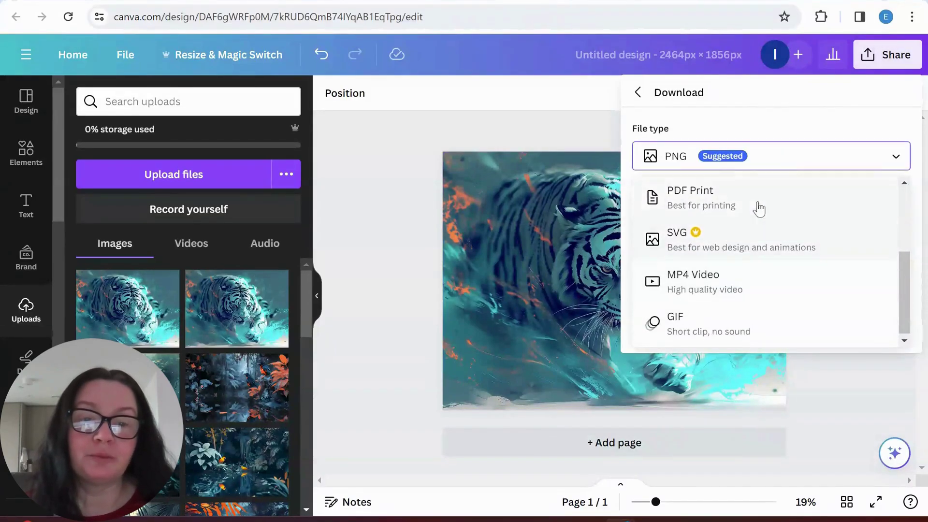
{"action": "left_click", "coordinate": [691, 195]}
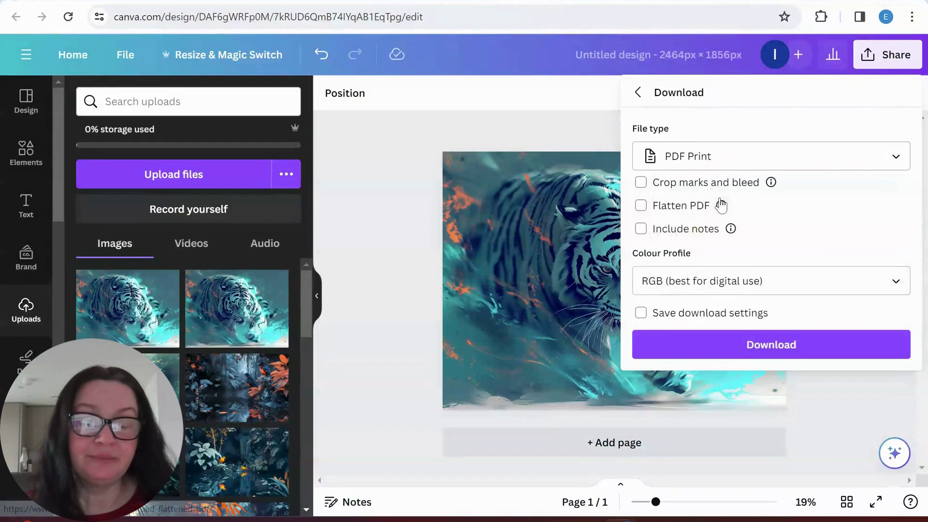
{"action": "left_click", "coordinate": [685, 207]}
{"action": "left_click", "coordinate": [759, 282]}
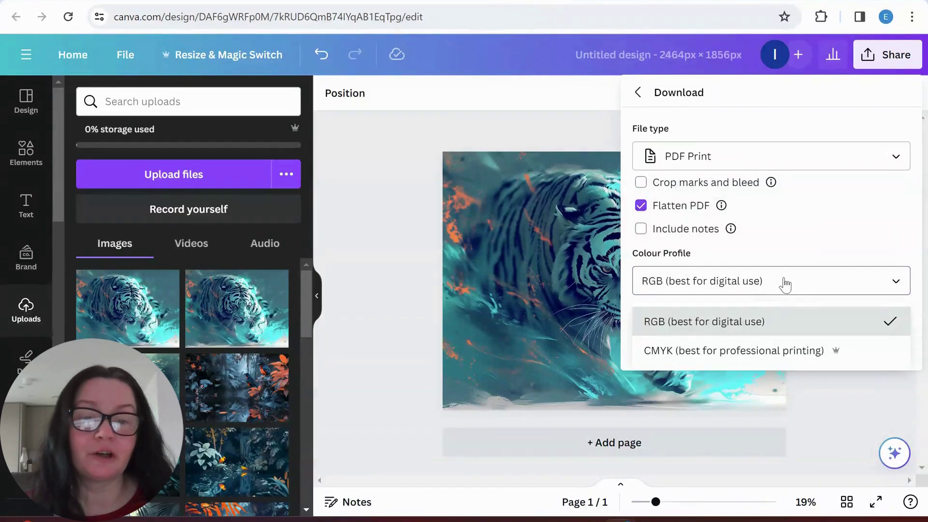
{"action": "left_click", "coordinate": [773, 355]}
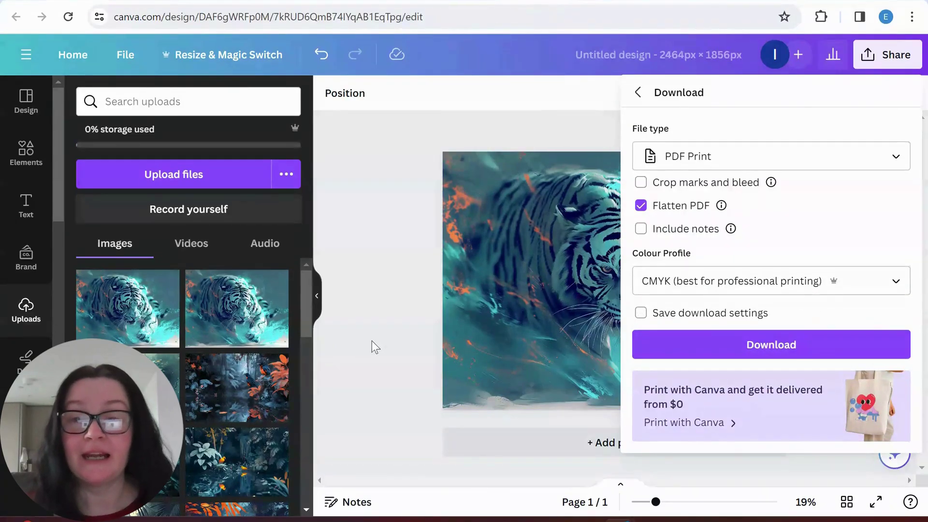
Step: Switch to the ChatGPT conversation and examine its advice on PDF versus PNG for printing and the tutorial outline
{"action": "key", "text": "ctrl+Tab"}
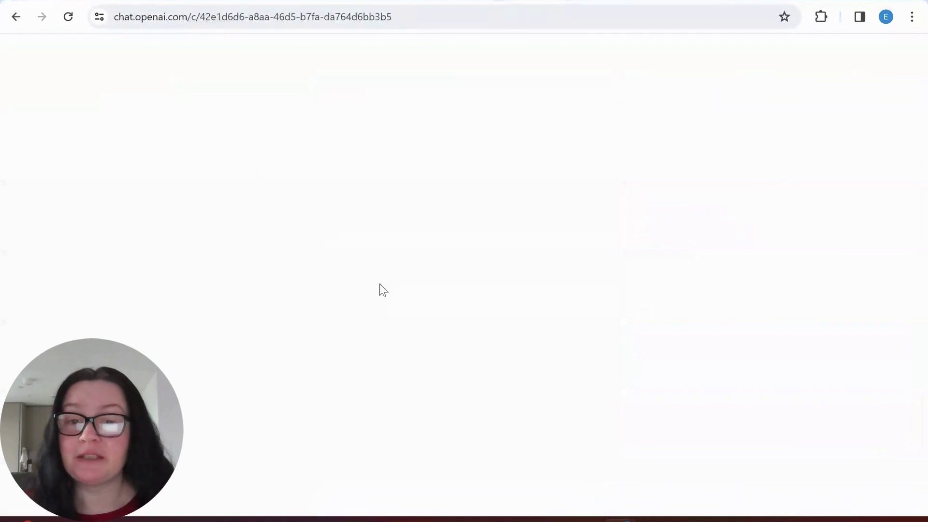
{"action": "scroll", "coordinate": [522, 338], "scroll_direction": "down", "scroll_amount": 4}
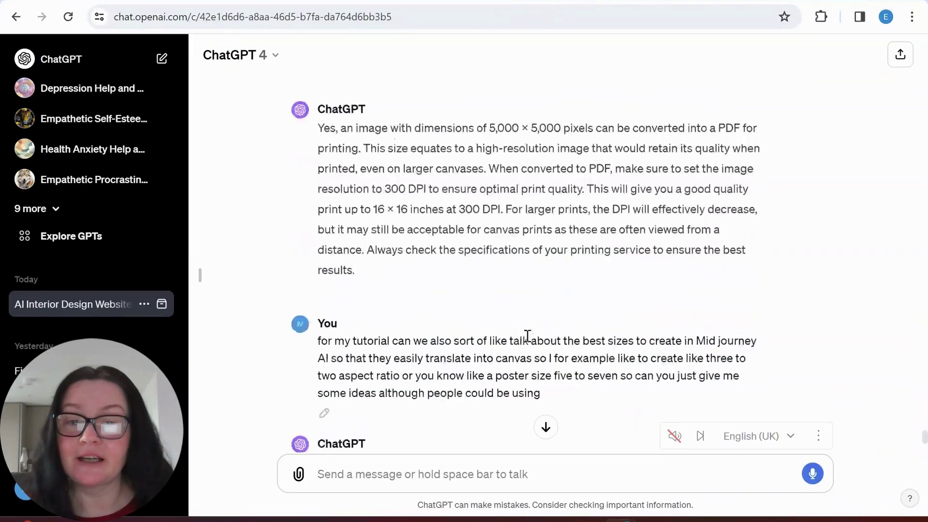
{"action": "scroll", "coordinate": [526, 335], "scroll_direction": "up", "scroll_amount": 9}
{"action": "scroll", "coordinate": [526, 334], "scroll_direction": "up", "scroll_amount": 10}
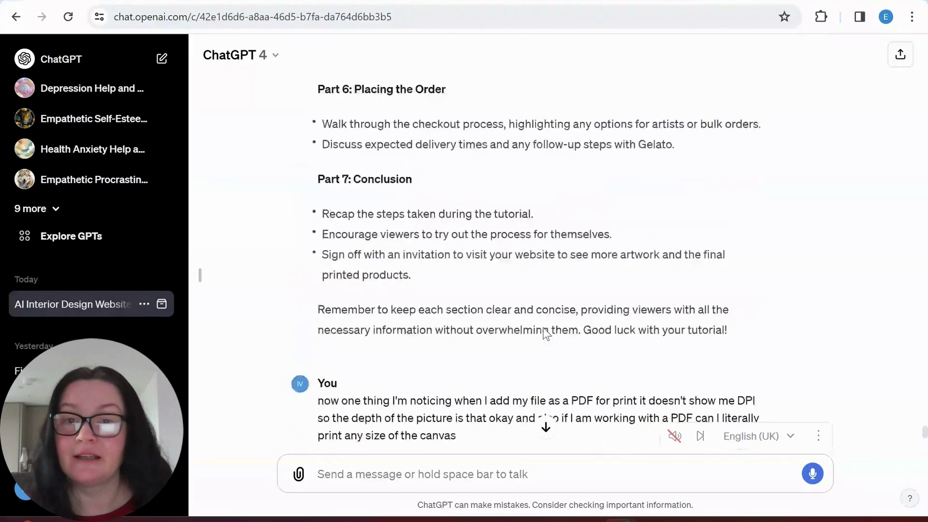
{"action": "scroll", "coordinate": [541, 326], "scroll_direction": "up", "scroll_amount": 15}
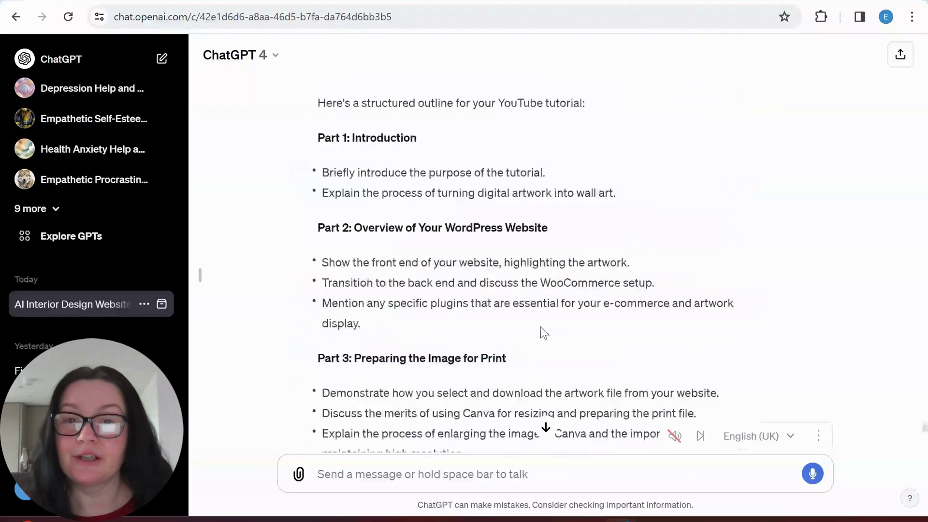
{"action": "scroll", "coordinate": [541, 325], "scroll_direction": "down", "scroll_amount": 3}
{"action": "scroll", "coordinate": [541, 326], "scroll_direction": "up", "scroll_amount": 1}
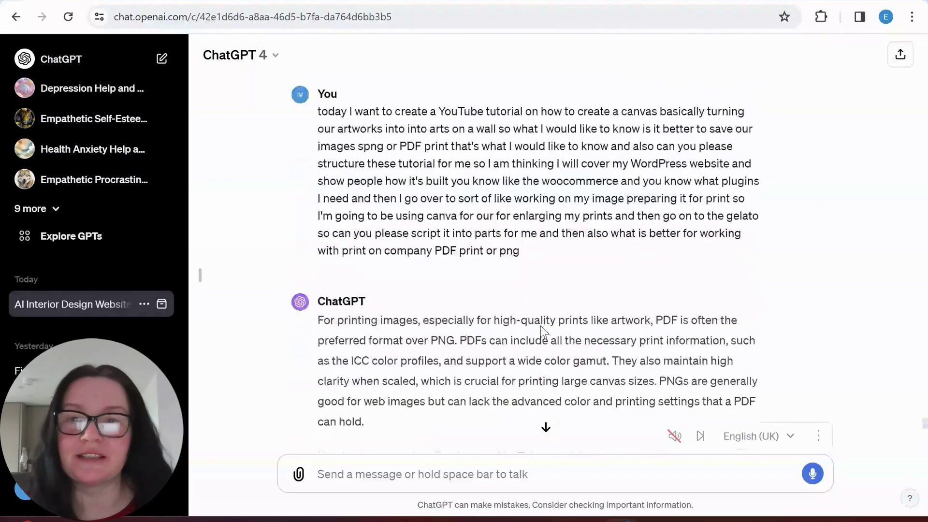
{"action": "scroll", "coordinate": [540, 325], "scroll_direction": "up", "scroll_amount": 2}
{"action": "scroll", "coordinate": [541, 326], "scroll_direction": "down", "scroll_amount": 5}
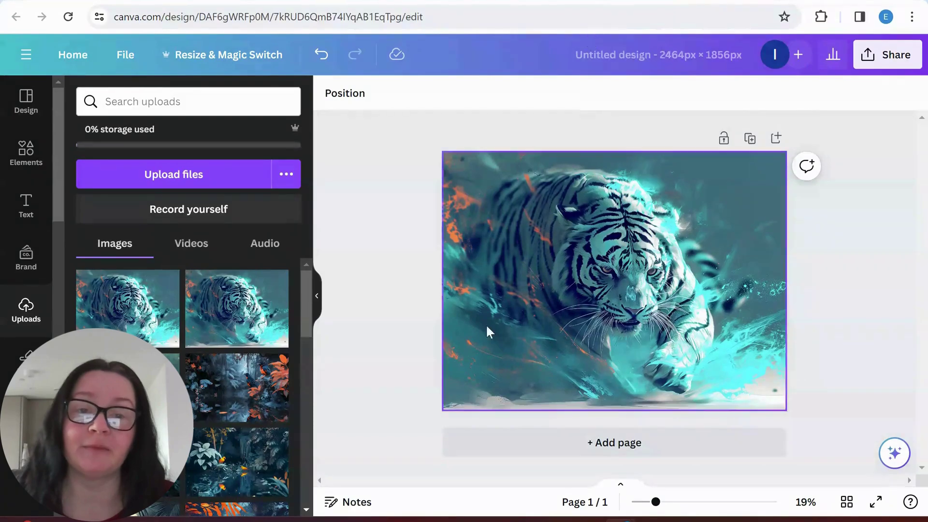
Step: Switch back to the tiger design in Canva and download it as a PNG at size 2.125 (5,236 × 3,944 px)
{"action": "left_click", "coordinate": [888, 57]}
{"action": "left_click", "coordinate": [717, 427]}
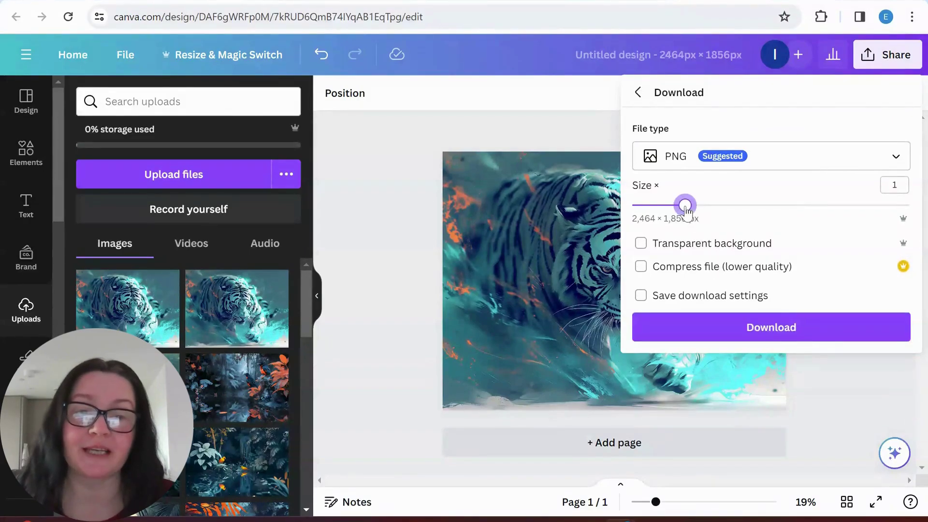
{"action": "left_click_drag", "start_coordinate": [686, 208], "coordinate": [808, 212]}
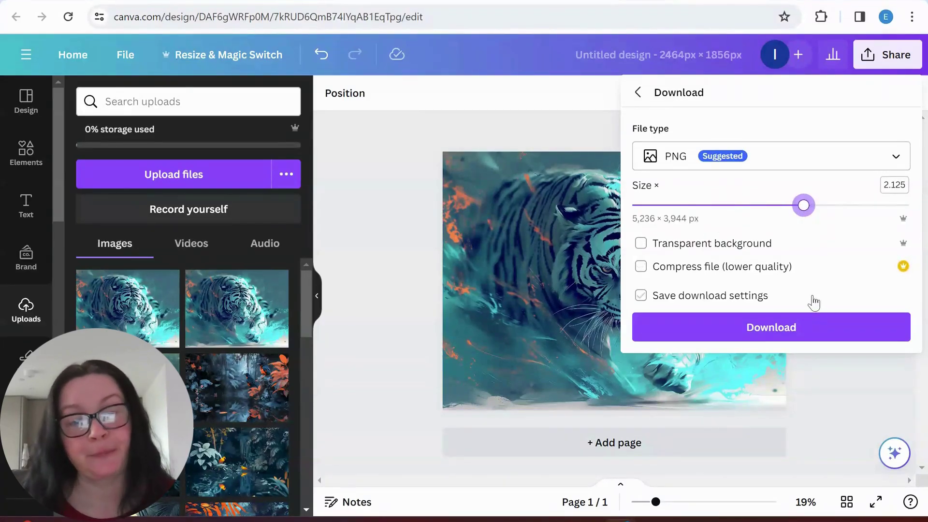
{"action": "left_click", "coordinate": [773, 323]}
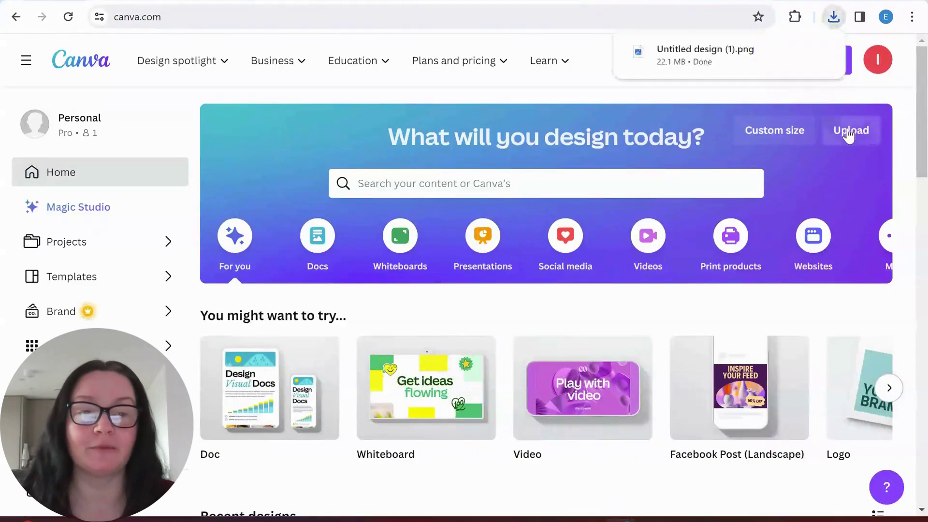
Step: Upload the enlarged Untitled design (1).png from Downloads on the Canva home page and start a new design from it
{"action": "left_click", "coordinate": [851, 129]}
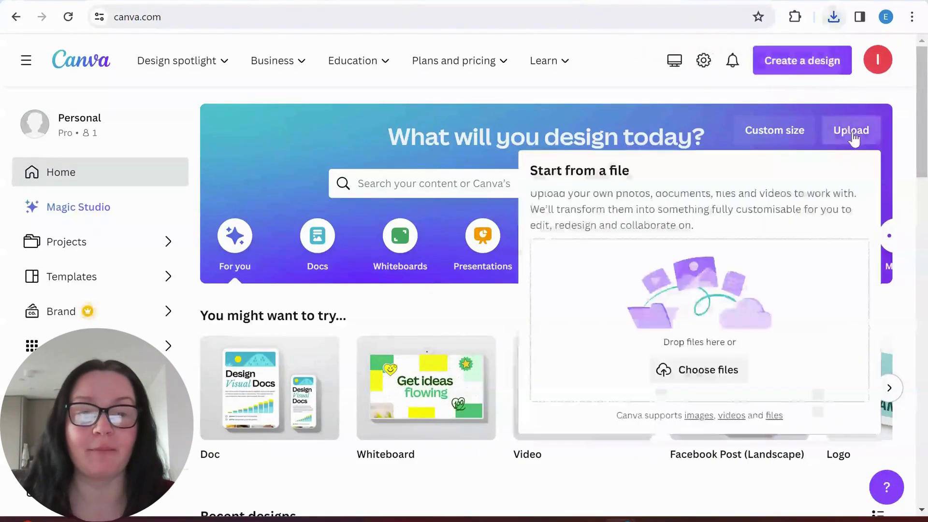
{"action": "left_click", "coordinate": [714, 377]}
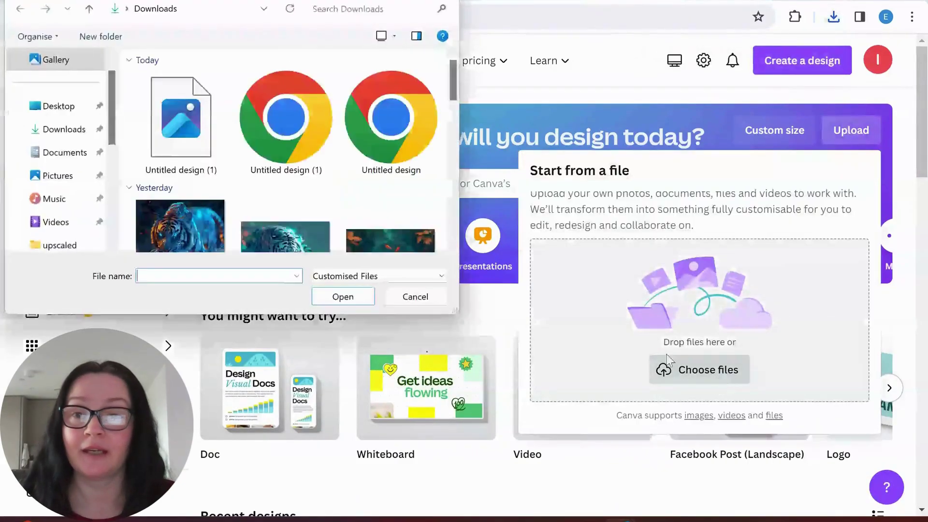
{"action": "double_click", "coordinate": [193, 149]}
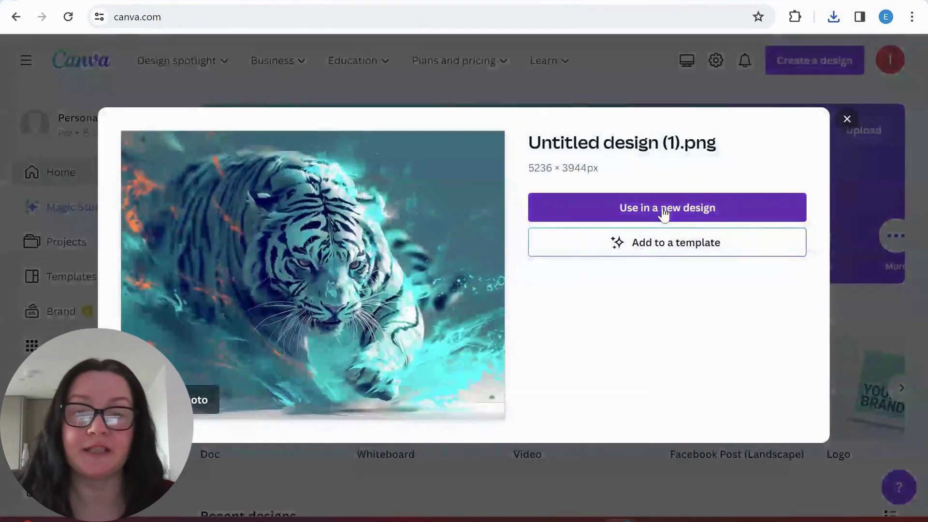
{"action": "left_click", "coordinate": [663, 212]}
Step: Try to enter a custom design size with a width of 5236 px, then clear the custom size choice
{"action": "left_click", "coordinate": [640, 98]}
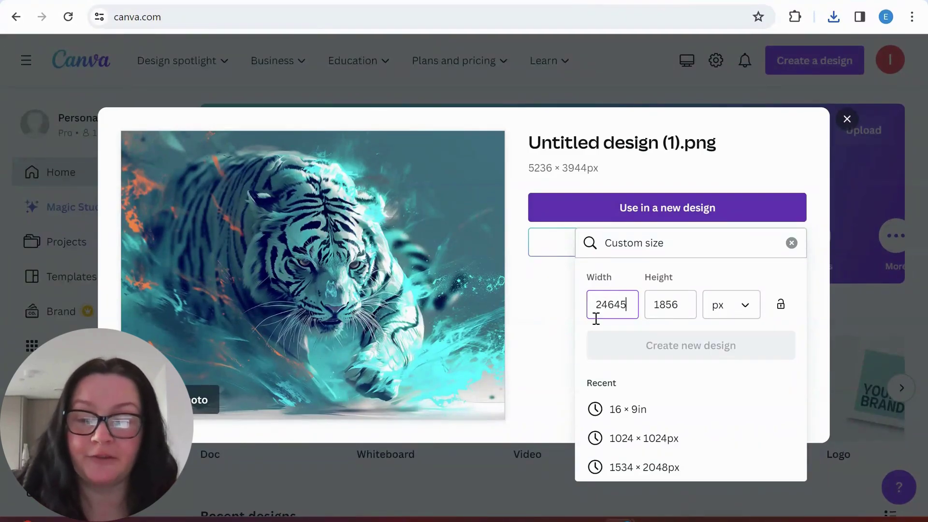
{"action": "type", "text": "236"}
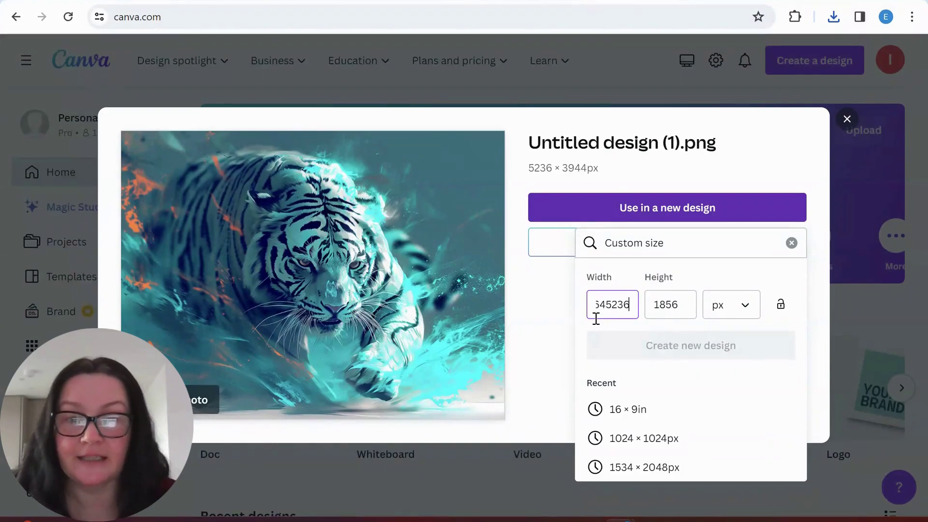
{"action": "left_click", "coordinate": [692, 313]}
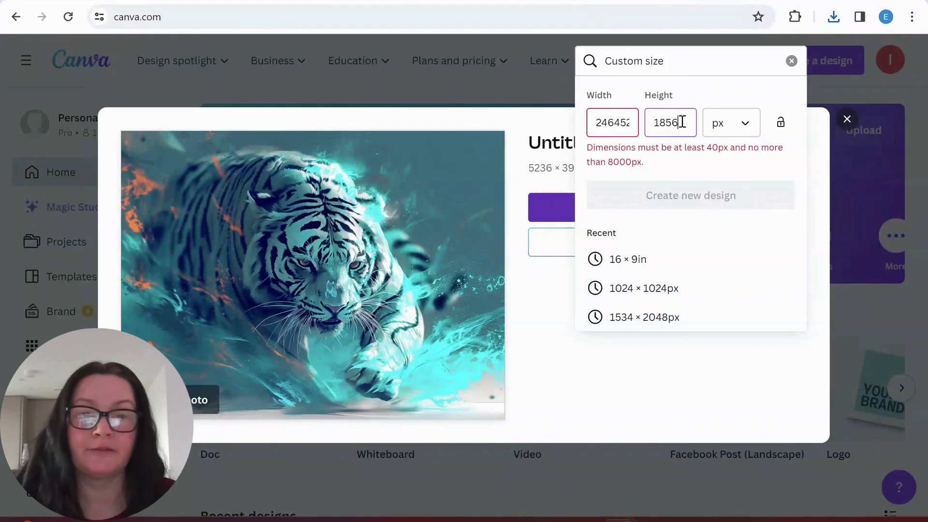
{"action": "left_click_drag", "start_coordinate": [683, 121], "coordinate": [646, 122]}
{"action": "left_click", "coordinate": [791, 60]}
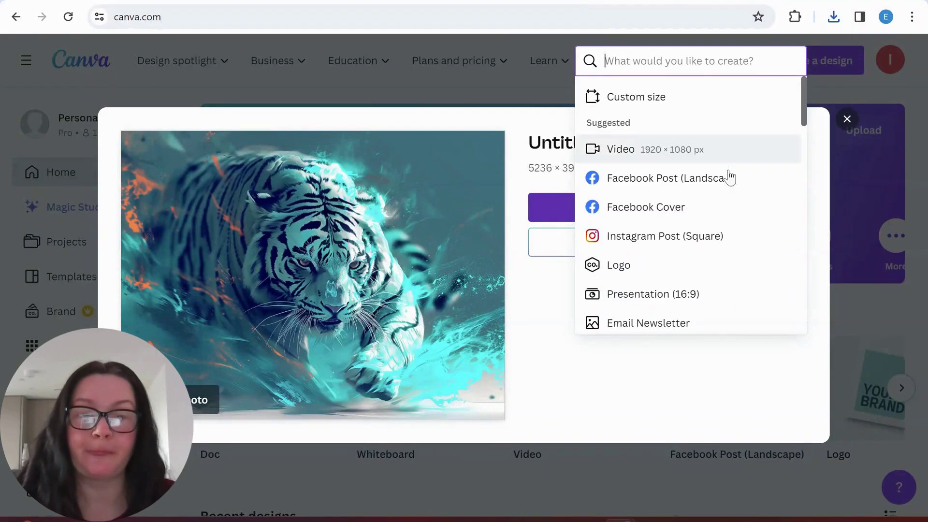
Step: Reopen the custom size option for the new design and replace the width with 5236 px
{"action": "left_click", "coordinate": [551, 304]}
{"action": "left_click", "coordinate": [622, 210]}
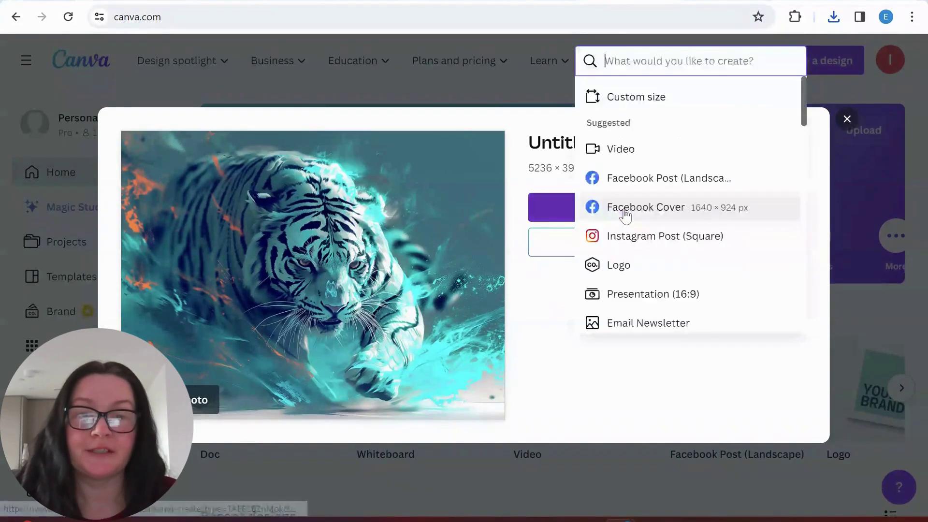
{"action": "left_click", "coordinate": [656, 111]}
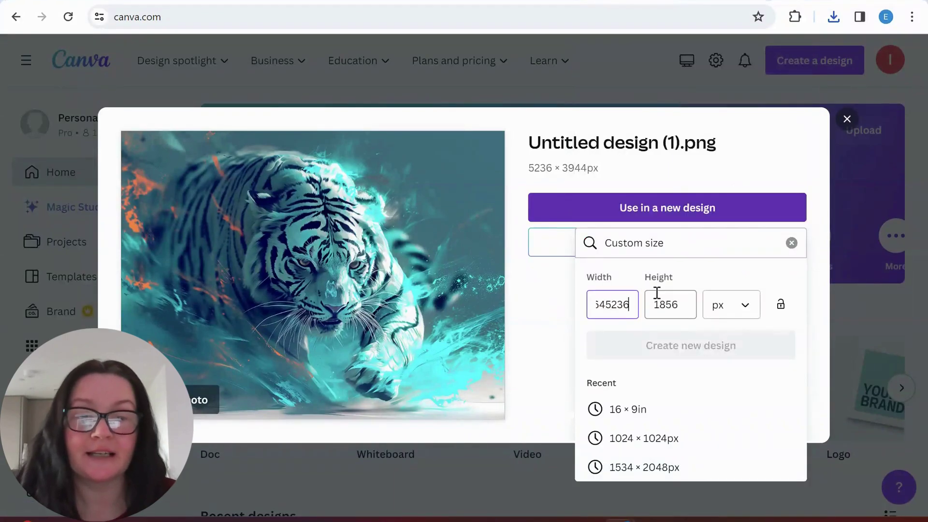
{"action": "key", "text": "BackSpace"}
{"action": "key", "text": "BackSpace"}
{"action": "key", "text": "BackSpace"}
{"action": "key", "text": "BackSpace"}
{"action": "key", "text": "BackSpace"}
{"action": "key", "text": "BackSpace"}
{"action": "key", "text": "BackSpace"}
{"action": "key", "text": "BackSpace"}
{"action": "type", "text": "2"}
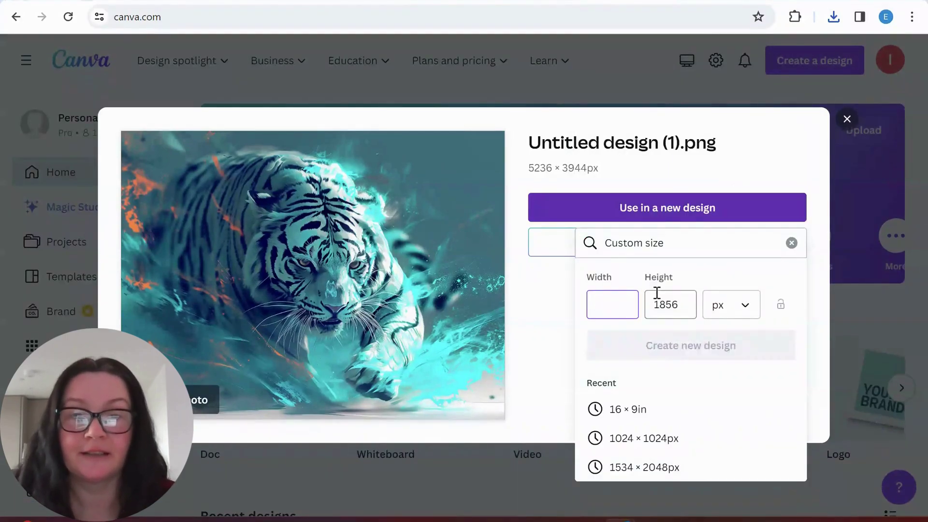
{"action": "key", "text": "BackSpace"}
{"action": "type", "text": "5236"}
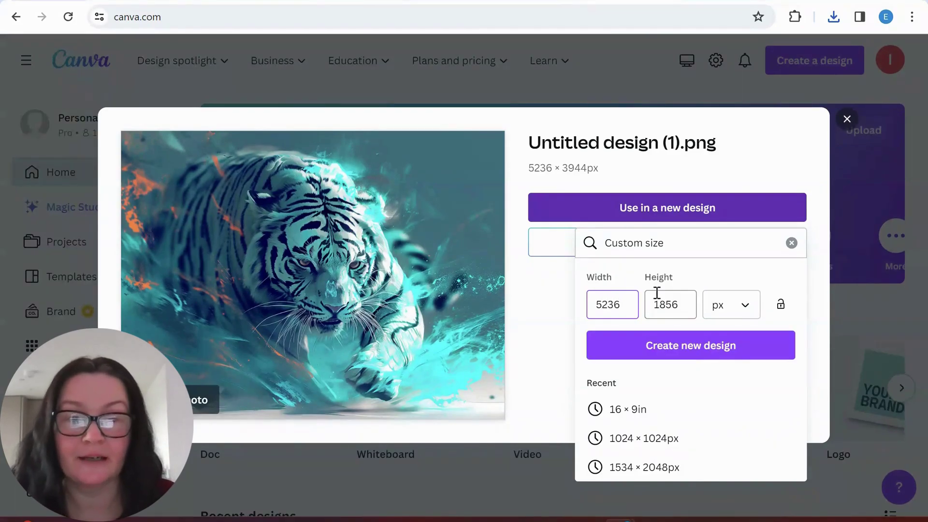
Step: Set the custom height to 3944 px and create the new design from the tiger image
{"action": "left_click_drag", "start_coordinate": [680, 306], "coordinate": [649, 307]}
{"action": "type", "text": "3"}
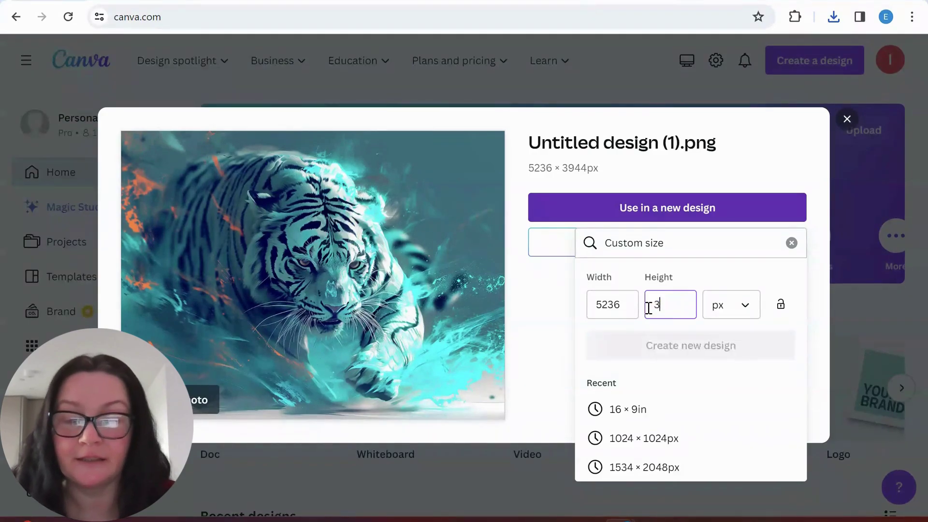
{"action": "type", "text": "944"}
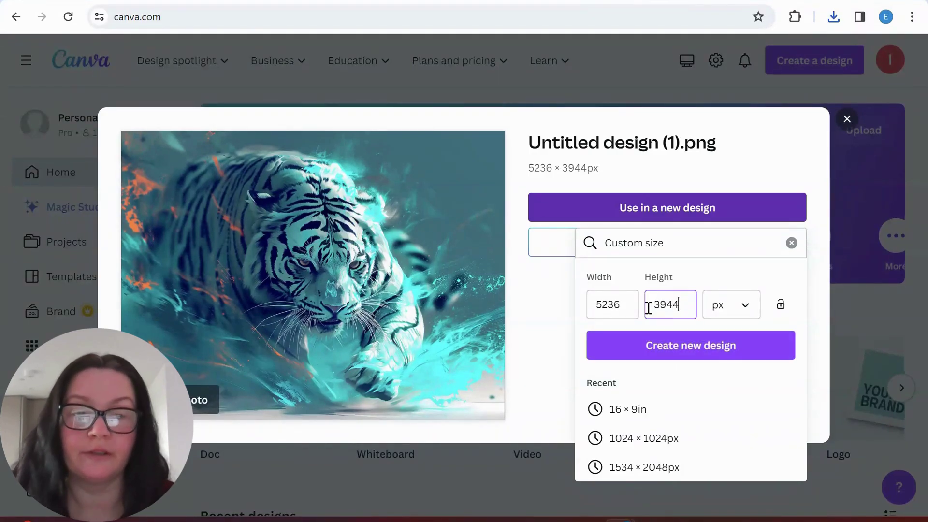
{"action": "left_click", "coordinate": [688, 352]}
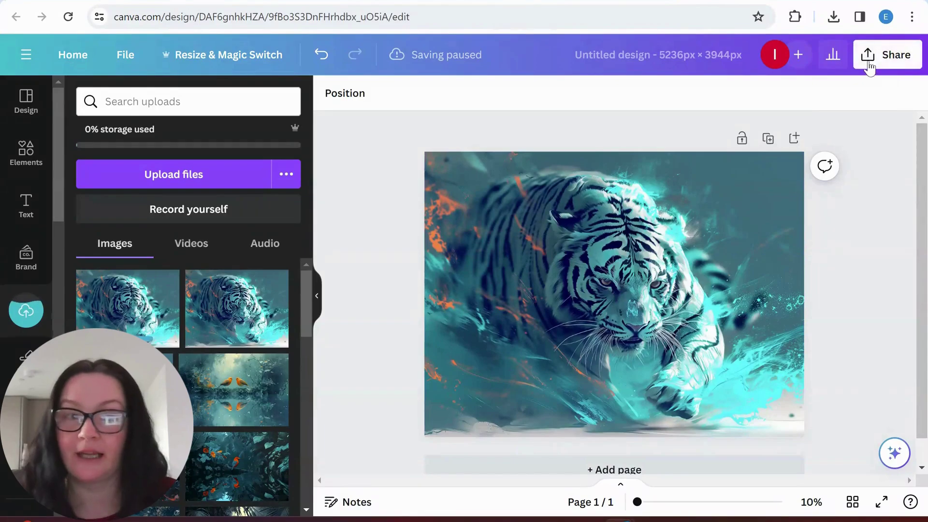
Step: Open the download settings for the tiger design and choose PDF Print as the file type
{"action": "left_click", "coordinate": [884, 64]}
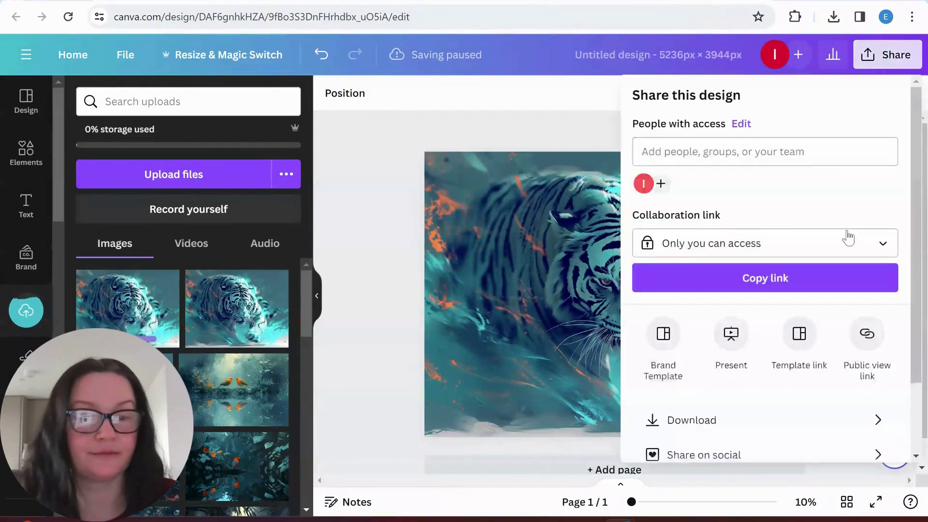
{"action": "left_click", "coordinate": [729, 427]}
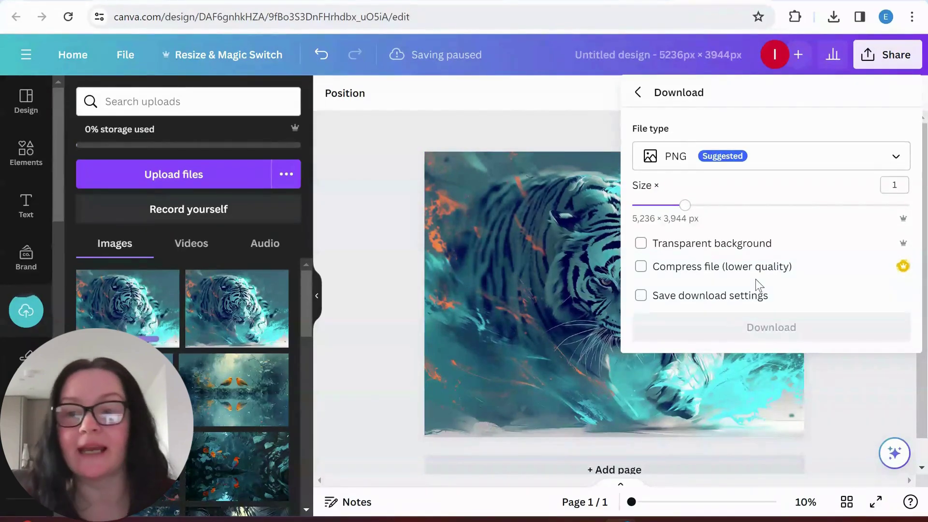
{"action": "left_click", "coordinate": [785, 160]}
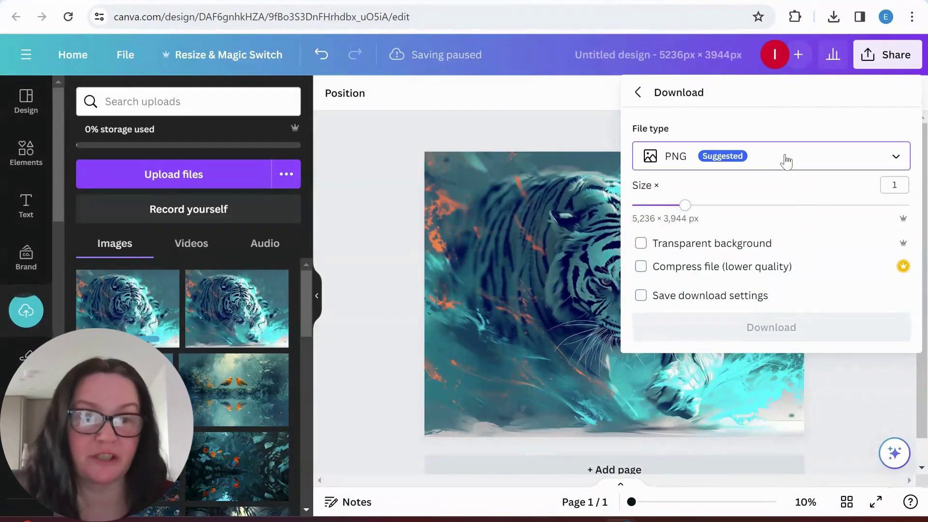
{"action": "scroll", "coordinate": [729, 262], "scroll_direction": "down", "scroll_amount": 3}
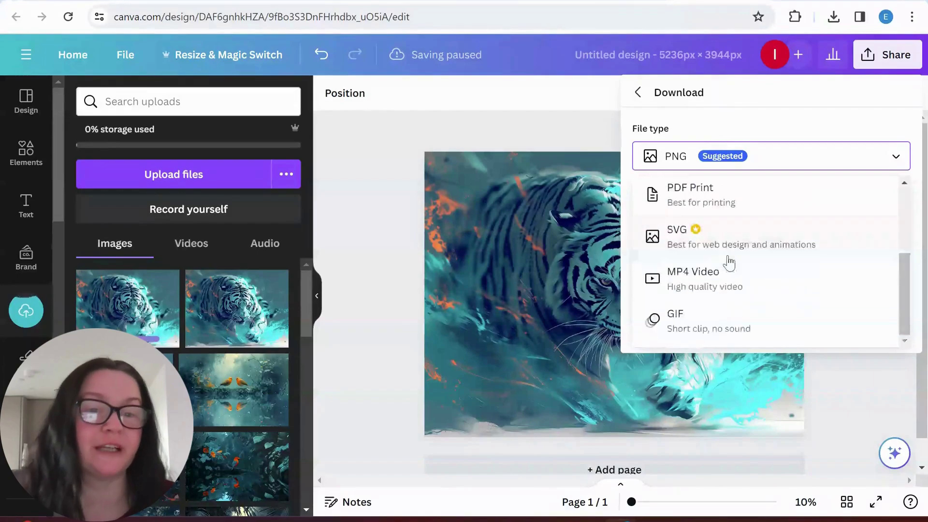
{"action": "scroll", "coordinate": [773, 285], "scroll_direction": "up", "scroll_amount": 2}
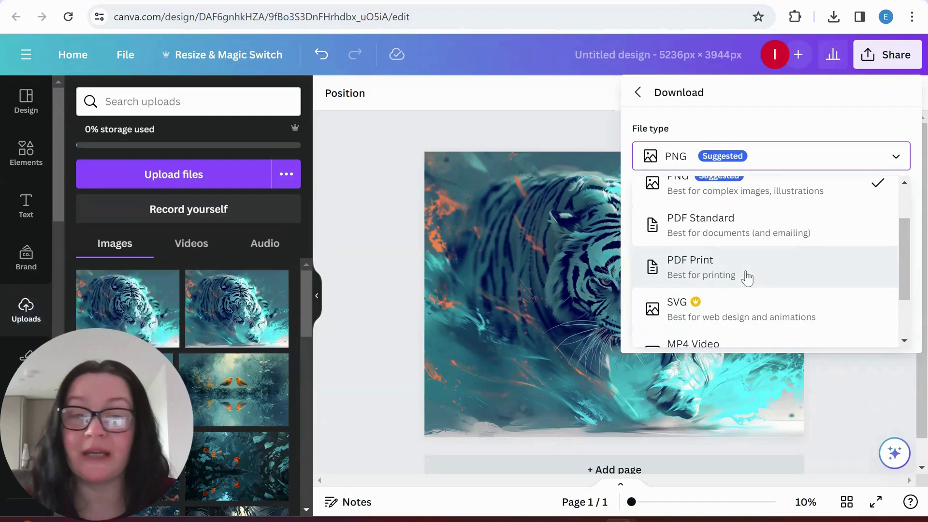
{"action": "left_click", "coordinate": [746, 277]}
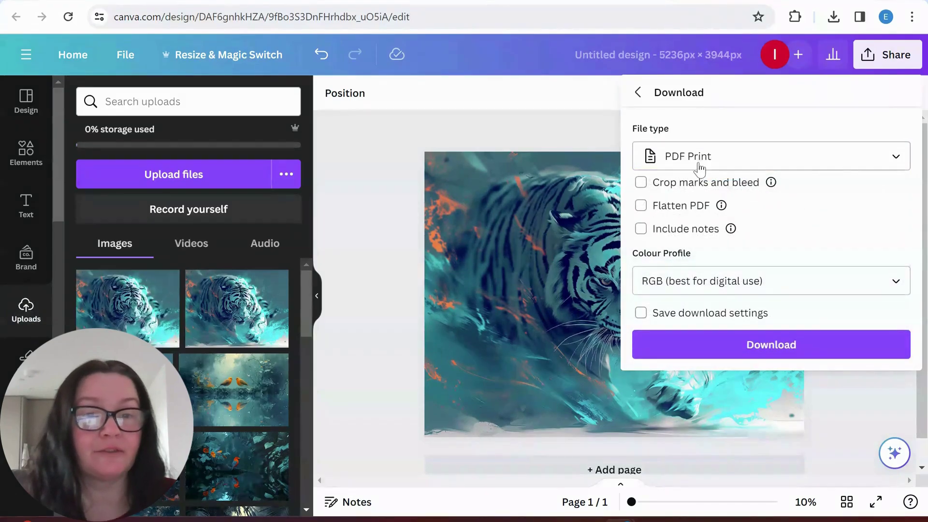
Step: Set the colour profile to CMYK (best for professional printing), enable Flatten PDF and download the file
{"action": "left_click", "coordinate": [720, 279]}
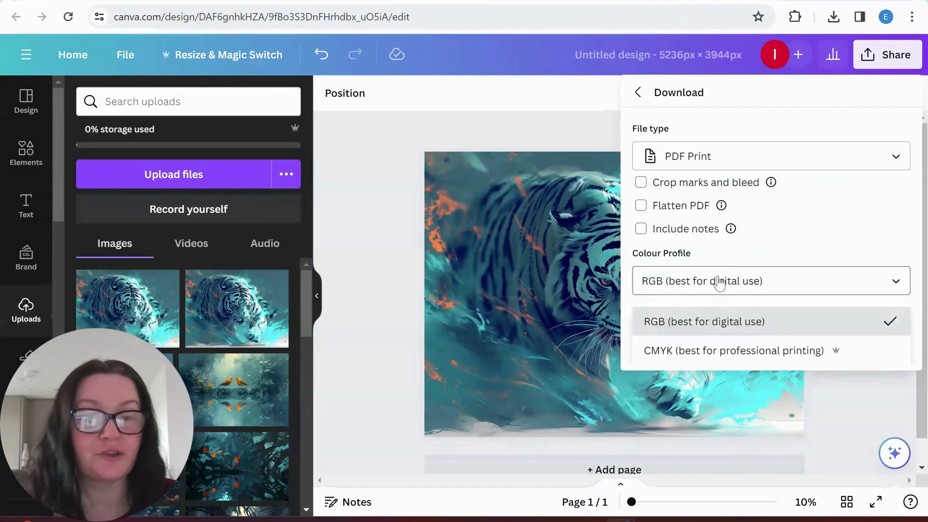
{"action": "left_click", "coordinate": [723, 357]}
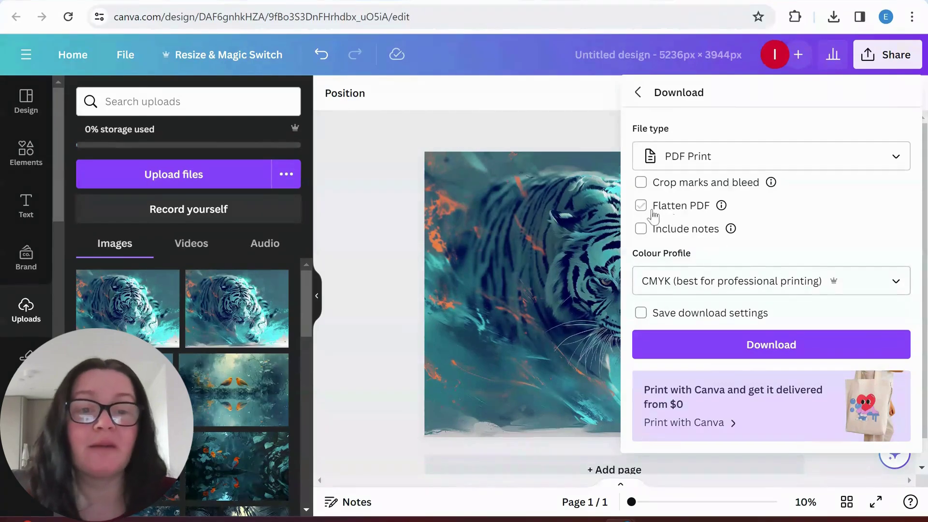
{"action": "left_click", "coordinate": [675, 211]}
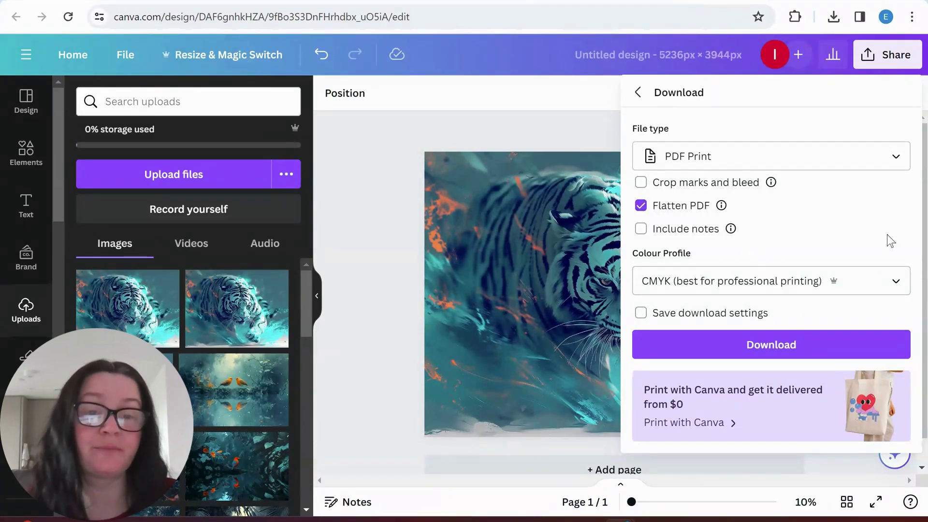
{"action": "left_click", "coordinate": [772, 351]}
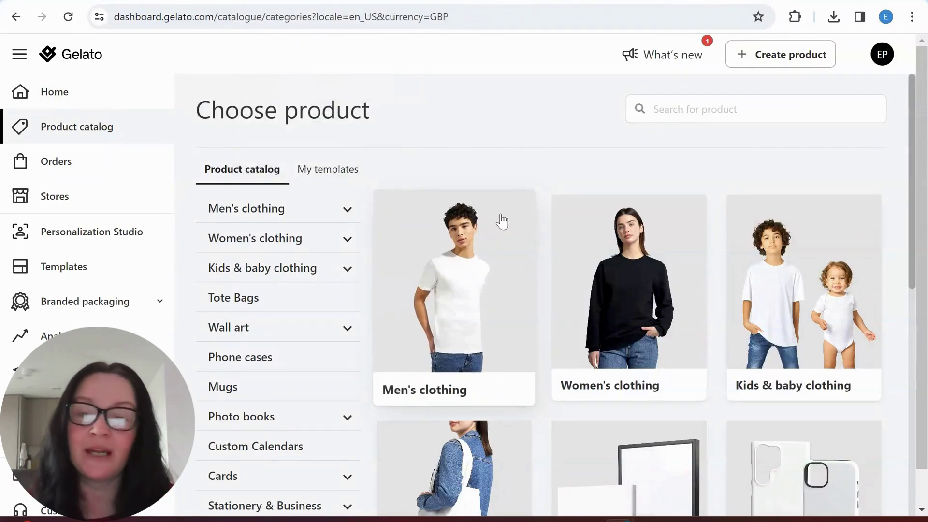
Step: Browse Gelato's product catalog, including the men's and women's clothing categories
{"action": "scroll", "coordinate": [296, 302], "scroll_direction": "down", "scroll_amount": 5}
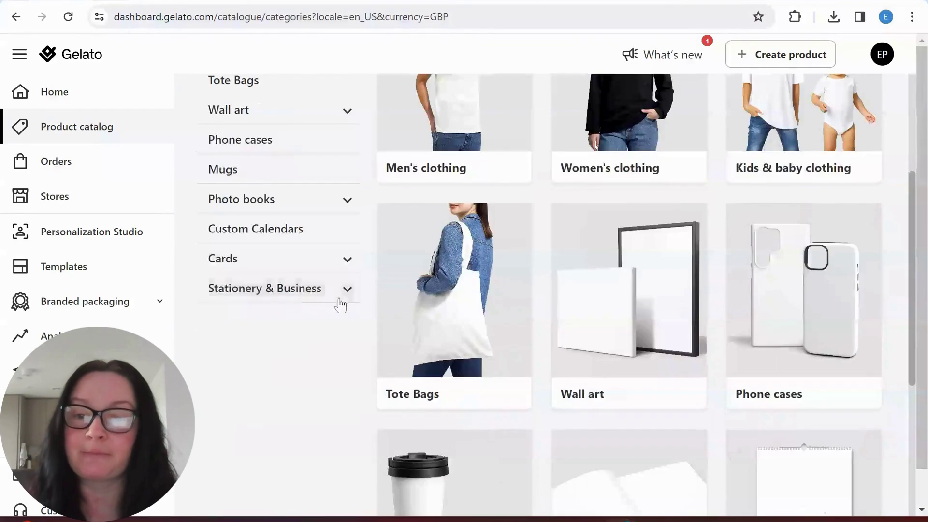
{"action": "scroll", "coordinate": [341, 305], "scroll_direction": "up", "scroll_amount": 5}
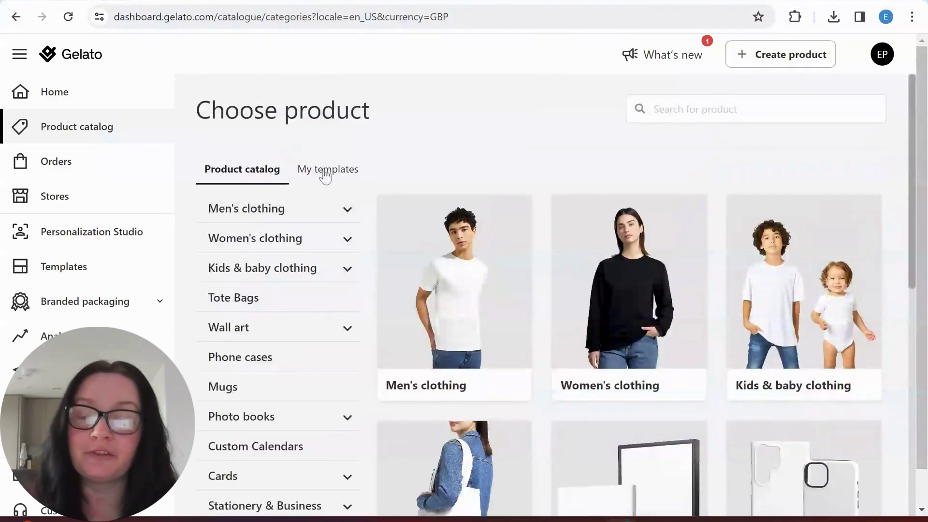
{"action": "left_click", "coordinate": [256, 209]}
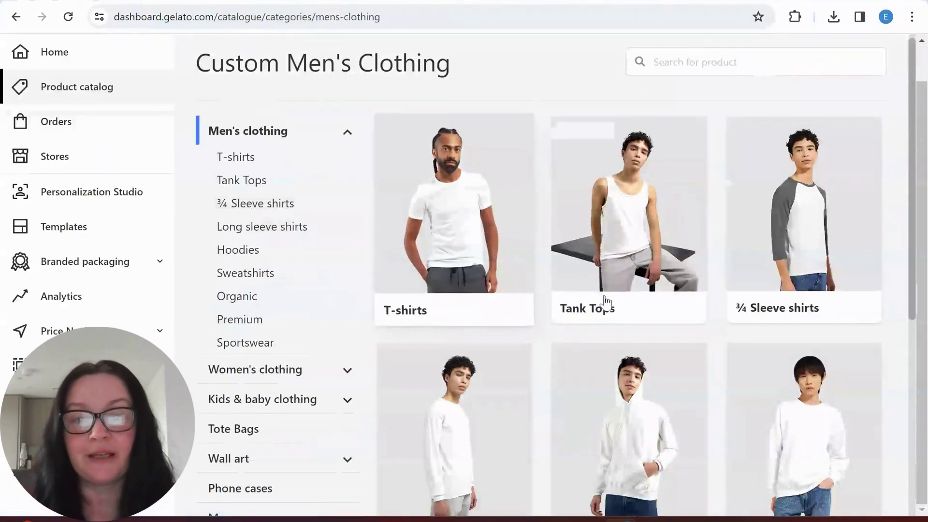
{"action": "scroll", "coordinate": [314, 329], "scroll_direction": "down", "scroll_amount": 2}
{"action": "left_click", "coordinate": [279, 303]}
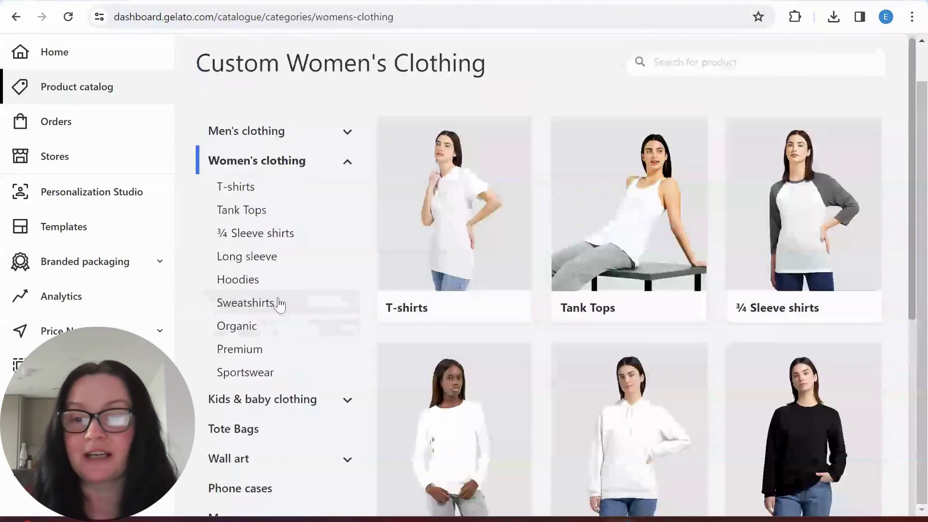
{"action": "scroll", "coordinate": [554, 314], "scroll_direction": "down", "scroll_amount": 6}
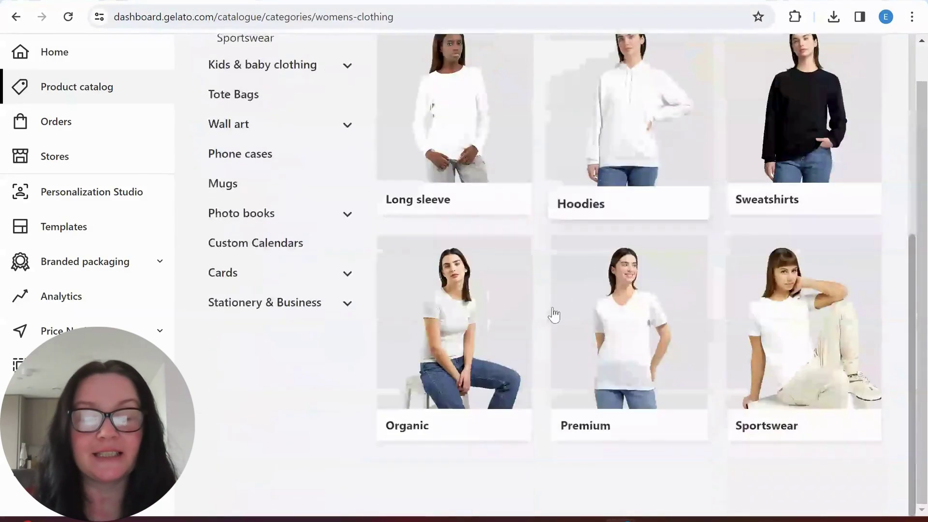
{"action": "scroll", "coordinate": [563, 315], "scroll_direction": "up", "scroll_amount": 6}
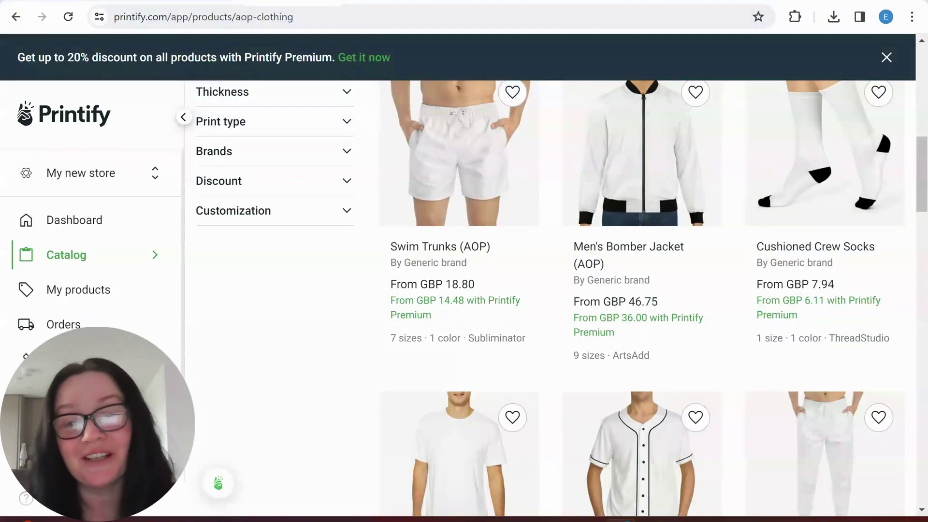
Step: Examine the AOP Clothing range in the Printify catalog, from the bestsellers to the end of the first page
{"action": "scroll", "coordinate": [545, 329], "scroll_direction": "up", "scroll_amount": 8}
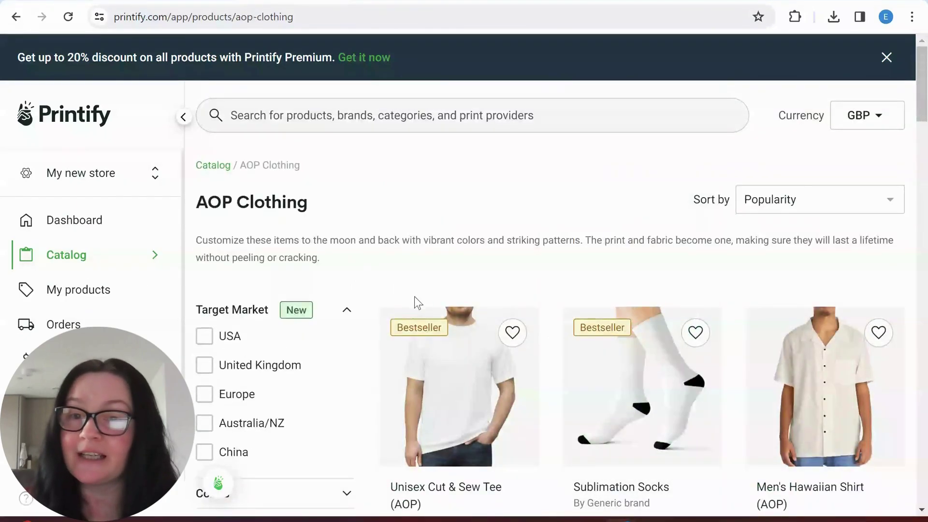
{"action": "scroll", "coordinate": [414, 303], "scroll_direction": "down", "scroll_amount": 5}
{"action": "scroll", "coordinate": [413, 306], "scroll_direction": "up", "scroll_amount": 5}
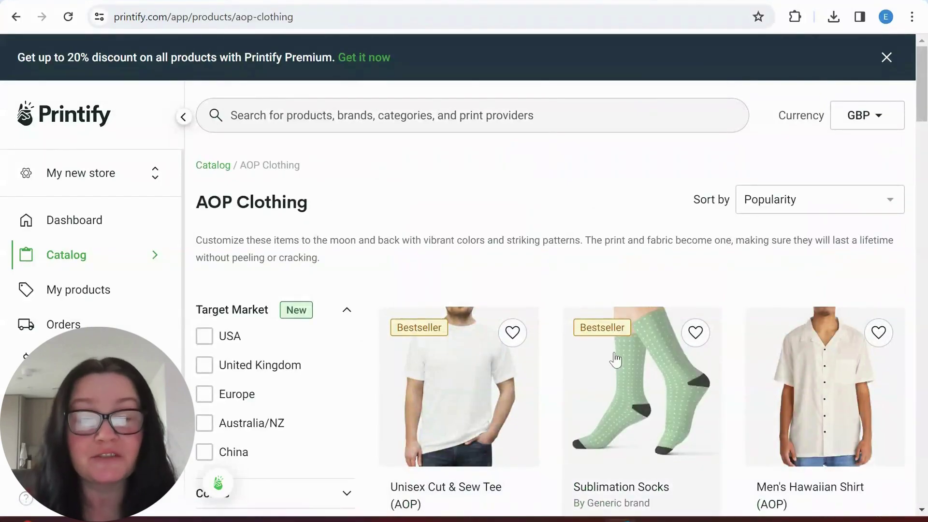
{"action": "scroll", "coordinate": [588, 358], "scroll_direction": "down", "scroll_amount": 3}
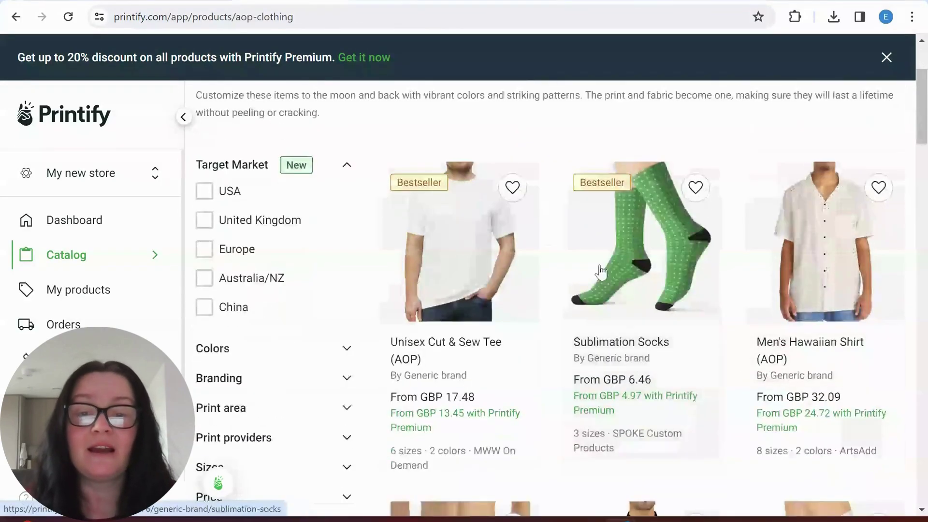
{"action": "scroll", "coordinate": [417, 292], "scroll_direction": "down", "scroll_amount": 6}
{"action": "scroll", "coordinate": [416, 292], "scroll_direction": "down", "scroll_amount": 20}
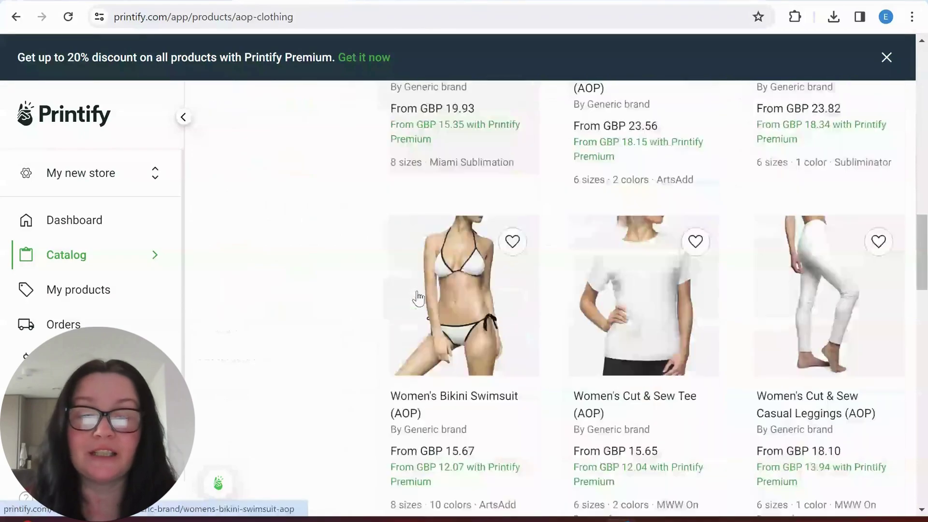
{"action": "scroll", "coordinate": [415, 304], "scroll_direction": "down", "scroll_amount": 15}
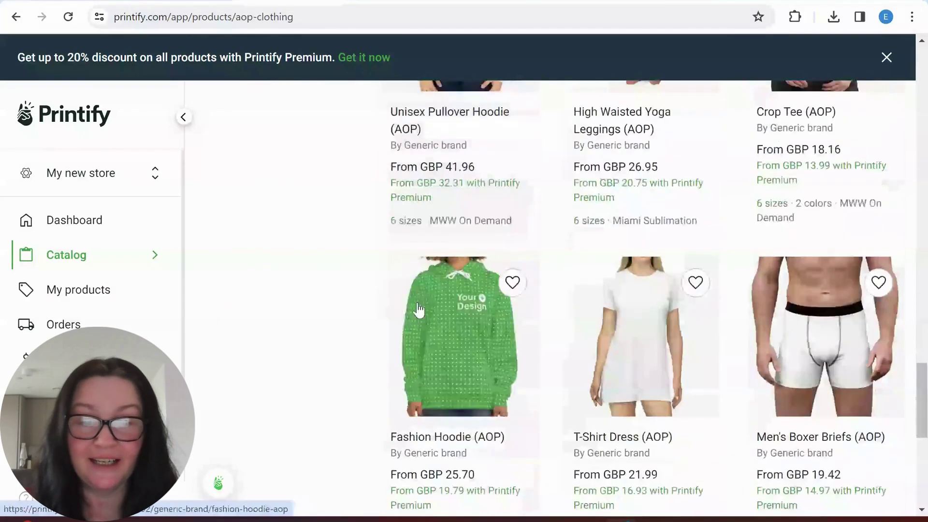
{"action": "scroll", "coordinate": [459, 304], "scroll_direction": "down", "scroll_amount": 4}
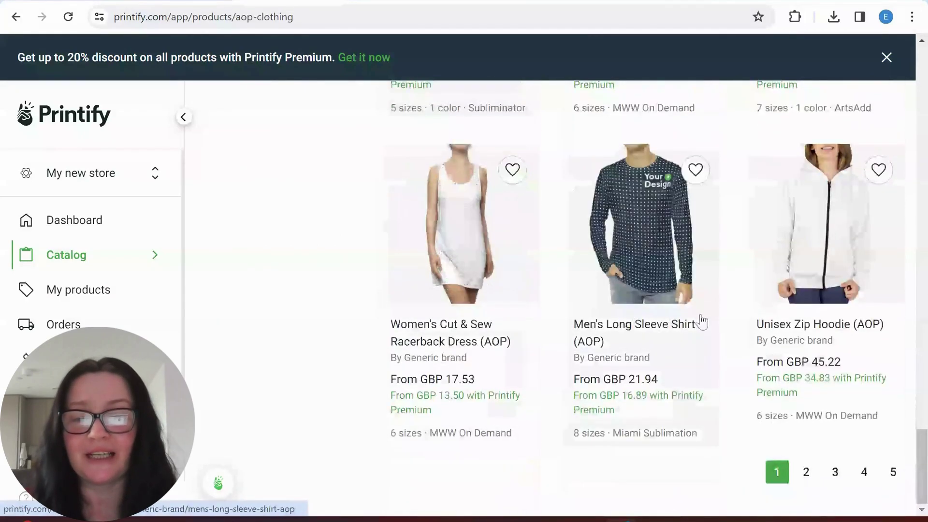
{"action": "scroll", "coordinate": [471, 312], "scroll_direction": "up", "scroll_amount": 6}
{"action": "scroll", "coordinate": [467, 312], "scroll_direction": "up", "scroll_amount": 20}
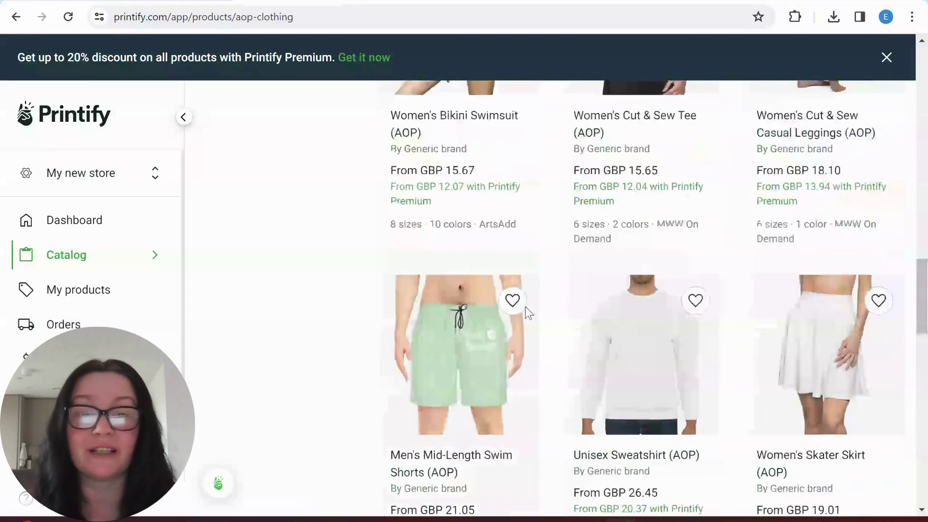
{"action": "scroll", "coordinate": [521, 293], "scroll_direction": "up", "scroll_amount": 10}
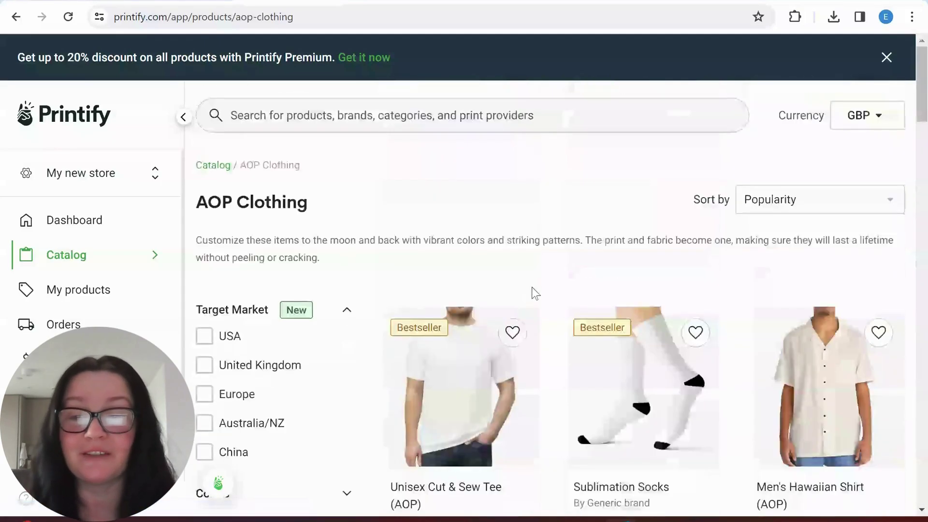
{"action": "scroll", "coordinate": [527, 294], "scroll_direction": "down", "scroll_amount": 2}
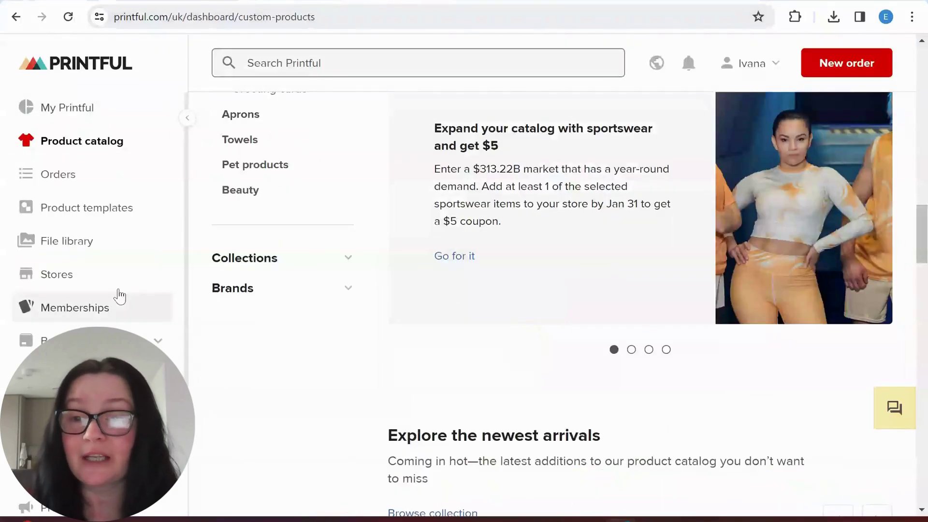
Step: Look through Printful's custom products page and reload its product catalog from the start
{"action": "scroll", "coordinate": [217, 358], "scroll_direction": "down", "scroll_amount": 2}
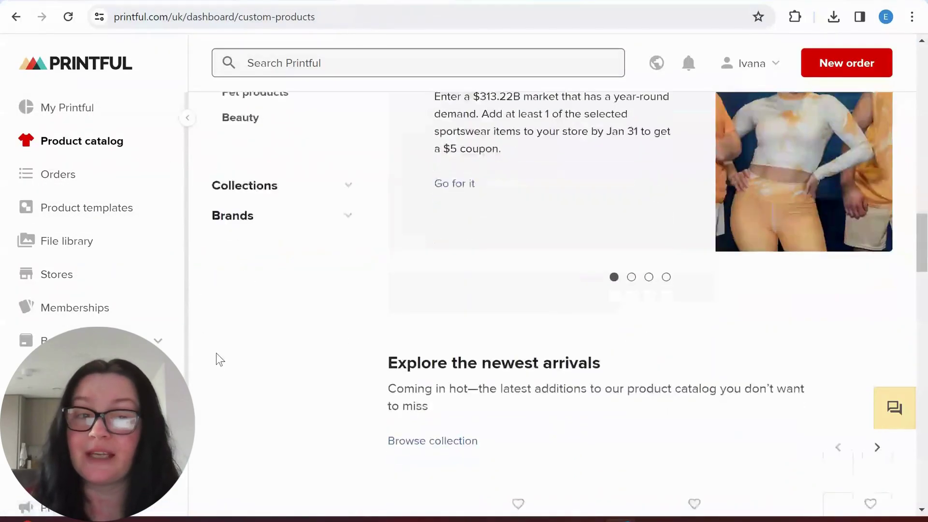
{"action": "scroll", "coordinate": [97, 242], "scroll_direction": "down", "scroll_amount": 2}
{"action": "scroll", "coordinate": [72, 331], "scroll_direction": "up", "scroll_amount": 5}
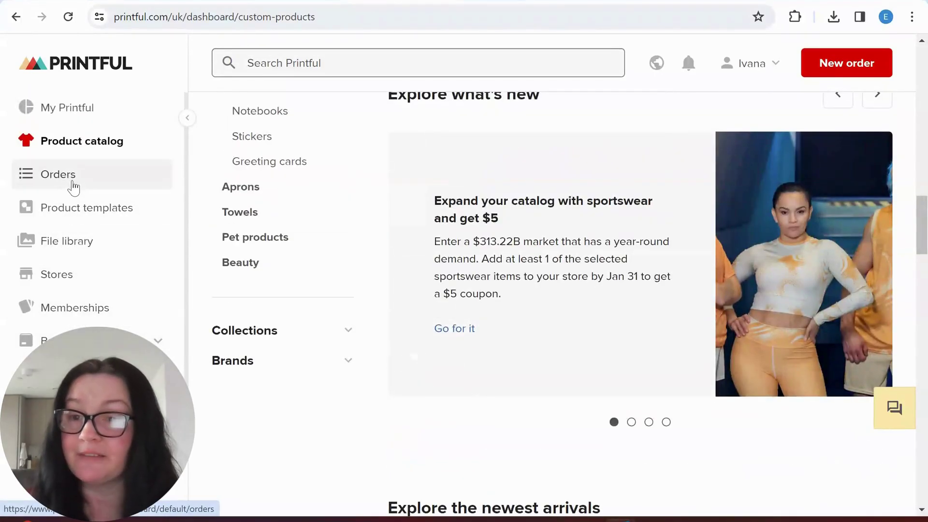
{"action": "left_click", "coordinate": [102, 144]}
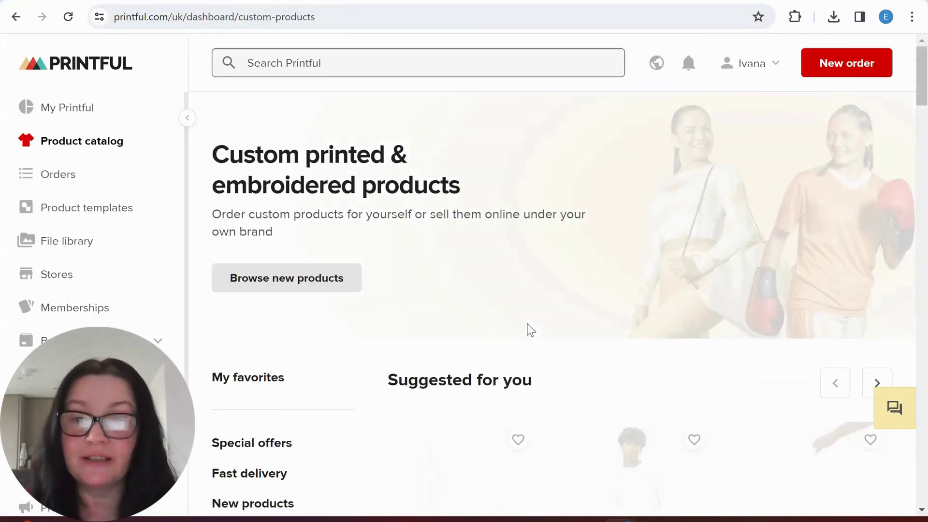
Step: Examine Printful's catalog categories and suggested products, comparing them with Gelato's women's clothing range
{"action": "scroll", "coordinate": [526, 327], "scroll_direction": "down", "scroll_amount": 7}
{"action": "scroll", "coordinate": [253, 394], "scroll_direction": "down", "scroll_amount": 2}
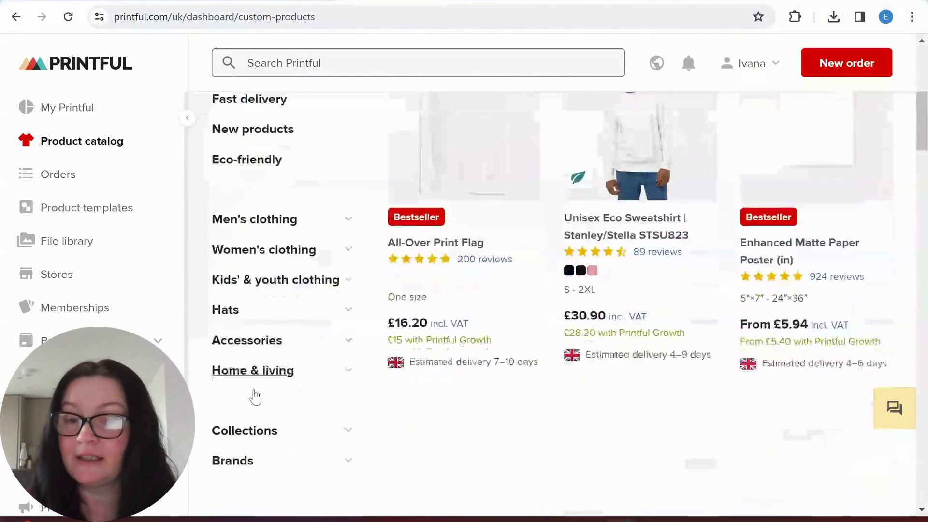
{"action": "scroll", "coordinate": [338, 348], "scroll_direction": "up", "scroll_amount": 5}
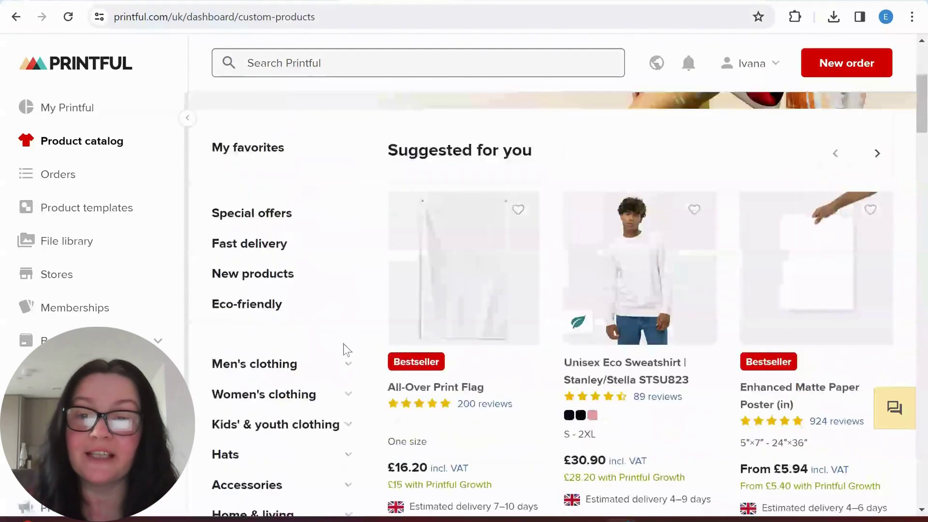
{"action": "scroll", "coordinate": [386, 374], "scroll_direction": "down", "scroll_amount": 1}
{"action": "scroll", "coordinate": [466, 369], "scroll_direction": "down", "scroll_amount": 4}
{"action": "scroll", "coordinate": [485, 350], "scroll_direction": "up", "scroll_amount": 3}
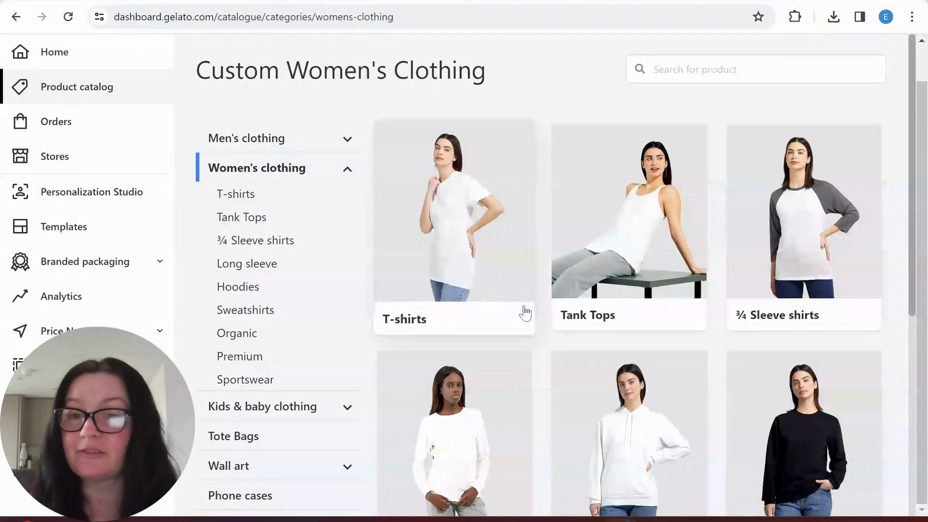
{"action": "scroll", "coordinate": [613, 372], "scroll_direction": "down", "scroll_amount": 5}
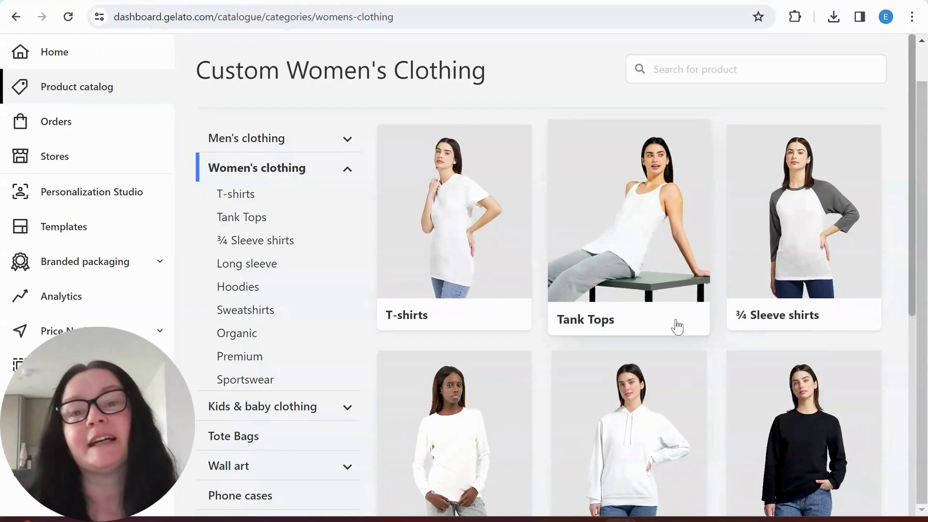
{"action": "left_click", "coordinate": [406, 2]}
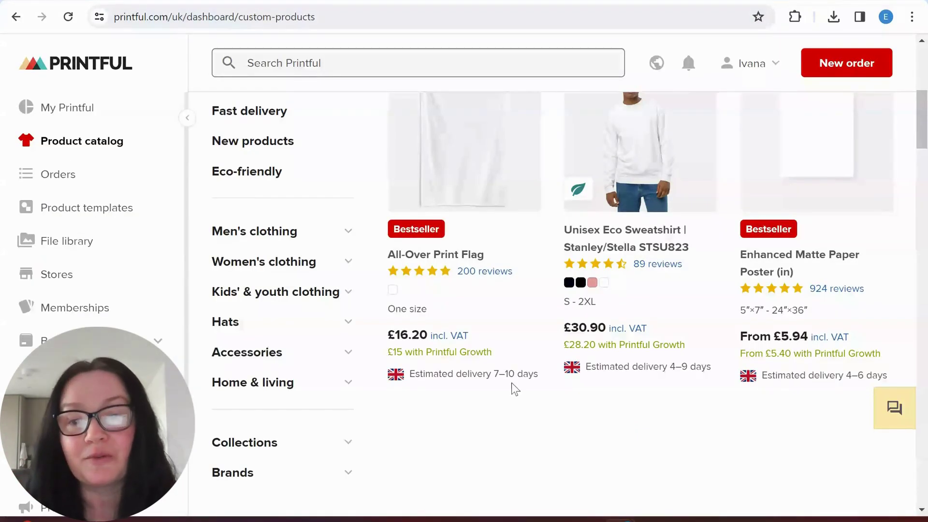
{"action": "scroll", "coordinate": [513, 387], "scroll_direction": "up", "scroll_amount": 3}
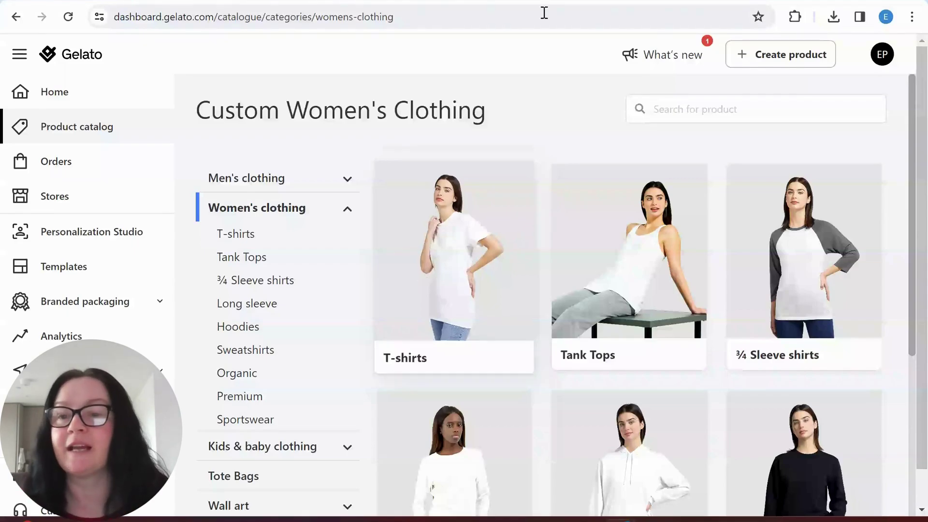
Step: Browse the Wall art category in Gelato's product catalog
{"action": "left_click", "coordinate": [92, 128]}
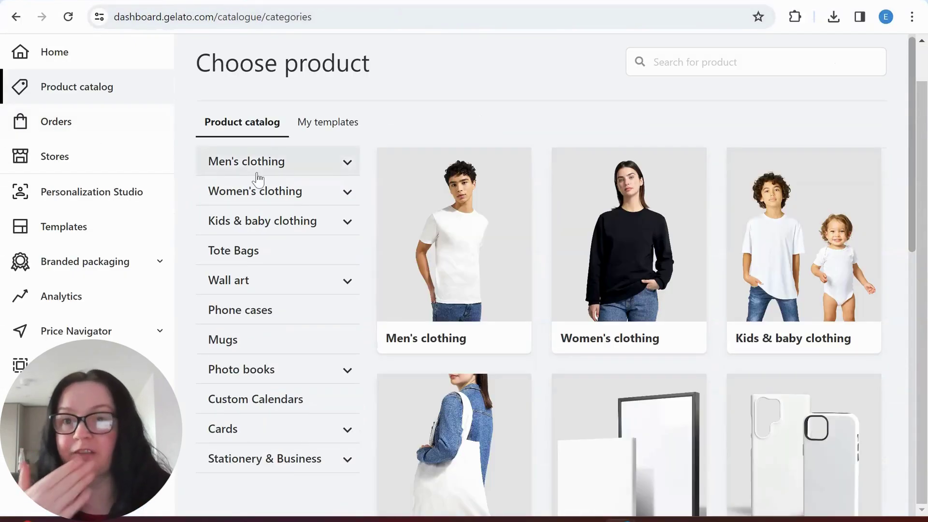
{"action": "left_click", "coordinate": [244, 280]}
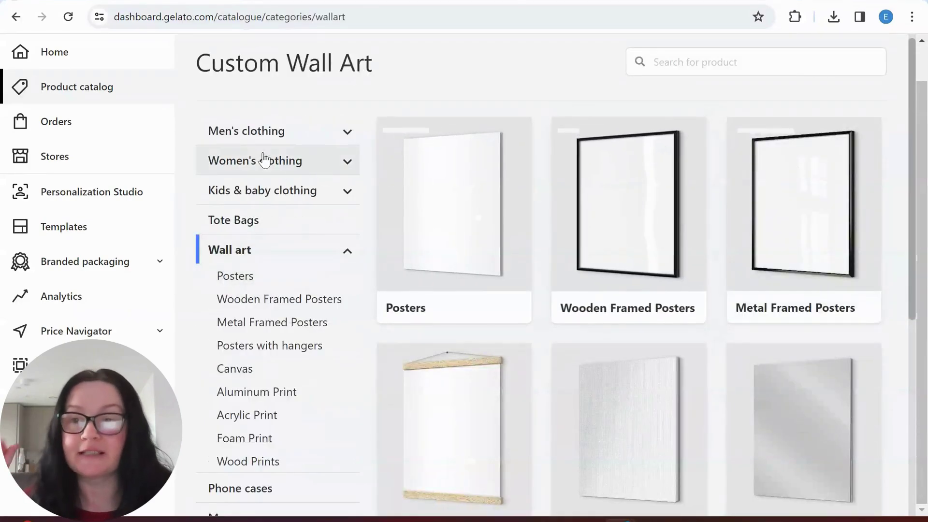
{"action": "scroll", "coordinate": [77, 107], "scroll_direction": "up", "scroll_amount": 1}
Step: Go through the Gelato home dashboard to the connected stores and open the AICI | AI Creative Interiors store
{"action": "left_click", "coordinate": [76, 105]}
{"action": "scroll", "coordinate": [75, 105], "scroll_direction": "down", "scroll_amount": 1}
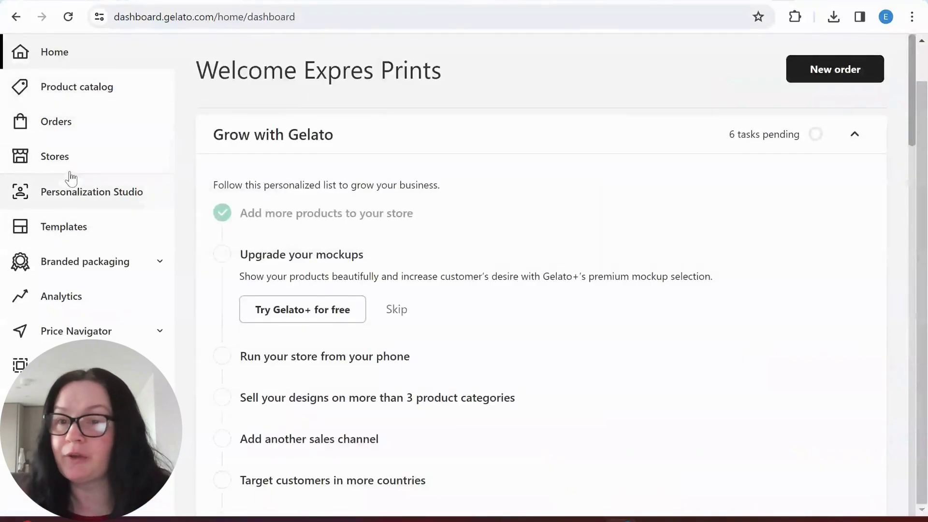
{"action": "left_click", "coordinate": [75, 161]}
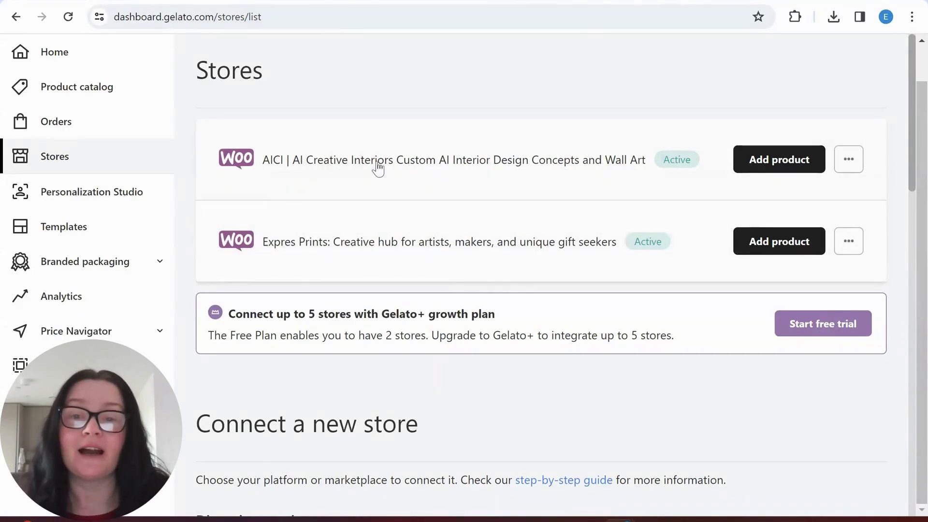
{"action": "left_click", "coordinate": [418, 165]}
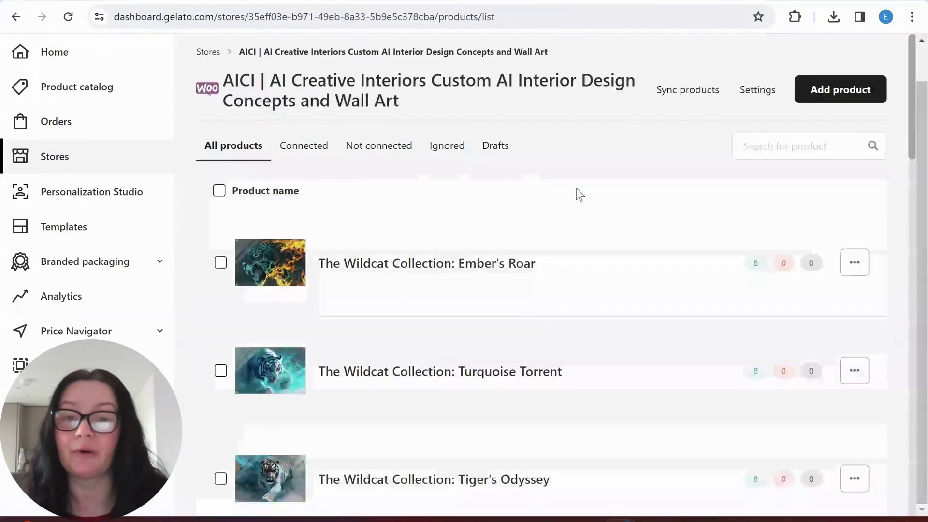
Step: Look through the store's Wildcat Collection and Solitary Glow products and check the available actions for Ember's Roar
{"action": "scroll", "coordinate": [456, 311], "scroll_direction": "down", "scroll_amount": 9}
{"action": "scroll", "coordinate": [456, 311], "scroll_direction": "down", "scroll_amount": 15}
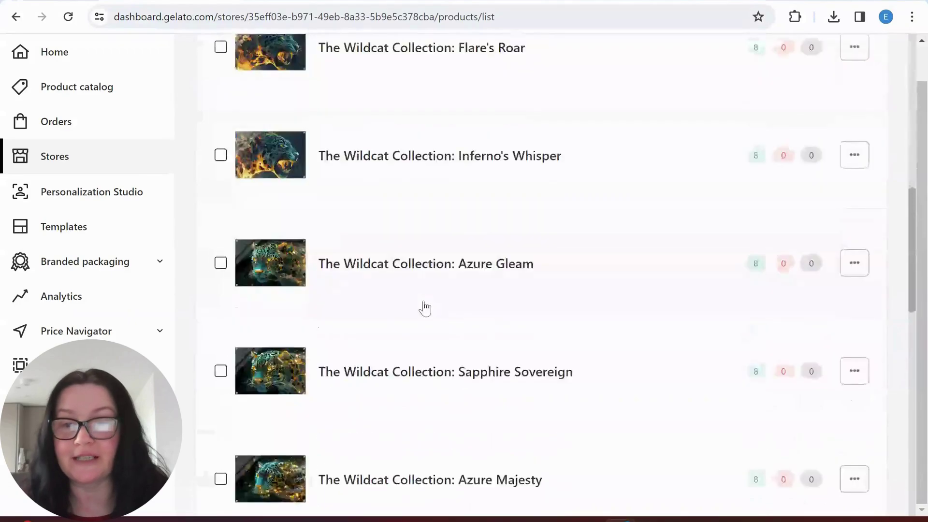
{"action": "scroll", "coordinate": [424, 307], "scroll_direction": "up", "scroll_amount": 20}
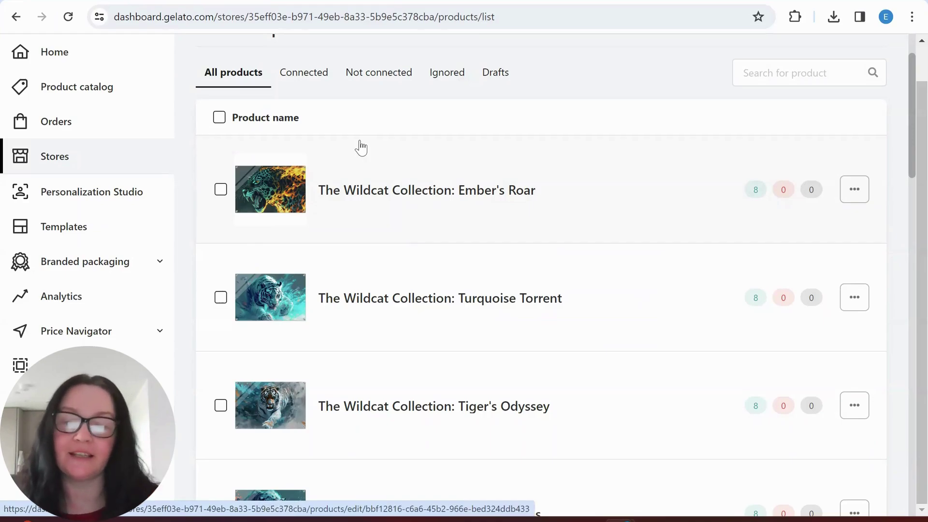
{"action": "scroll", "coordinate": [364, 259], "scroll_direction": "down", "scroll_amount": 15}
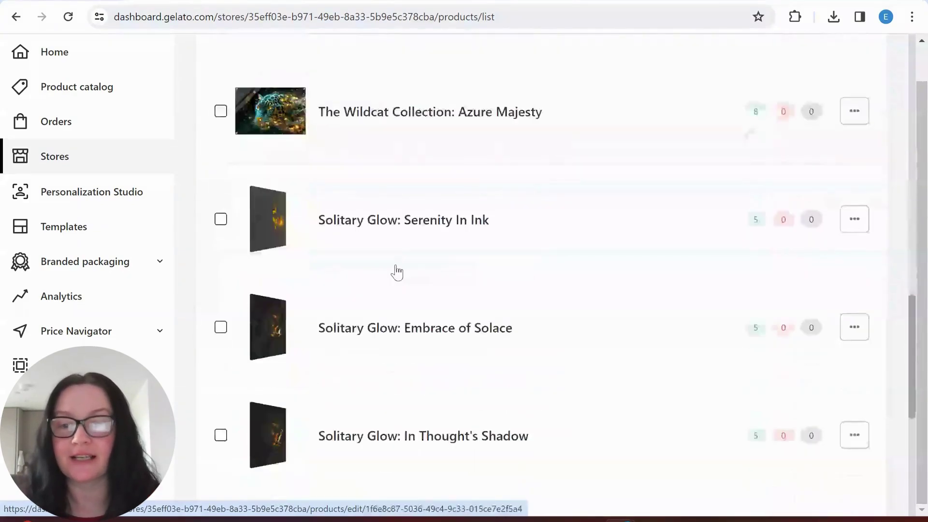
{"action": "scroll", "coordinate": [396, 272], "scroll_direction": "down", "scroll_amount": 7}
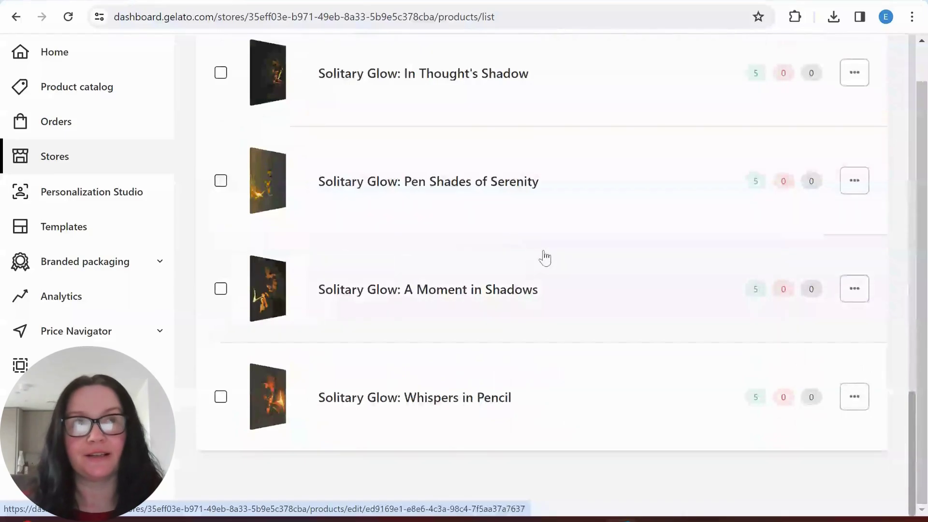
{"action": "scroll", "coordinate": [529, 252], "scroll_direction": "up", "scroll_amount": 10}
{"action": "scroll", "coordinate": [528, 245], "scroll_direction": "up", "scroll_amount": 15}
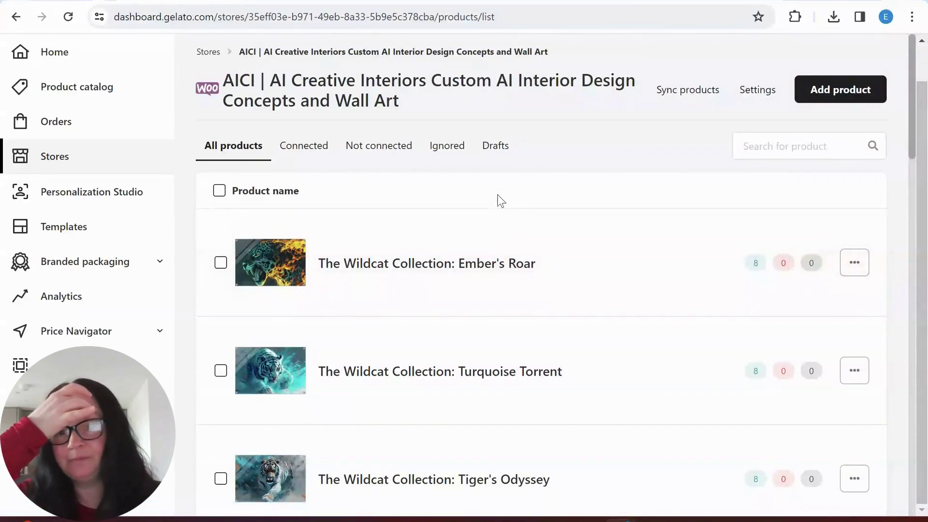
{"action": "left_click", "coordinate": [865, 264]}
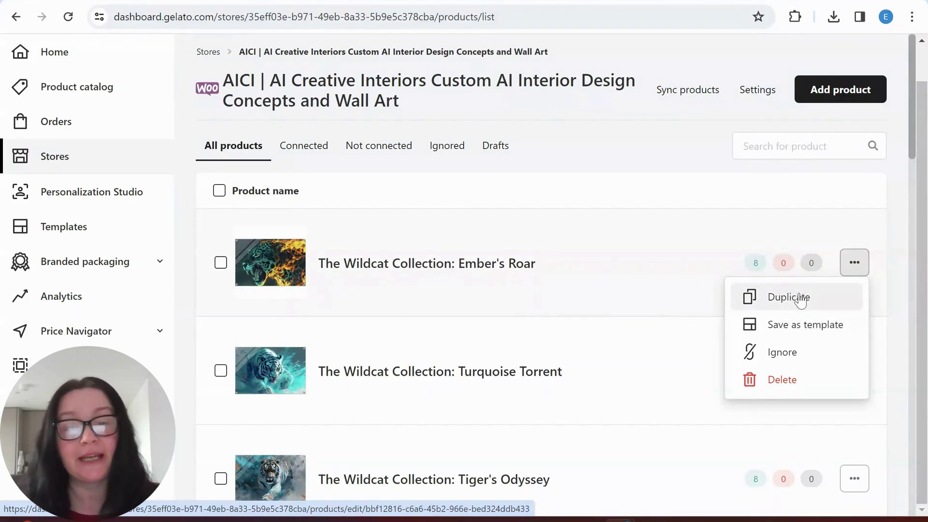
{"action": "scroll", "coordinate": [543, 291], "scroll_direction": "down", "scroll_amount": 10}
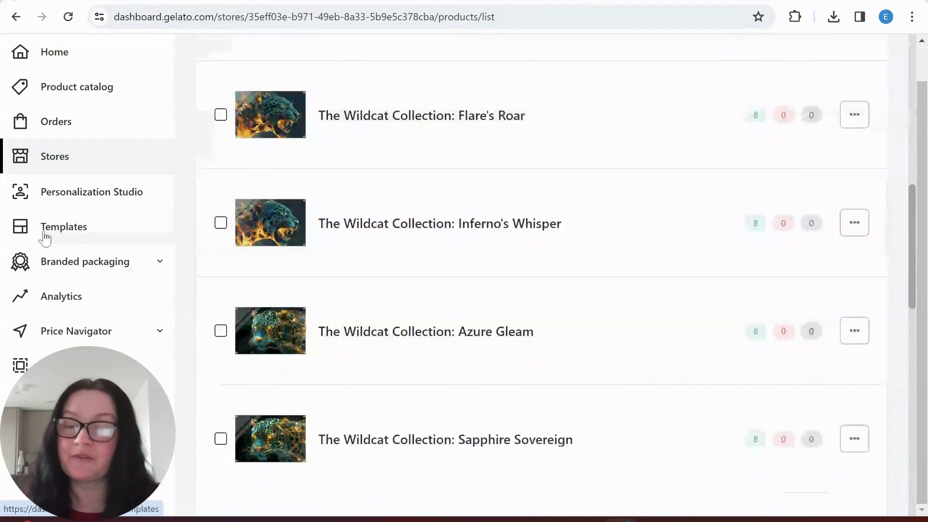
Step: Browse the saved Gelato product templates, from the newest acrylic prints down to the older mugs and posters
{"action": "left_click", "coordinate": [77, 234]}
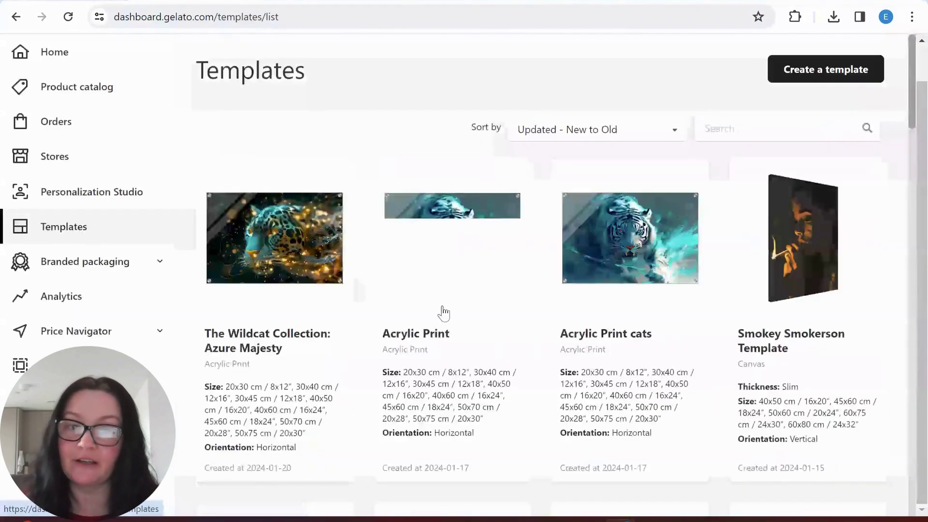
{"action": "mouse_move", "coordinate": [414, 313]}
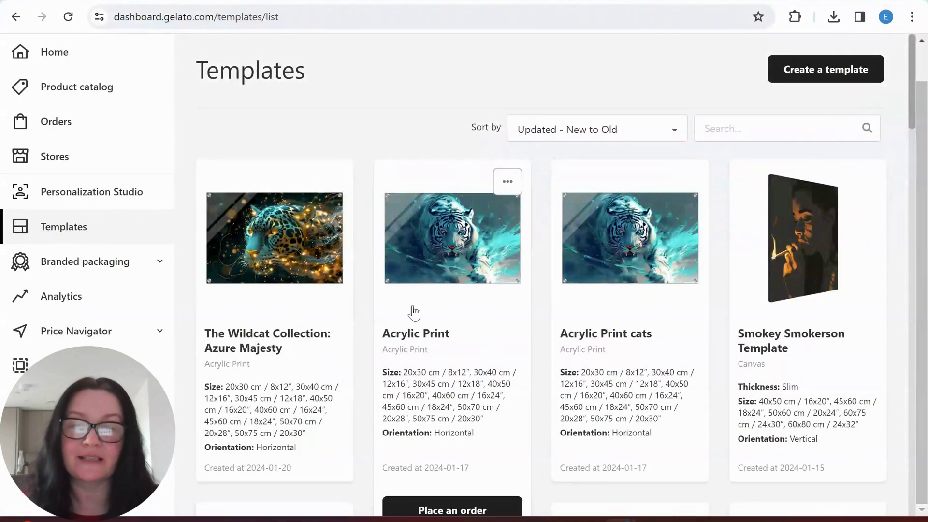
{"action": "scroll", "coordinate": [320, 339], "scroll_direction": "down", "scroll_amount": 5}
{"action": "scroll", "coordinate": [321, 339], "scroll_direction": "down", "scroll_amount": 12}
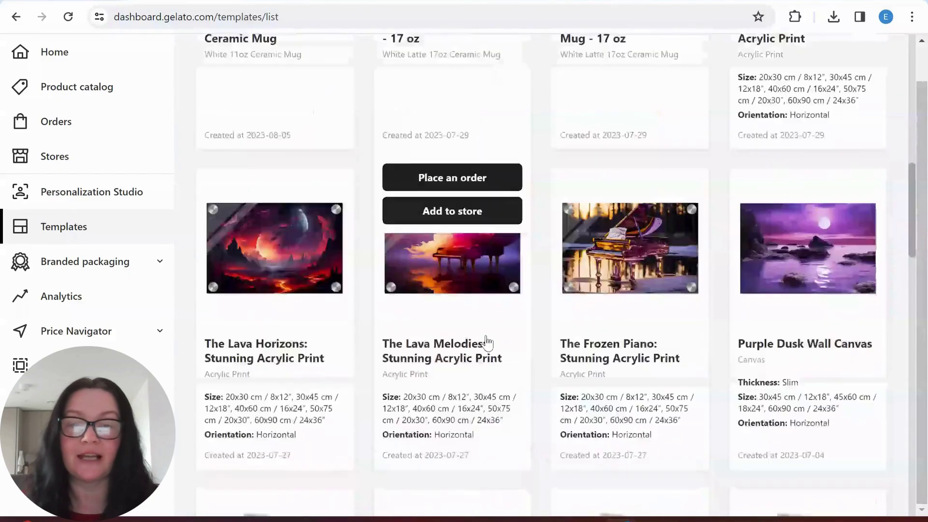
{"action": "scroll", "coordinate": [394, 209], "scroll_direction": "down", "scroll_amount": 8}
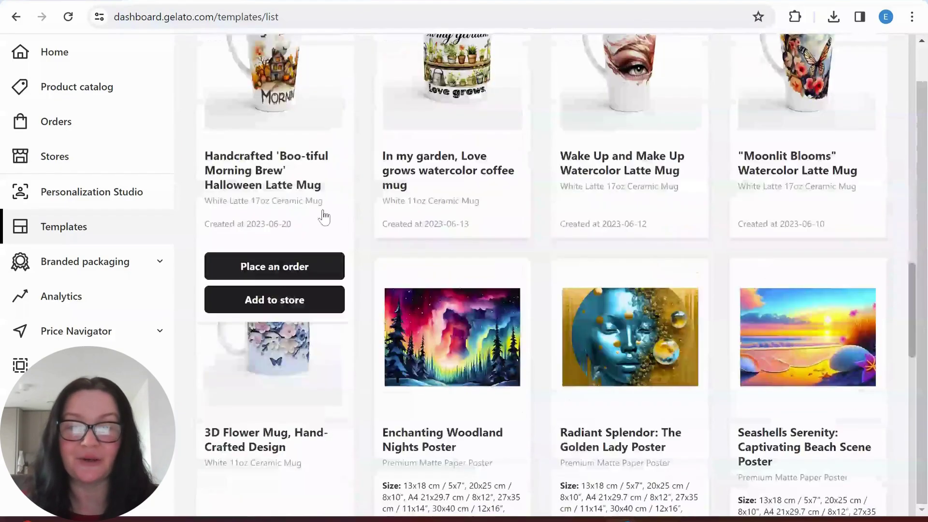
{"action": "scroll", "coordinate": [424, 252], "scroll_direction": "up", "scroll_amount": 20}
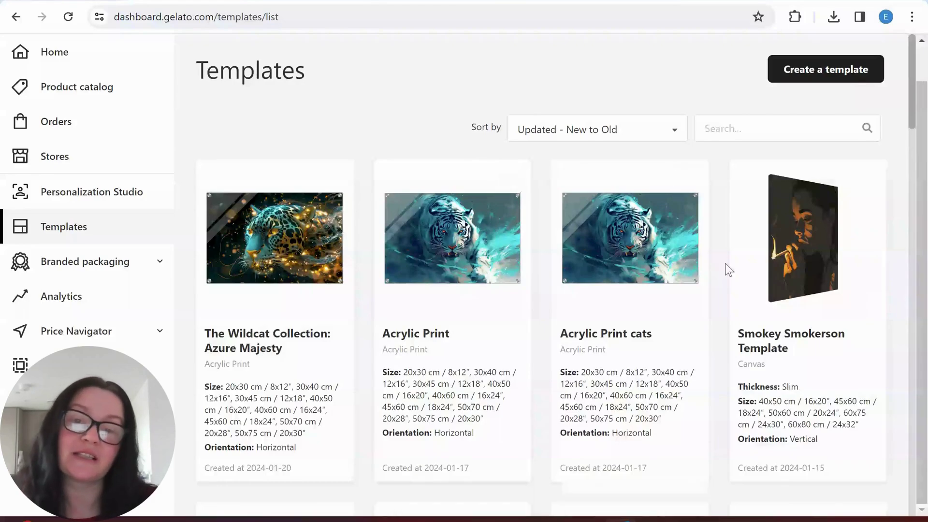
Step: Open the Smokey Smokerson Template for editing to view its canvas size variants, and return to the templates list
{"action": "left_click", "coordinate": [863, 186]}
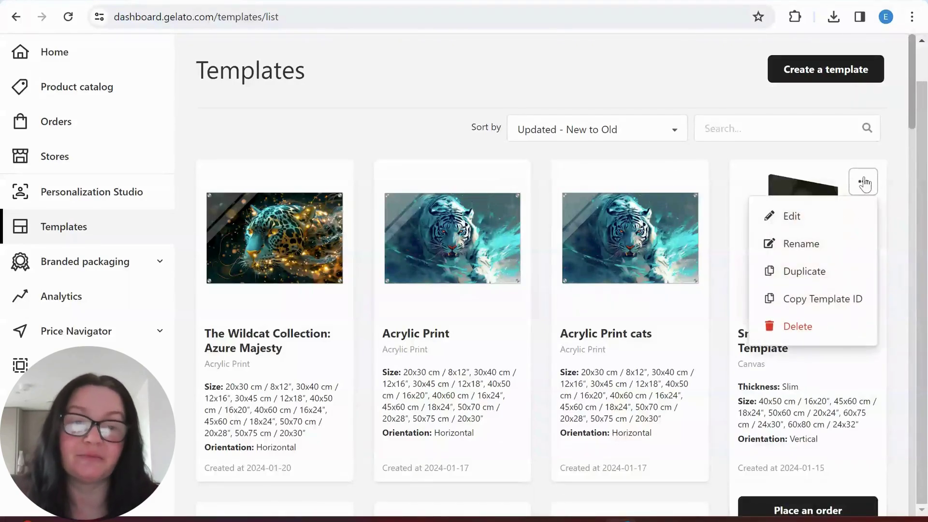
{"action": "left_click", "coordinate": [806, 227]}
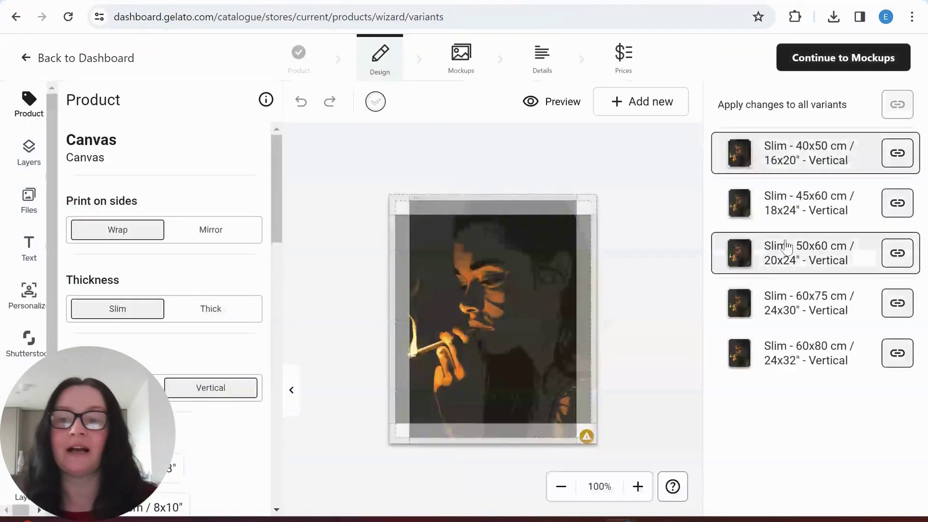
{"action": "left_click", "coordinate": [68, 62]}
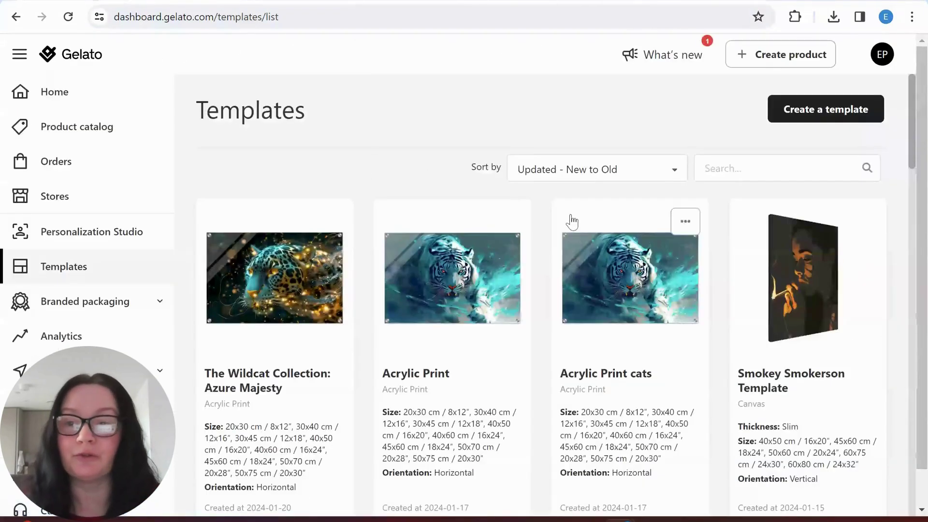
Step: Open the Canvas product page from the Wall art category of Gelato's product catalog
{"action": "left_click", "coordinate": [95, 135]}
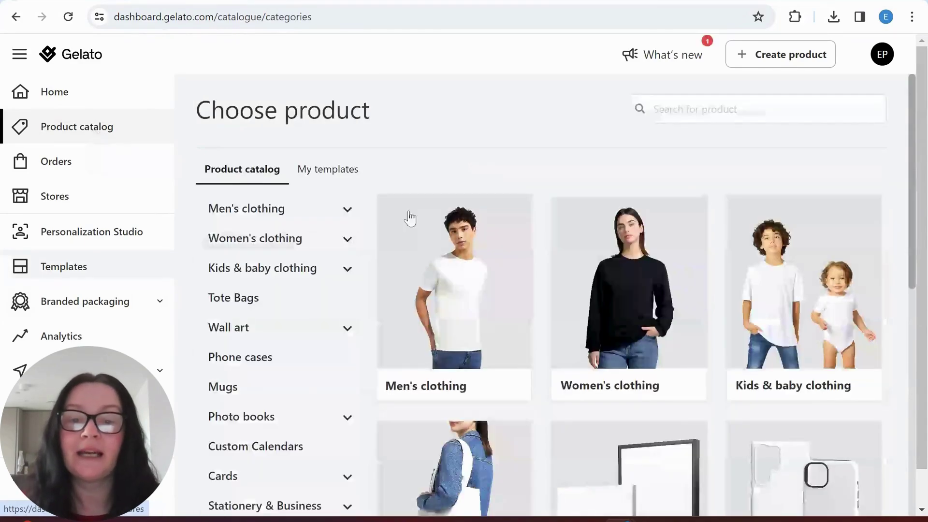
{"action": "left_click", "coordinate": [255, 336]}
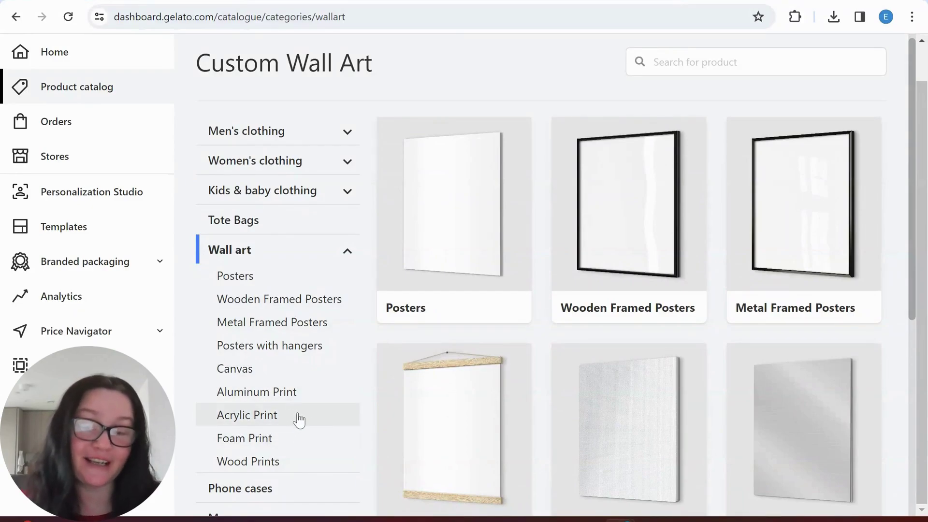
{"action": "left_click", "coordinate": [232, 373]}
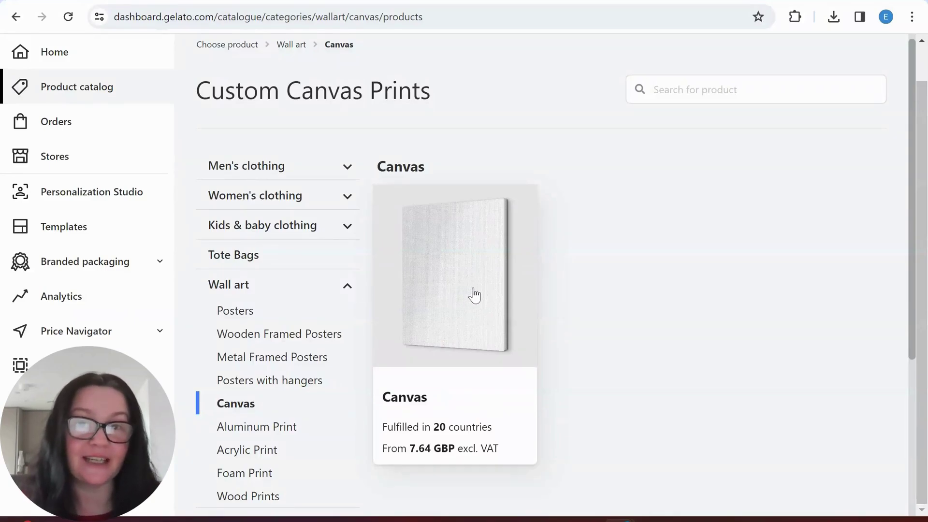
{"action": "left_click", "coordinate": [452, 296]}
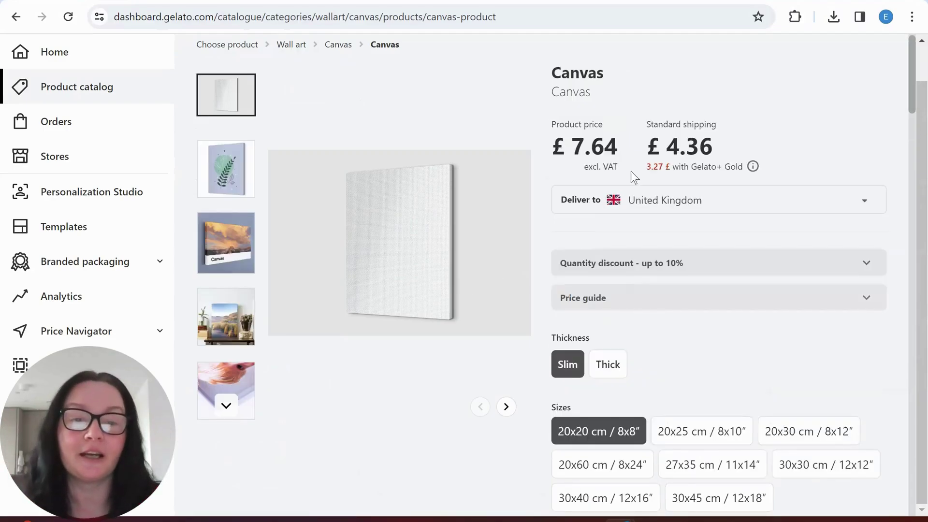
Step: Check the canvas product's delivery countries and examine its available sizes and orientations
{"action": "left_click", "coordinate": [695, 200]}
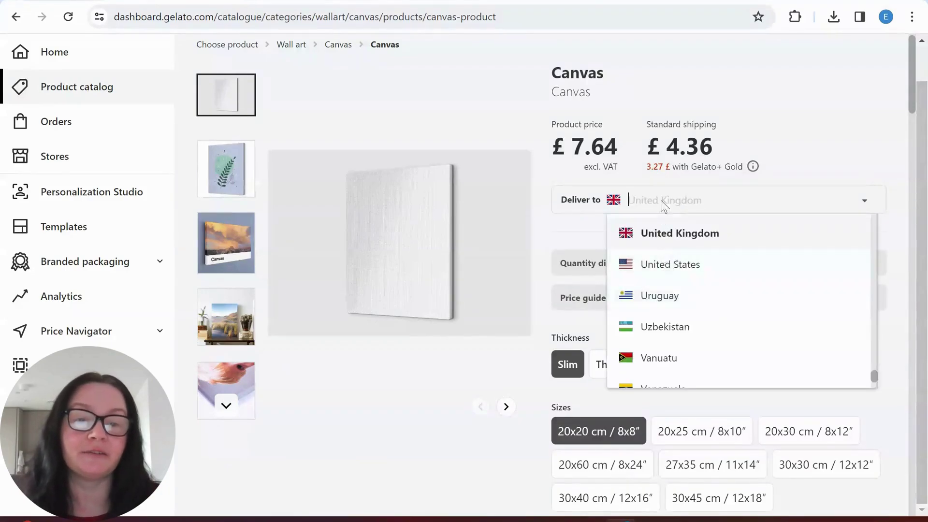
{"action": "left_click", "coordinate": [780, 129]}
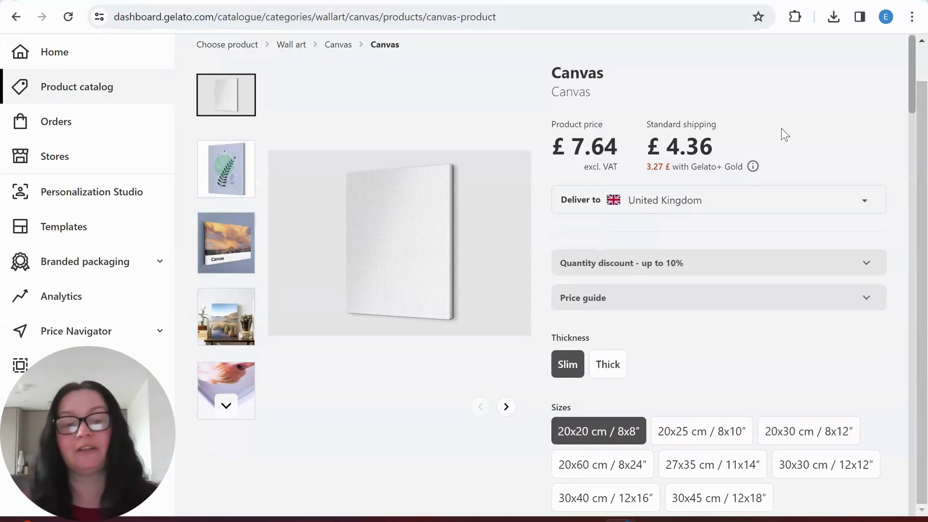
{"action": "scroll", "coordinate": [839, 410], "scroll_direction": "down", "scroll_amount": 5}
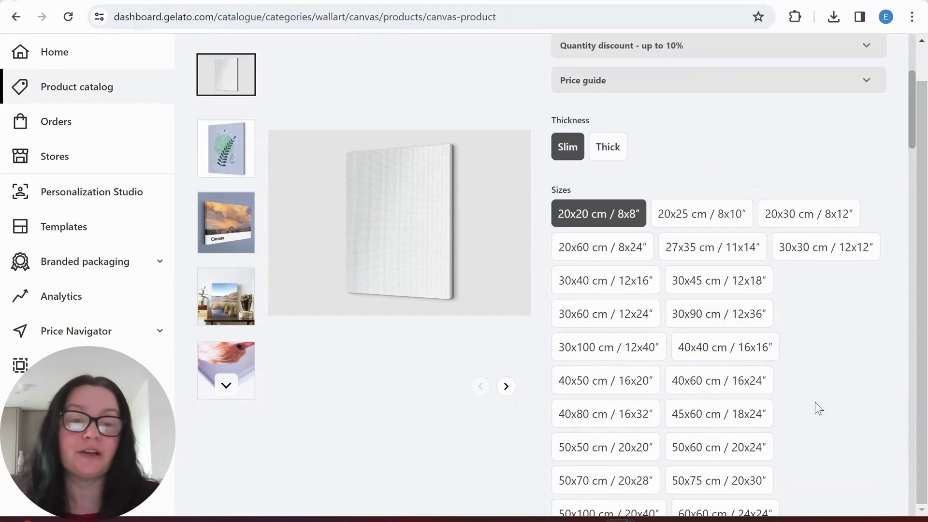
{"action": "scroll", "coordinate": [672, 405], "scroll_direction": "down", "scroll_amount": 5}
{"action": "scroll", "coordinate": [691, 387], "scroll_direction": "up", "scroll_amount": 6}
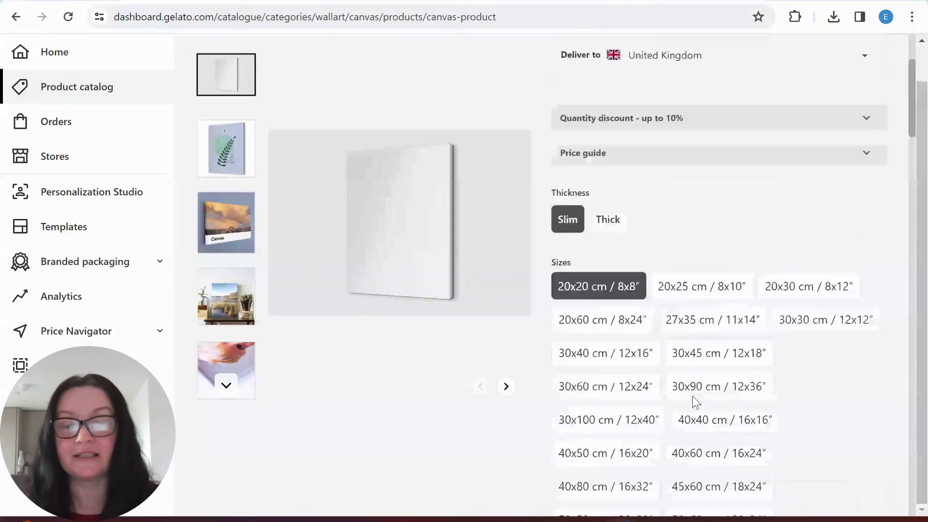
{"action": "scroll", "coordinate": [695, 367], "scroll_direction": "down", "scroll_amount": 6}
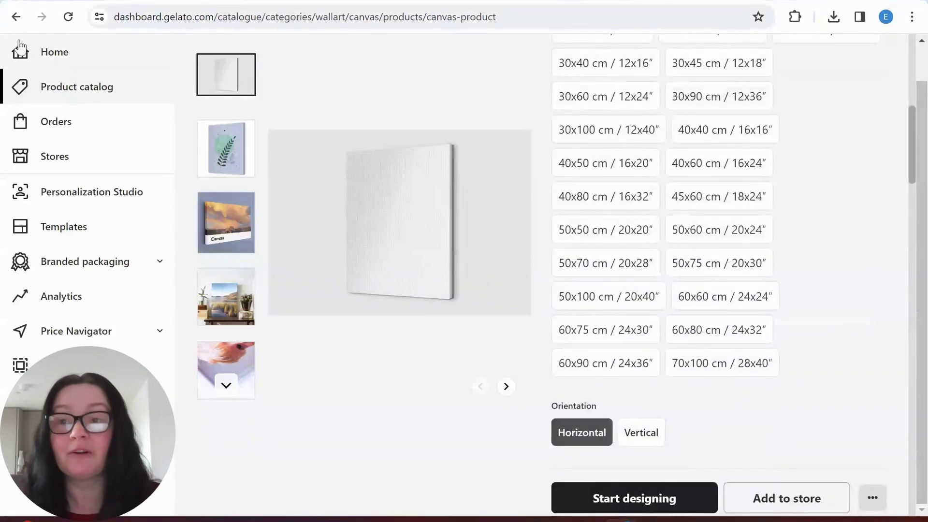
Step: Open the product list of the AICI | AI Creative Interiors store
{"action": "left_click", "coordinate": [53, 54]}
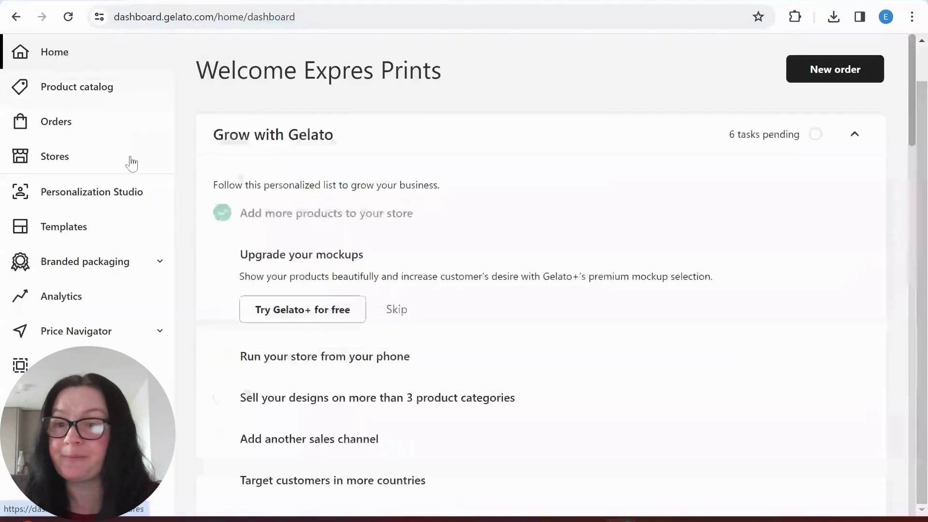
{"action": "left_click", "coordinate": [70, 160]}
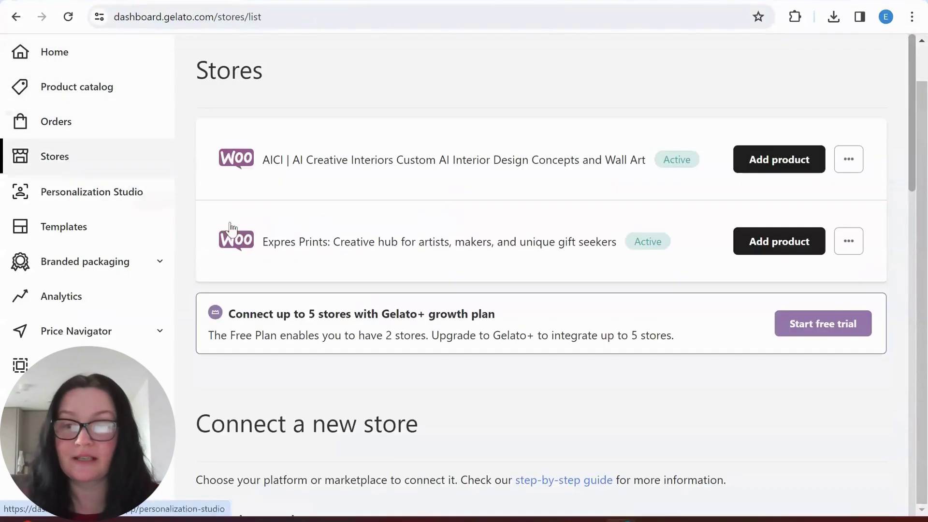
{"action": "left_click", "coordinate": [466, 160]}
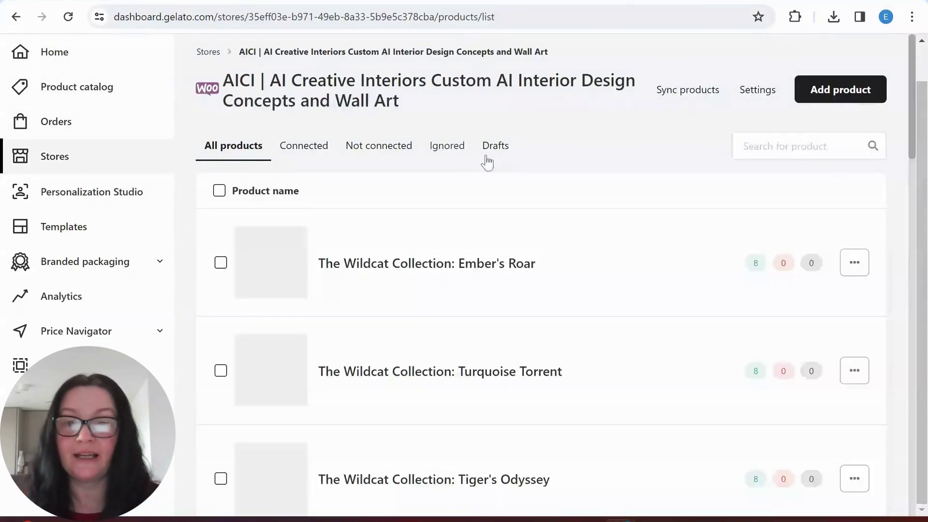
Step: Open the Smokey Smokerson Template from the saved templates for editing
{"action": "left_click", "coordinate": [76, 230]}
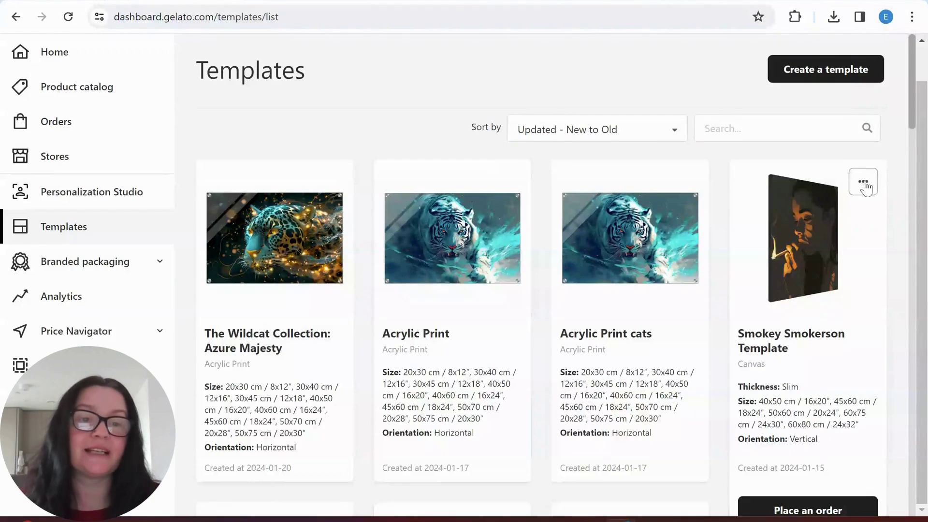
{"action": "left_click", "coordinate": [862, 183]}
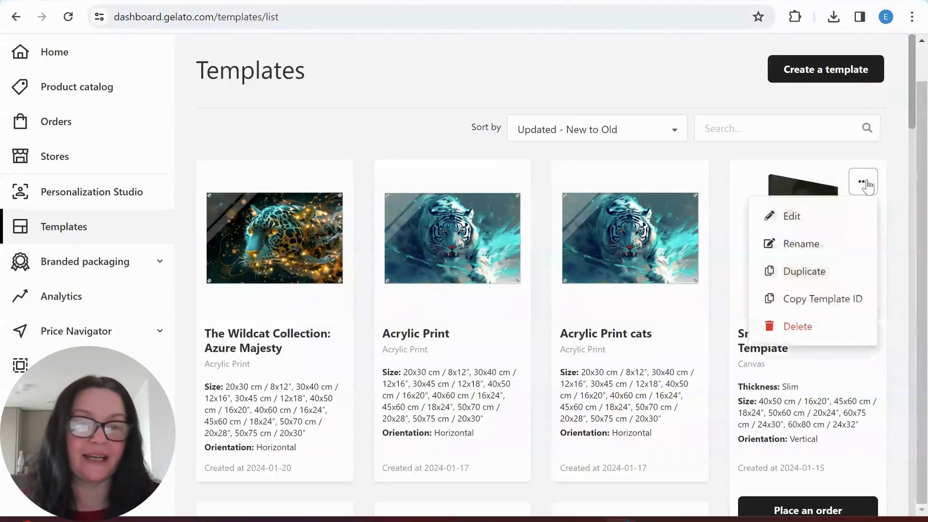
{"action": "left_click", "coordinate": [793, 216]}
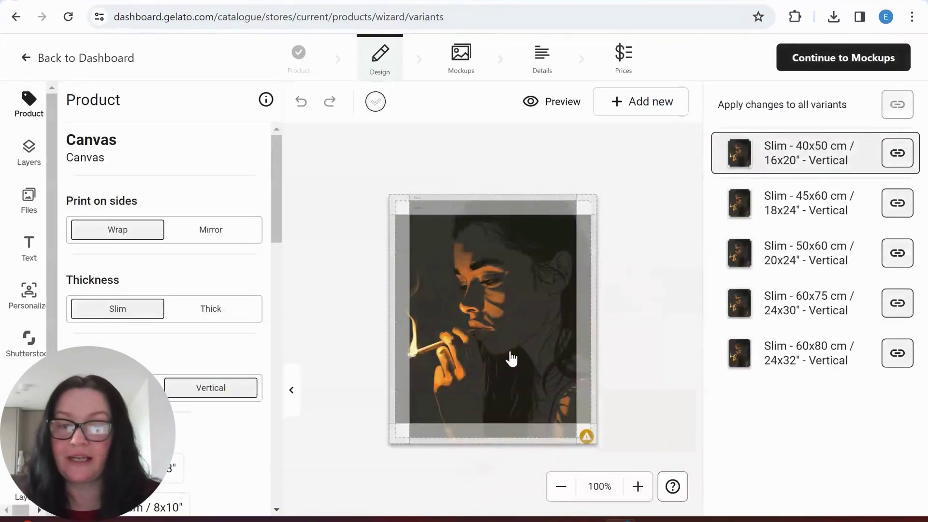
Step: Replace the canvas artwork with the uploaded dark portrait of a woman smoking, facing right
{"action": "left_click", "coordinate": [520, 318]}
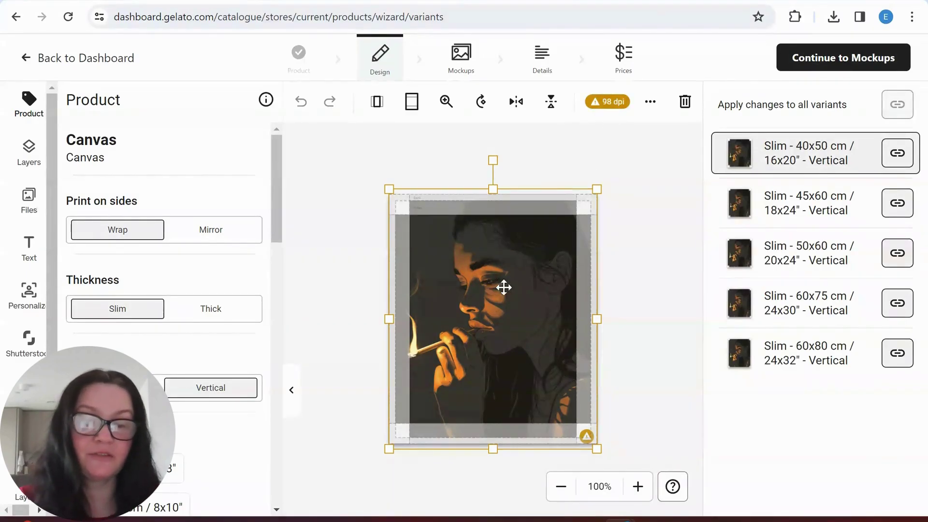
{"action": "key", "text": "Delete"}
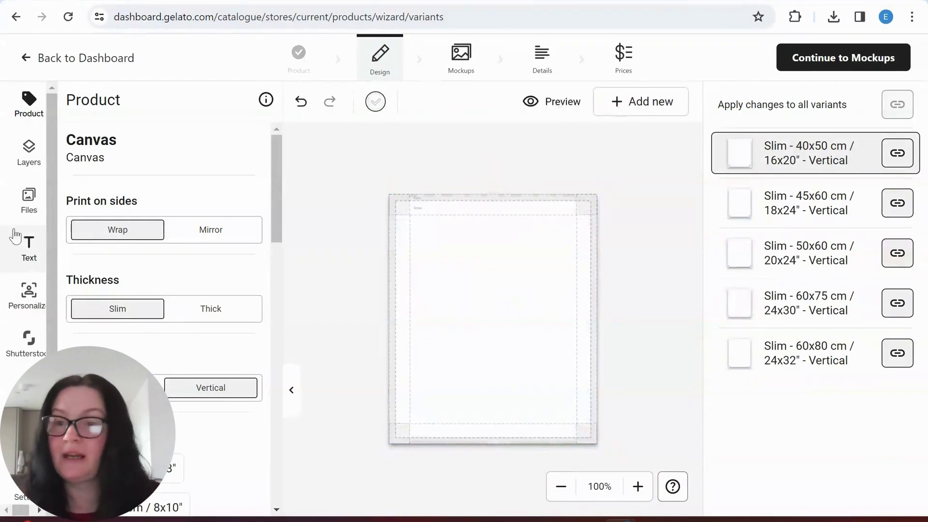
{"action": "left_click", "coordinate": [32, 205]}
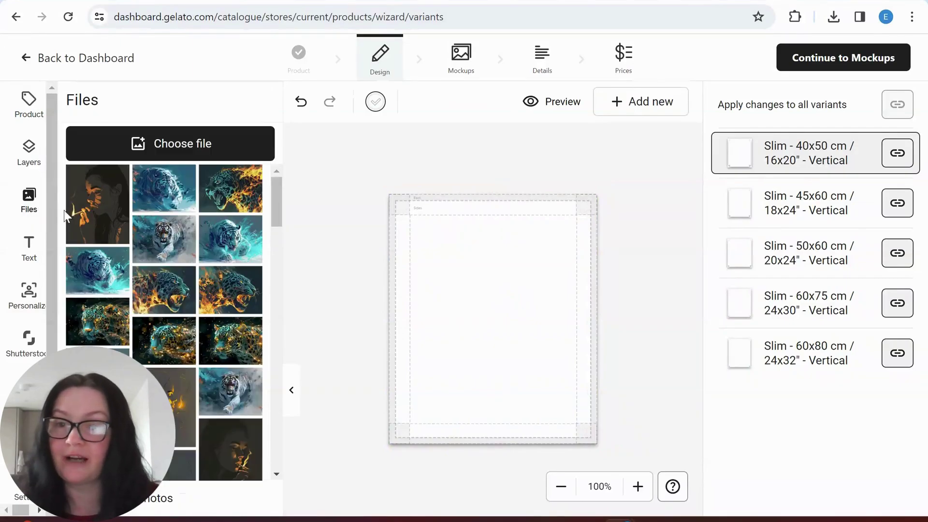
{"action": "scroll", "coordinate": [186, 307], "scroll_direction": "down", "scroll_amount": 3}
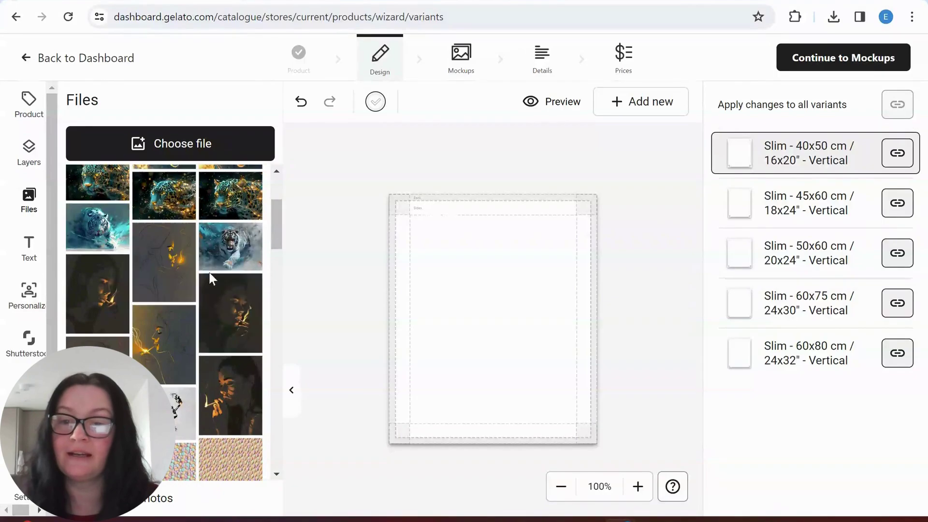
{"action": "mouse_move", "coordinate": [243, 310]}
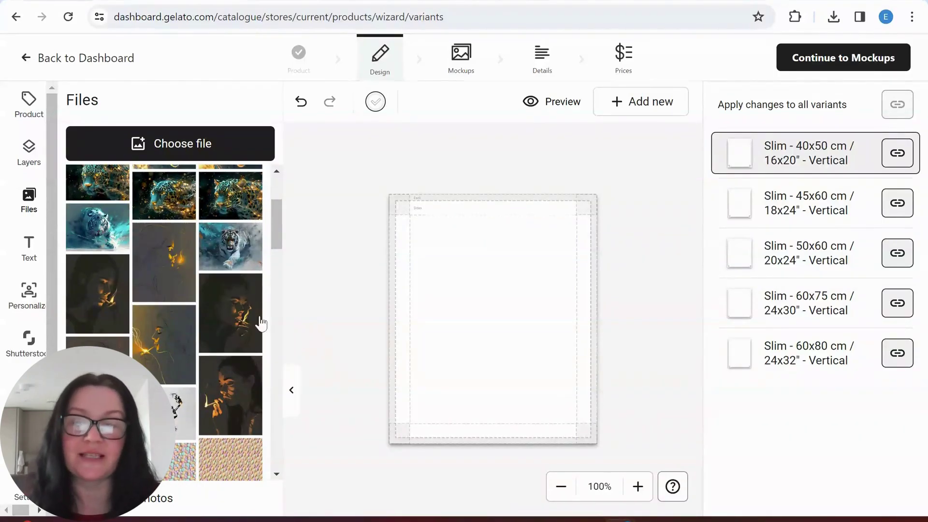
{"action": "left_click", "coordinate": [231, 315]}
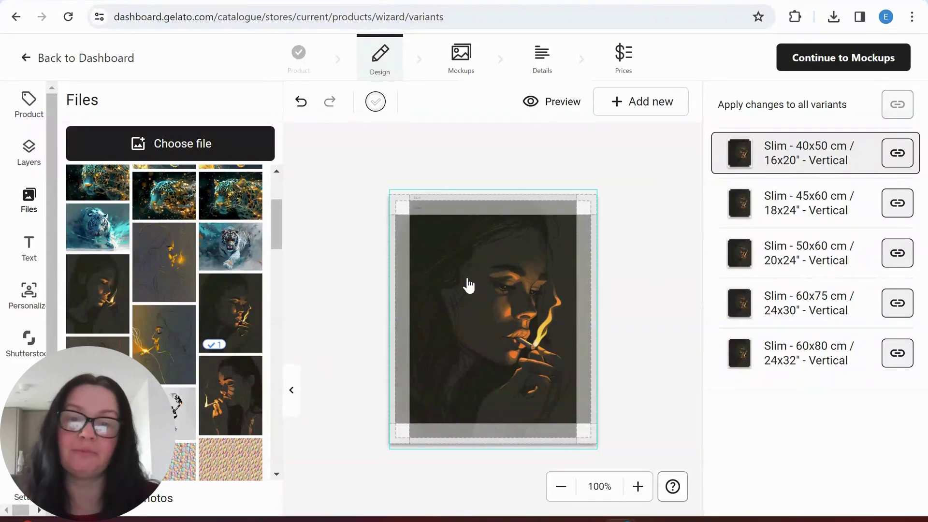
Step: Try the Mirror side print and the Thick canvas, switching back to Wrap and Slim
{"action": "left_click", "coordinate": [29, 103]}
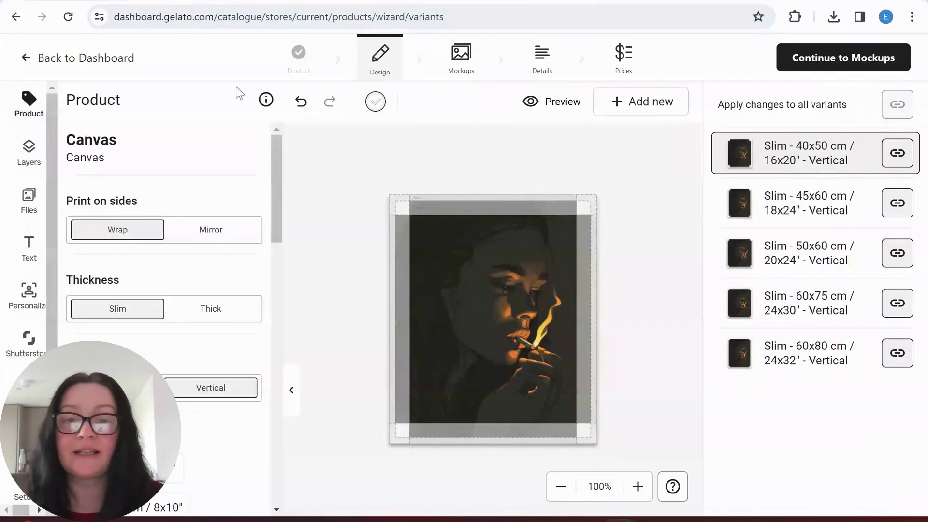
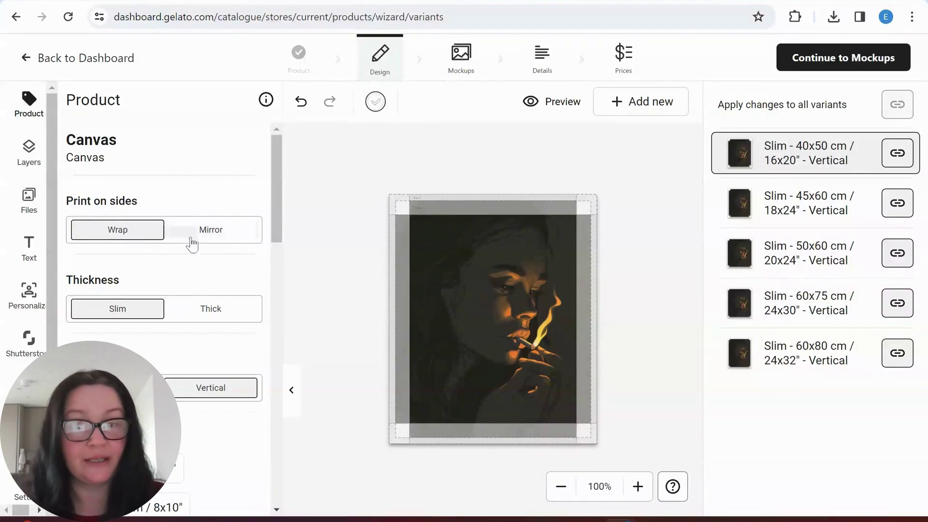
{"action": "left_click", "coordinate": [227, 234]}
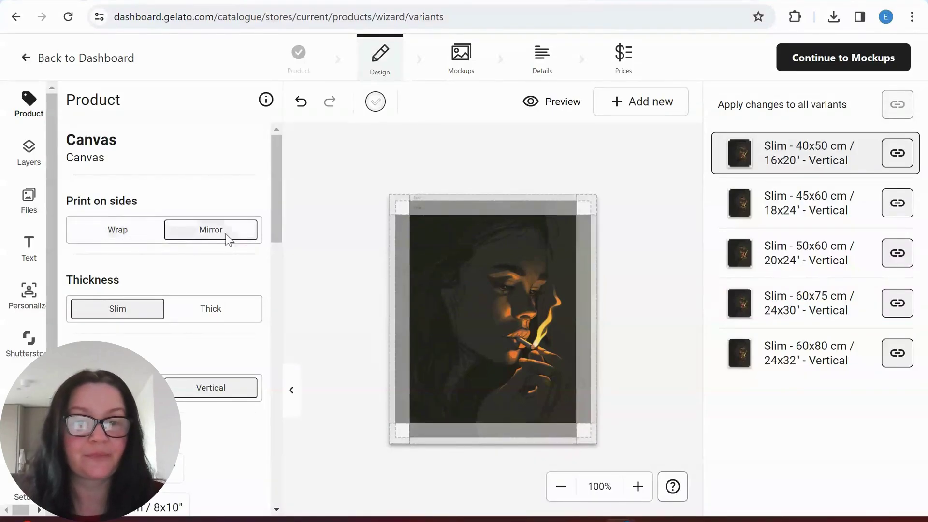
{"action": "left_click", "coordinate": [124, 231]}
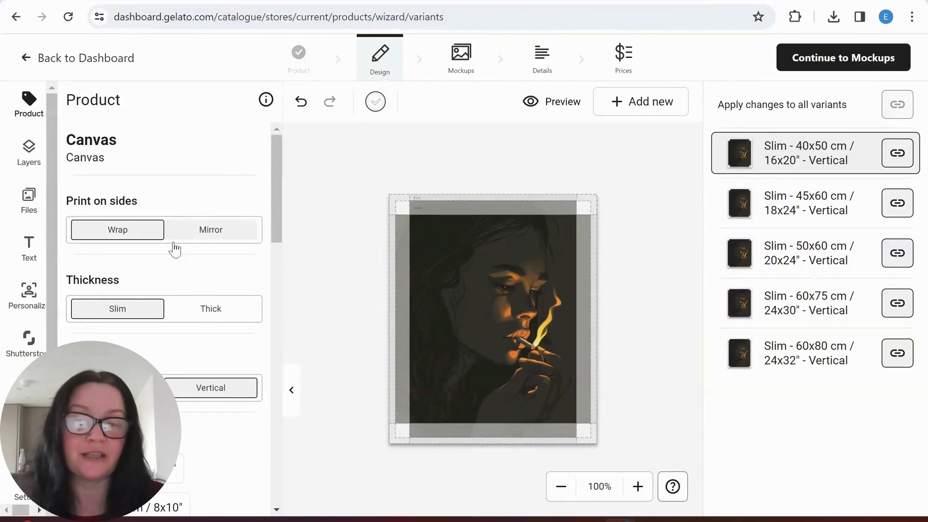
{"action": "left_click", "coordinate": [207, 315]}
{"action": "left_click", "coordinate": [107, 315]}
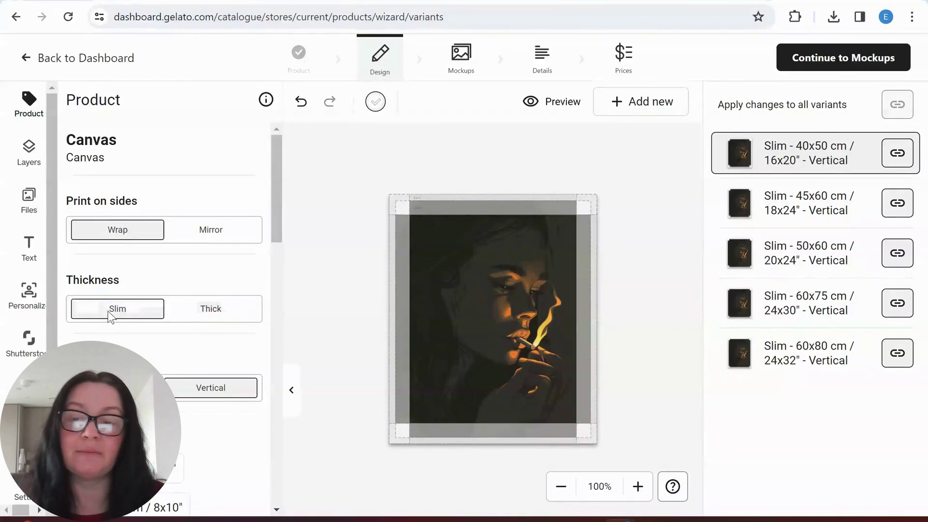
Step: Browse the canvas sizes, try adding the 20x20 cm / 8x8" variant to check its crop, and remove it again
{"action": "scroll", "coordinate": [122, 336], "scroll_direction": "down", "scroll_amount": 3}
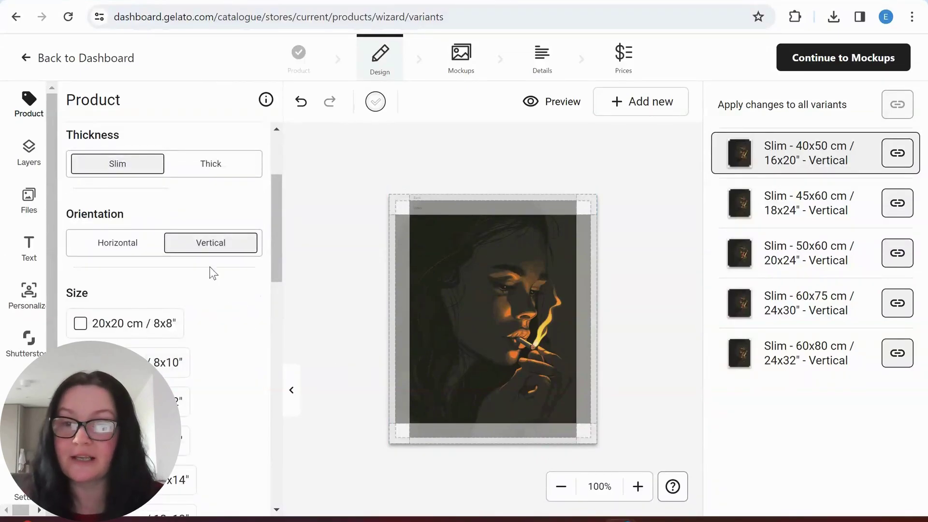
{"action": "scroll", "coordinate": [188, 306], "scroll_direction": "down", "scroll_amount": 5}
{"action": "scroll", "coordinate": [188, 307], "scroll_direction": "down", "scroll_amount": 10}
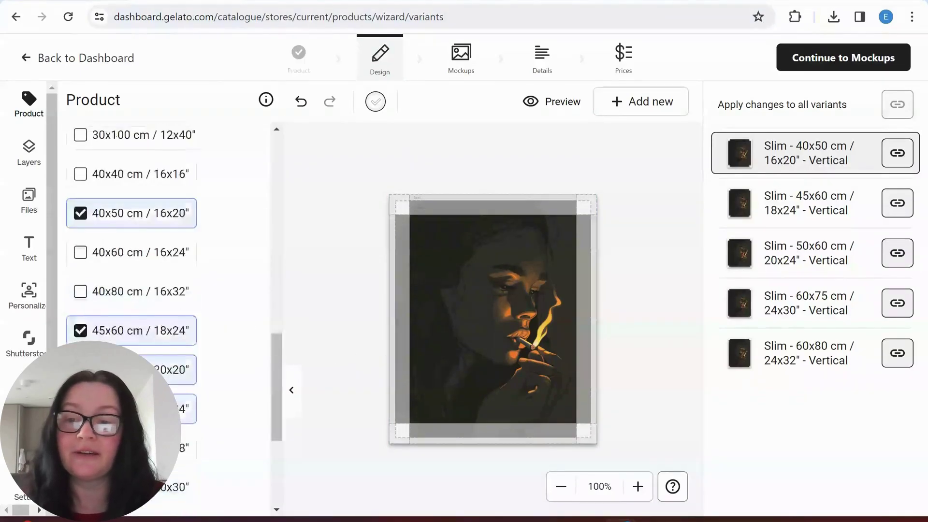
{"action": "scroll", "coordinate": [230, 372], "scroll_direction": "up", "scroll_amount": 15}
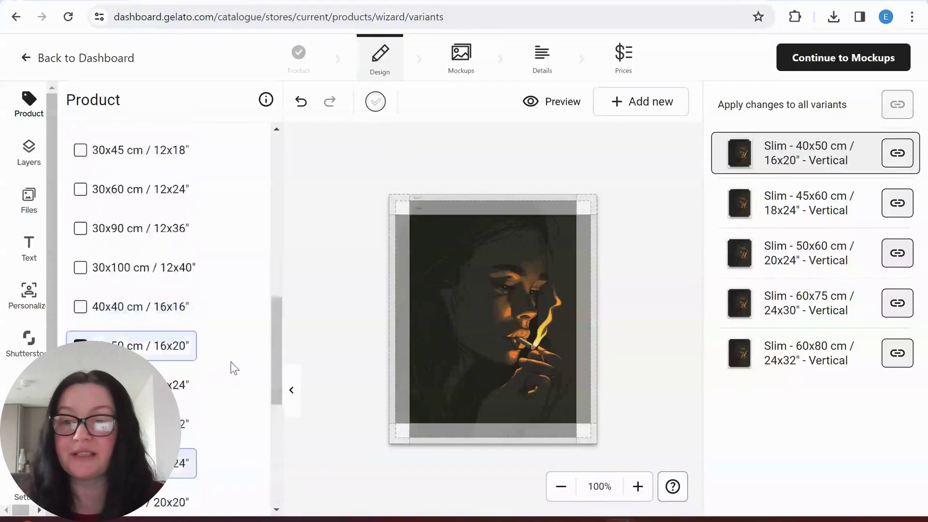
{"action": "scroll", "coordinate": [229, 356], "scroll_direction": "down", "scroll_amount": 4}
{"action": "scroll", "coordinate": [232, 347], "scroll_direction": "up", "scroll_amount": 3}
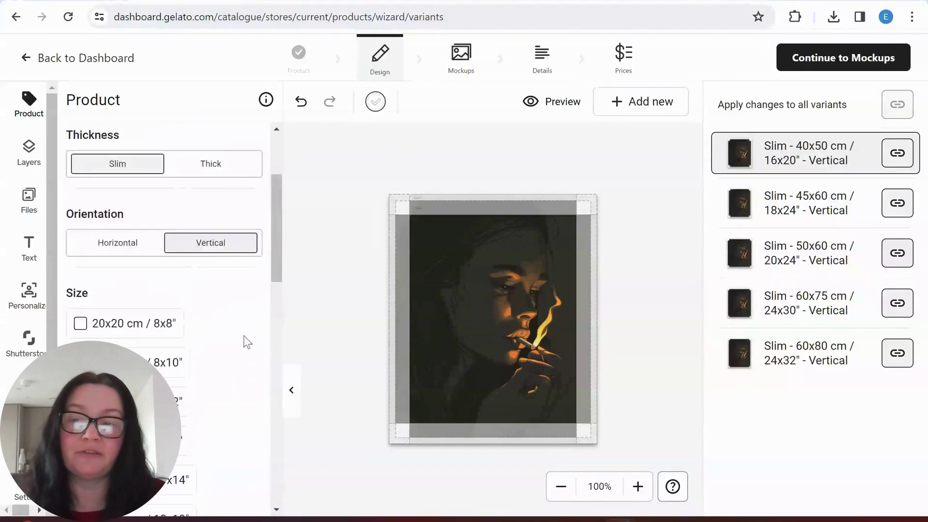
{"action": "left_click", "coordinate": [139, 327]}
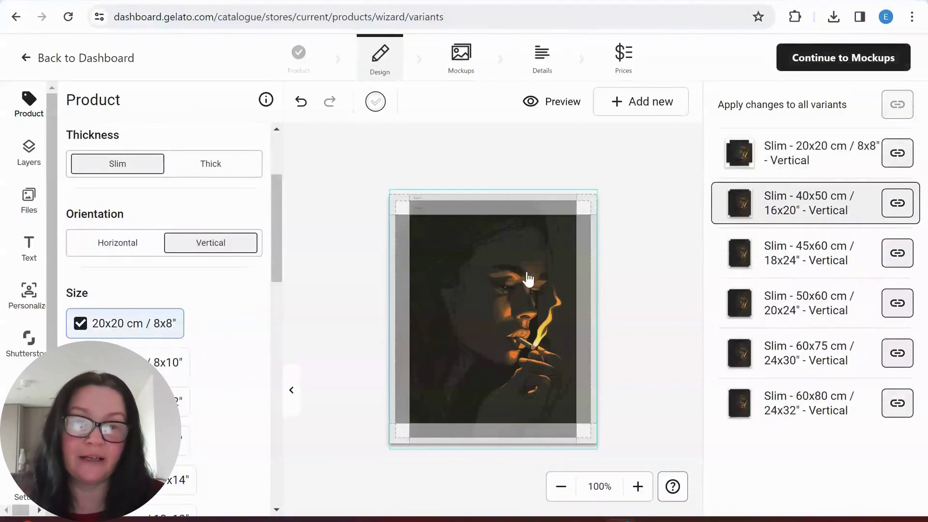
{"action": "left_click", "coordinate": [804, 159]}
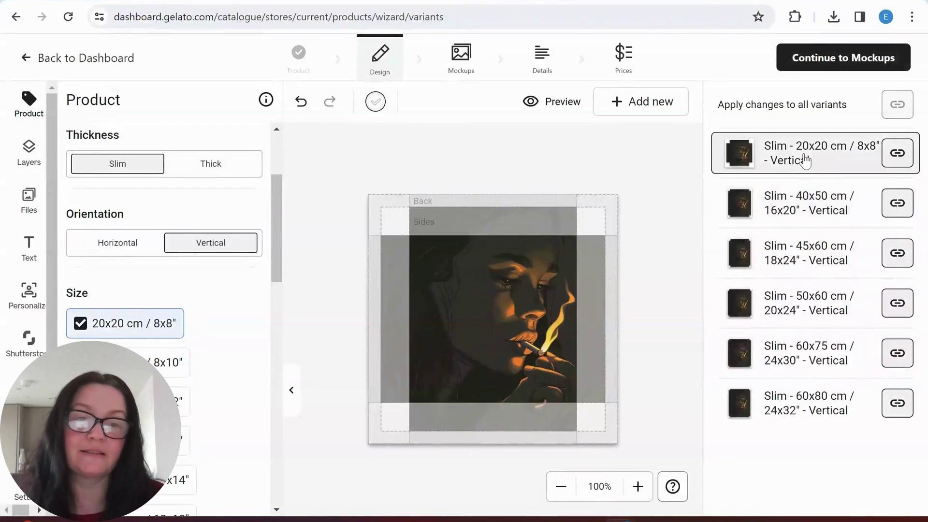
{"action": "left_click", "coordinate": [81, 324]}
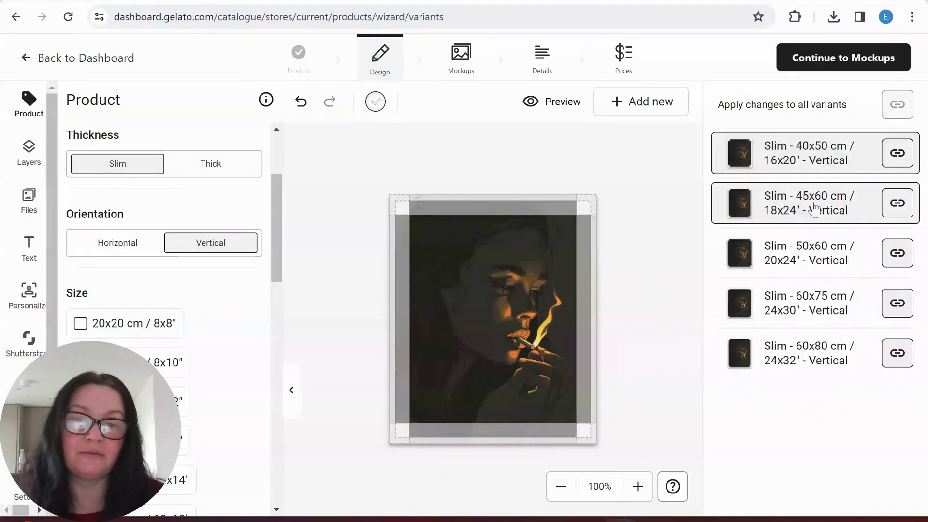
Step: Check the artwork's fit on the 45x60, 50x60, 60x75 and 60x80 cm variants, inspecting the image's bounds on the largest
{"action": "left_click", "coordinate": [816, 208]}
{"action": "left_click", "coordinate": [794, 260]}
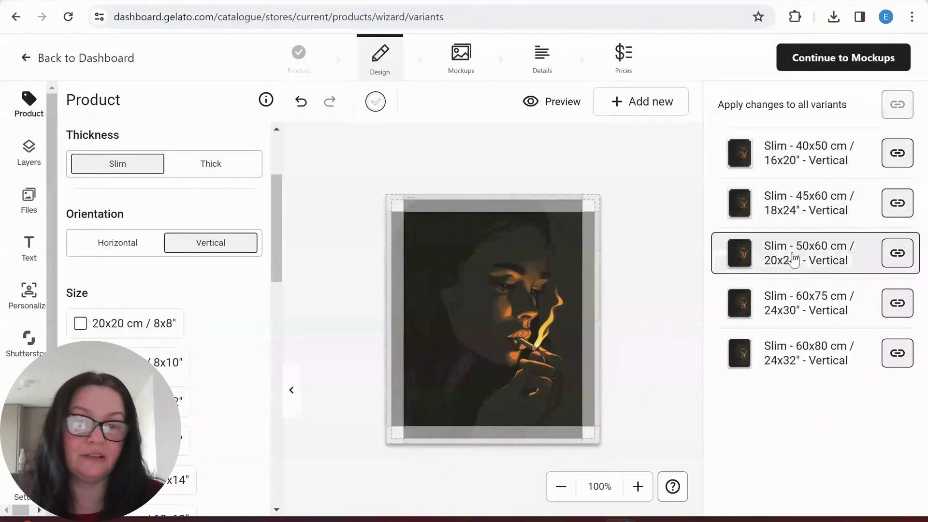
{"action": "left_click", "coordinate": [796, 310]}
{"action": "left_click", "coordinate": [809, 358]}
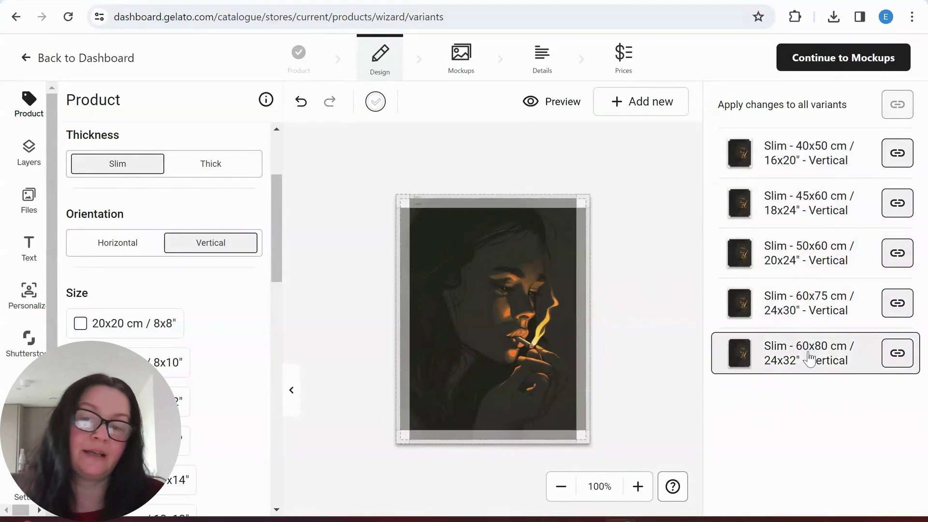
{"action": "left_click", "coordinate": [483, 380]}
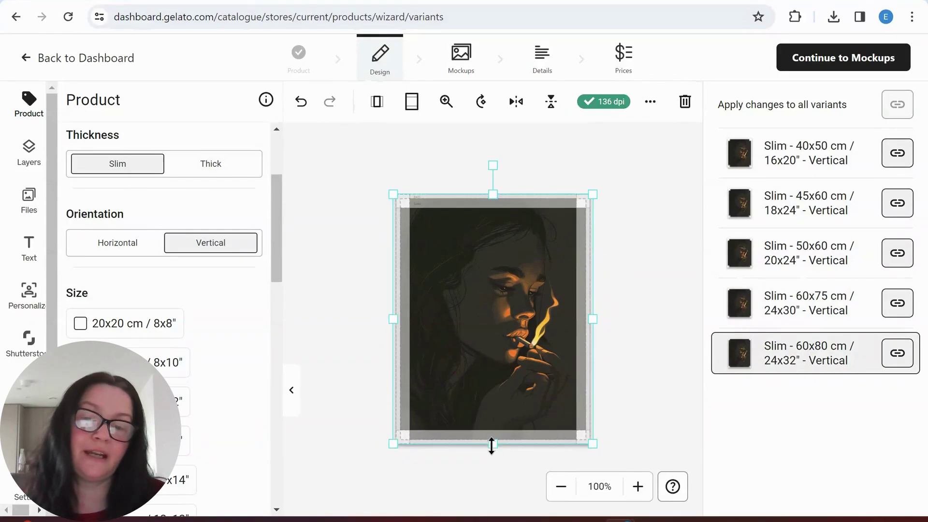
{"action": "left_click_drag", "start_coordinate": [491, 443], "coordinate": [490, 445]}
{"action": "left_click", "coordinate": [630, 367]}
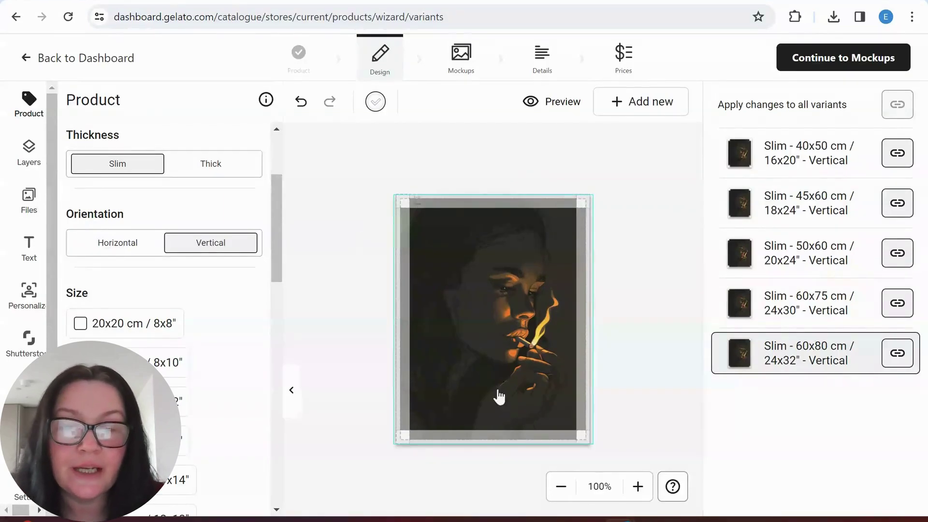
Step: Compare the artwork's edge coverage on the variants from 60x75 cm back down to 40x50 cm
{"action": "left_click", "coordinate": [839, 305]}
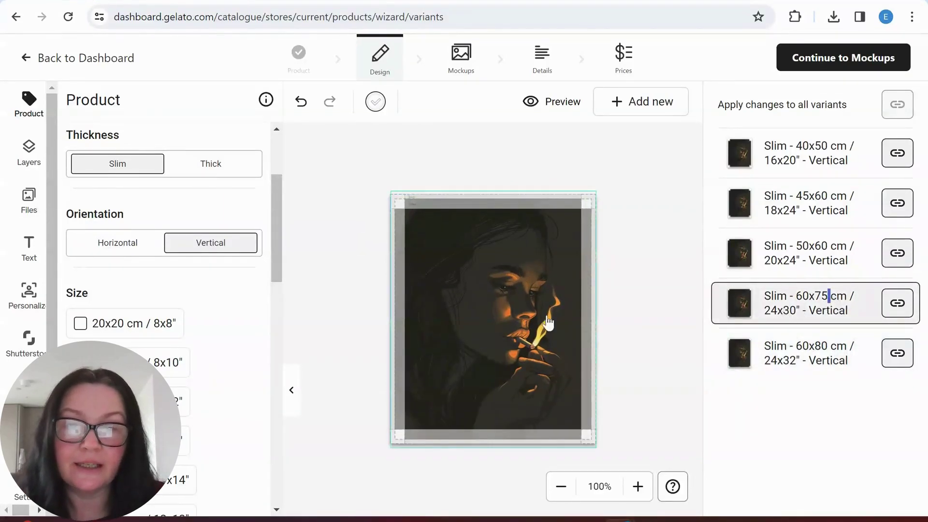
{"action": "left_click", "coordinate": [816, 250]}
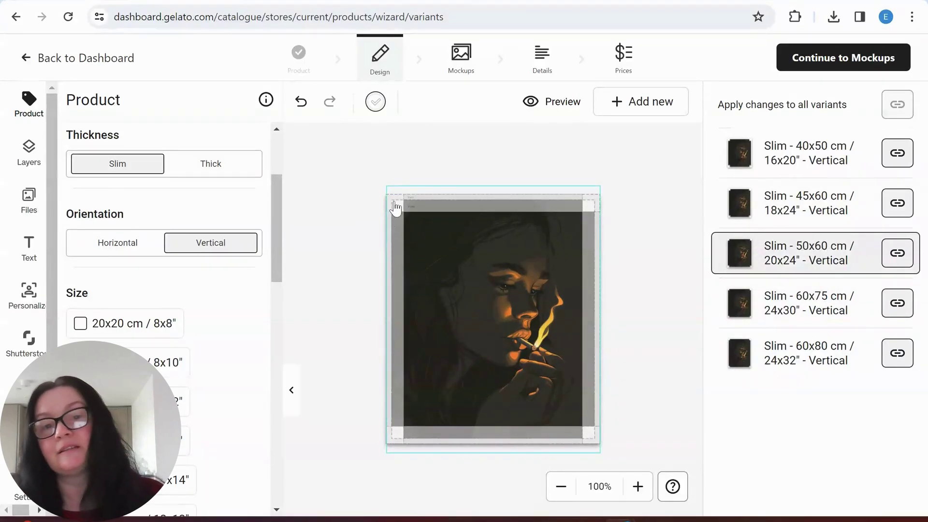
{"action": "left_click", "coordinate": [846, 208]}
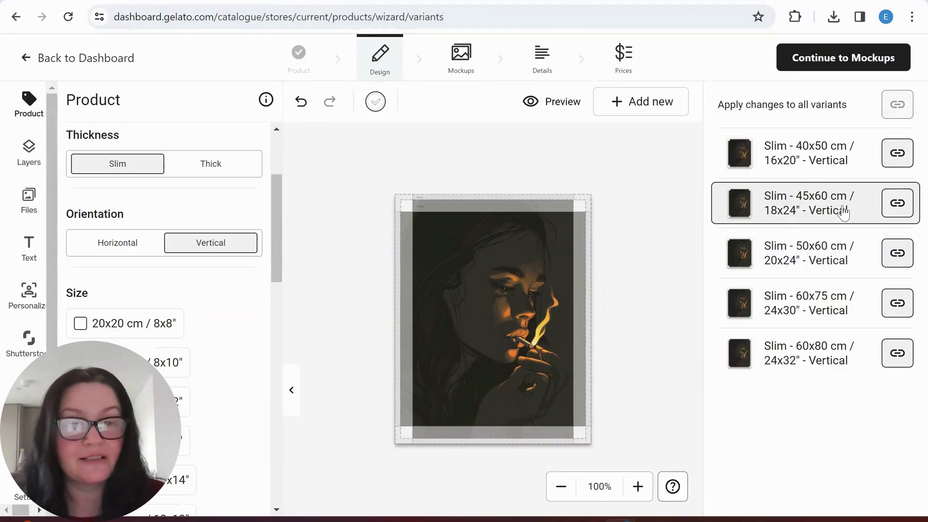
{"action": "left_click", "coordinate": [829, 166]}
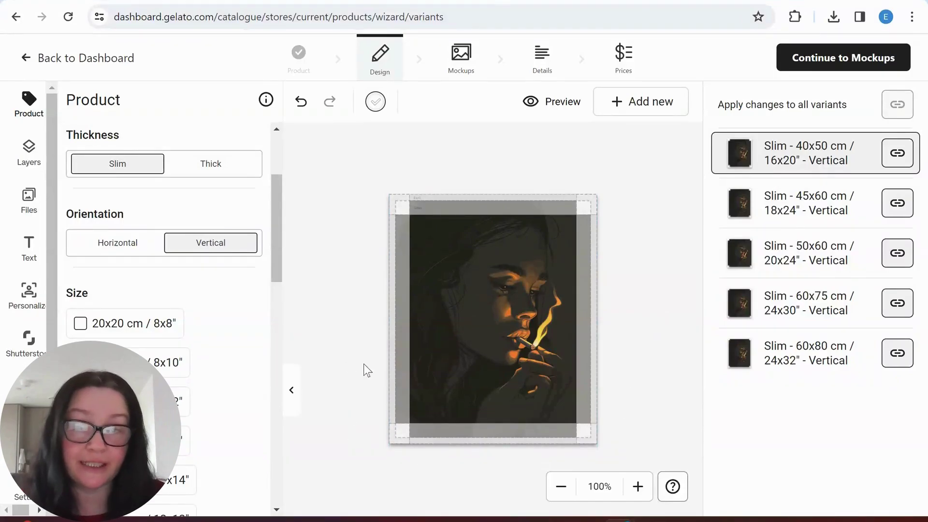
Step: Look through the layer, file, text and personalization options available for the canvas design
{"action": "left_click", "coordinate": [29, 159]}
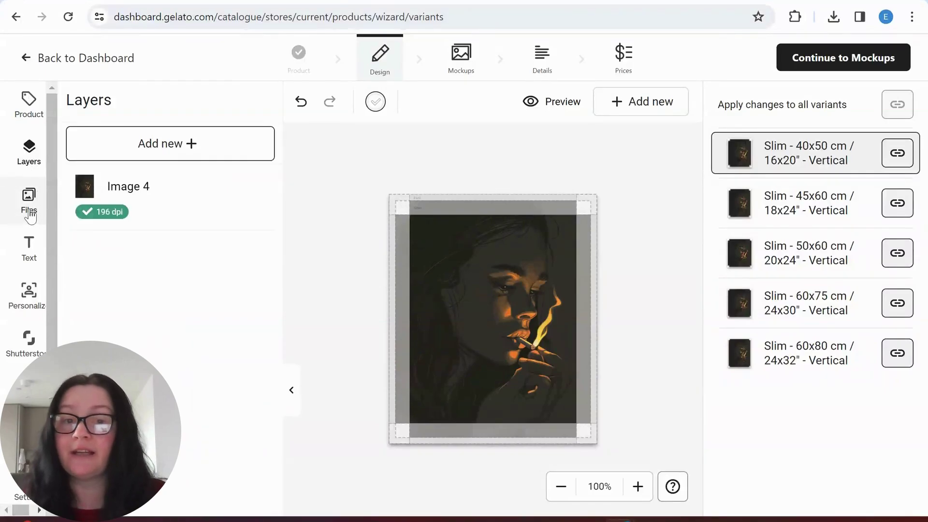
{"action": "left_click", "coordinate": [30, 217]}
{"action": "left_click", "coordinate": [22, 248]}
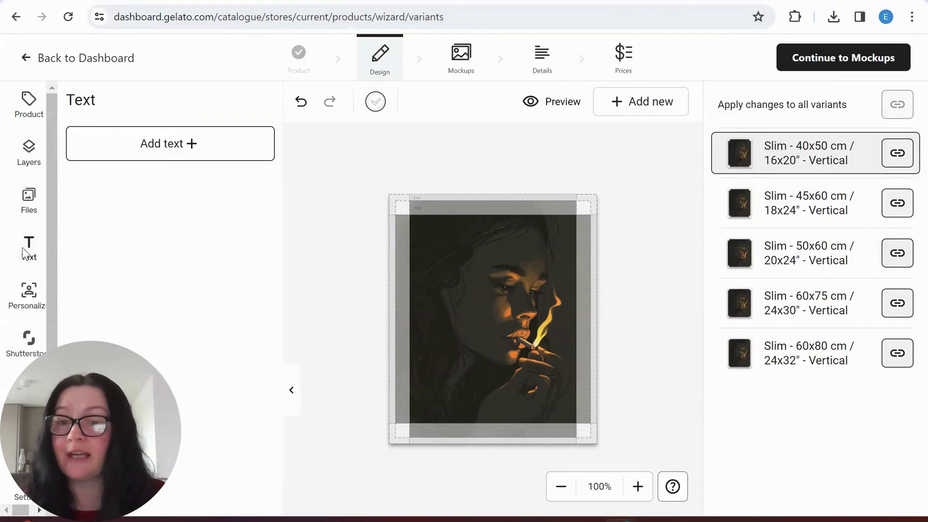
{"action": "left_click", "coordinate": [24, 299]}
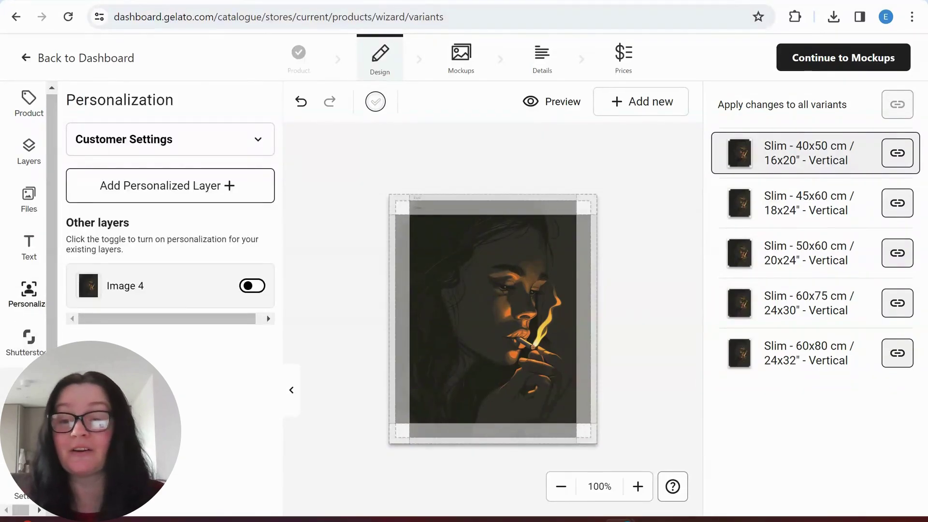
Step: Check the artwork's resolution and fit on each canvas variant from 40x50 cm up to 60x80 cm
{"action": "scroll", "coordinate": [29, 242], "scroll_direction": "down", "scroll_amount": 2}
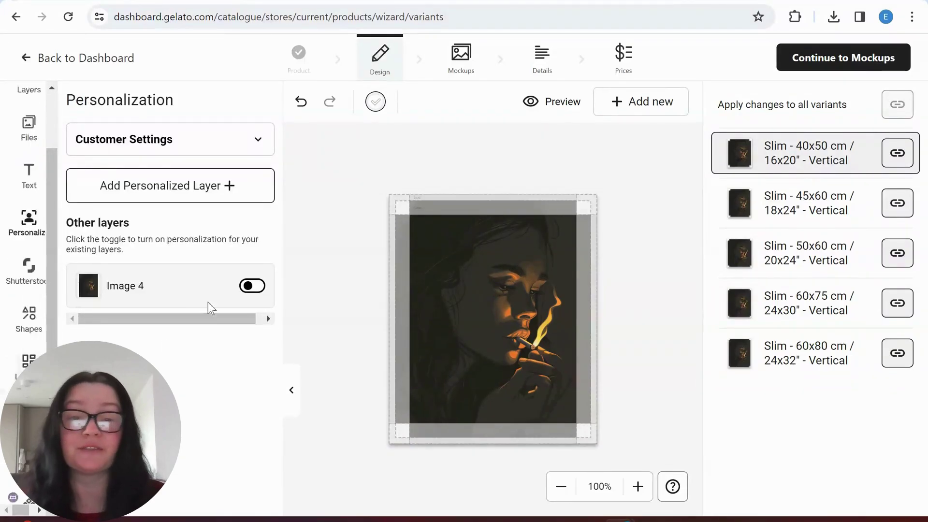
{"action": "left_click", "coordinate": [477, 300]}
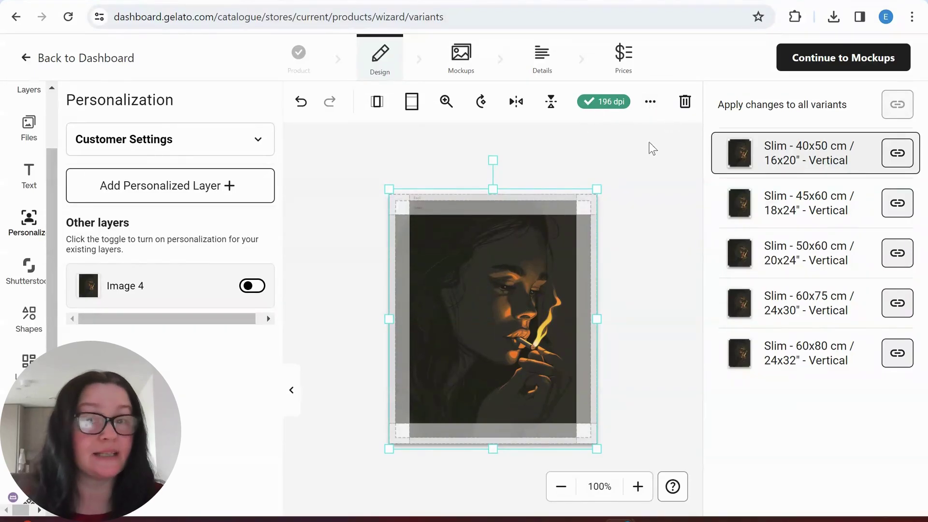
{"action": "left_click", "coordinate": [828, 211]}
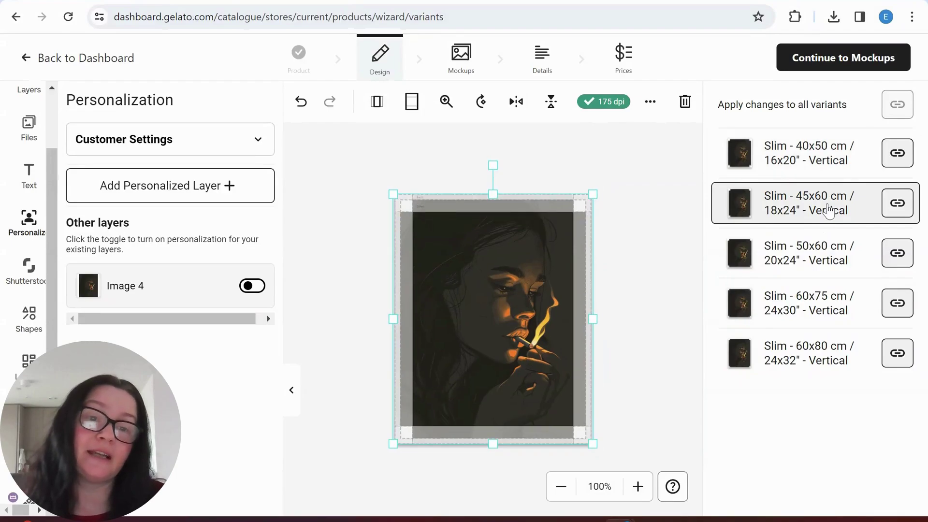
{"action": "left_click", "coordinate": [810, 259]}
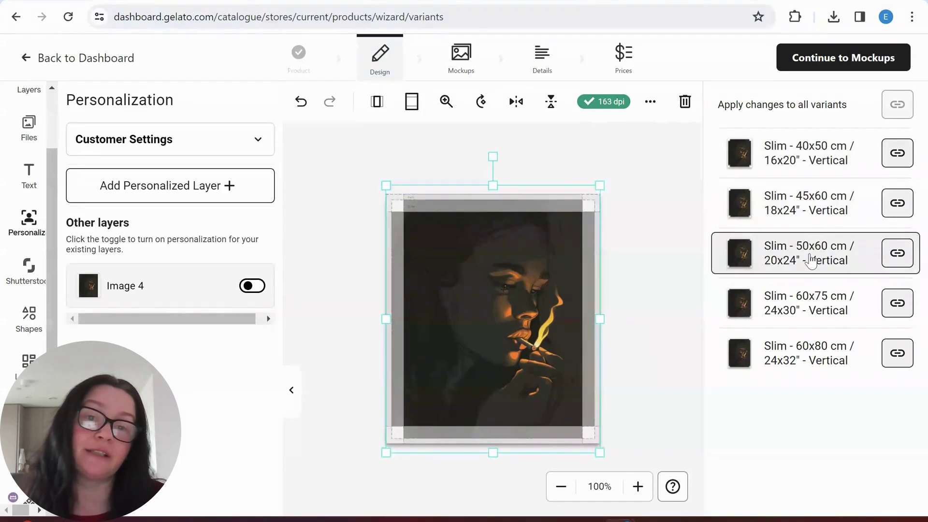
{"action": "left_click", "coordinate": [787, 312]}
{"action": "left_click", "coordinate": [803, 357]}
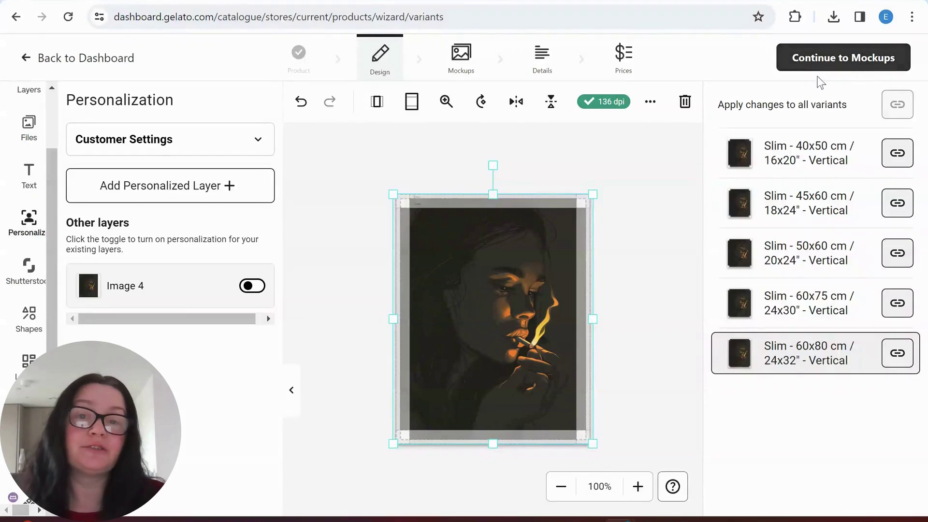
{"action": "left_click", "coordinate": [656, 249]}
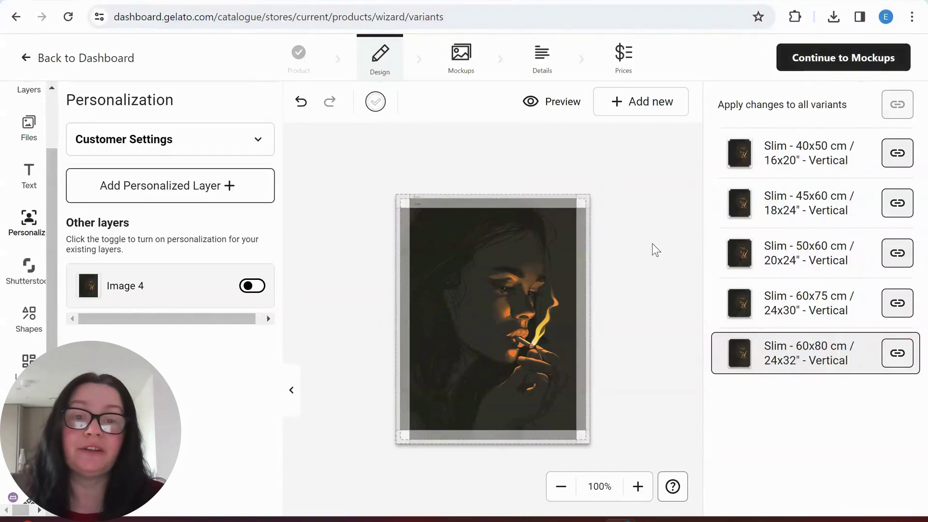
Step: Preview the 60x80 cm canvas on its own and in the bedroom scenes, and close the preview
{"action": "left_click", "coordinate": [560, 101]}
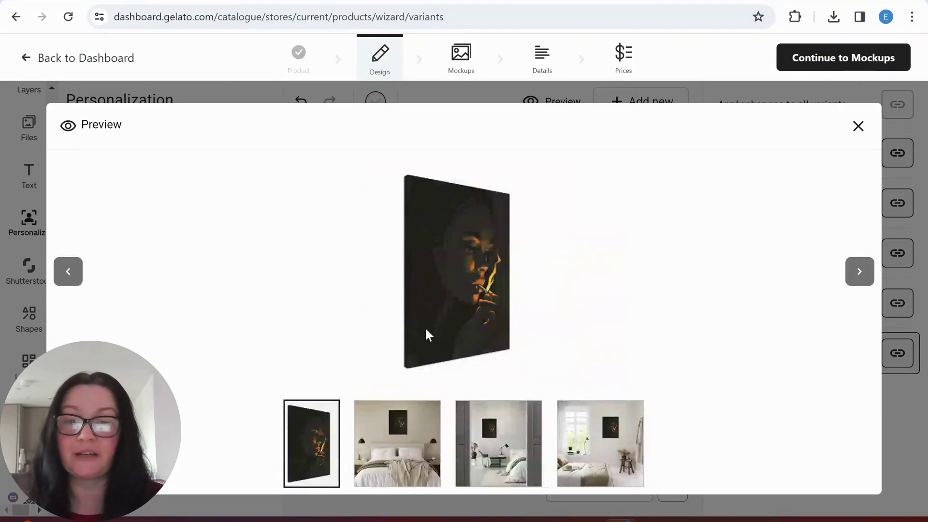
{"action": "left_click", "coordinate": [862, 276]}
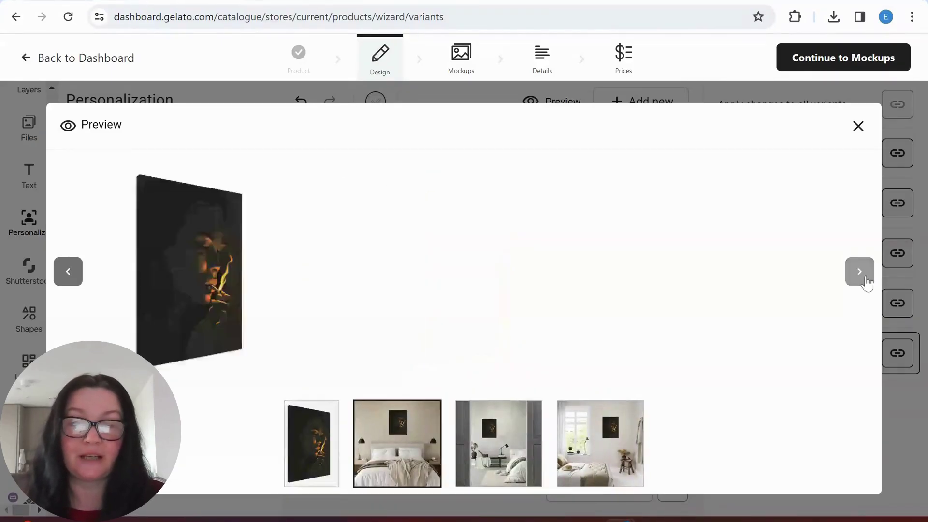
{"action": "left_click", "coordinate": [864, 278]}
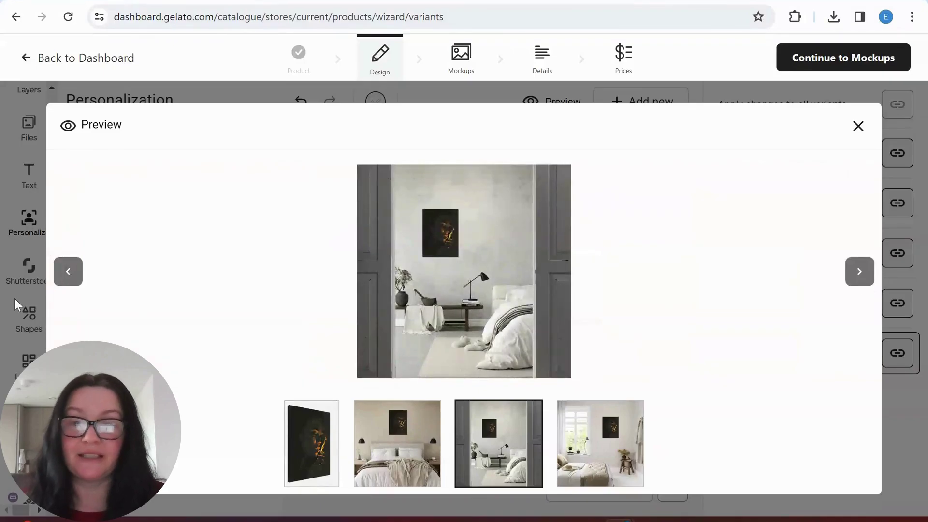
{"action": "left_click", "coordinate": [68, 271]}
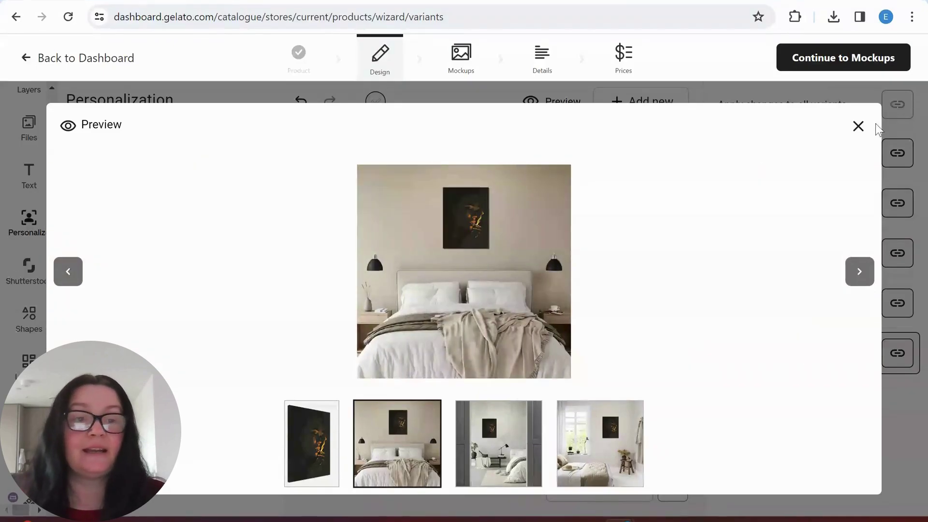
{"action": "left_click", "coordinate": [858, 126]}
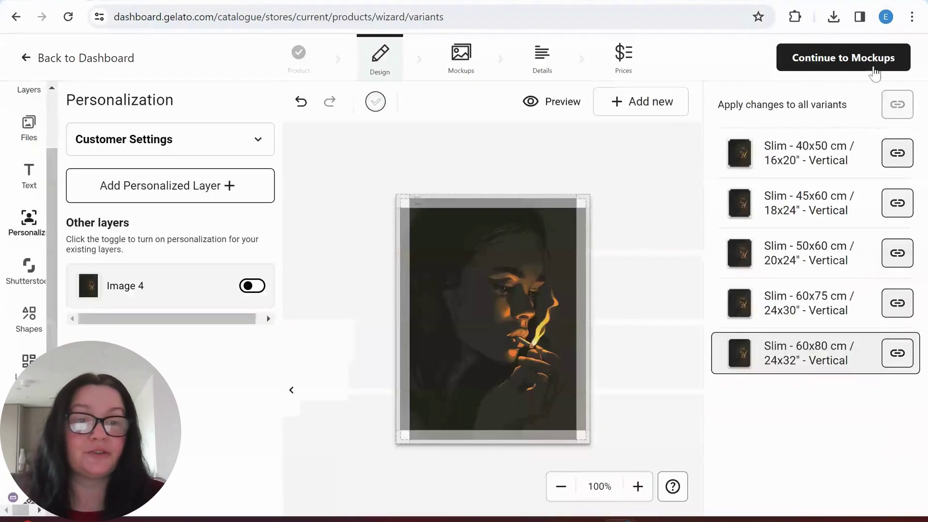
Step: Continue to the mockups stage and browse the free, Leaning and full mockup selections, keeping the default primary mockup
{"action": "left_click", "coordinate": [848, 57]}
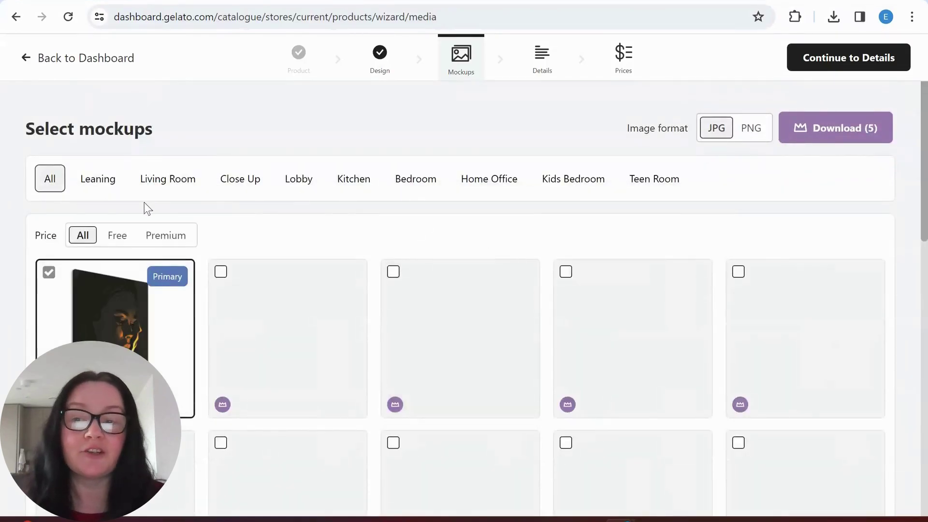
{"action": "left_click", "coordinate": [117, 235]}
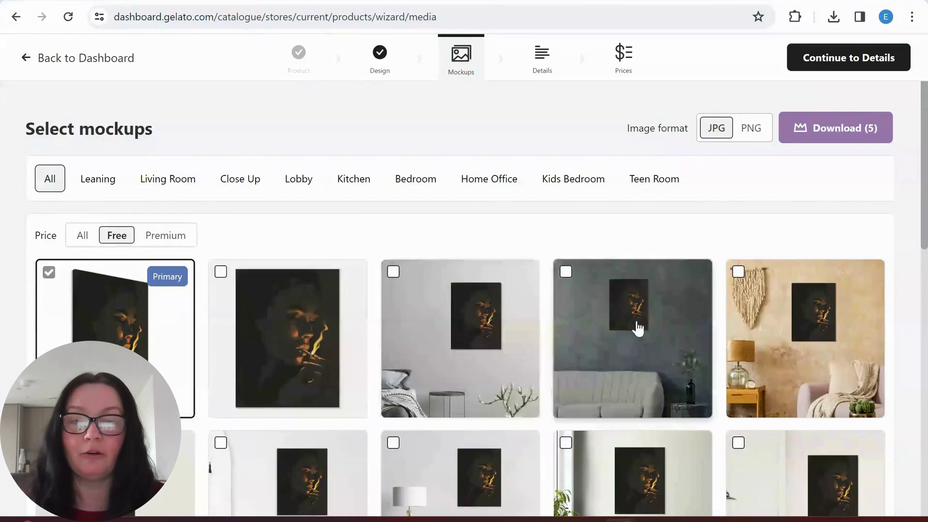
{"action": "scroll", "coordinate": [636, 325], "scroll_direction": "down", "scroll_amount": 3}
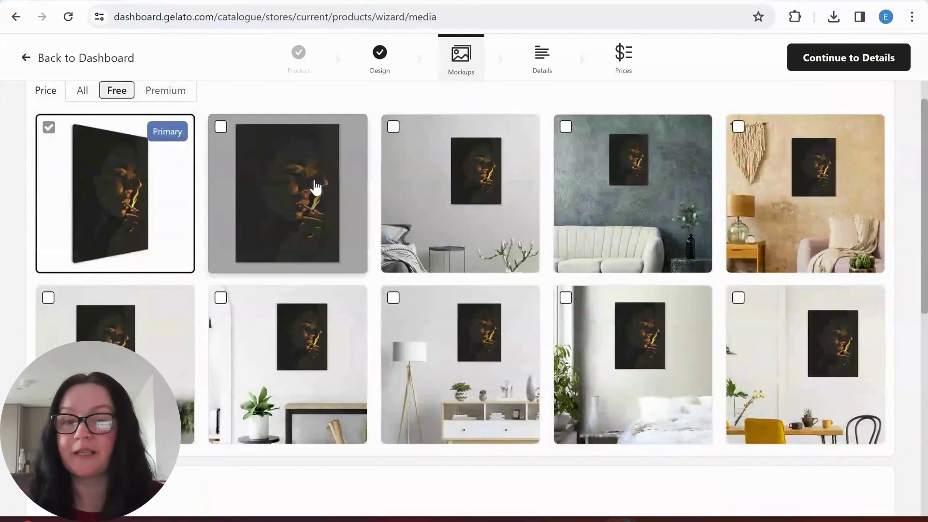
{"action": "scroll", "coordinate": [477, 245], "scroll_direction": "down", "scroll_amount": 3}
{"action": "scroll", "coordinate": [473, 241], "scroll_direction": "up", "scroll_amount": 7}
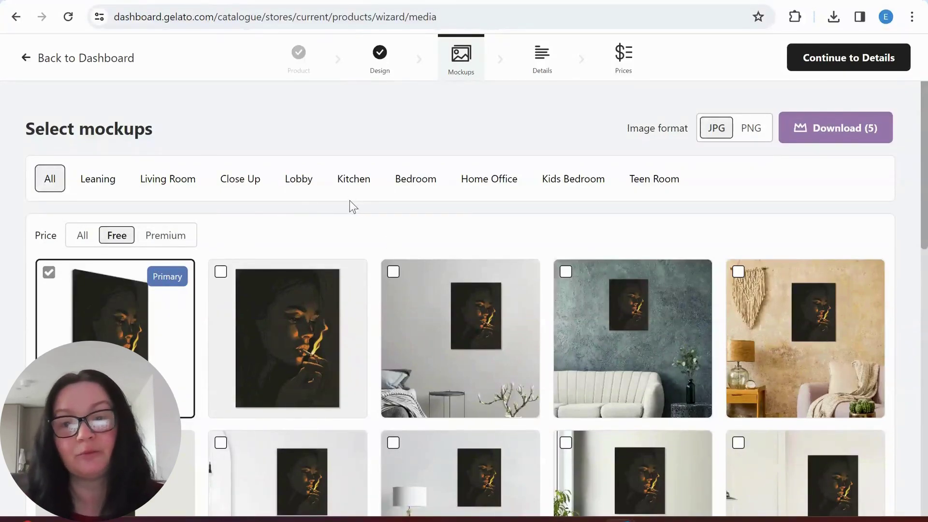
{"action": "left_click", "coordinate": [99, 182]}
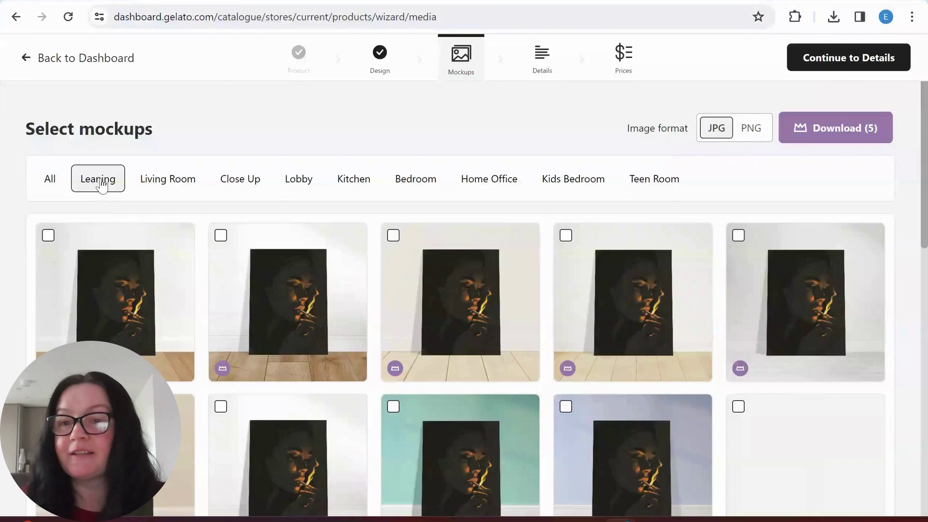
{"action": "left_click", "coordinate": [46, 182]}
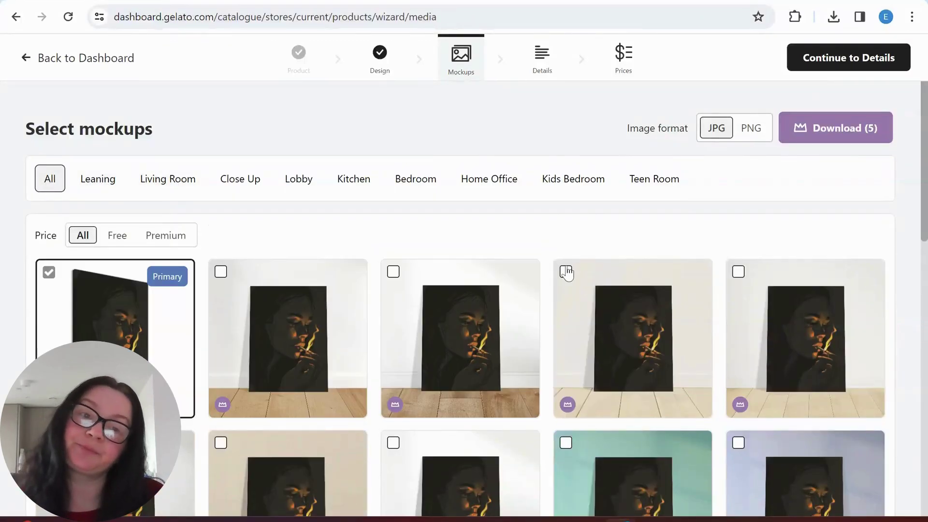
Step: Continue to the product details and read through the template's title and default canvas description
{"action": "left_click", "coordinate": [852, 58]}
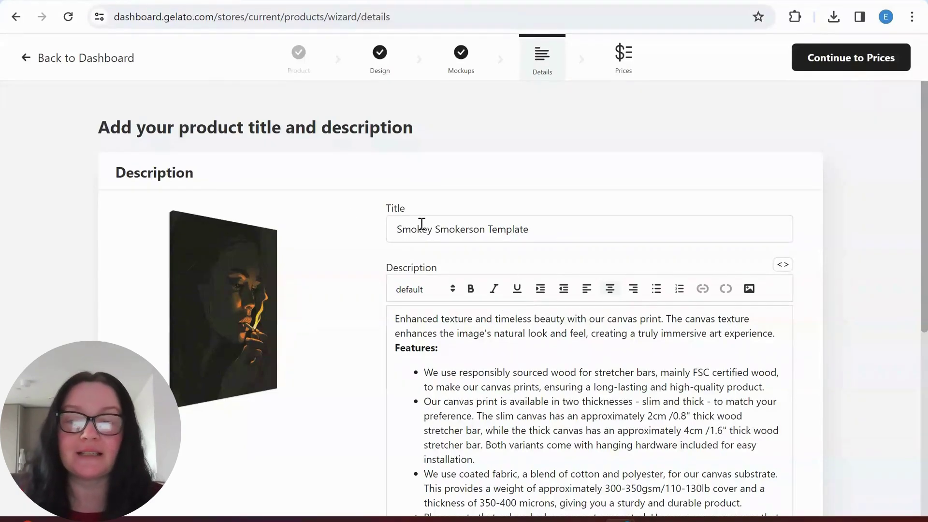
{"action": "scroll", "coordinate": [422, 223], "scroll_direction": "down", "scroll_amount": 4}
{"action": "scroll", "coordinate": [704, 290], "scroll_direction": "up", "scroll_amount": 4}
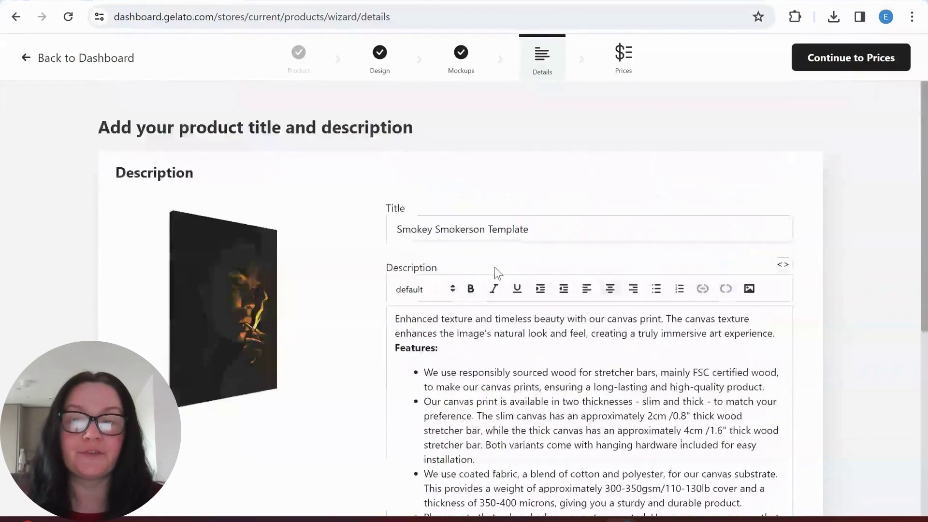
{"action": "scroll", "coordinate": [479, 368], "scroll_direction": "down", "scroll_amount": 3}
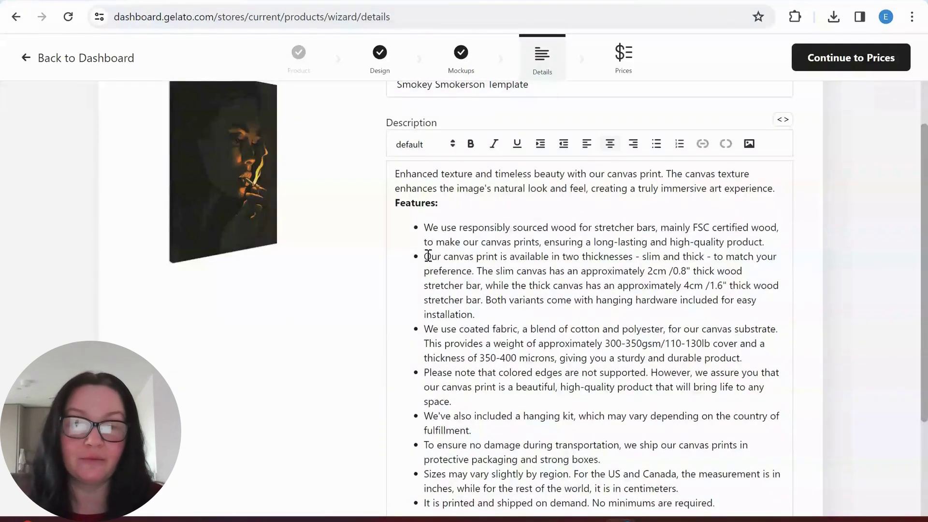
{"action": "scroll", "coordinate": [645, 422], "scroll_direction": "down", "scroll_amount": 2}
{"action": "scroll", "coordinate": [646, 379], "scroll_direction": "up", "scroll_amount": 5}
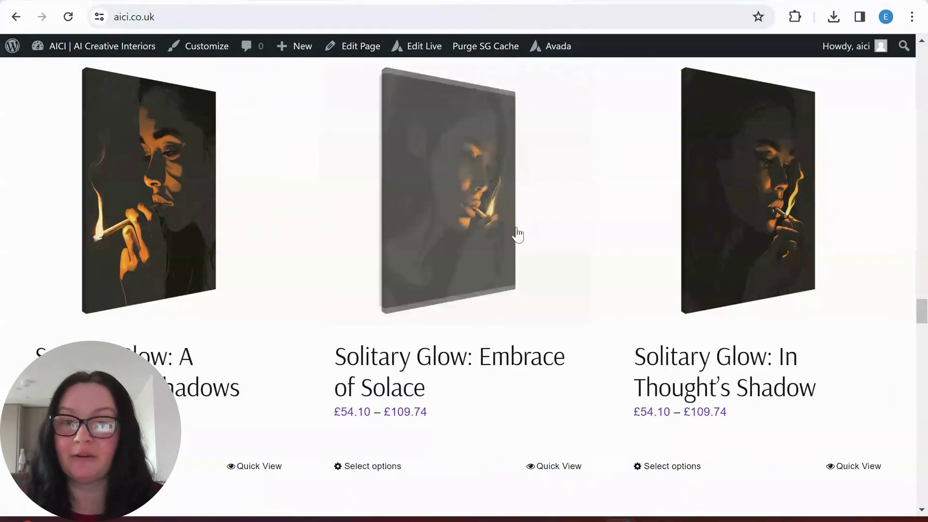
Step: Compare the description on the store's "Solitary Glow: Embrace of Solace" product page with the Gelato template's default description
{"action": "left_click", "coordinate": [463, 244]}
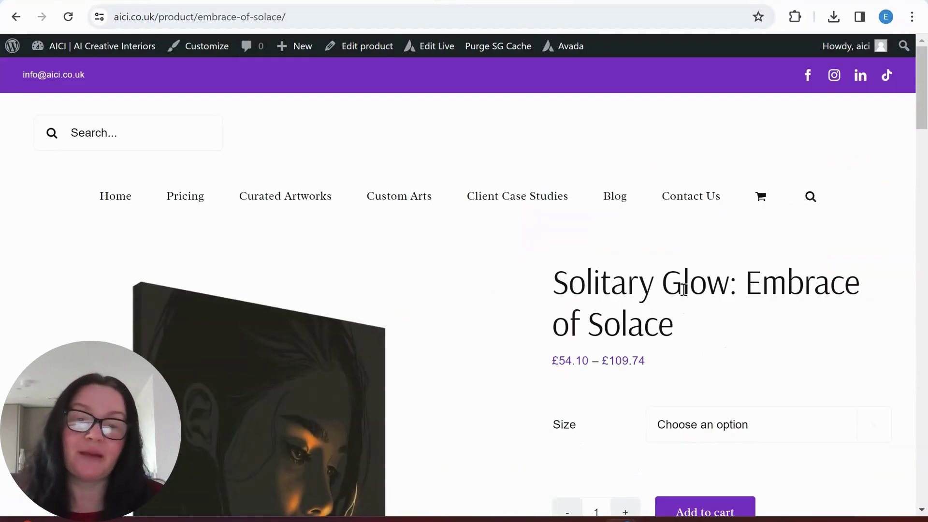
{"action": "scroll", "coordinate": [687, 302], "scroll_direction": "down", "scroll_amount": 15}
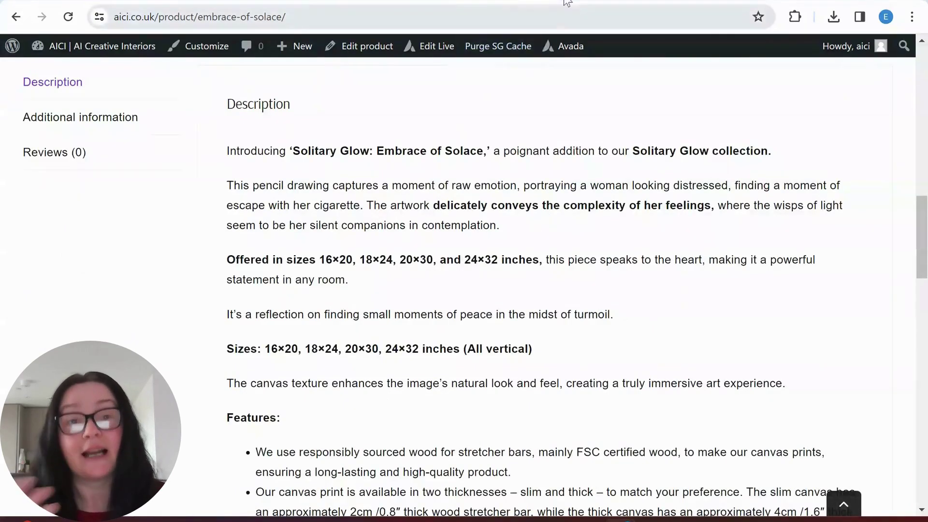
{"action": "key", "text": "ctrl+Tab"}
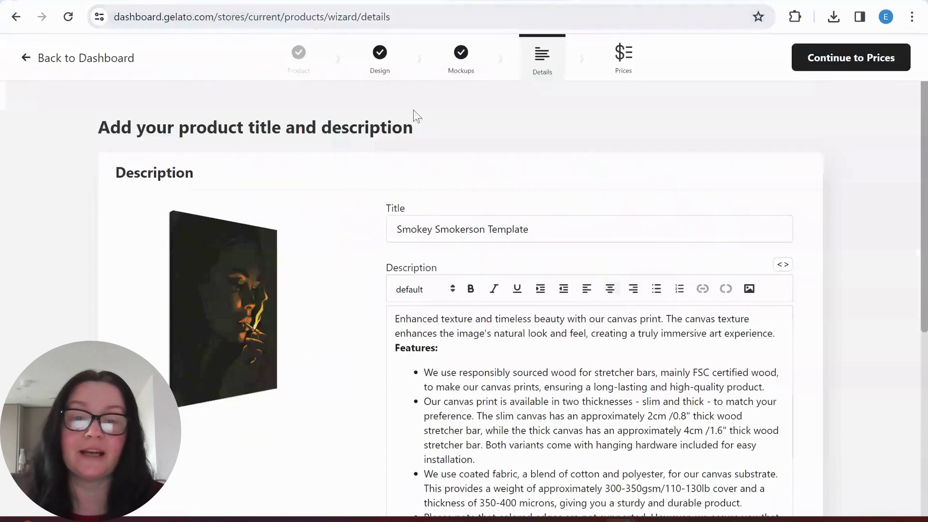
{"action": "scroll", "coordinate": [630, 384], "scroll_direction": "down", "scroll_amount": 6}
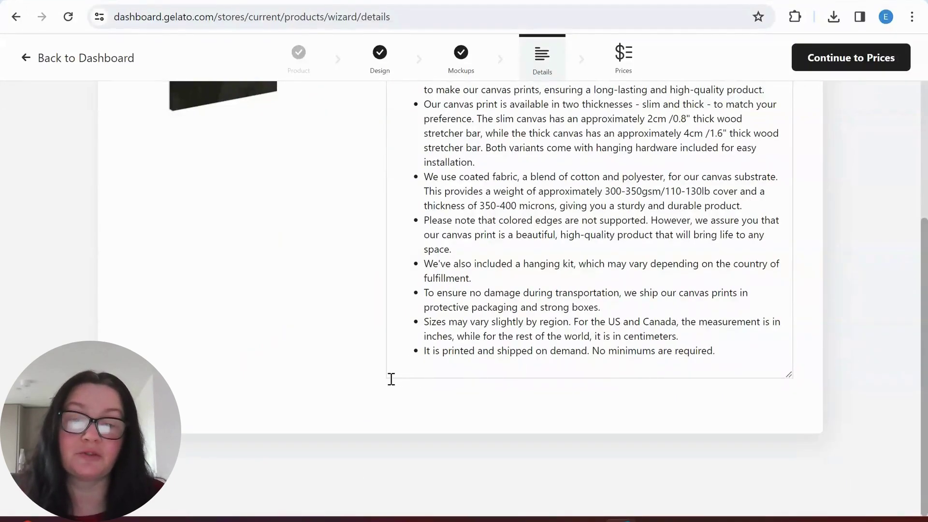
{"action": "scroll", "coordinate": [652, 252], "scroll_direction": "up", "scroll_amount": 5}
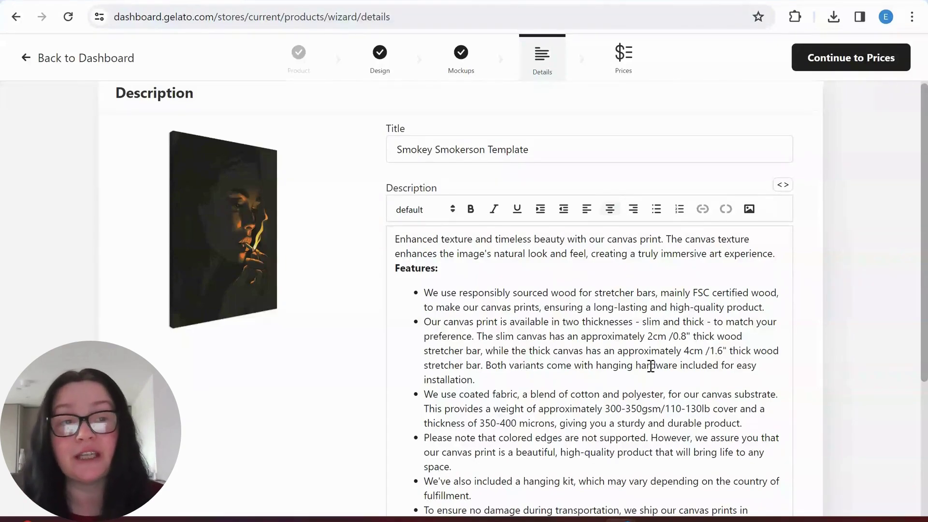
Step: Continue to the prices and include the shipping cost in the profit calculation
{"action": "left_click", "coordinate": [838, 58]}
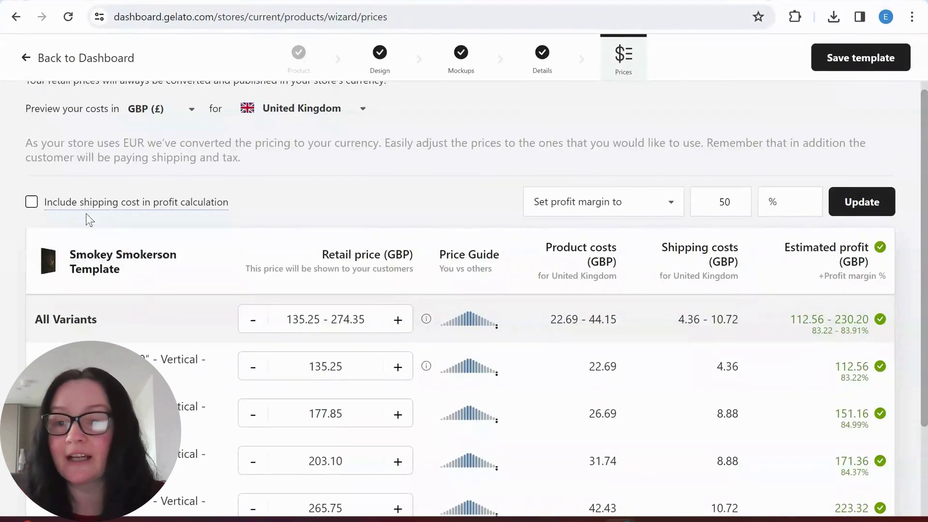
{"action": "left_click", "coordinate": [52, 205]}
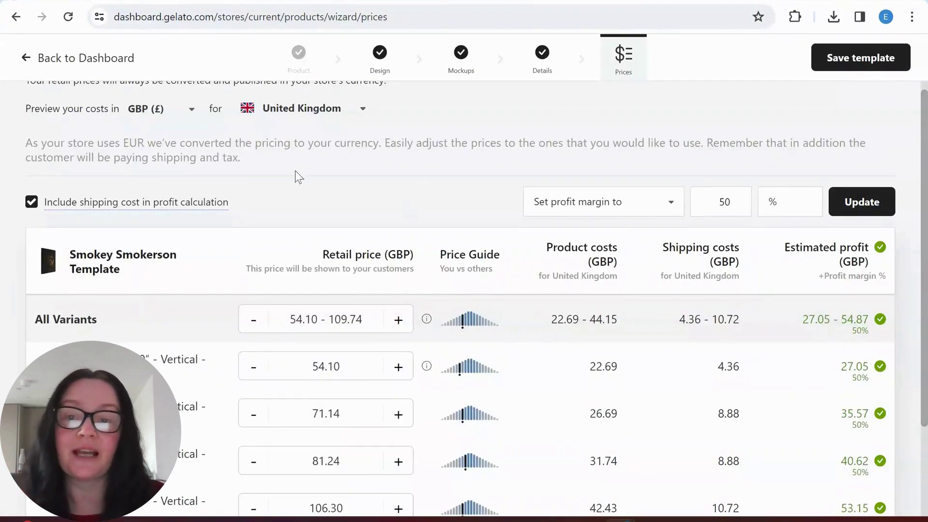
{"action": "scroll", "coordinate": [291, 179], "scroll_direction": "up", "scroll_amount": 2}
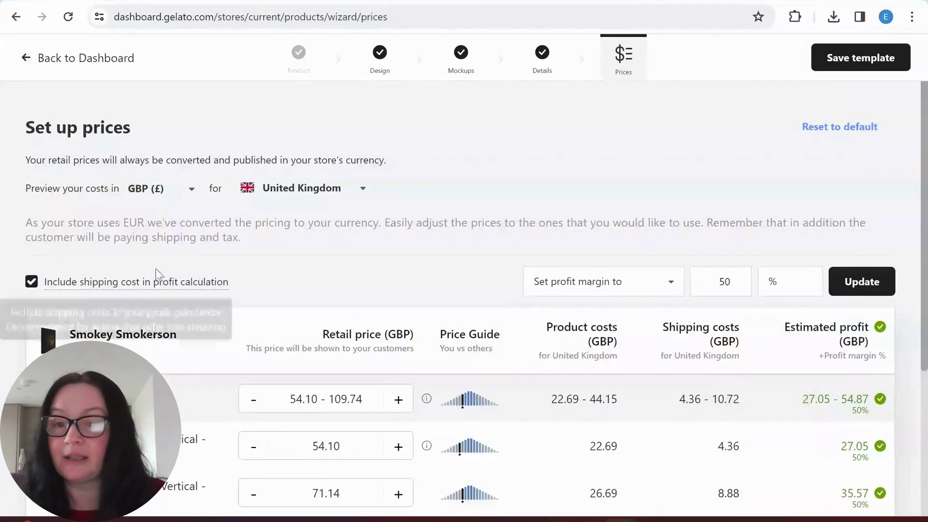
Step: Look through the countries available for the cost preview and keep United Kingdom selected
{"action": "left_click", "coordinate": [290, 188]}
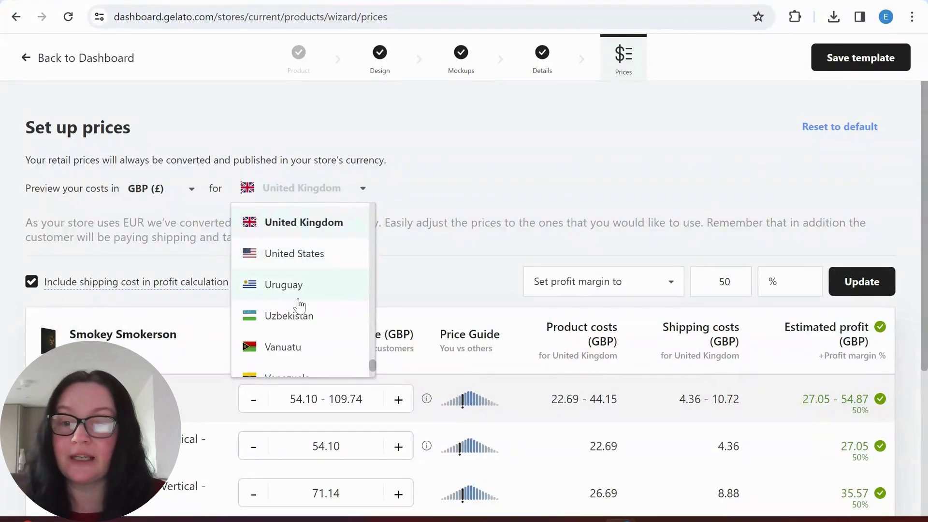
{"action": "scroll", "coordinate": [297, 305], "scroll_direction": "down", "scroll_amount": 4}
{"action": "scroll", "coordinate": [298, 311], "scroll_direction": "up", "scroll_amount": 4}
{"action": "scroll", "coordinate": [299, 309], "scroll_direction": "up", "scroll_amount": 5}
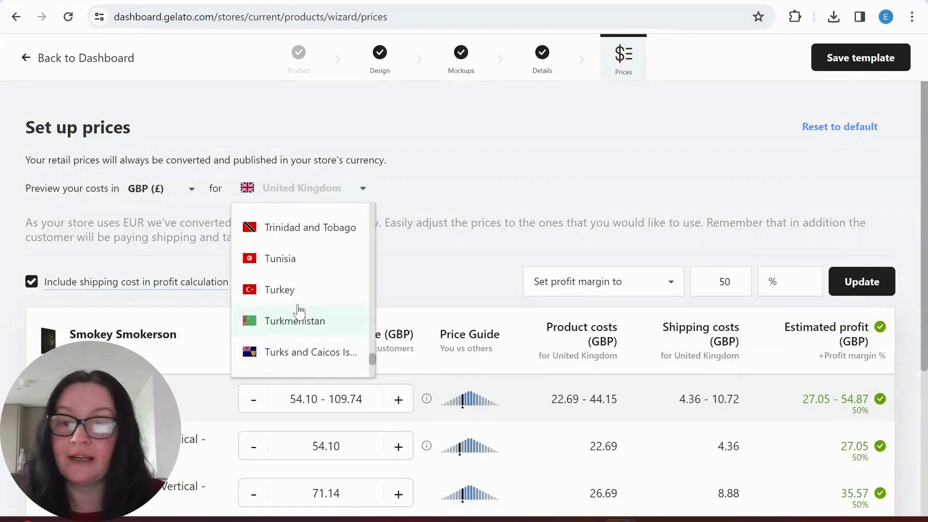
{"action": "scroll", "coordinate": [300, 308], "scroll_direction": "up", "scroll_amount": 4}
{"action": "scroll", "coordinate": [300, 308], "scroll_direction": "down", "scroll_amount": 4}
{"action": "scroll", "coordinate": [301, 307], "scroll_direction": "down", "scroll_amount": 3}
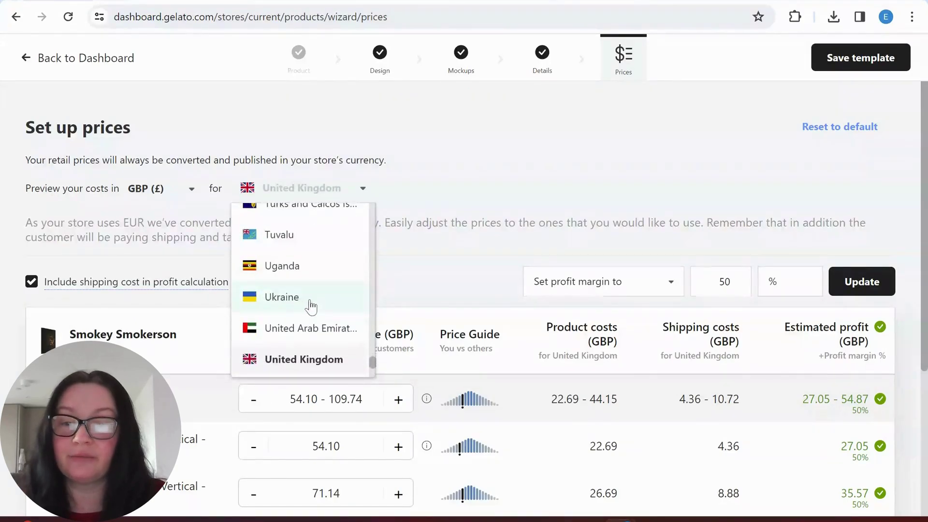
{"action": "left_click", "coordinate": [300, 367]}
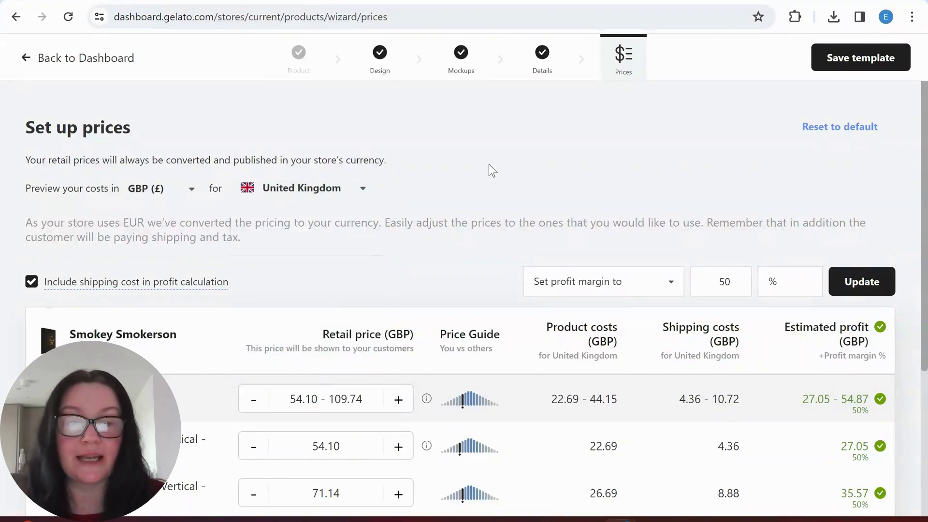
Step: Try the retail price and profit methods for the bulk price update, ending back on profit margin
{"action": "left_click", "coordinate": [615, 287]}
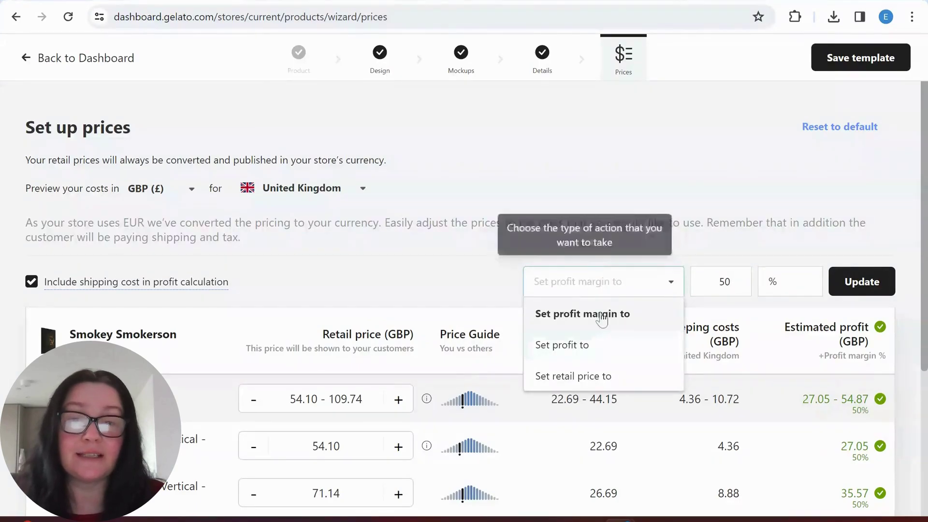
{"action": "left_click", "coordinate": [585, 379]}
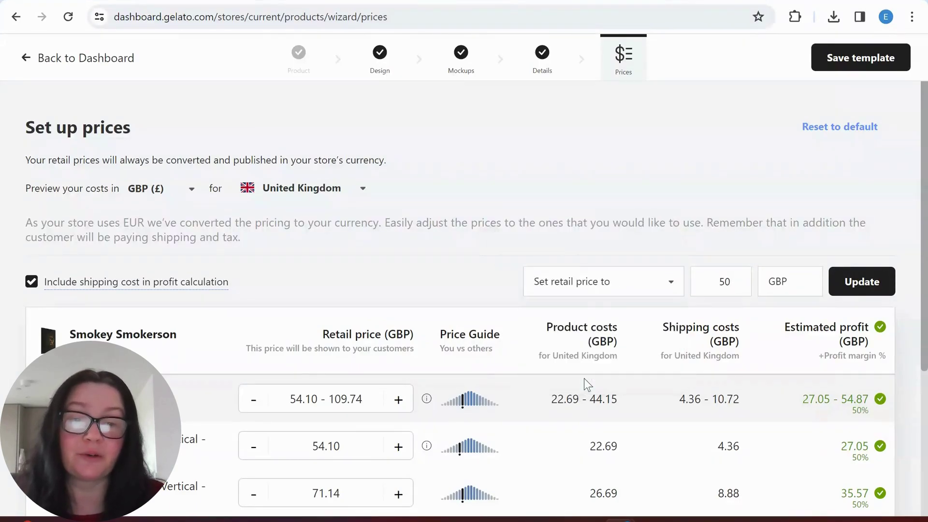
{"action": "left_click", "coordinate": [591, 286]}
{"action": "left_click", "coordinate": [581, 348]}
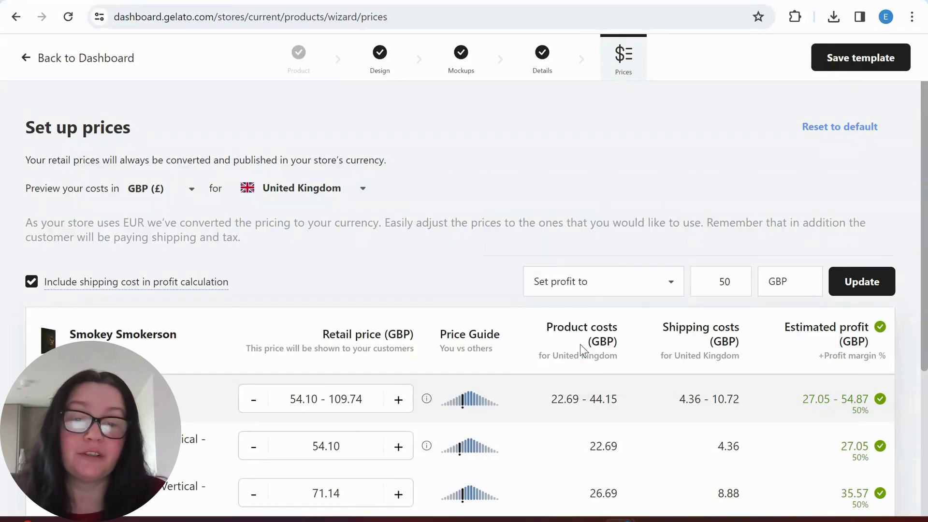
{"action": "left_click", "coordinate": [585, 289]}
{"action": "left_click", "coordinate": [599, 319]}
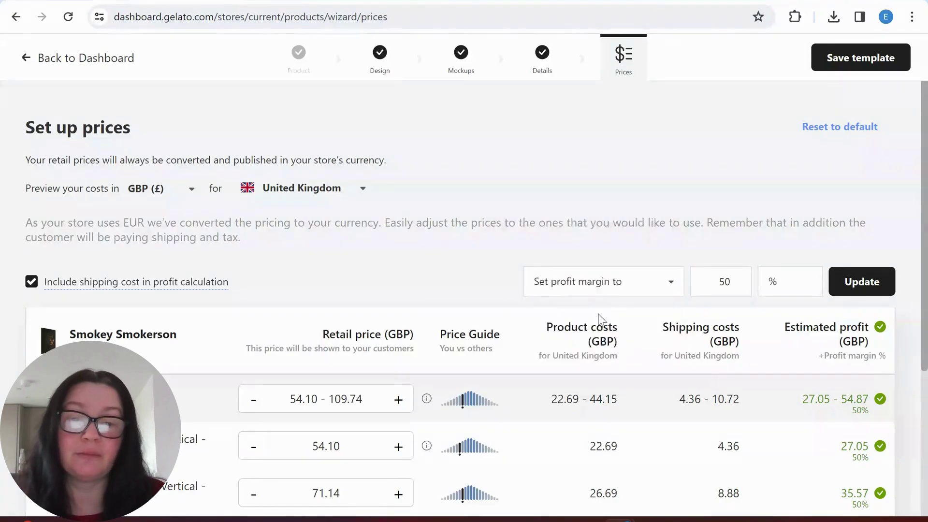
Step: Apply a fixed profit of 50 GBP to all canvas variants and review the recalculated prices
{"action": "left_click", "coordinate": [605, 285]}
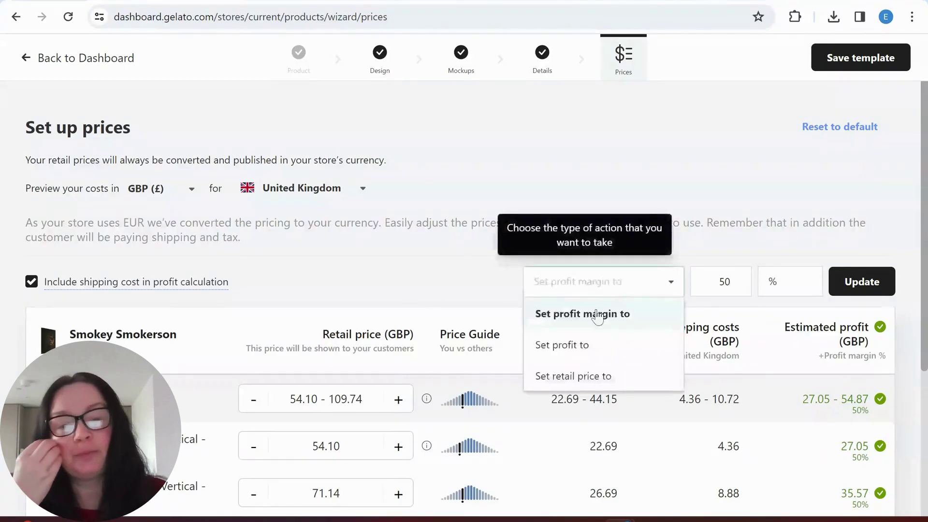
{"action": "left_click", "coordinate": [587, 345]}
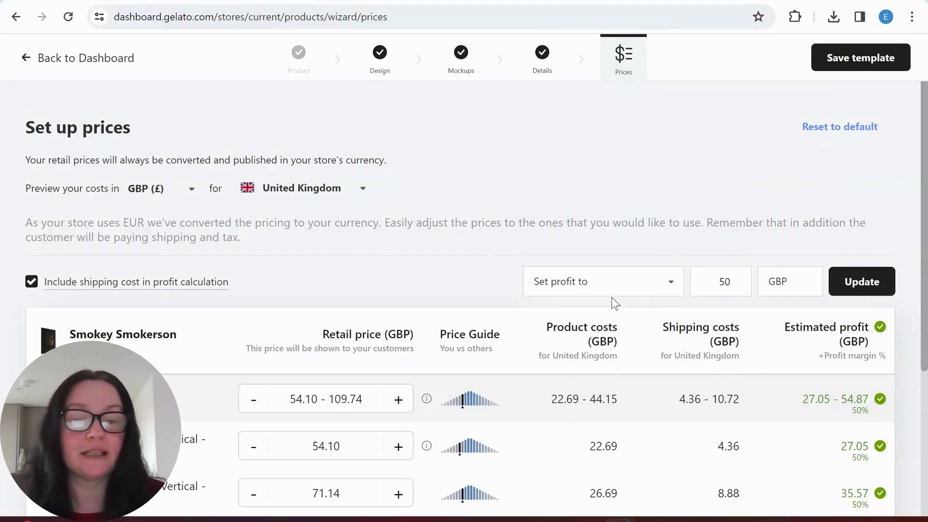
{"action": "scroll", "coordinate": [861, 285], "scroll_direction": "down", "scroll_amount": 2}
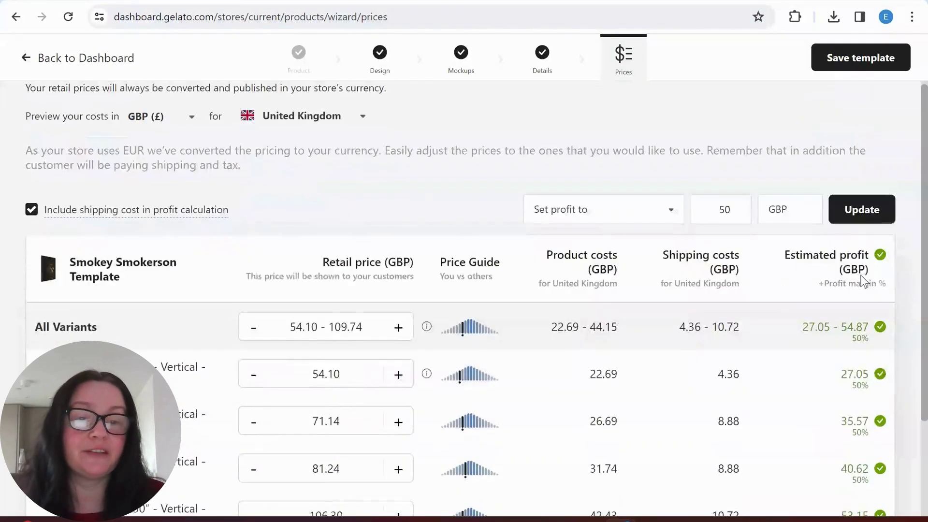
{"action": "left_click", "coordinate": [863, 209]}
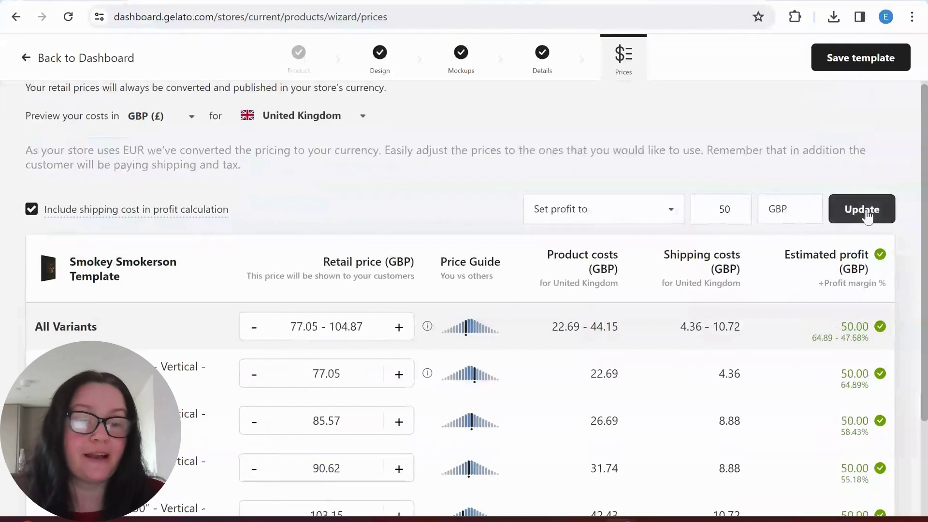
{"action": "scroll", "coordinate": [490, 379], "scroll_direction": "down", "scroll_amount": 3}
{"action": "mouse_move", "coordinate": [500, 384]}
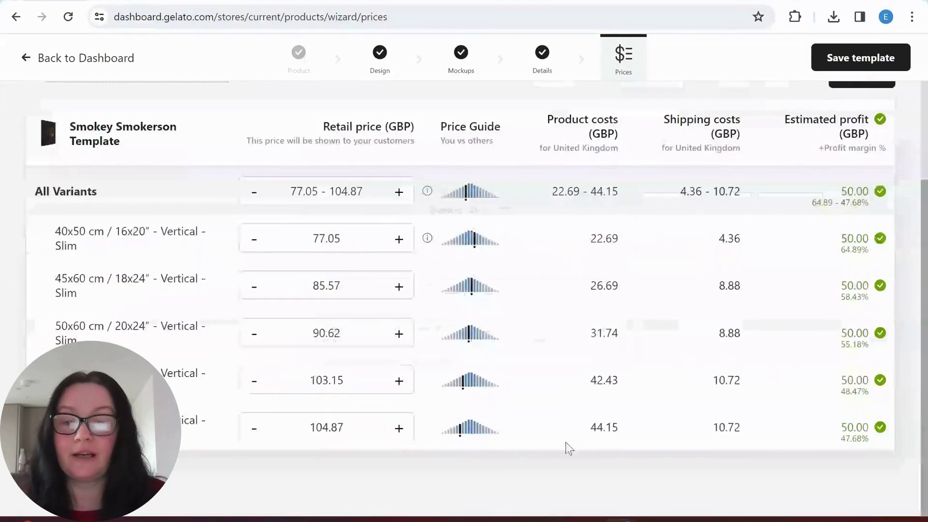
{"action": "scroll", "coordinate": [878, 280], "scroll_direction": "up", "scroll_amount": 3}
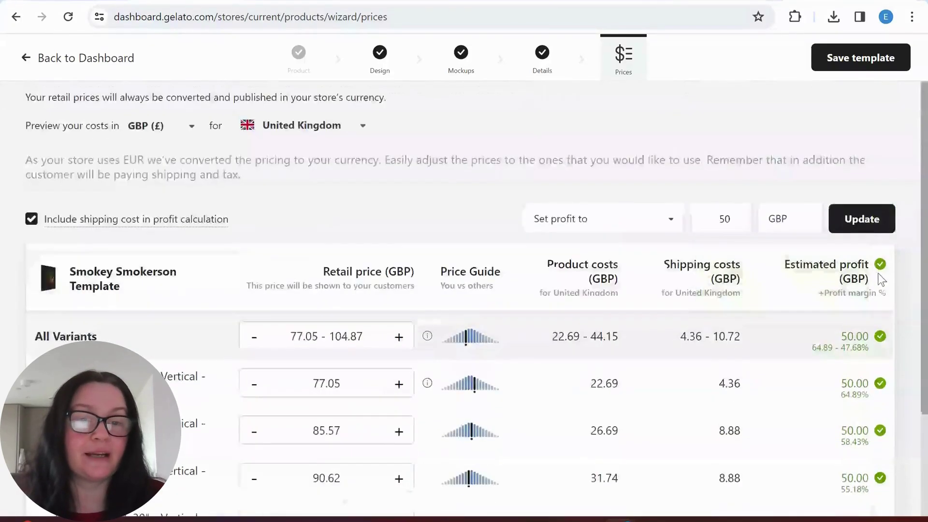
Step: Apply a 50% profit margin to all canvas variants and check each size's retail price and estimated profit
{"action": "left_click", "coordinate": [627, 218]}
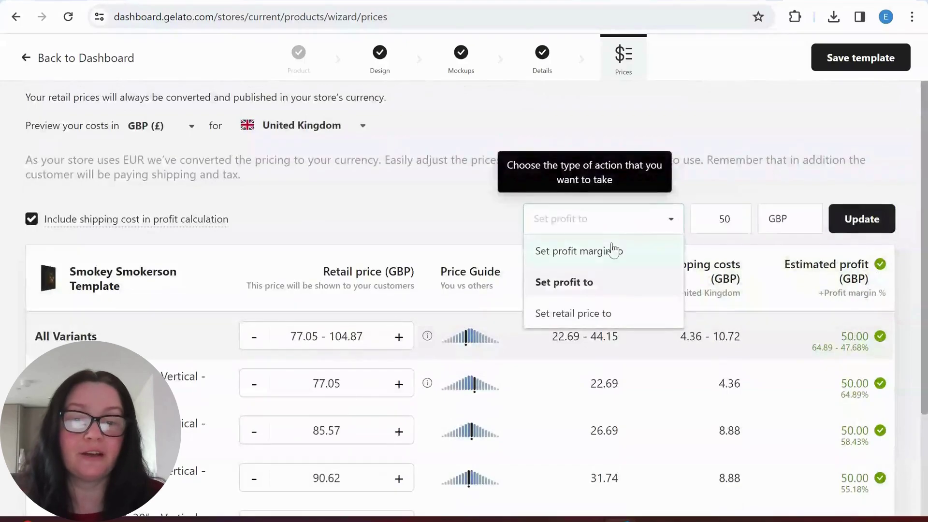
{"action": "left_click", "coordinate": [593, 314]}
{"action": "left_click", "coordinate": [592, 227]}
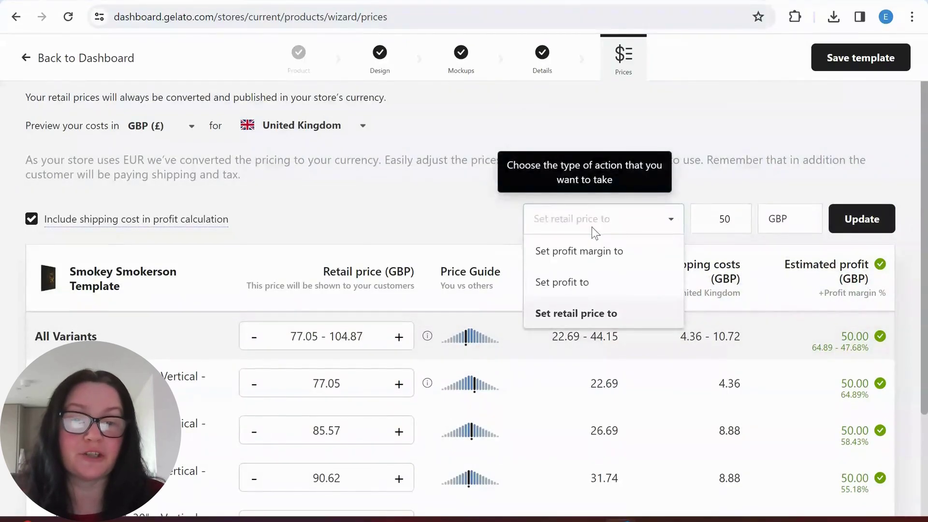
{"action": "left_click", "coordinate": [593, 253]}
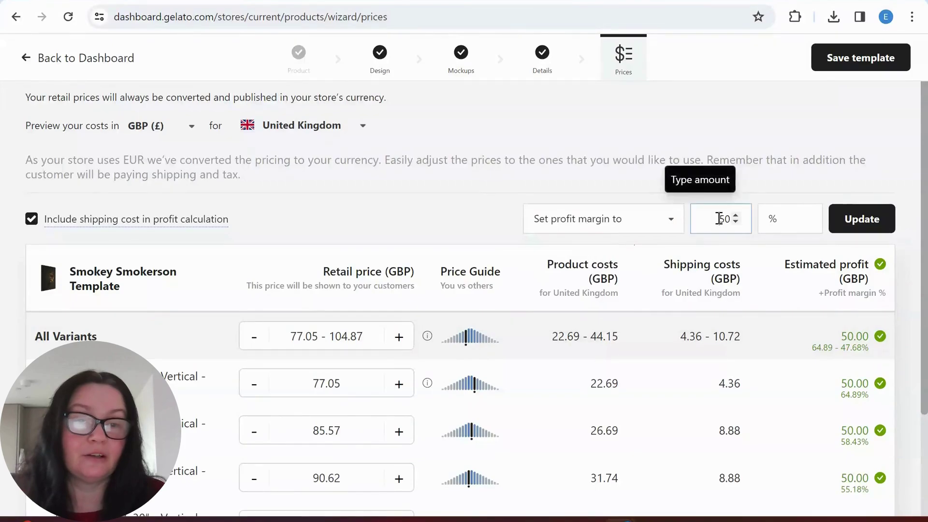
{"action": "left_click", "coordinate": [848, 217]}
{"action": "scroll", "coordinate": [739, 338], "scroll_direction": "down", "scroll_amount": 1}
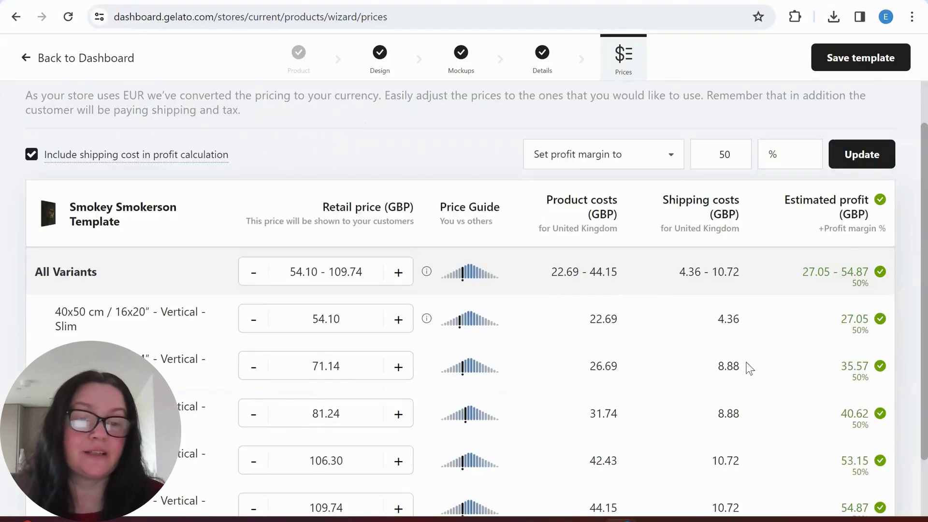
{"action": "scroll", "coordinate": [886, 376], "scroll_direction": "down", "scroll_amount": 2}
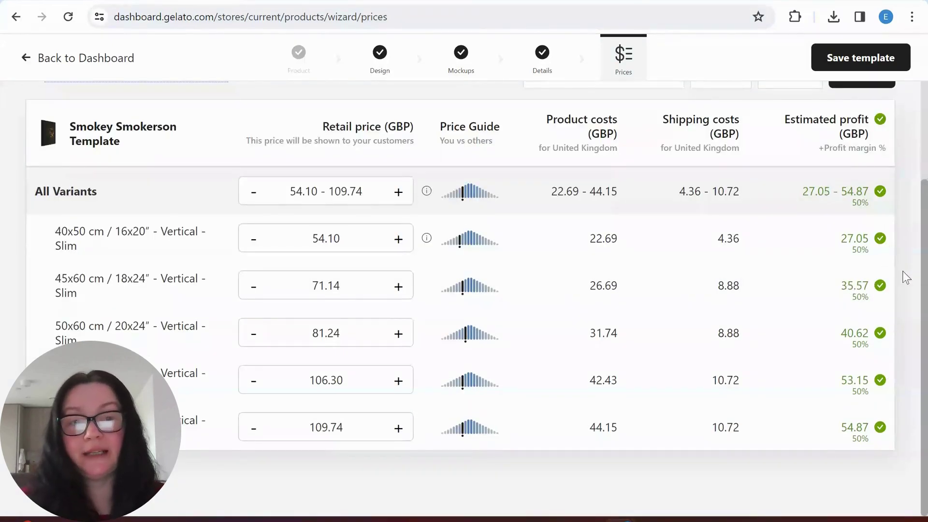
{"action": "scroll", "coordinate": [920, 241], "scroll_direction": "up", "scroll_amount": 3}
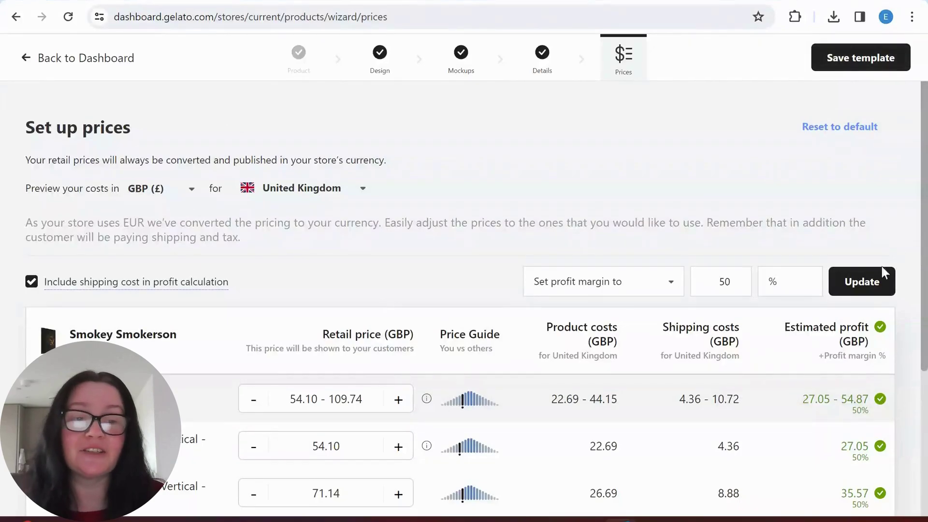
Step: Save the Smokey Smokerson template and check for it in the list of saved templates
{"action": "left_click", "coordinate": [868, 70]}
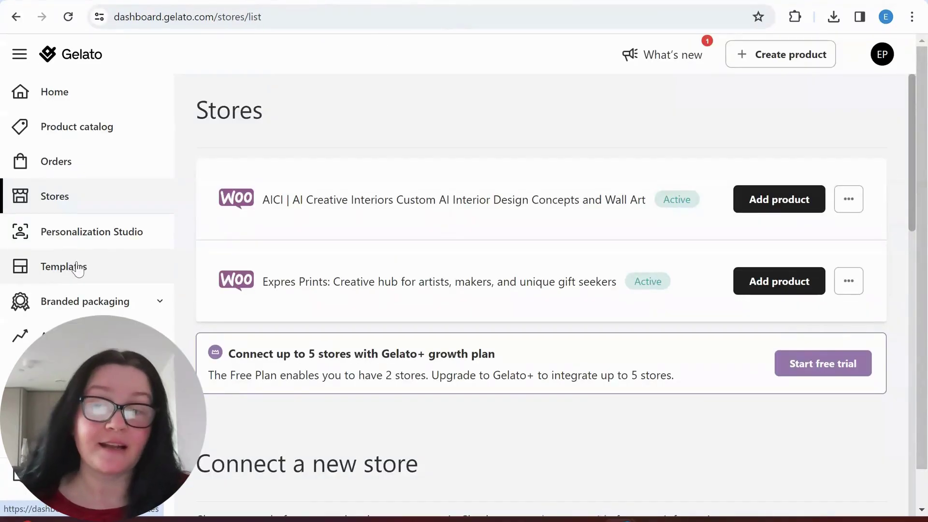
{"action": "left_click", "coordinate": [77, 266]}
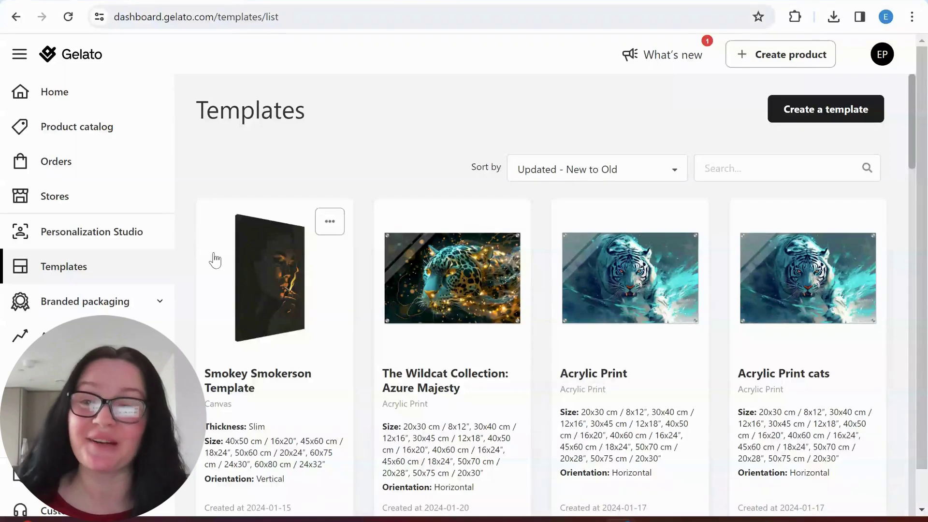
Step: Start a new product for the AICI store from the Smokey Smokerson Template
{"action": "left_click", "coordinate": [64, 204]}
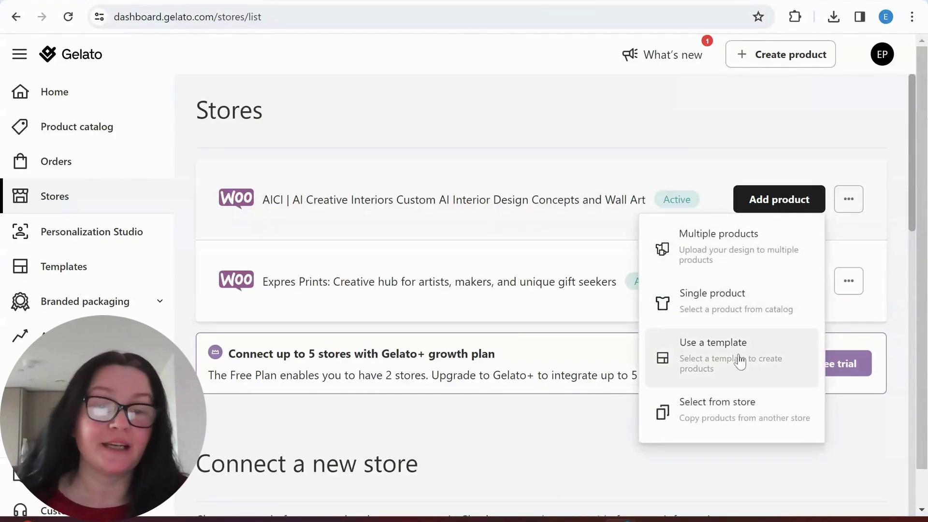
{"action": "left_click", "coordinate": [733, 355]}
{"action": "left_click", "coordinate": [283, 256]}
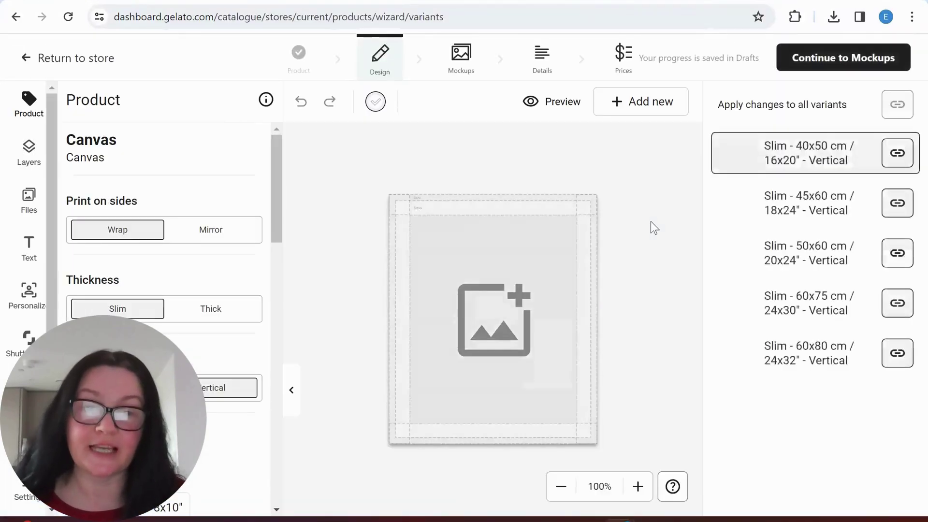
Step: Accept the template's design, mockups, details and prices, and publish the product to the AICI store
{"action": "left_click", "coordinate": [855, 58]}
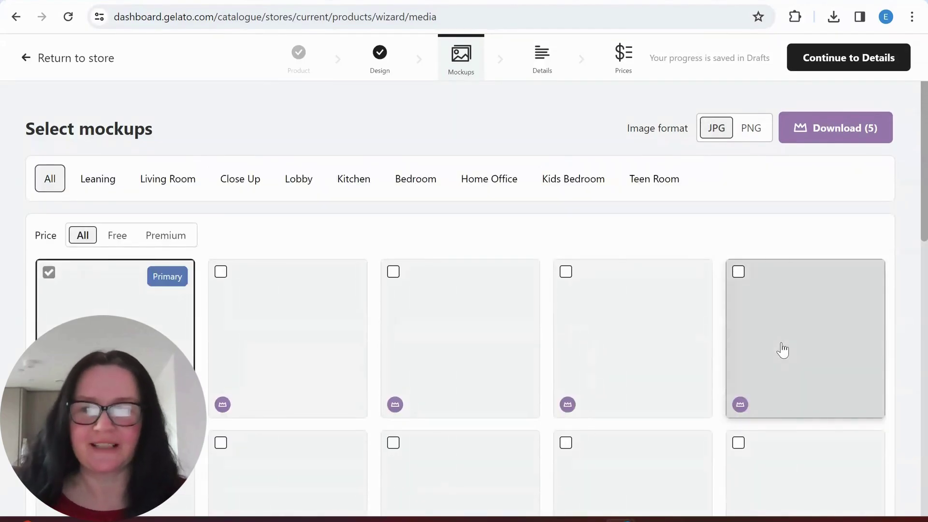
{"action": "left_click", "coordinate": [864, 63]}
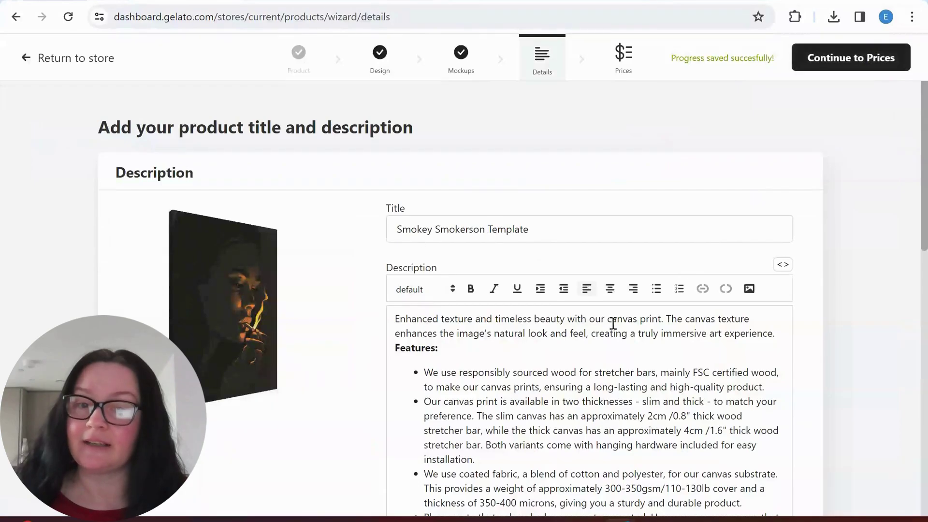
{"action": "left_click", "coordinate": [862, 62]}
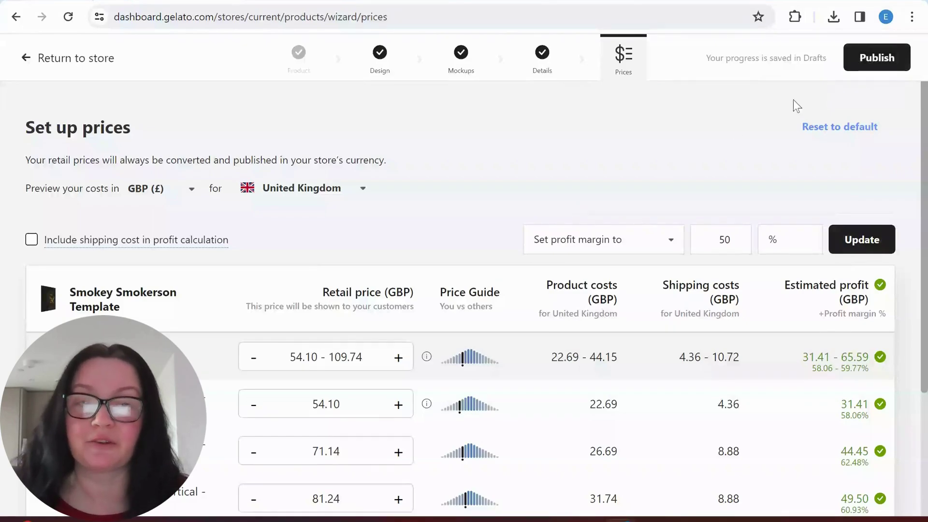
{"action": "left_click", "coordinate": [876, 58]}
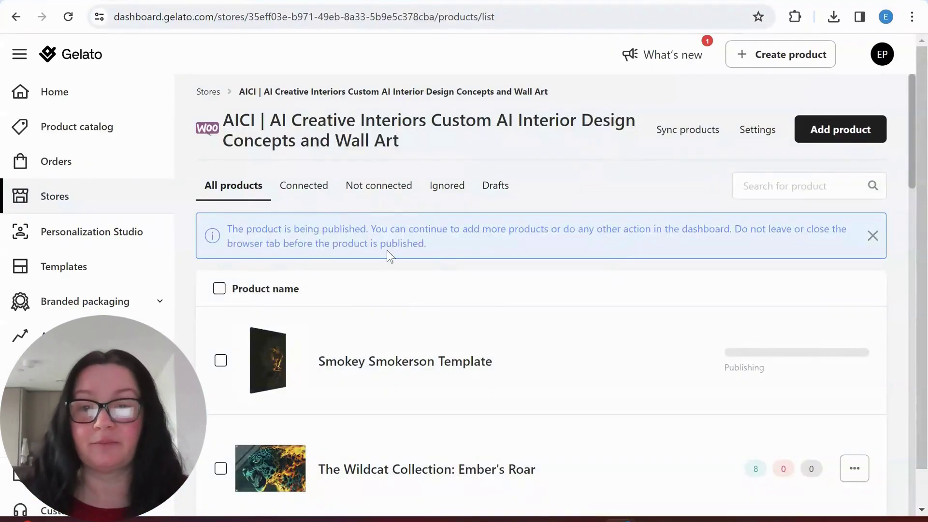
{"action": "scroll", "coordinate": [564, 232], "scroll_direction": "down", "scroll_amount": 1}
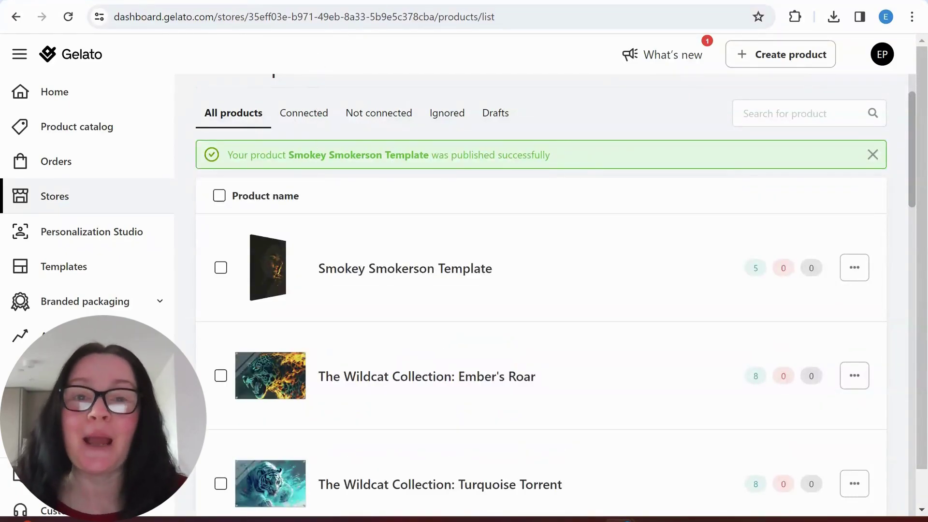
Step: Switch to the AICI site's WordPress dashboard and open the Smokey Smokerson Template draft product for editing
{"action": "left_click", "coordinate": [345, 1]}
{"action": "mouse_move", "coordinate": [74, 53]}
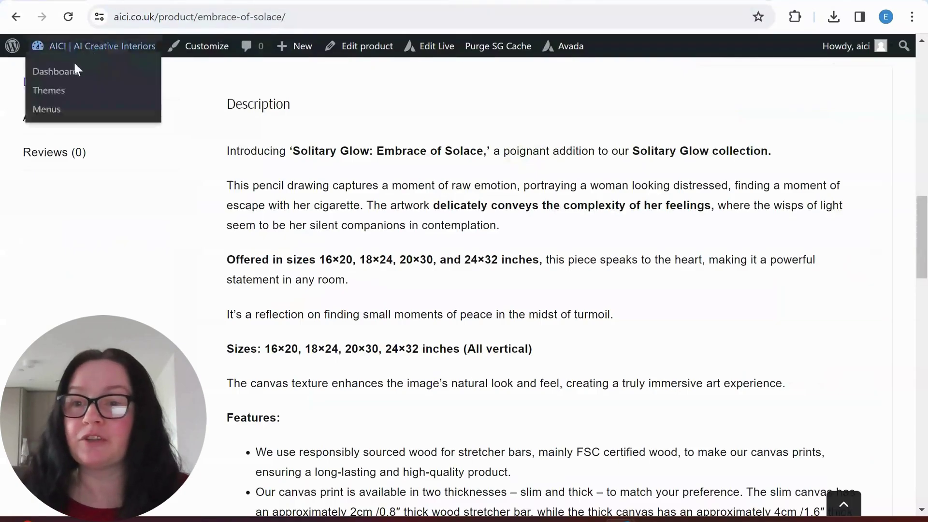
{"action": "left_click", "coordinate": [73, 73]}
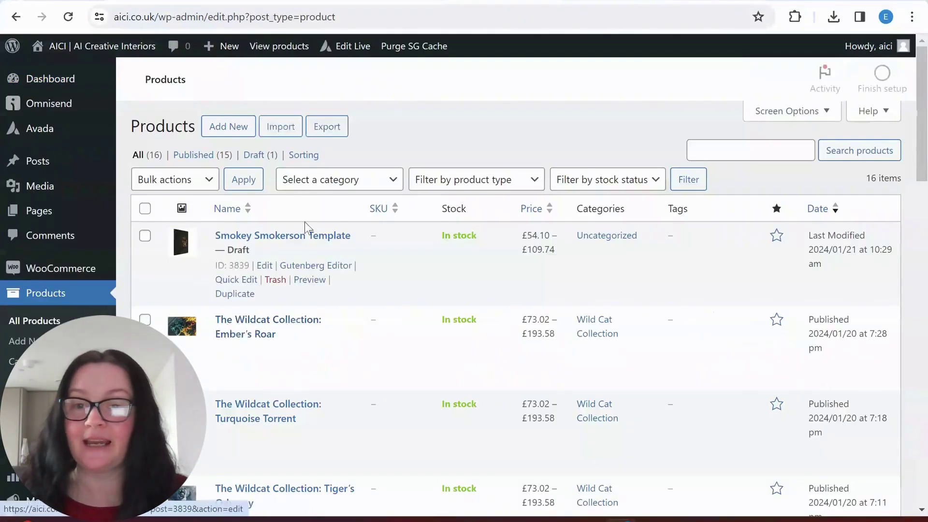
{"action": "left_click", "coordinate": [264, 266]}
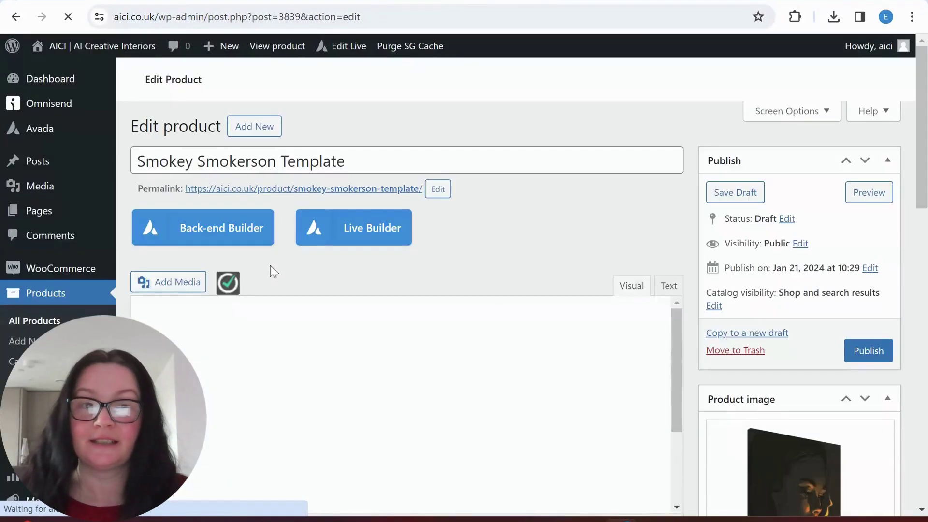
Step: Preview the draft product page and examine its images, price range, size option and description
{"action": "left_click", "coordinate": [868, 193]}
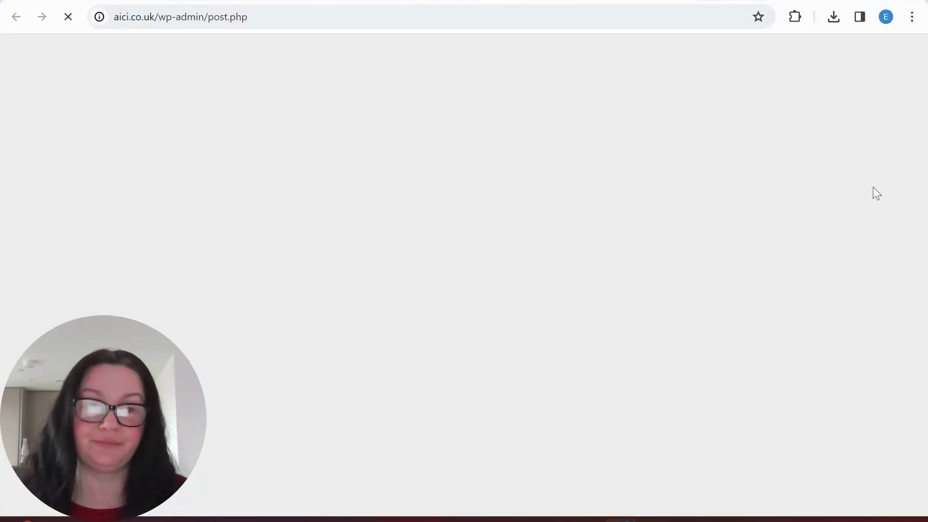
{"action": "scroll", "coordinate": [525, 323], "scroll_direction": "down", "scroll_amount": 7}
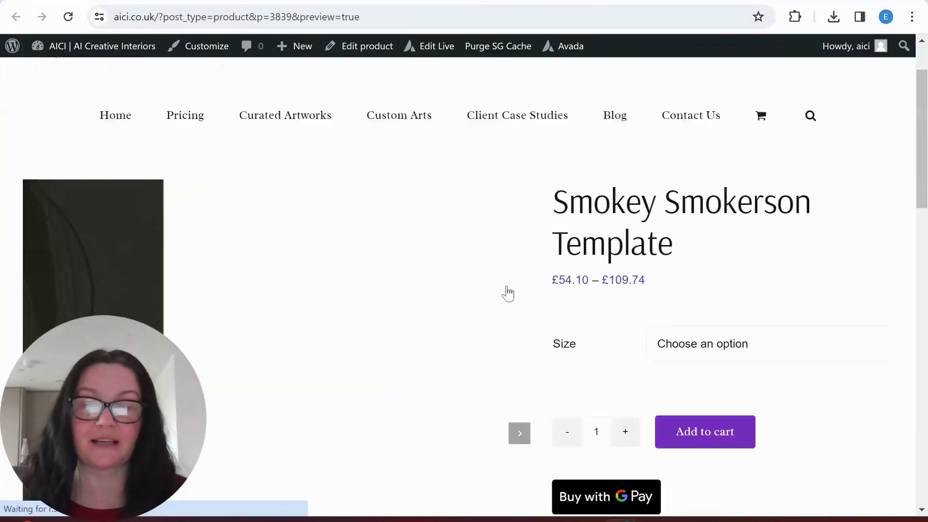
{"action": "scroll", "coordinate": [247, 222], "scroll_direction": "up", "scroll_amount": 3}
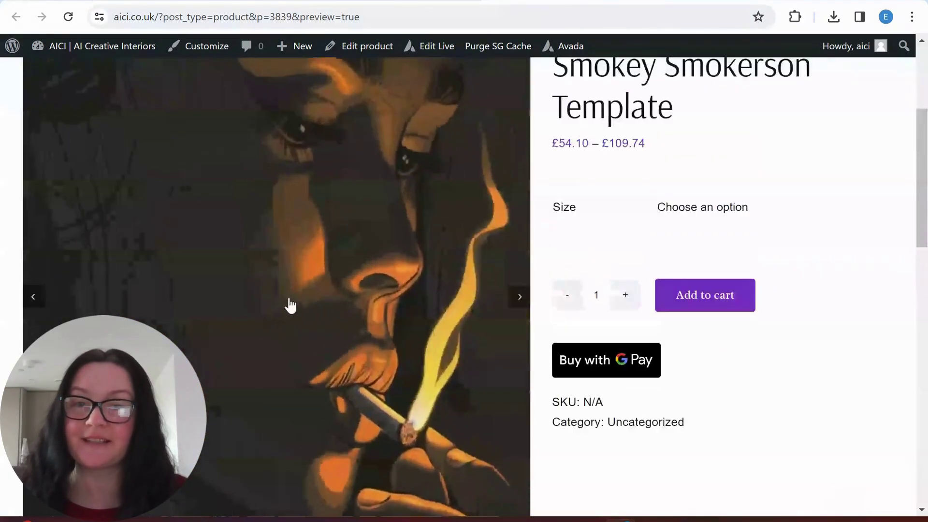
{"action": "scroll", "coordinate": [621, 290], "scroll_direction": "down", "scroll_amount": 7}
{"action": "scroll", "coordinate": [622, 290], "scroll_direction": "down", "scroll_amount": 10}
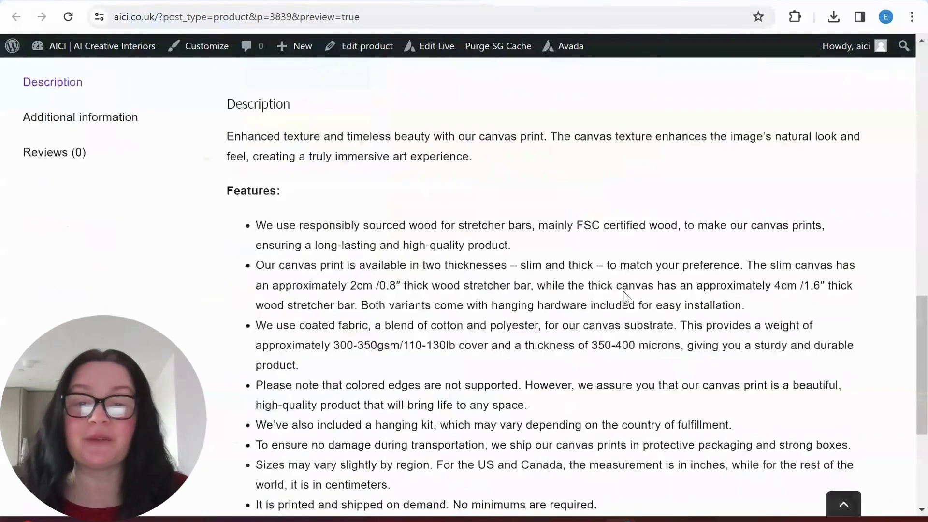
{"action": "scroll", "coordinate": [622, 285], "scroll_direction": "up", "scroll_amount": 20}
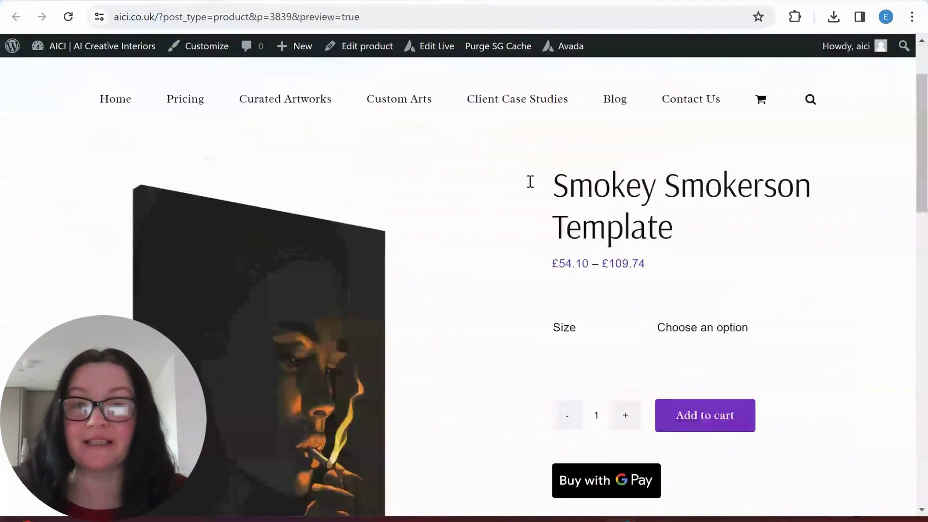
{"action": "left_click", "coordinate": [471, 12]}
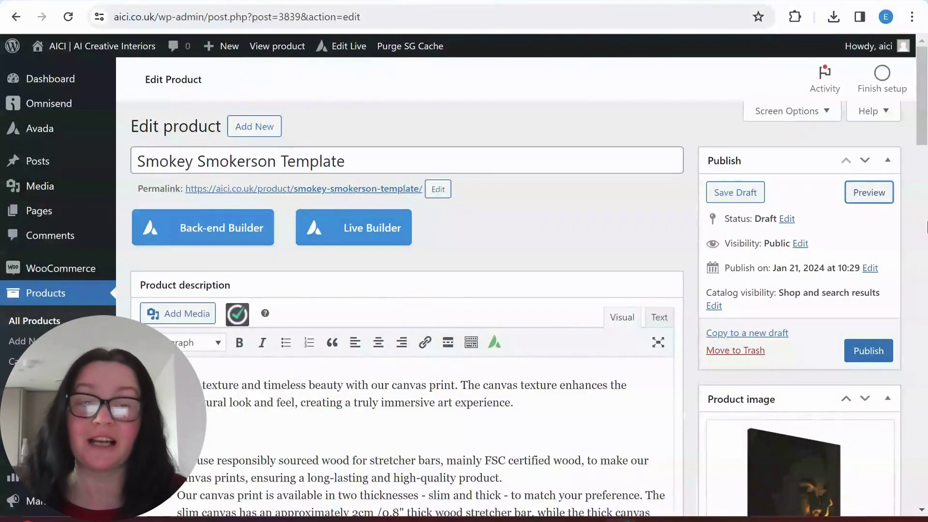
{"action": "left_click", "coordinate": [528, 1]}
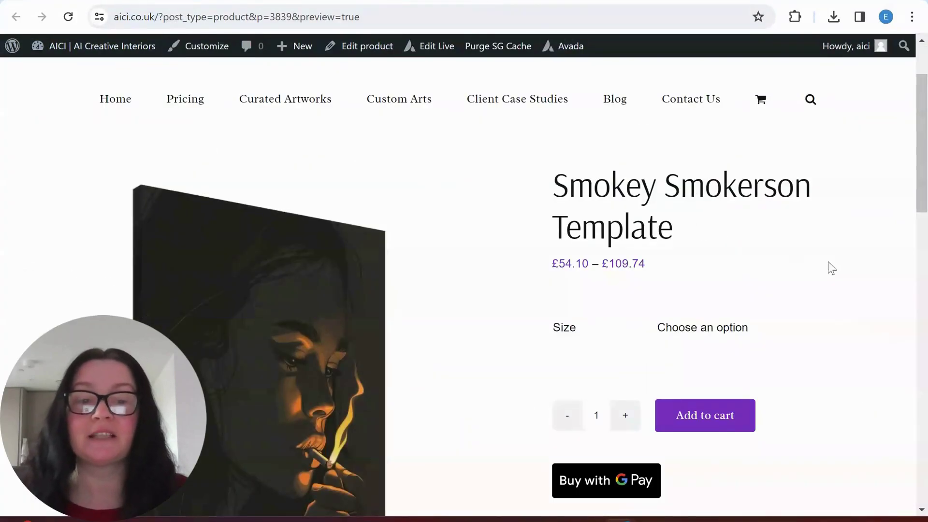
Step: Show the size choices on the draft product's preview page
{"action": "scroll", "coordinate": [745, 230], "scroll_direction": "down", "scroll_amount": 2}
{"action": "left_click", "coordinate": [720, 265]}
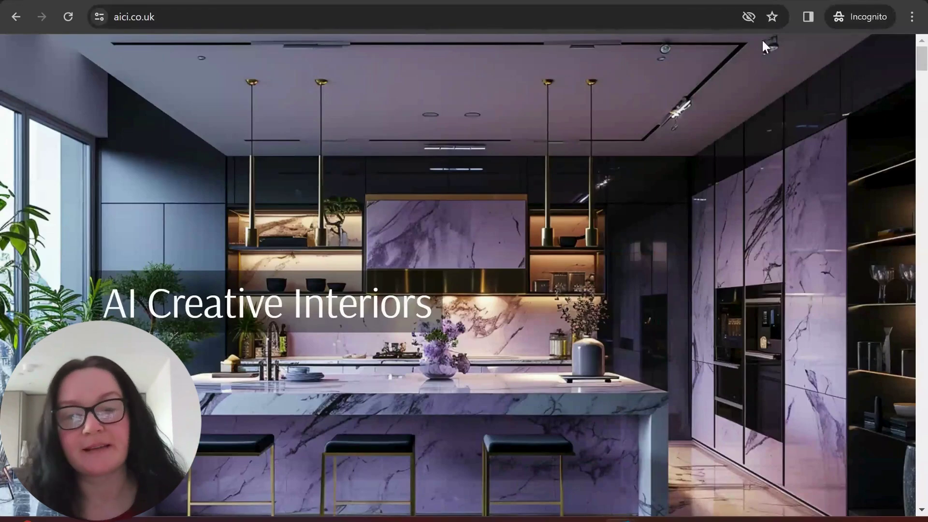
Step: Browse the live AICI home page down to the curated artworks and open the Solitary Glow: Embrace of Solace product
{"action": "scroll", "coordinate": [494, 289], "scroll_direction": "down", "scroll_amount": 15}
{"action": "scroll", "coordinate": [481, 260], "scroll_direction": "down", "scroll_amount": 10}
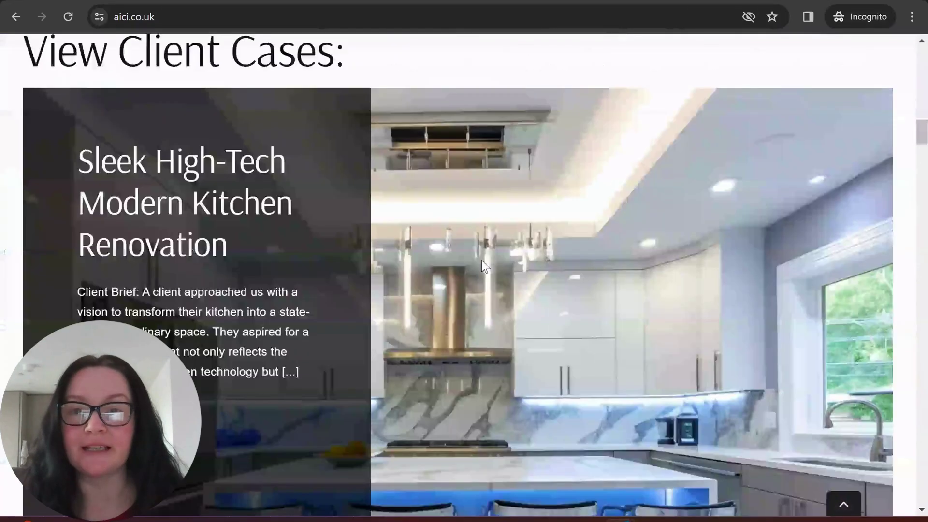
{"action": "scroll", "coordinate": [494, 288], "scroll_direction": "down", "scroll_amount": 20}
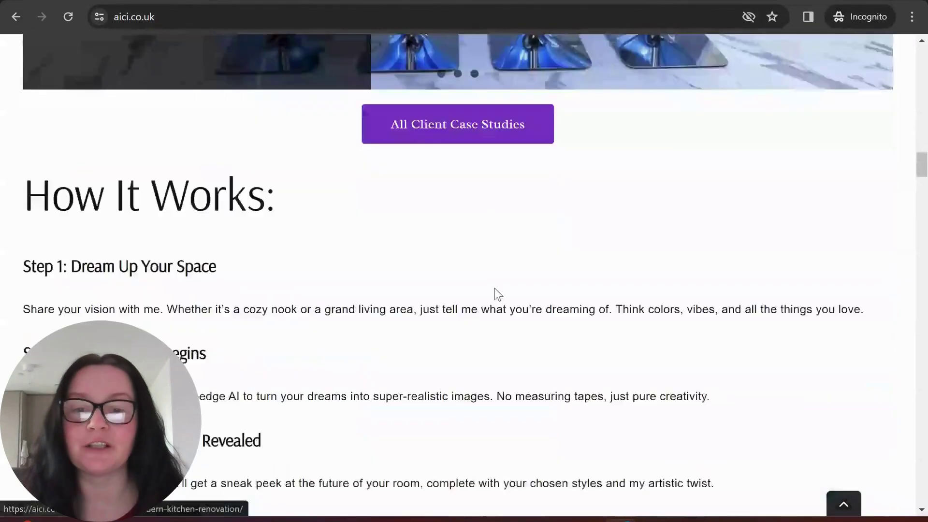
{"action": "scroll", "coordinate": [548, 289], "scroll_direction": "down", "scroll_amount": 15}
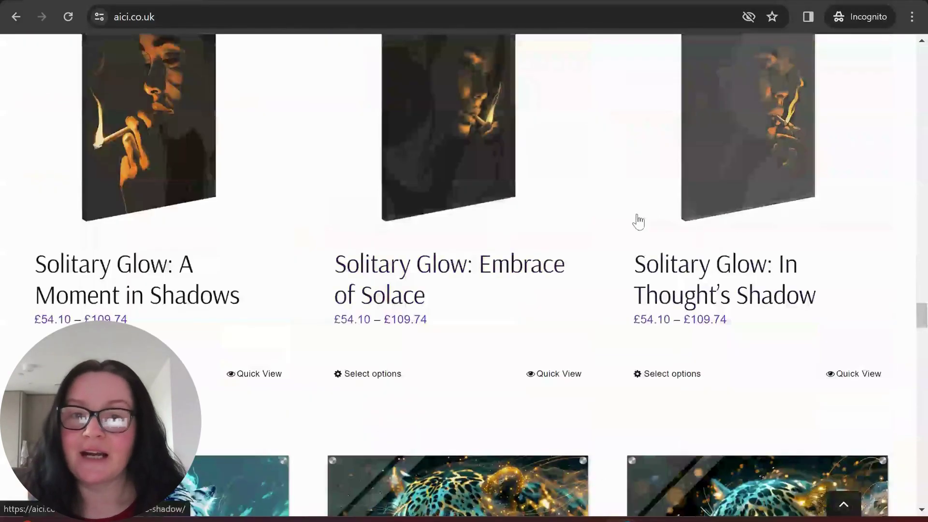
{"action": "left_click", "coordinate": [450, 166]}
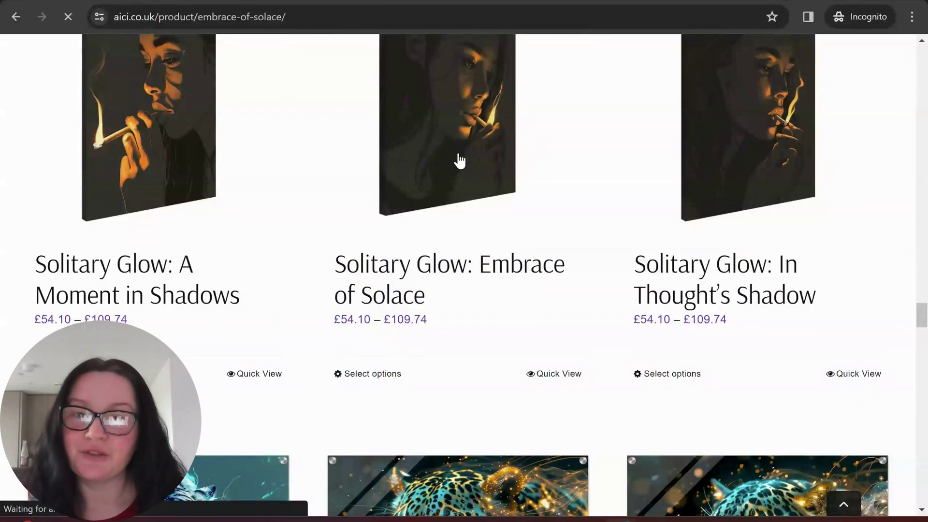
Step: Choose the 60x80 cm / 24x32″ size for the Embrace of Solace canvas
{"action": "scroll", "coordinate": [812, 354], "scroll_direction": "down", "scroll_amount": 3}
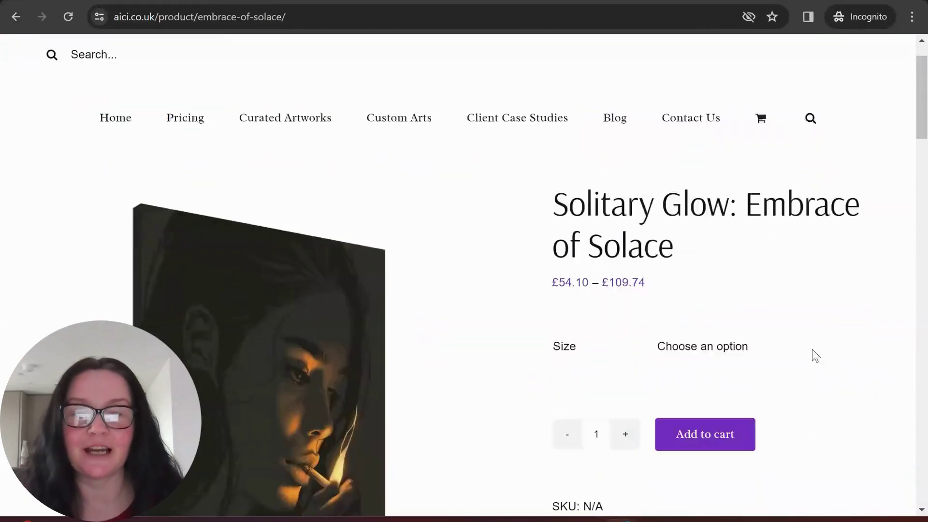
{"action": "left_click", "coordinate": [746, 261]}
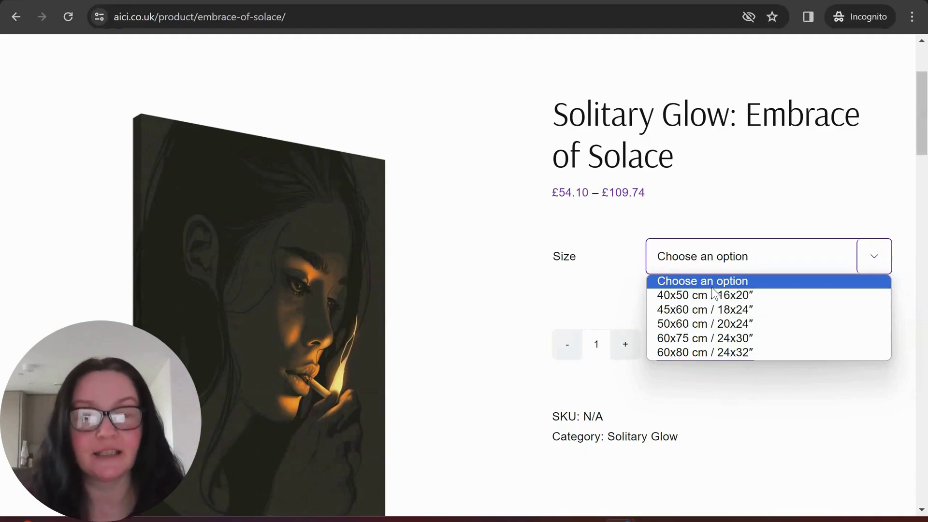
{"action": "left_click", "coordinate": [703, 352]}
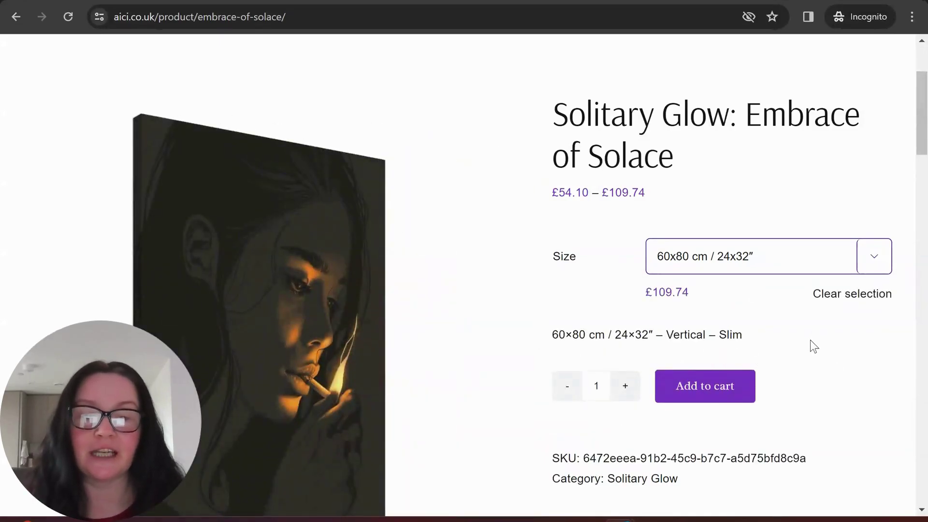
Step: Examine the Embrace of Solace product's description and its additional information on weight and sizes
{"action": "scroll", "coordinate": [798, 346], "scroll_direction": "down", "scroll_amount": 10}
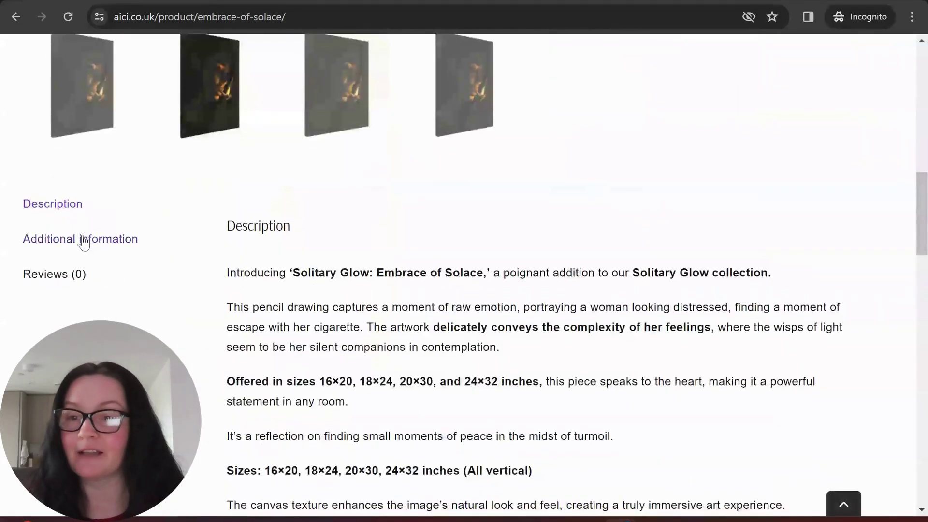
{"action": "left_click", "coordinate": [84, 241]}
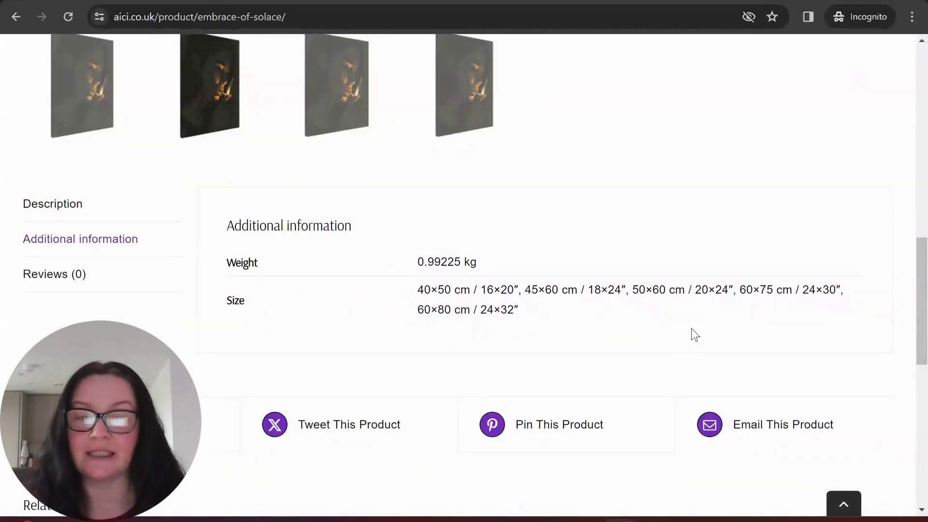
{"action": "scroll", "coordinate": [691, 329], "scroll_direction": "up", "scroll_amount": 10}
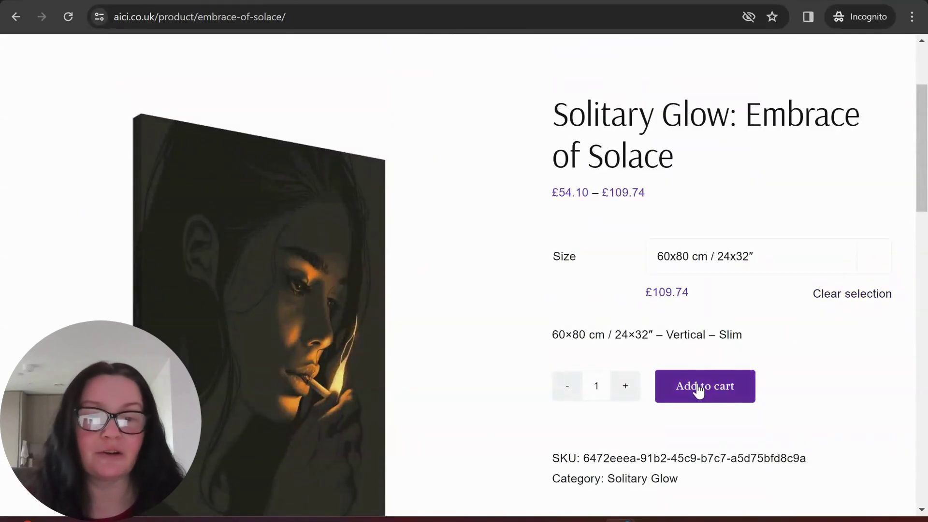
Step: Add the Embrace of Solace canvas to the cart, proceed to checkout and look over the address and payment fields
{"action": "left_click", "coordinate": [698, 388]}
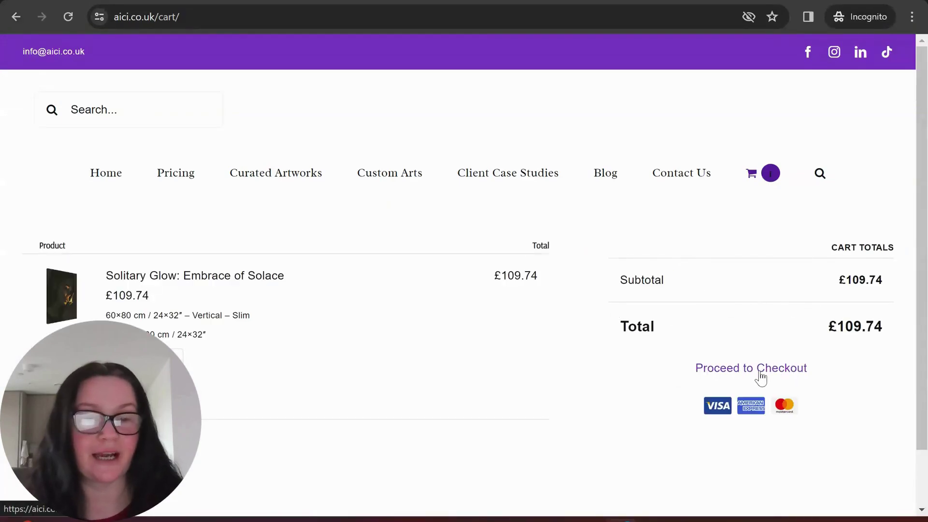
{"action": "left_click", "coordinate": [760, 376]}
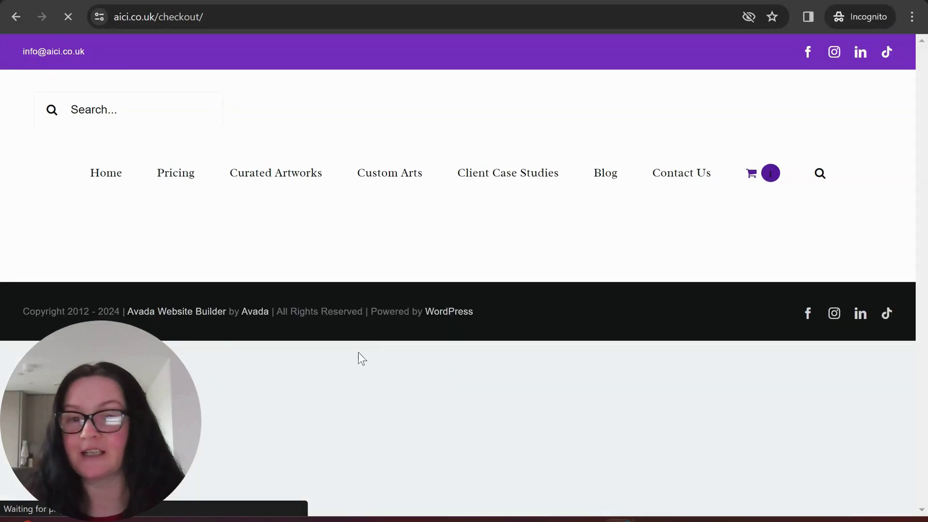
{"action": "scroll", "coordinate": [487, 326], "scroll_direction": "down", "scroll_amount": 9}
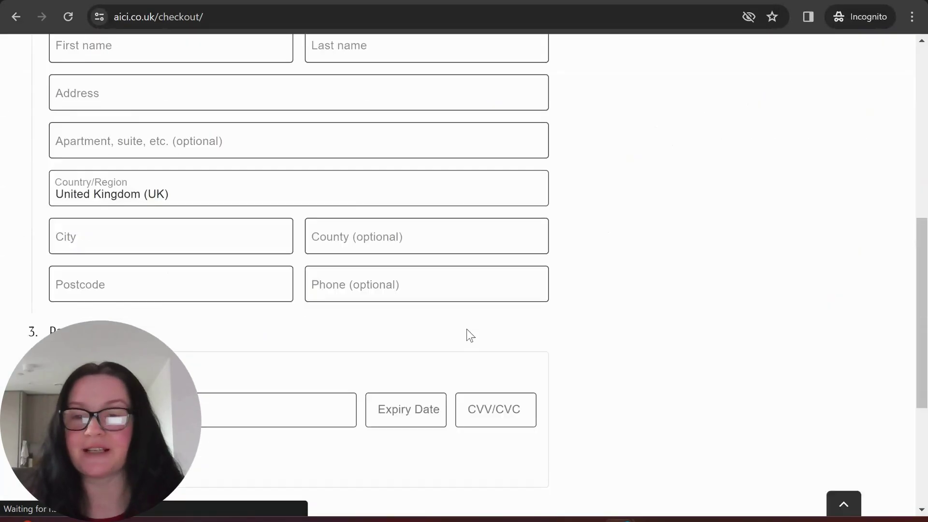
{"action": "scroll", "coordinate": [500, 346], "scroll_direction": "down", "scroll_amount": 5}
{"action": "scroll", "coordinate": [324, 344], "scroll_direction": "up", "scroll_amount": 6}
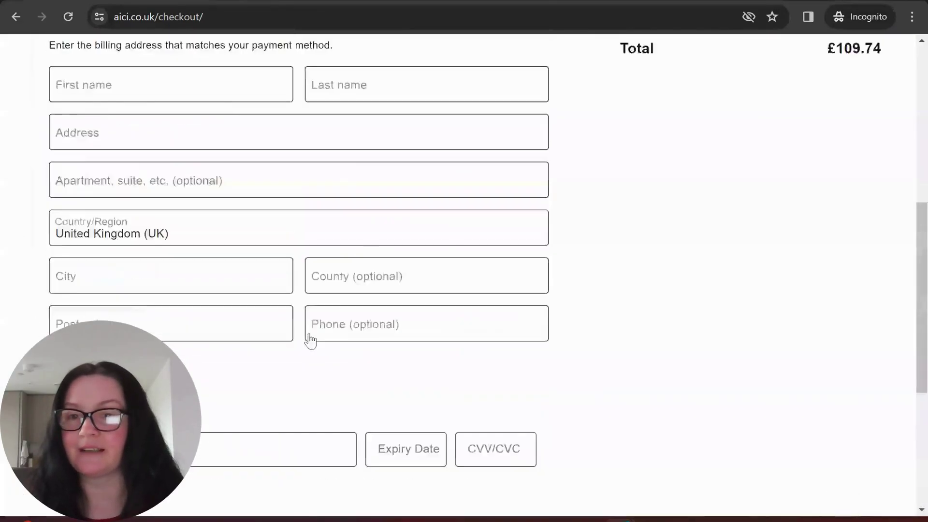
{"action": "scroll", "coordinate": [309, 340], "scroll_direction": "up", "scroll_amount": 8}
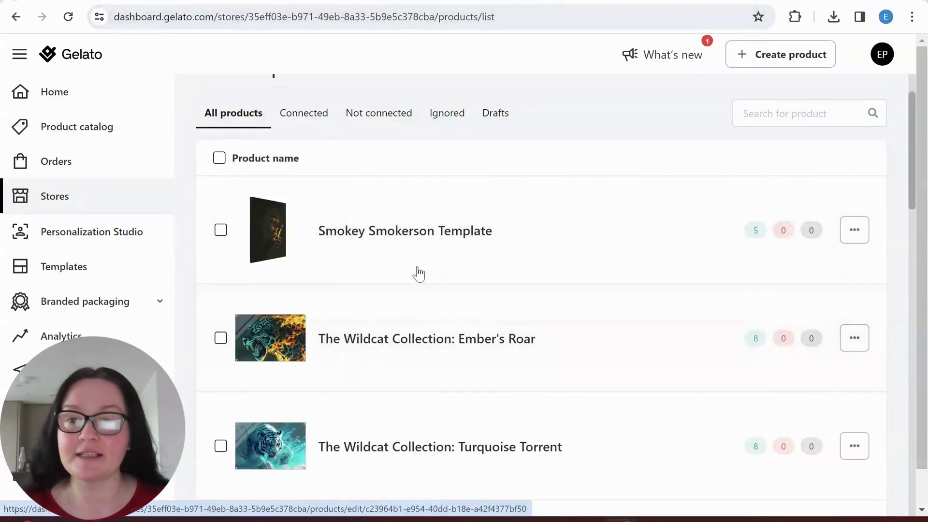
Step: Look through the AICI store's product list in the Gelato dashboard and the saved templates
{"action": "scroll", "coordinate": [617, 261], "scroll_direction": "up", "scroll_amount": 2}
{"action": "scroll", "coordinate": [454, 277], "scroll_direction": "down", "scroll_amount": 10}
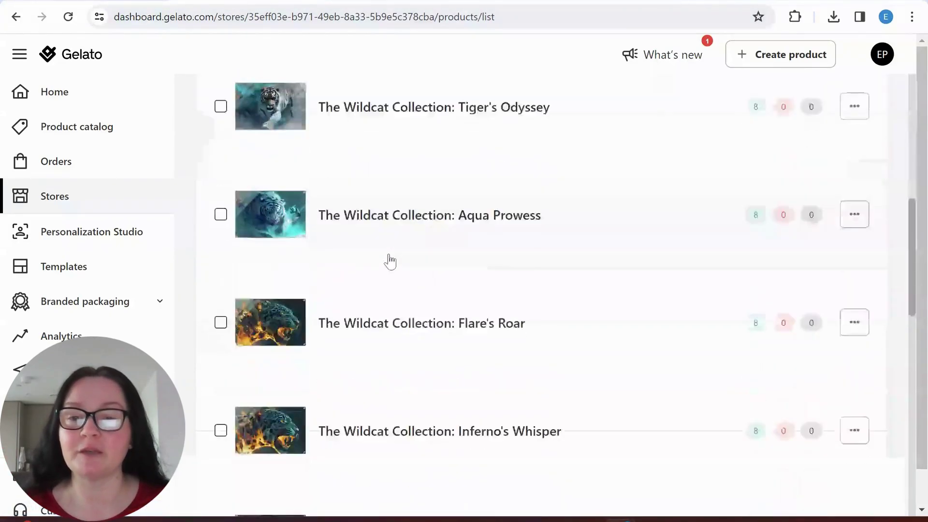
{"action": "scroll", "coordinate": [435, 273], "scroll_direction": "down", "scroll_amount": 4}
{"action": "scroll", "coordinate": [477, 283], "scroll_direction": "up", "scroll_amount": 12}
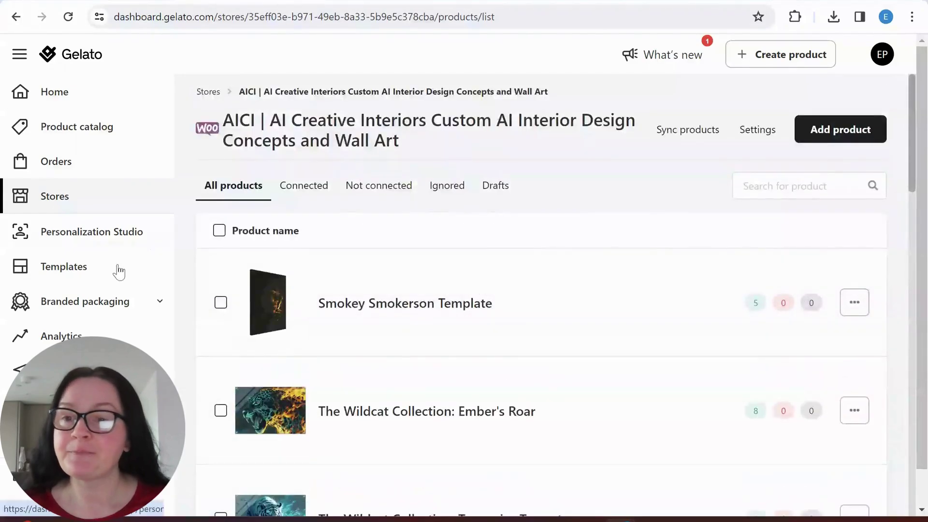
{"action": "left_click", "coordinate": [64, 268]}
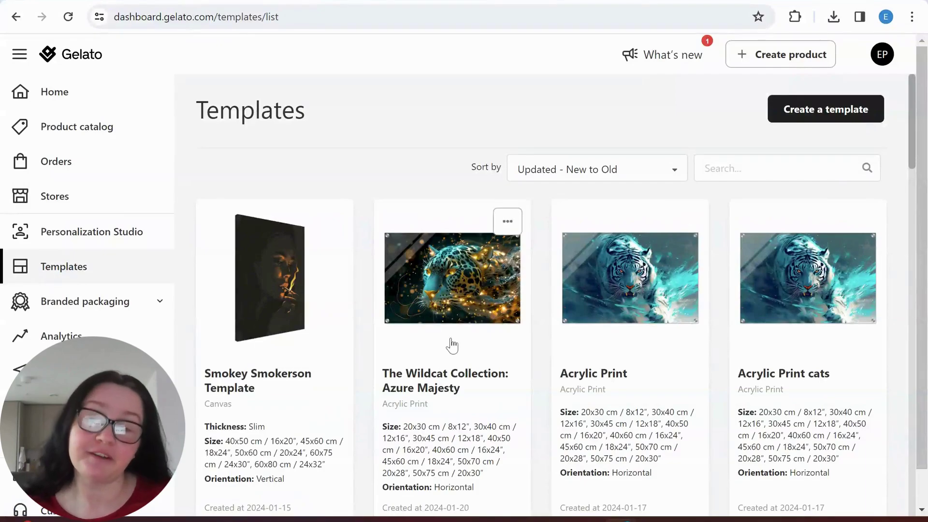
Step: Start a new product for the AICI store from the Acrylic Print template
{"action": "left_click", "coordinate": [73, 204]}
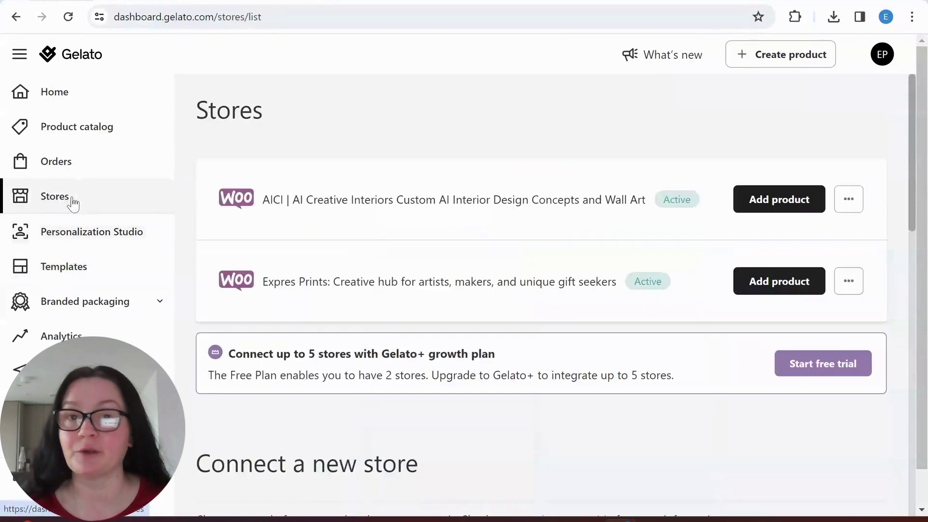
{"action": "left_click", "coordinate": [775, 204]}
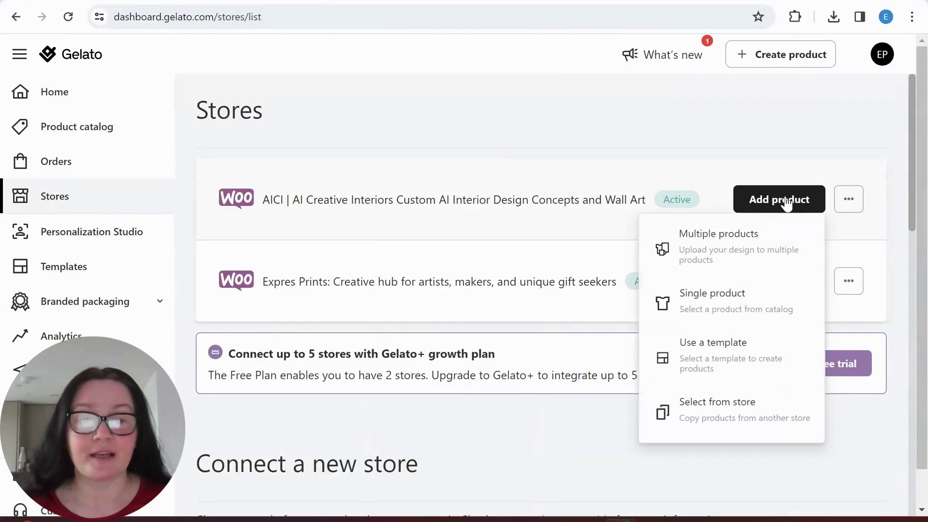
{"action": "left_click", "coordinate": [735, 358]}
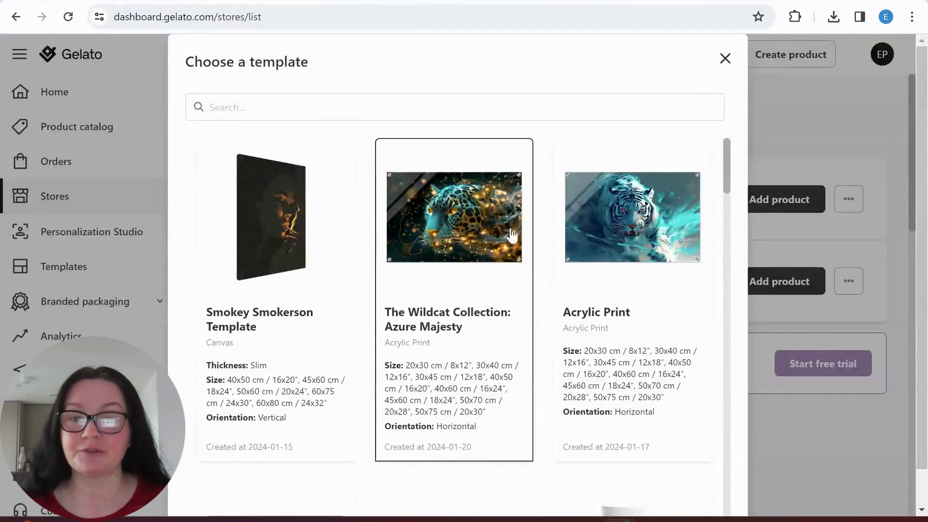
{"action": "left_click", "coordinate": [635, 231]}
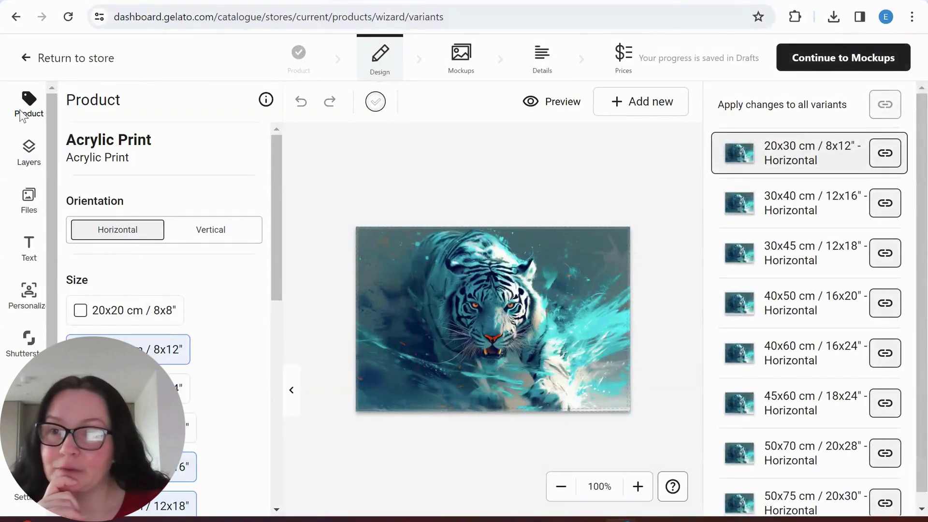
Step: Remove the template's tiger image from the design and upload the 5236 x 3944 tiger PNG from the Downloads folder
{"action": "left_click", "coordinate": [448, 300]}
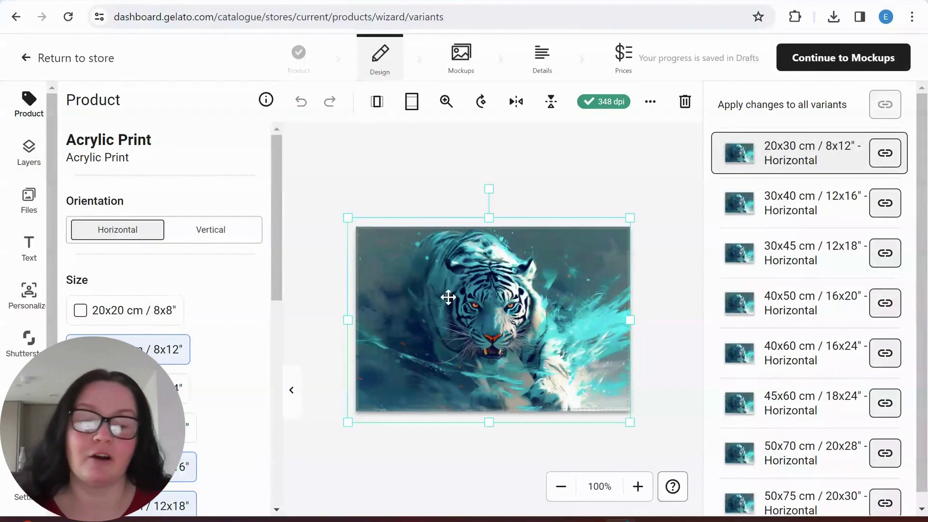
{"action": "key", "text": "Delete"}
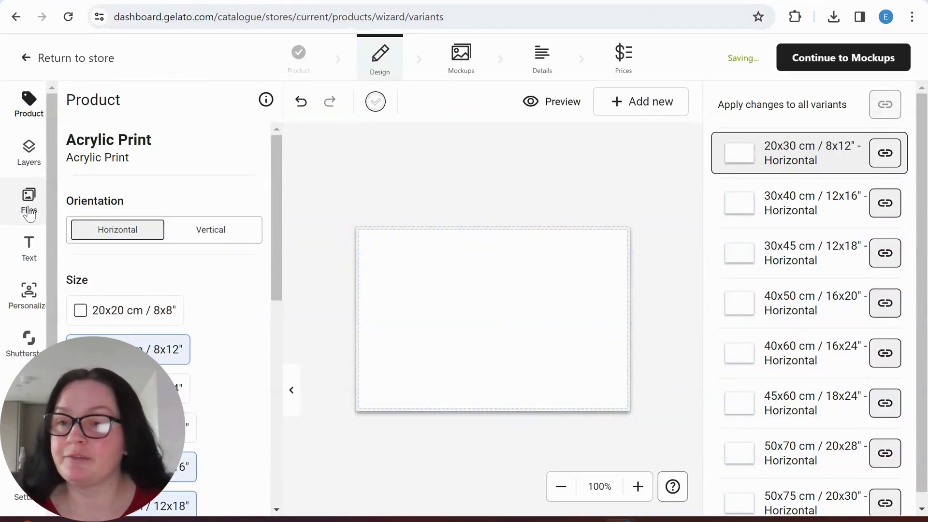
{"action": "left_click", "coordinate": [28, 206]}
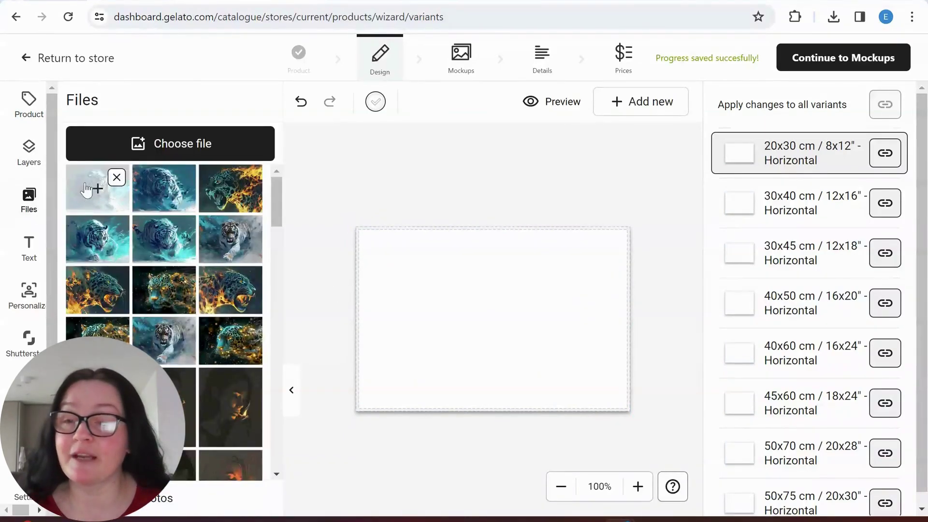
{"action": "left_click", "coordinate": [163, 143]}
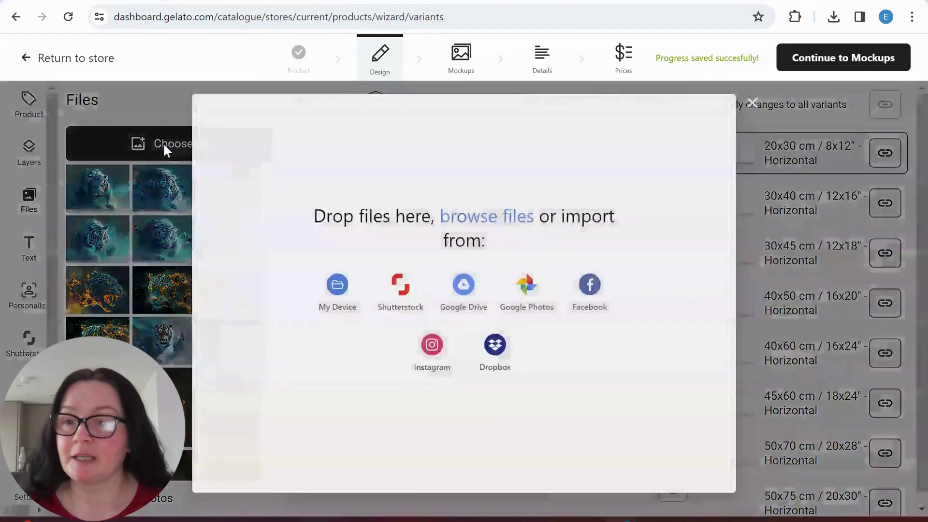
{"action": "left_click", "coordinate": [355, 291]}
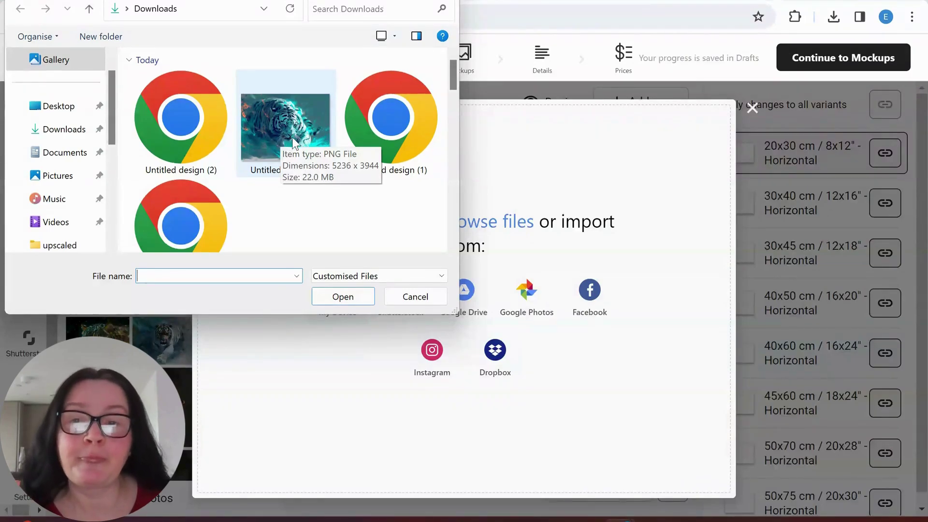
{"action": "double_click", "coordinate": [292, 137]}
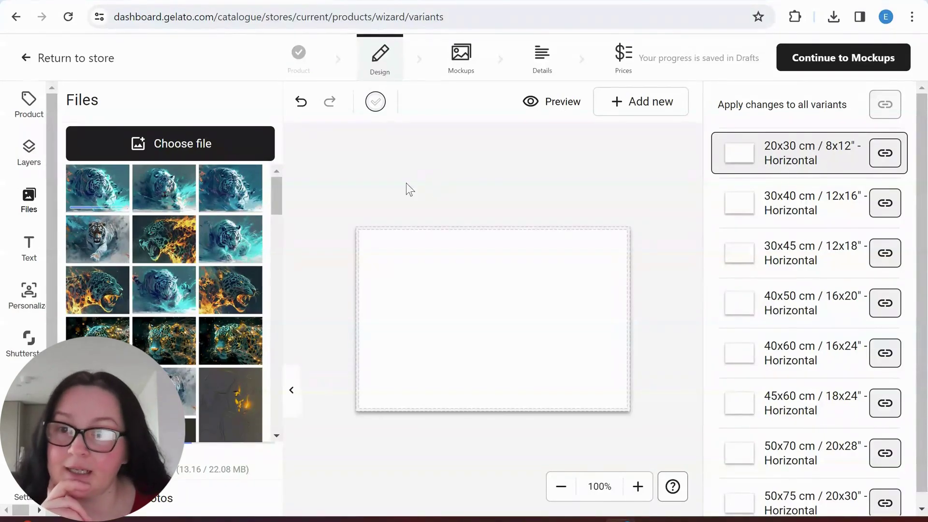
{"action": "left_click", "coordinate": [97, 190]}
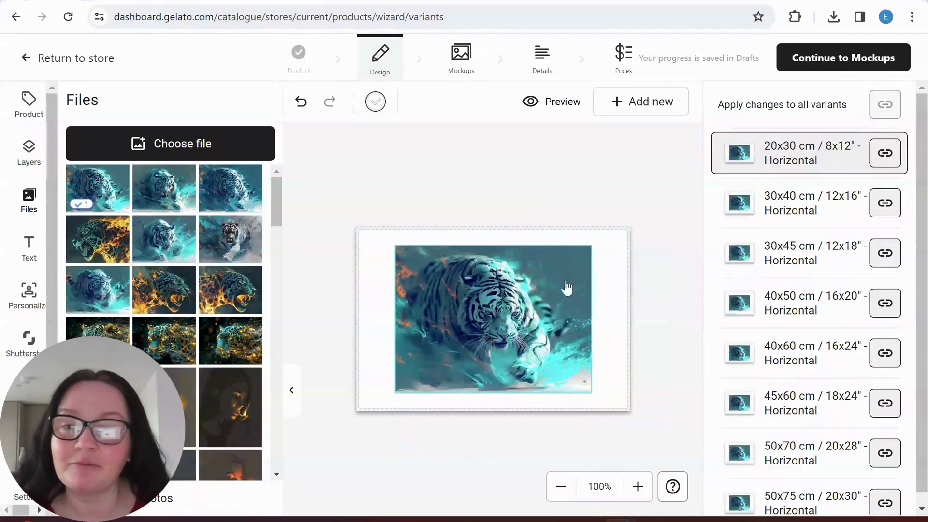
{"action": "left_click", "coordinate": [488, 311]}
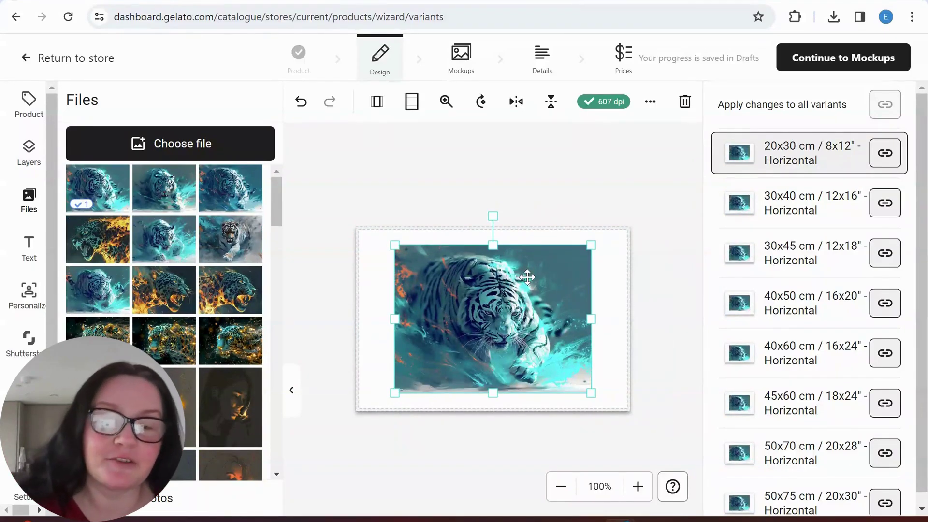
{"action": "key", "text": "Delete"}
{"action": "key", "text": "Delete"}
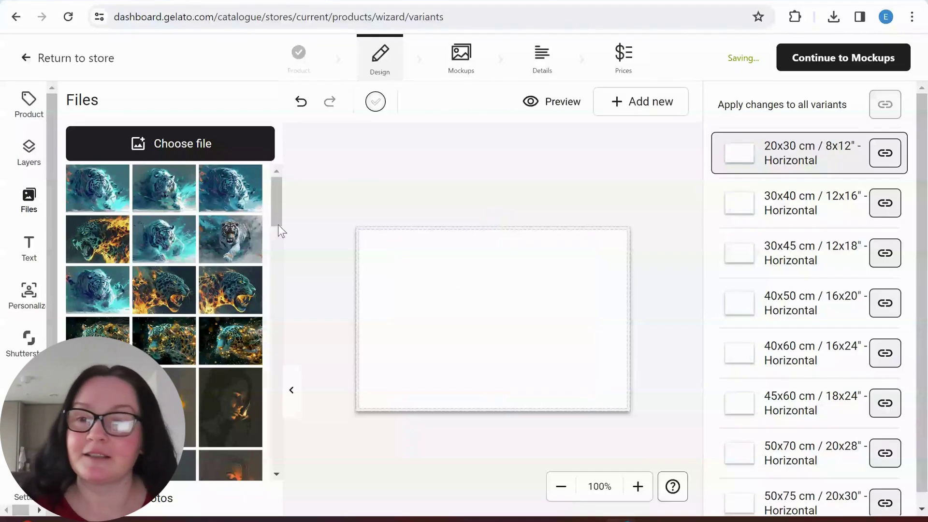
Step: Place the uploaded tiger image so it fills the horizontal acrylic print, and review the product's selected sizes
{"action": "left_click", "coordinate": [96, 192]}
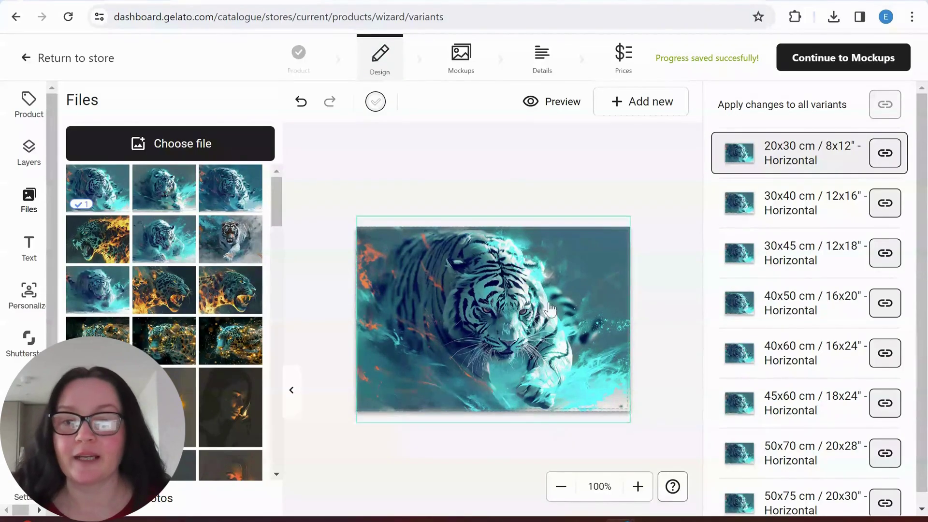
{"action": "left_click", "coordinate": [29, 118]}
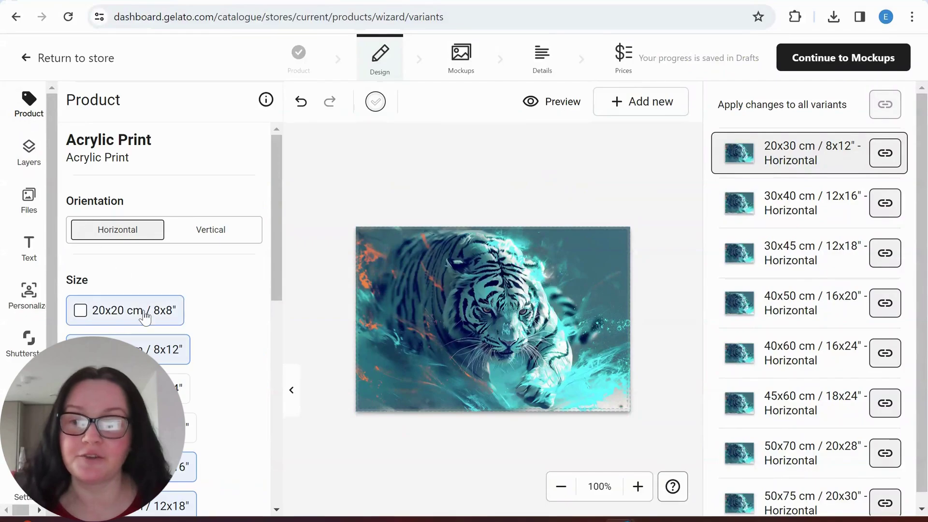
{"action": "scroll", "coordinate": [145, 310], "scroll_direction": "down", "scroll_amount": 8}
{"action": "scroll", "coordinate": [232, 406], "scroll_direction": "down", "scroll_amount": 1}
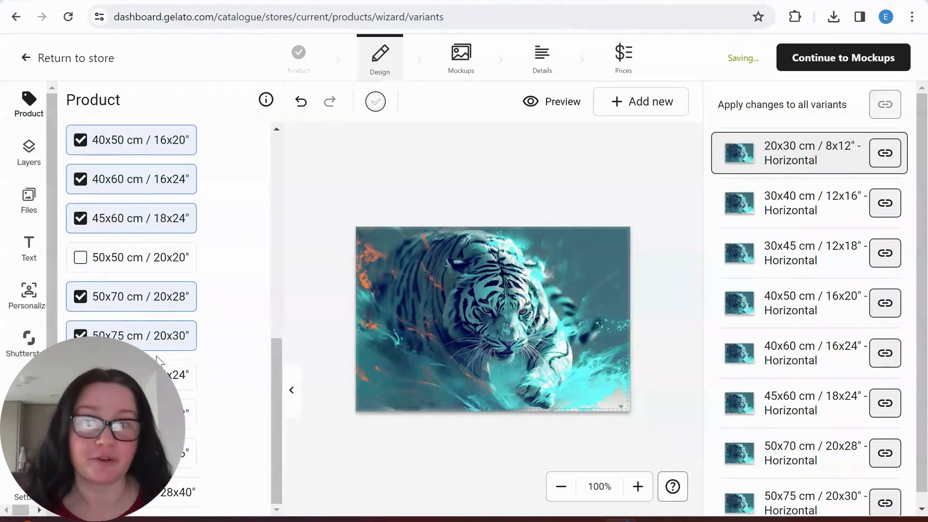
Step: Look through the size variants from 20x30 cm to 50x75 cm to examine how the tiger image fits each one
{"action": "scroll", "coordinate": [164, 314], "scroll_direction": "up", "scroll_amount": 8}
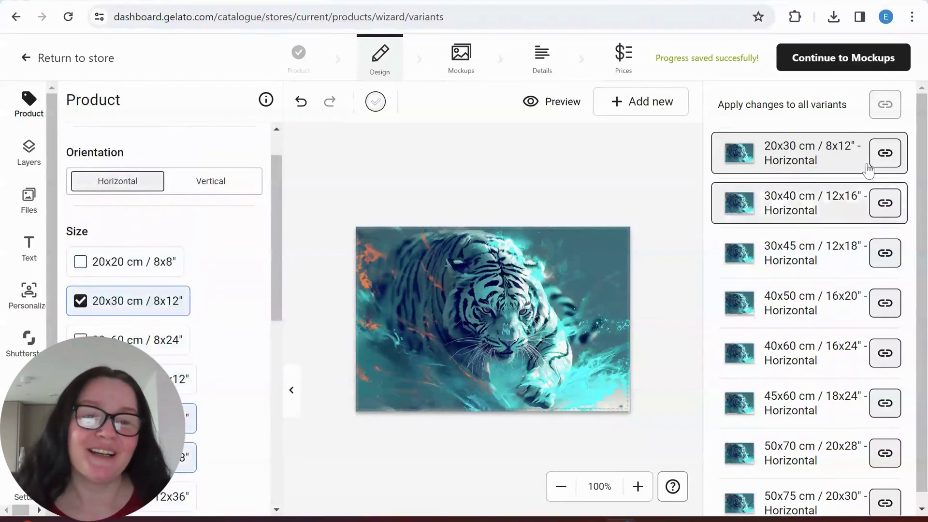
{"action": "left_click", "coordinate": [796, 208]}
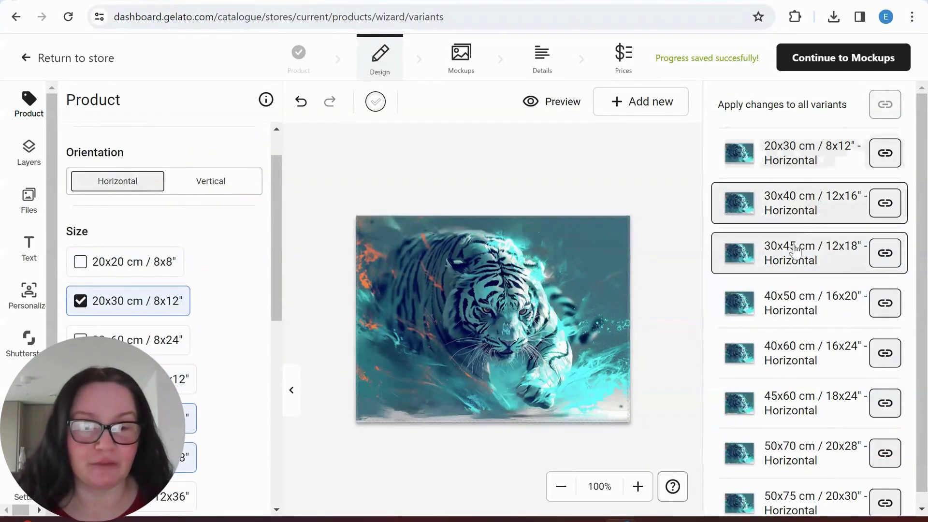
{"action": "left_click", "coordinate": [791, 259]}
{"action": "left_click", "coordinate": [798, 309]}
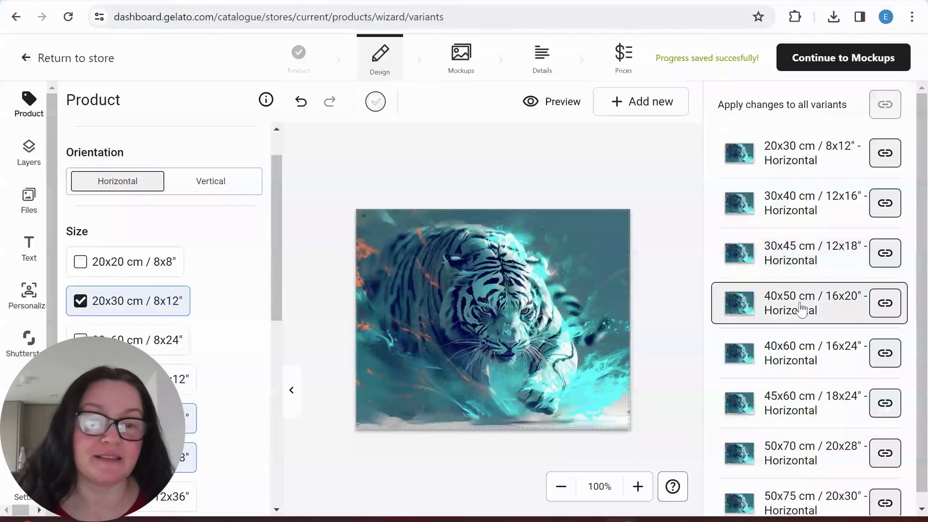
{"action": "left_click", "coordinate": [804, 371]}
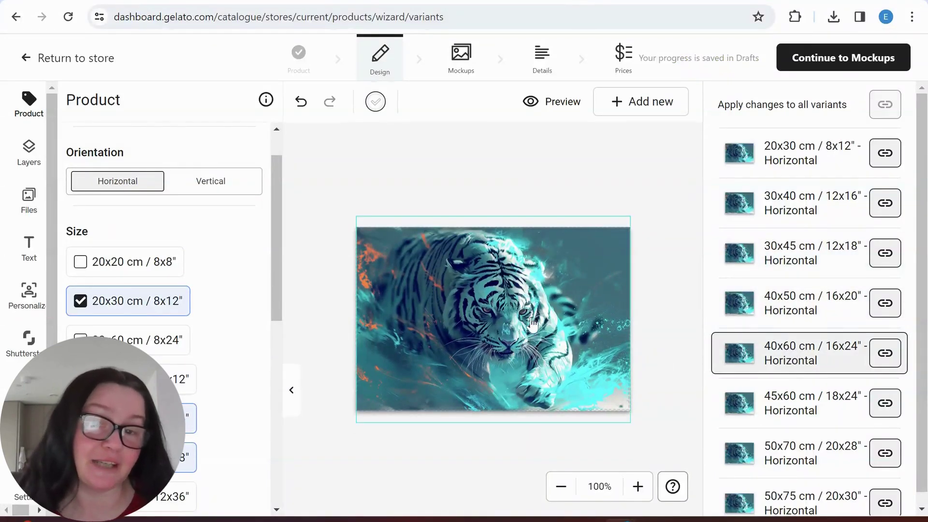
{"action": "left_click", "coordinate": [807, 406]}
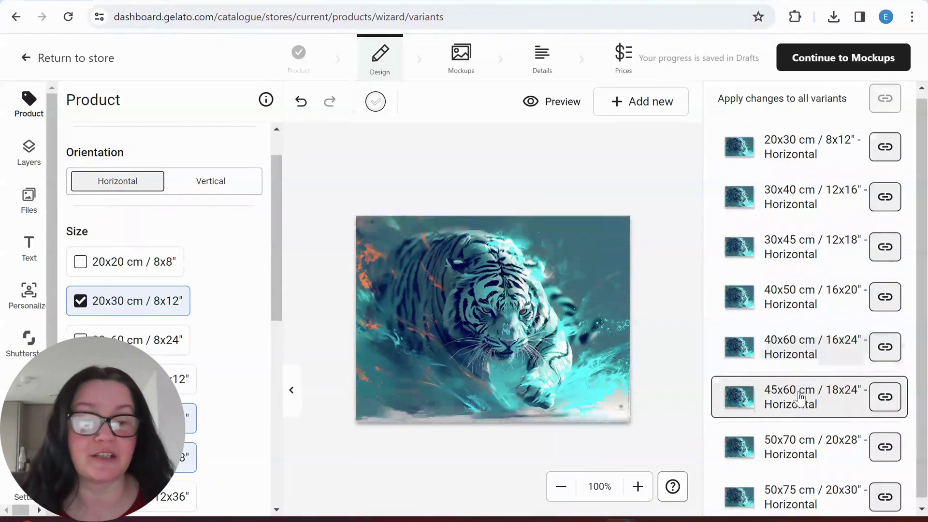
{"action": "left_click", "coordinate": [815, 432]}
{"action": "left_click", "coordinate": [802, 491]}
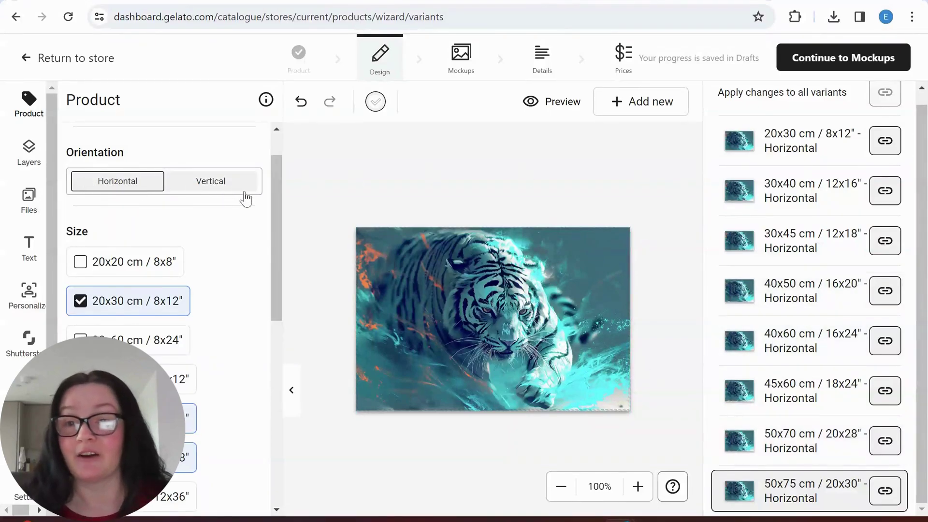
Step: Check the tiger image's print resolution on the size variants from 20x30 cm up to 50x75 cm
{"action": "left_click", "coordinate": [536, 293]}
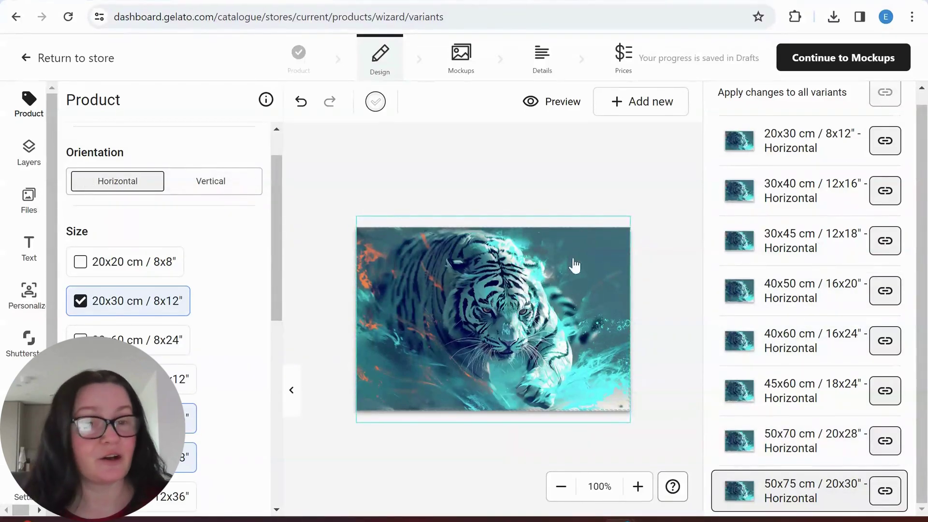
{"action": "scroll", "coordinate": [788, 191], "scroll_direction": "up", "scroll_amount": 1}
{"action": "scroll", "coordinate": [788, 191], "scroll_direction": "up", "scroll_amount": 1}
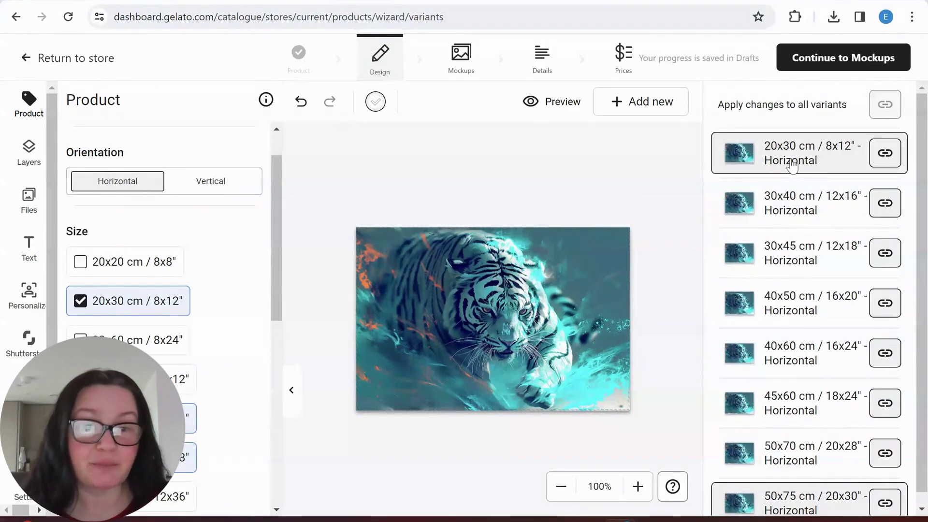
{"action": "left_click", "coordinate": [795, 167]}
{"action": "left_click", "coordinate": [515, 274]}
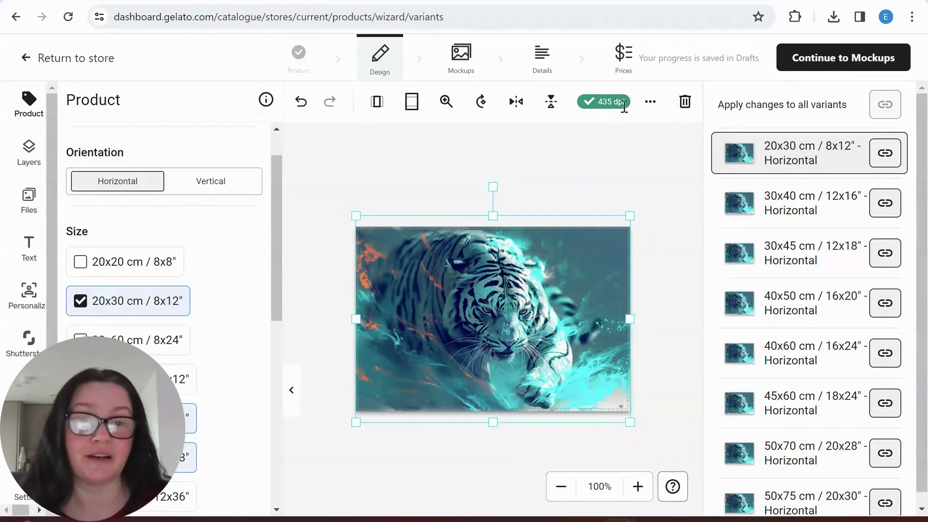
{"action": "left_click", "coordinate": [788, 205]}
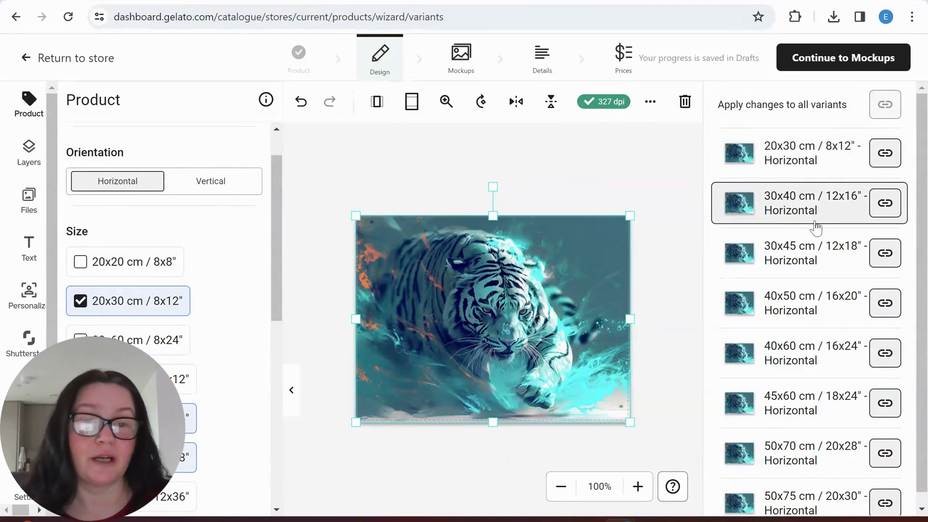
{"action": "left_click", "coordinate": [801, 309]}
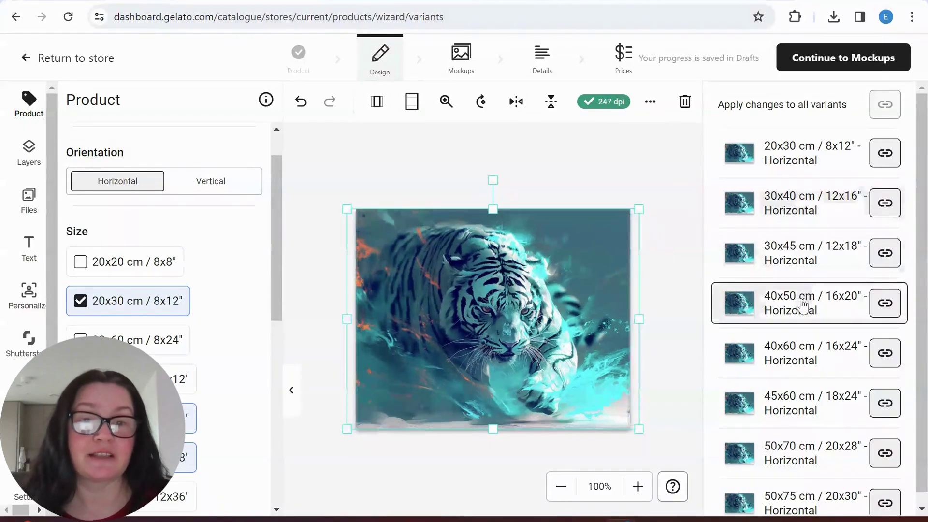
{"action": "left_click", "coordinate": [805, 356]}
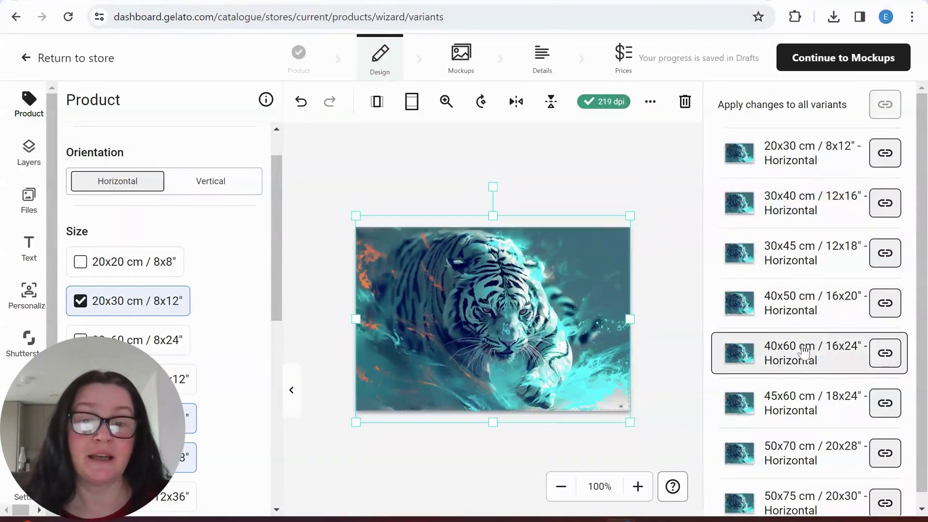
{"action": "left_click", "coordinate": [812, 413]}
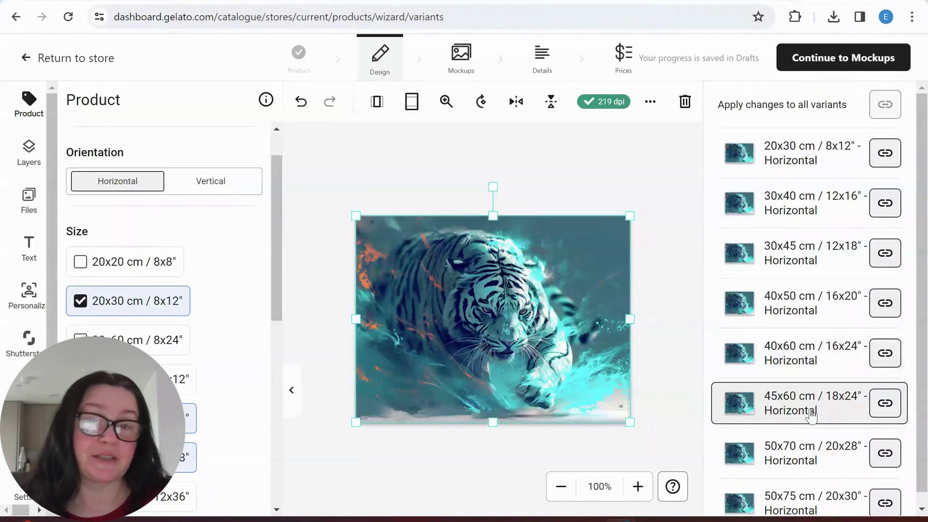
{"action": "left_click", "coordinate": [806, 456]}
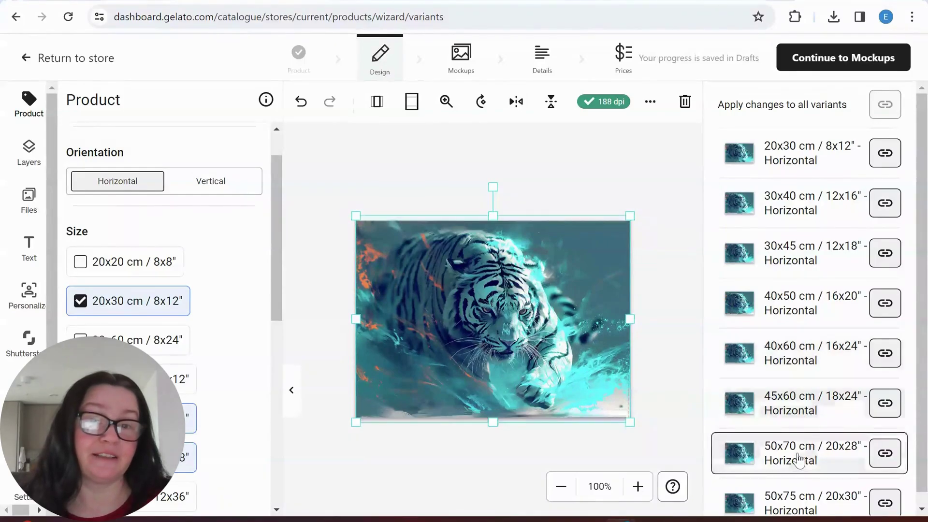
{"action": "left_click", "coordinate": [802, 491]}
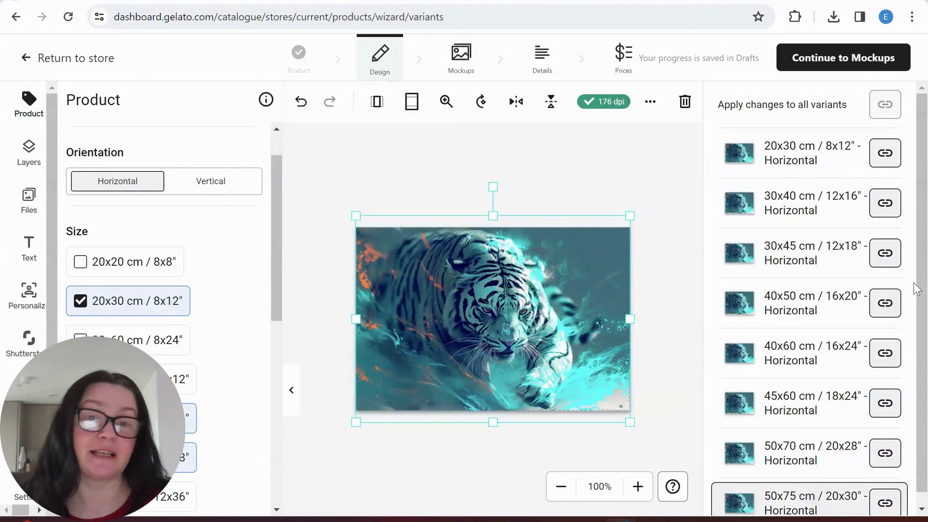
{"action": "scroll", "coordinate": [923, 227], "scroll_direction": "down", "scroll_amount": 1}
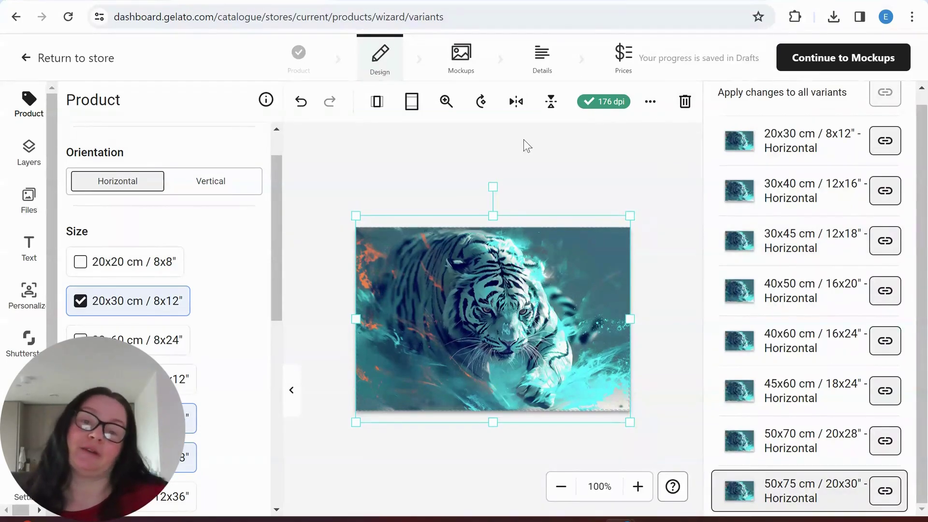
Step: Preview the 50x75 cm acrylic print with the tiger image, and close the preview
{"action": "left_click", "coordinate": [559, 153]}
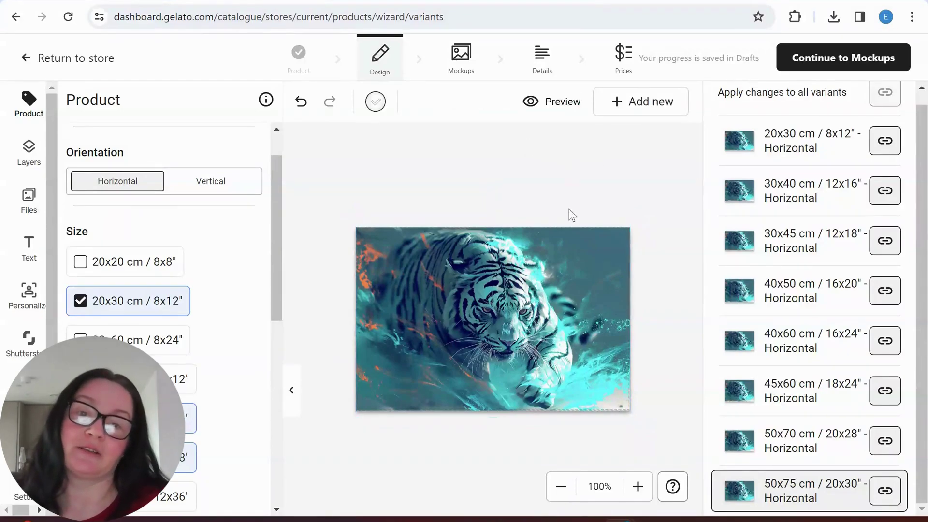
{"action": "left_click", "coordinate": [570, 236]}
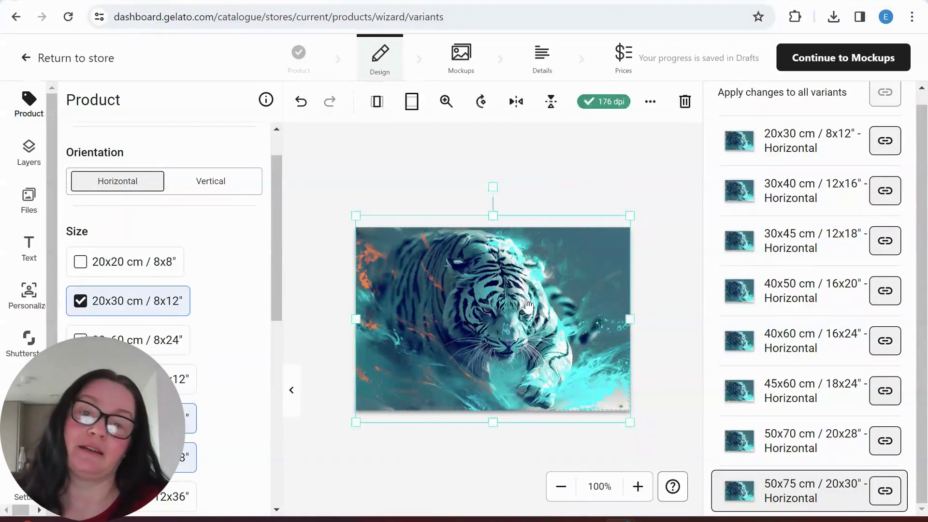
{"action": "left_click", "coordinate": [578, 144]}
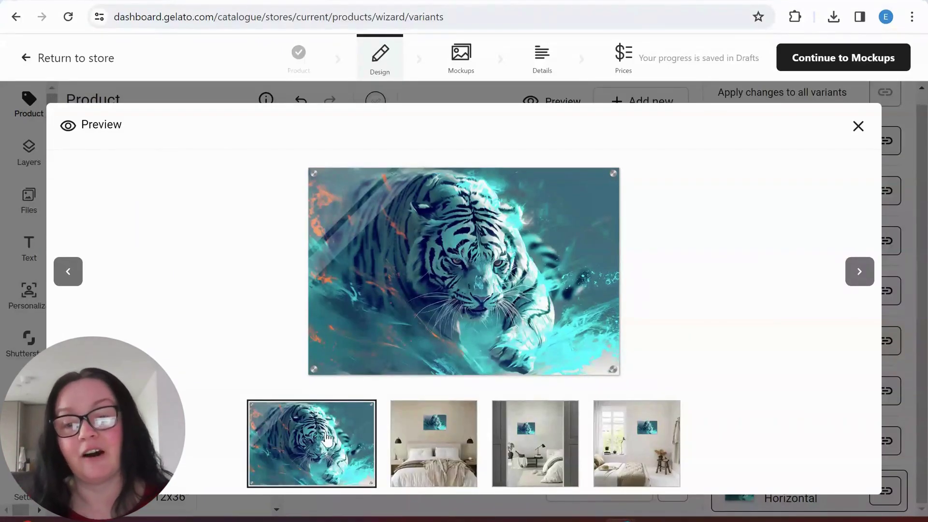
{"action": "left_click", "coordinate": [858, 126]}
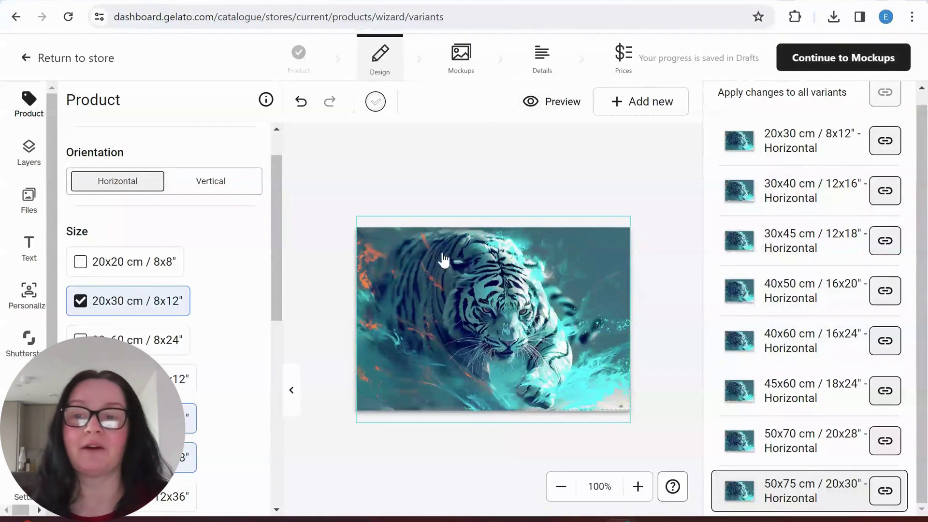
Step: Delete the tiger image and its empty image placeholder from the acrylic print design
{"action": "left_click", "coordinate": [509, 300]}
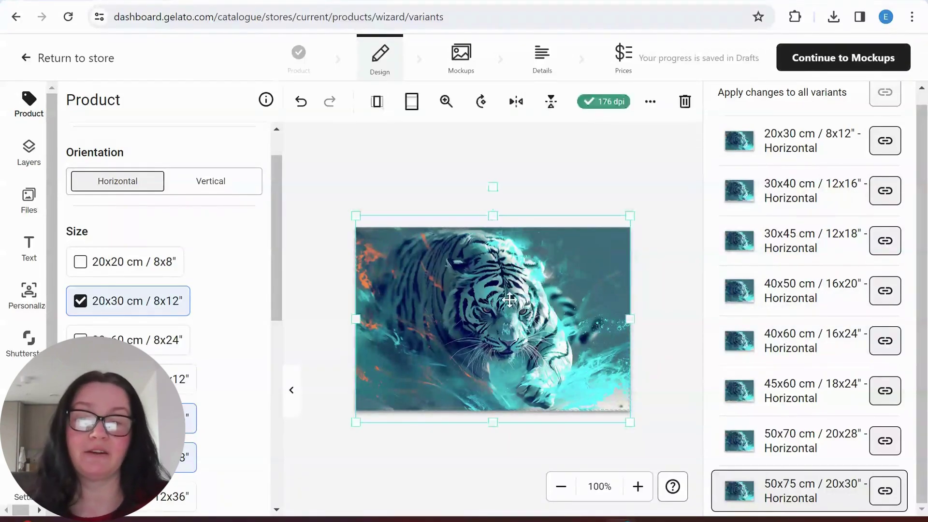
{"action": "key", "text": "Delete"}
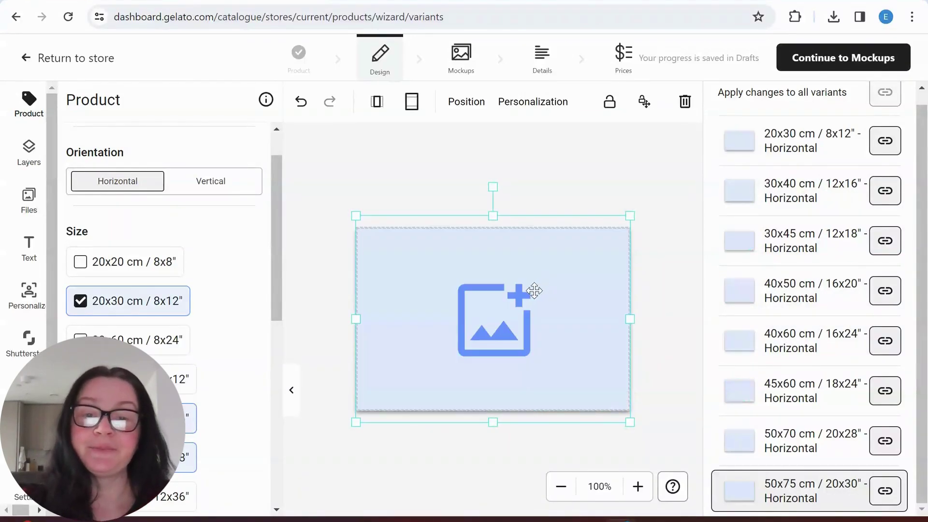
{"action": "key", "text": "Delete"}
{"action": "scroll", "coordinate": [156, 178], "scroll_direction": "up", "scroll_amount": 1}
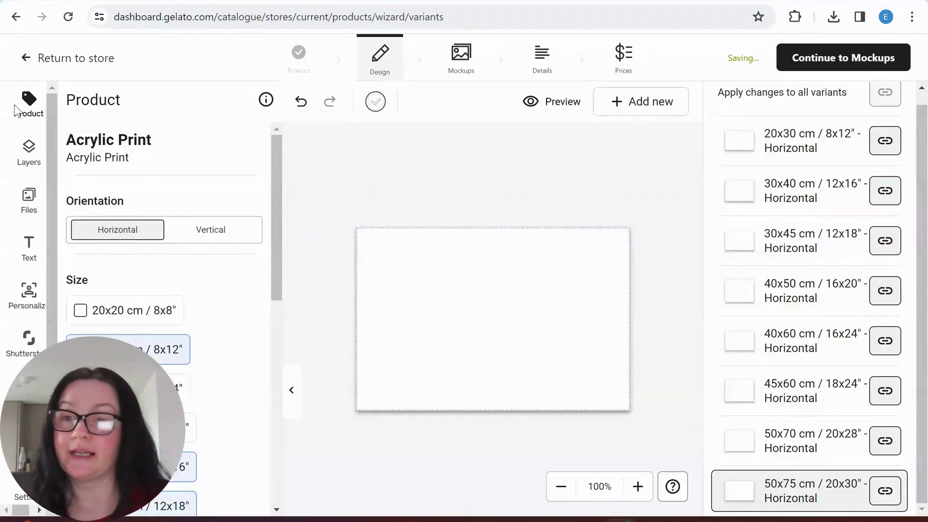
Step: Upload the file Untitled design (2) from the Downloads folder and place it on the blank acrylic print
{"action": "left_click", "coordinate": [28, 199]}
{"action": "left_click", "coordinate": [192, 155]}
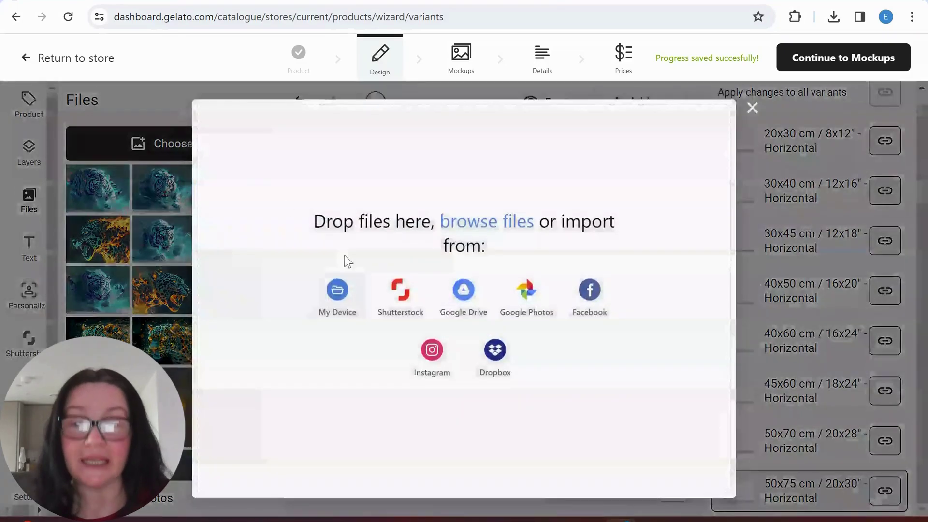
{"action": "left_click", "coordinate": [337, 304]}
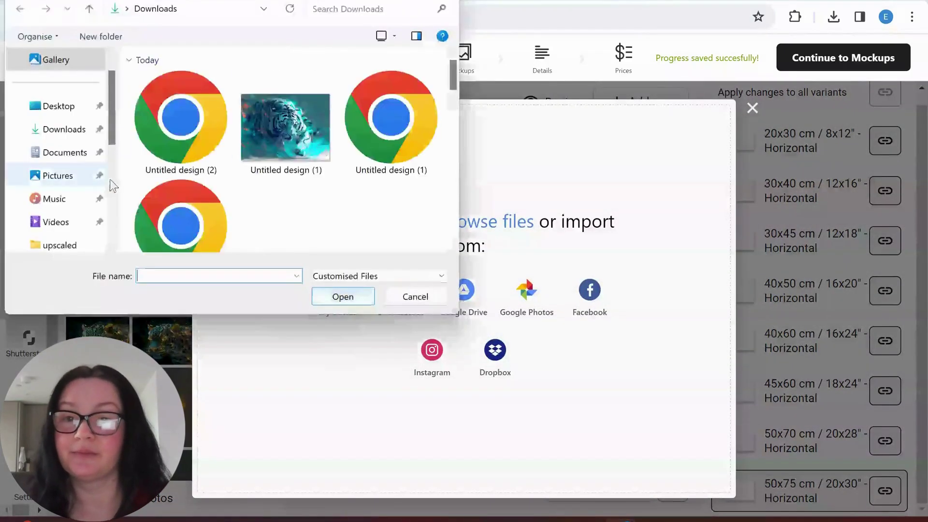
{"action": "double_click", "coordinate": [181, 138]}
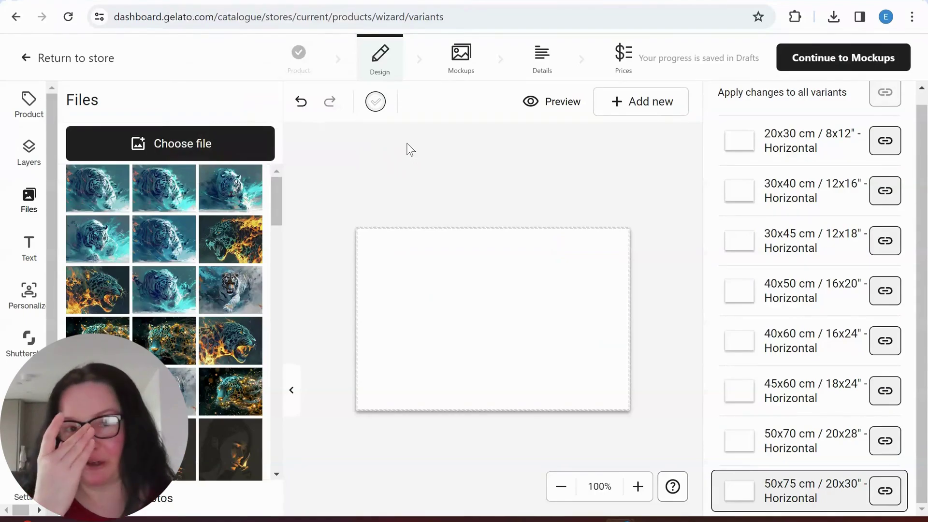
{"action": "left_click", "coordinate": [97, 189]}
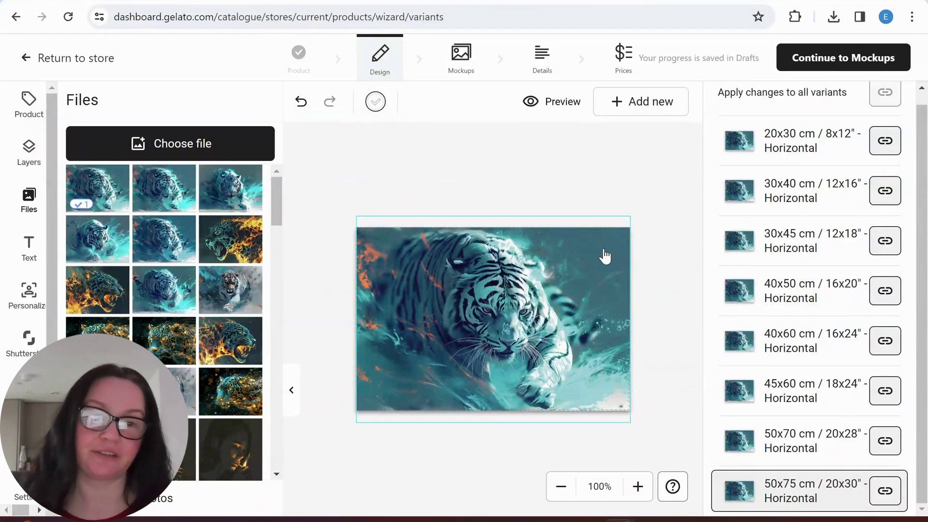
Step: Examine the newly placed tiger image on each size variant from 20x30 cm to 50x75 cm, and select it on the 50x75 cm one
{"action": "scroll", "coordinate": [877, 208], "scroll_direction": "up", "scroll_amount": 1}
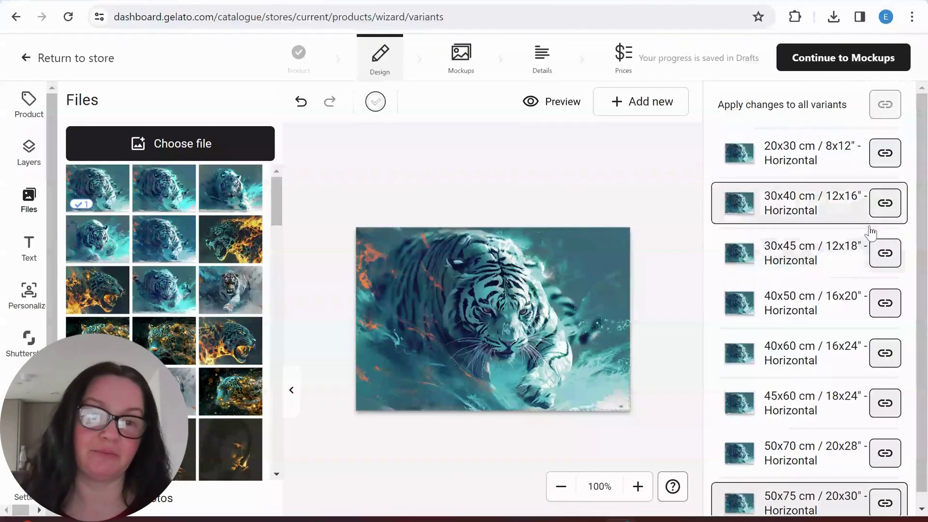
{"action": "left_click", "coordinate": [806, 162]}
{"action": "left_click", "coordinate": [811, 207]}
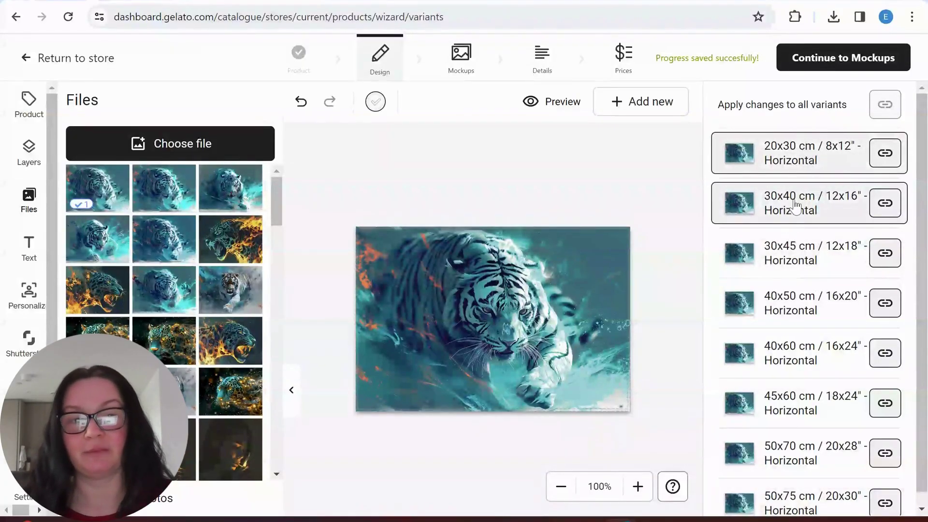
{"action": "left_click", "coordinate": [800, 264]}
{"action": "left_click", "coordinate": [802, 310]}
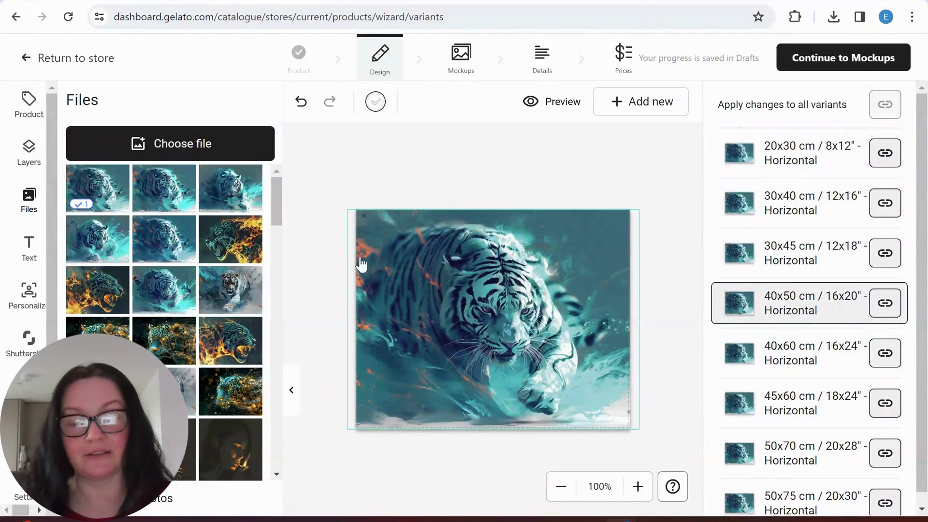
{"action": "left_click", "coordinate": [813, 357]}
{"action": "left_click", "coordinate": [799, 402]}
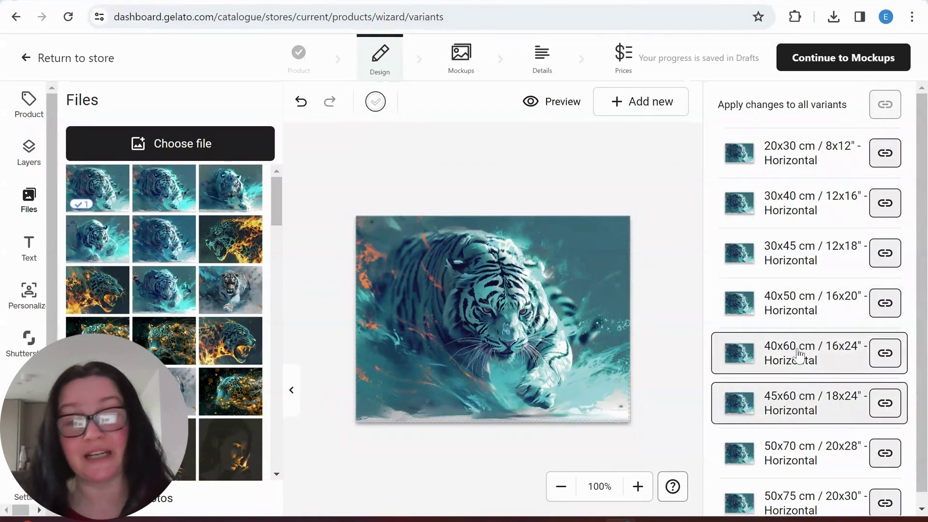
{"action": "scroll", "coordinate": [828, 348], "scroll_direction": "down", "scroll_amount": 1}
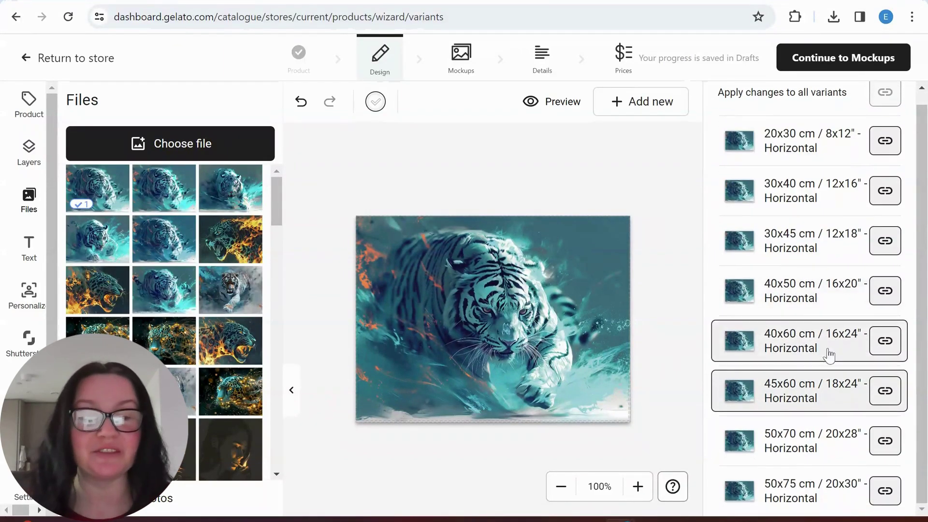
{"action": "left_click", "coordinate": [826, 447]}
{"action": "left_click", "coordinate": [797, 496]}
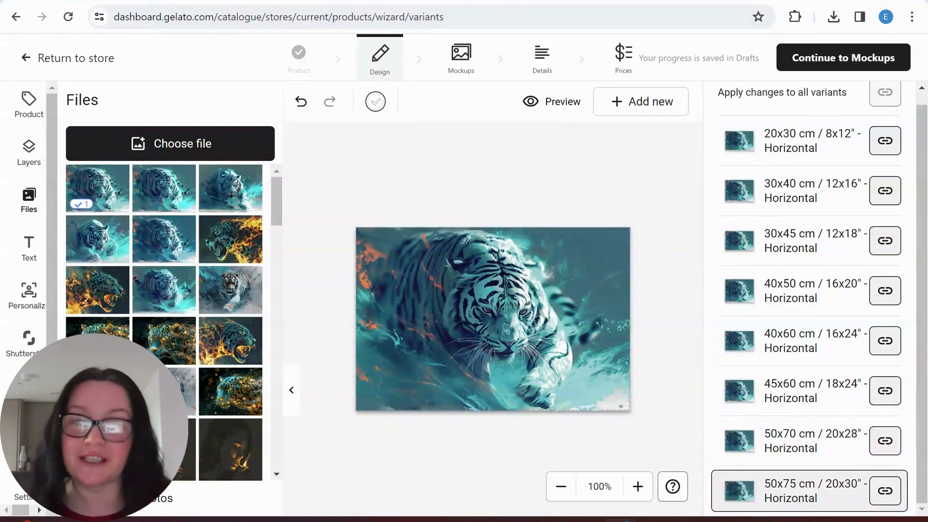
{"action": "scroll", "coordinate": [900, 178], "scroll_direction": "up", "scroll_amount": 1}
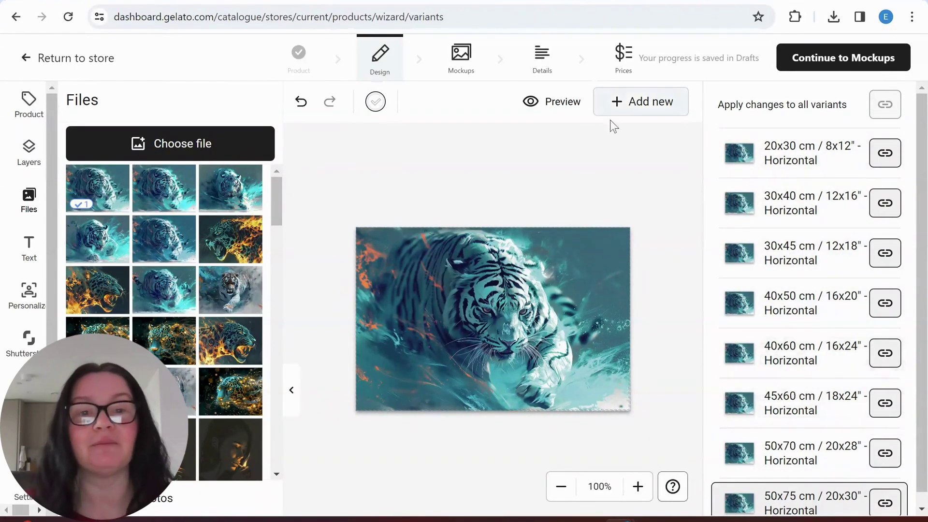
{"action": "left_click", "coordinate": [623, 297]}
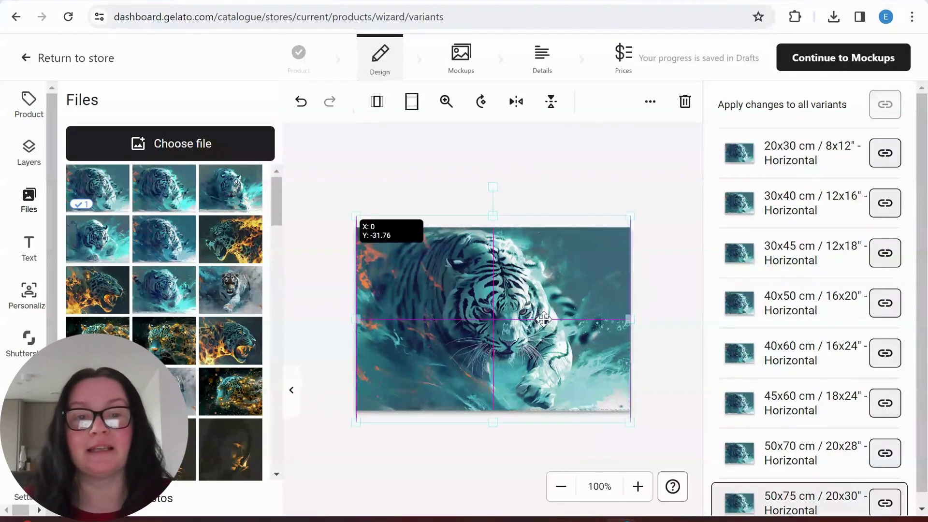
Step: Examine the additional editing options for the tiger image on the 50x75 cm acrylic print, and leave them unapplied
{"action": "left_click", "coordinate": [582, 164]}
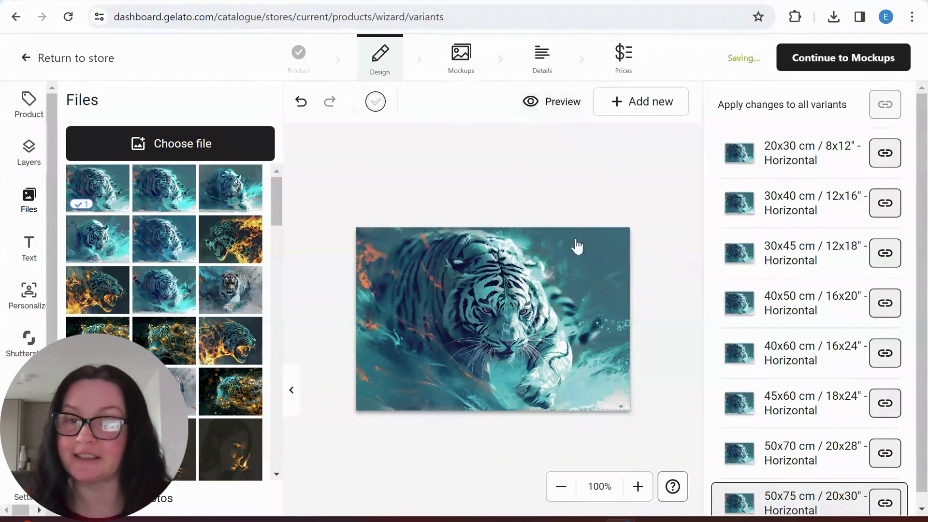
{"action": "left_click", "coordinate": [577, 246]}
{"action": "left_click", "coordinate": [650, 103]}
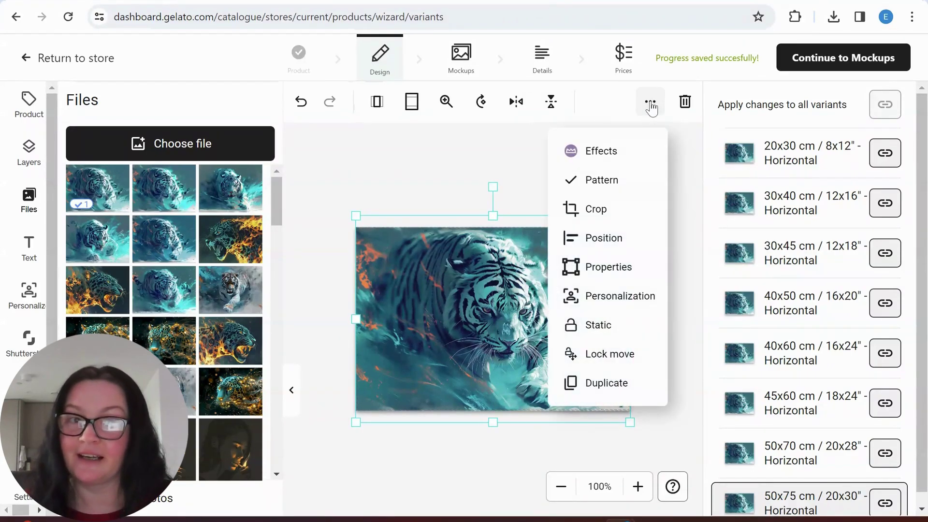
{"action": "left_click", "coordinate": [448, 155]}
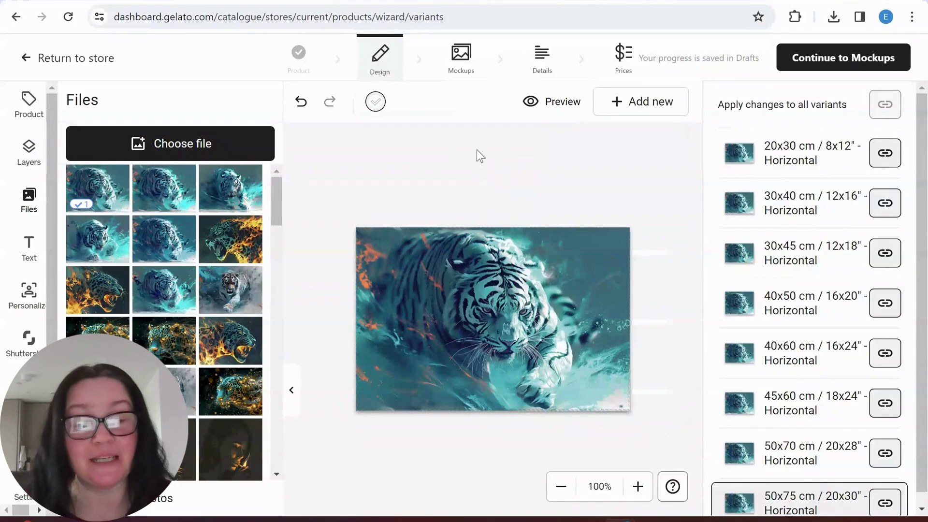
Step: Preview the 50x75 cm acrylic print with the new tiger image, choose the bedroom scene, and close the preview
{"action": "left_click", "coordinate": [555, 104]}
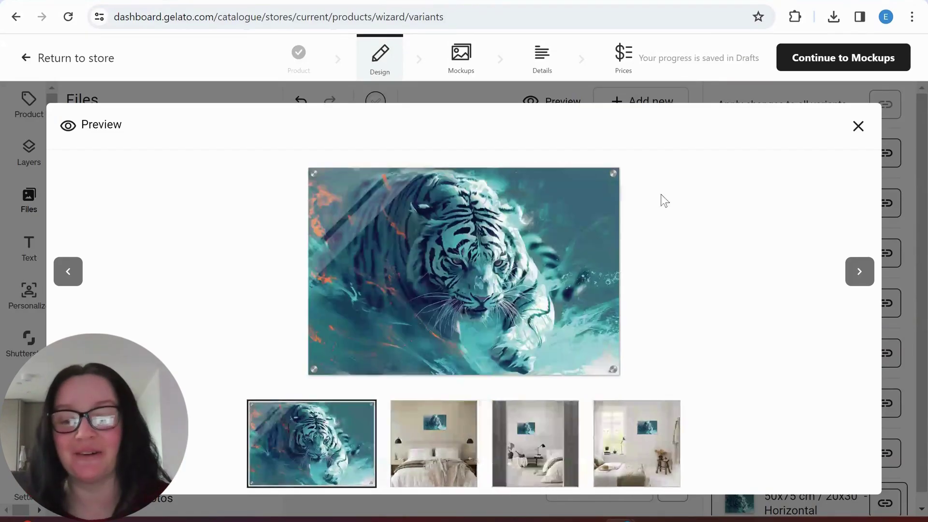
{"action": "left_click", "coordinate": [437, 435]}
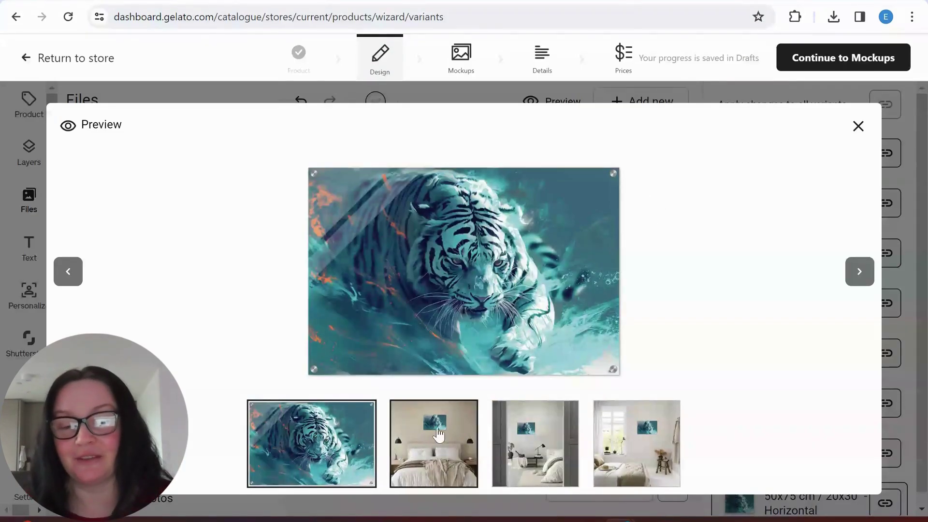
{"action": "left_click", "coordinate": [858, 126]}
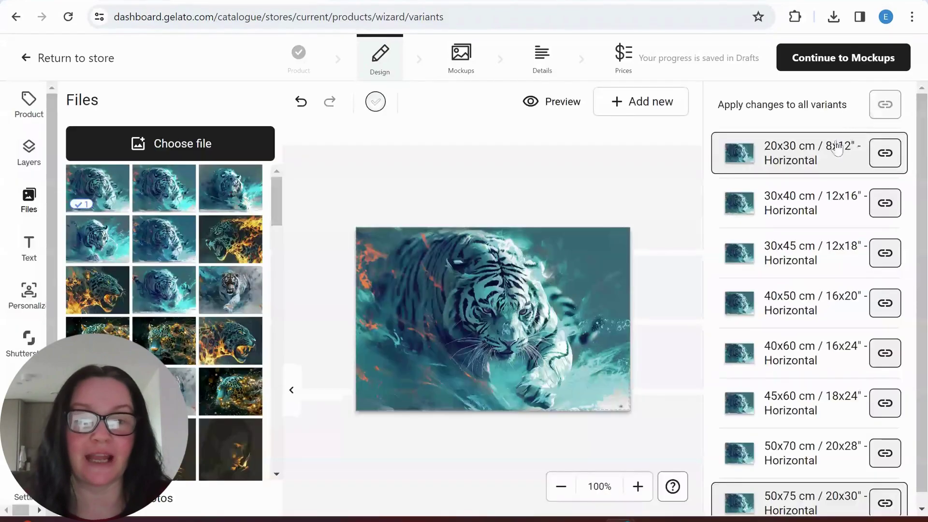
Step: Review the tiger image's extra editing options once more, and proceed from the design to the mockup selection
{"action": "left_click", "coordinate": [382, 297]}
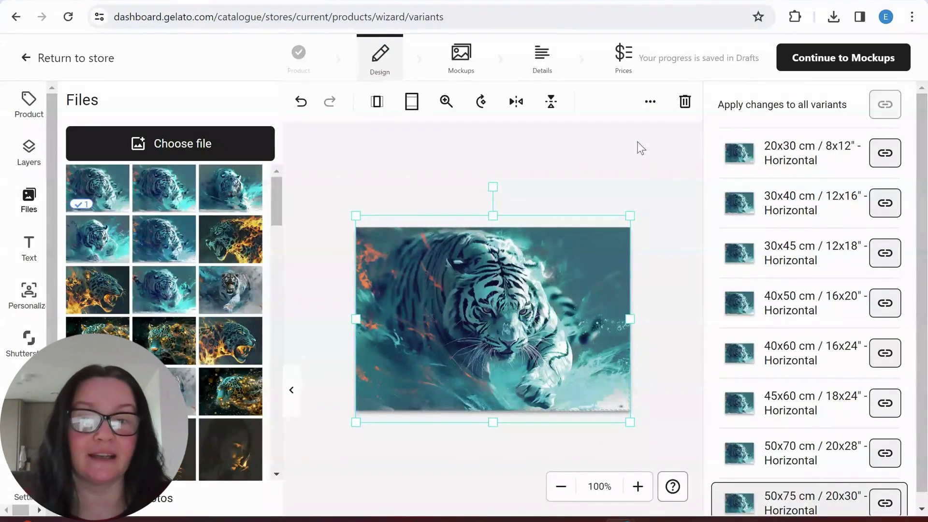
{"action": "left_click", "coordinate": [640, 104]}
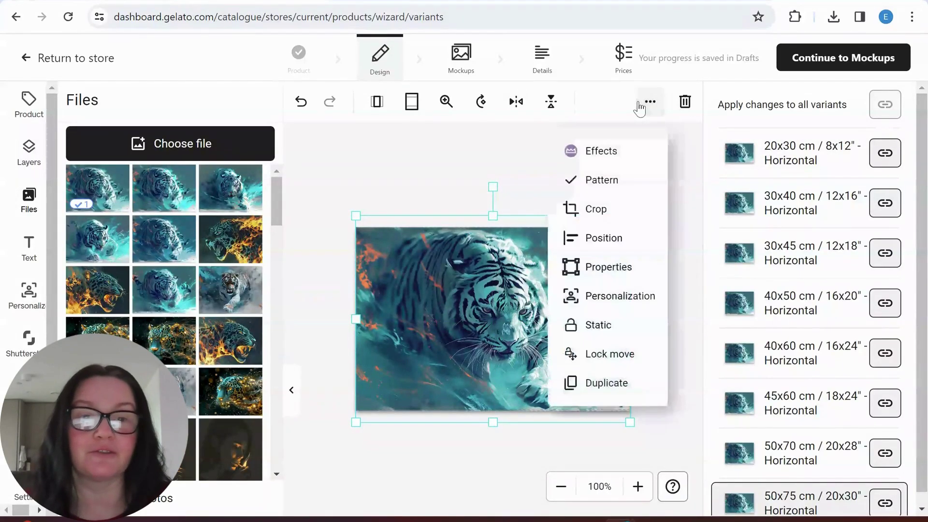
{"action": "left_click", "coordinate": [437, 176]}
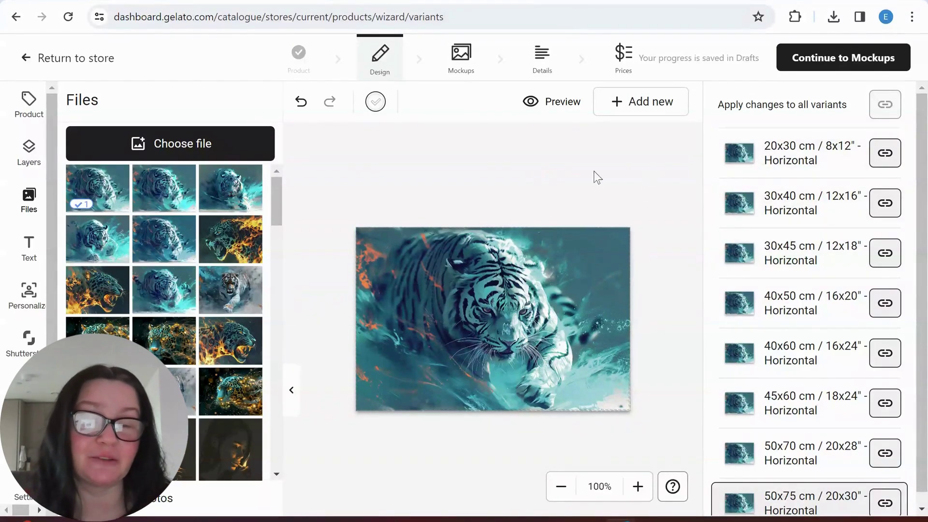
{"action": "left_click", "coordinate": [455, 280]}
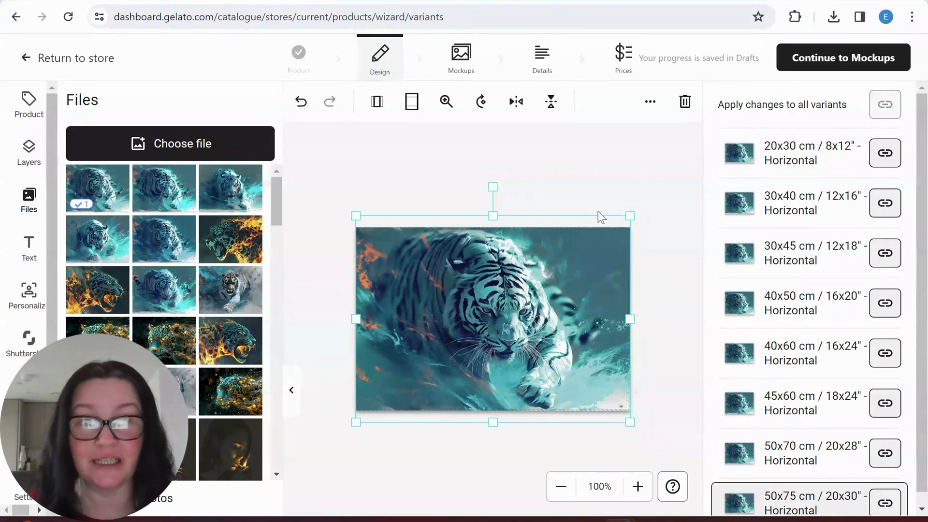
{"action": "left_click", "coordinate": [820, 62]}
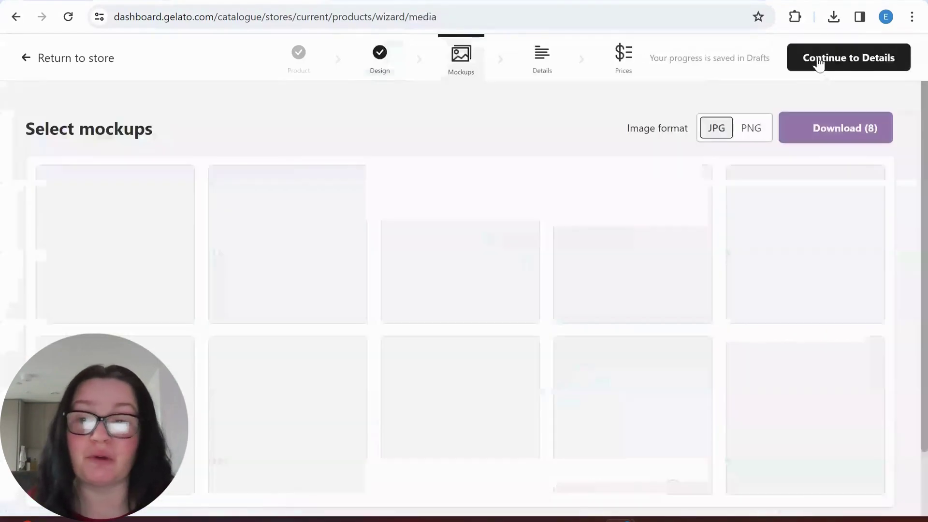